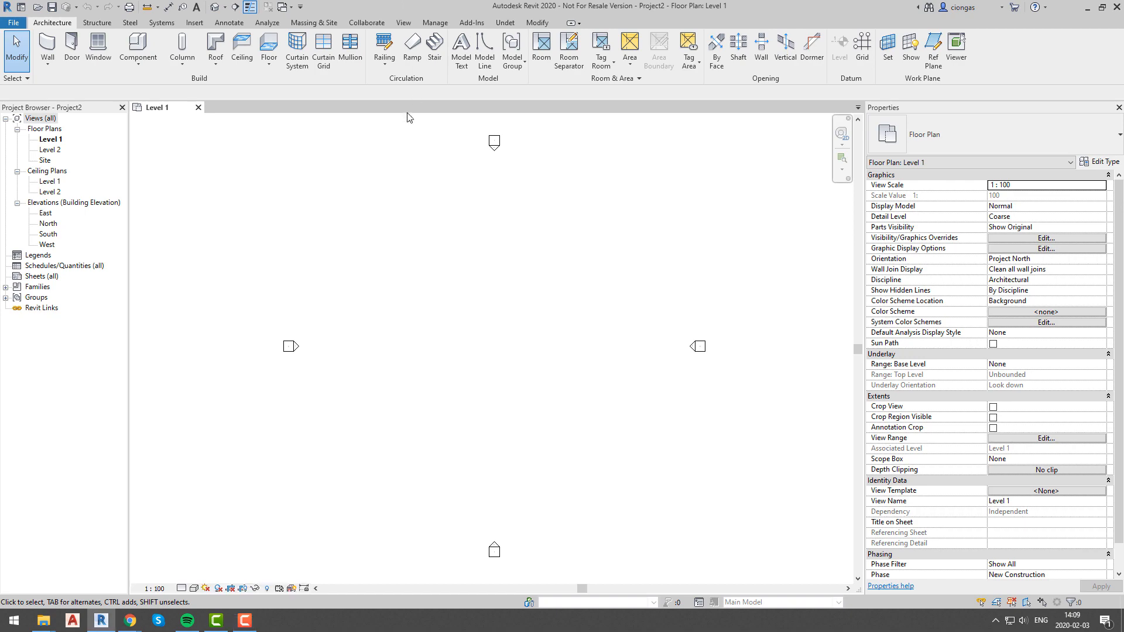
- Start an Undet slice and load the point cloud project Demo_project.ipcp
click(505, 22)
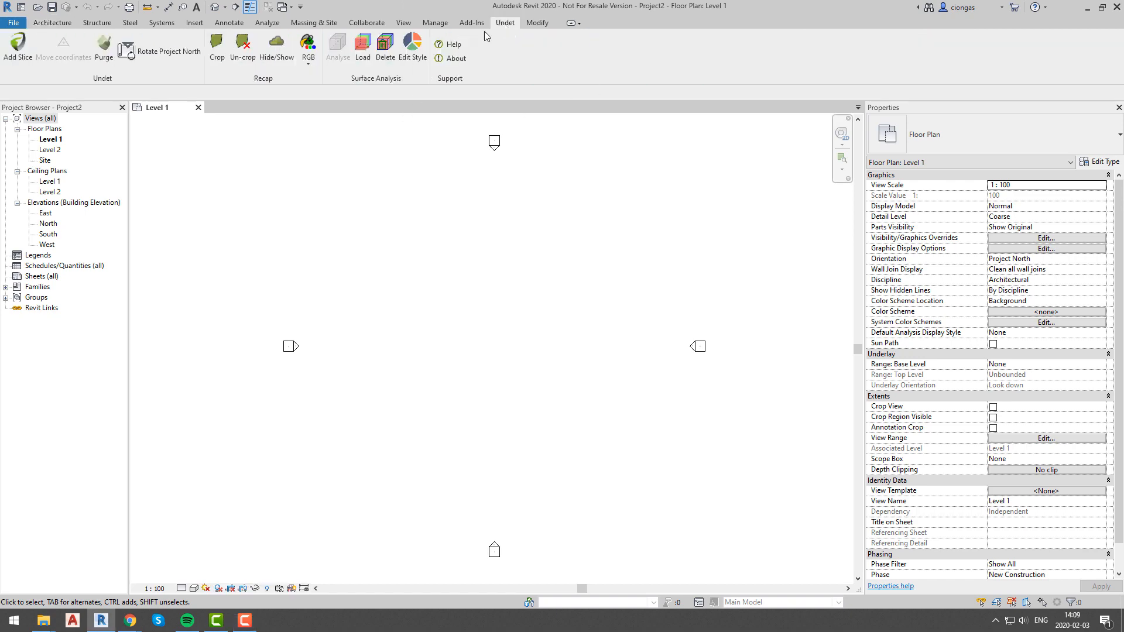
click(18, 47)
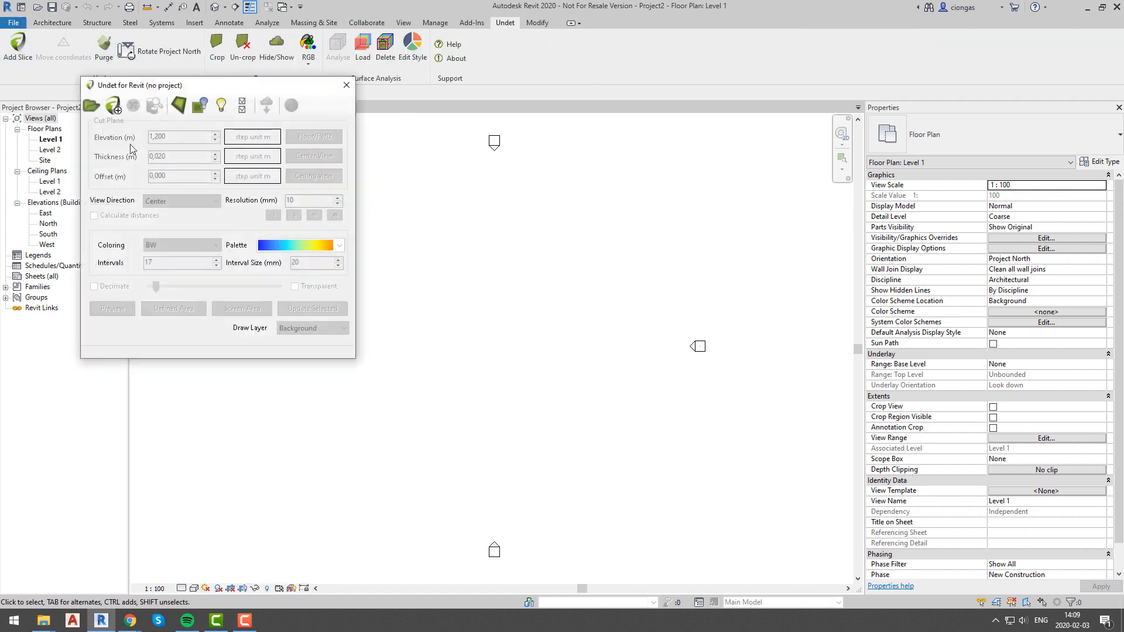
click(97, 110)
scroll(201, 244, down, 3)
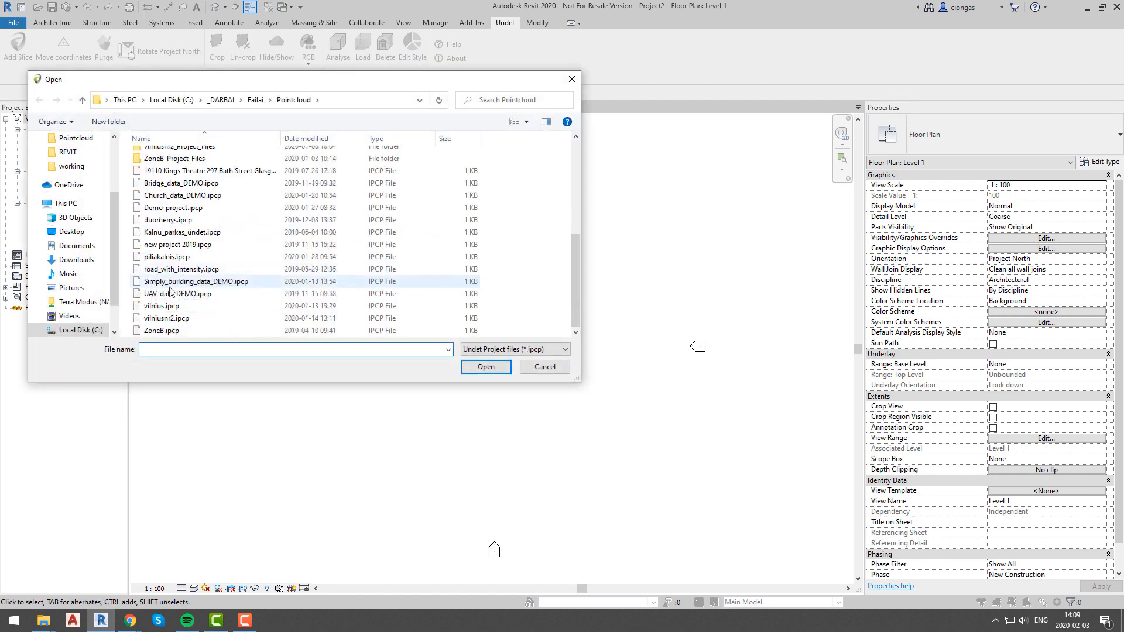
click(176, 208)
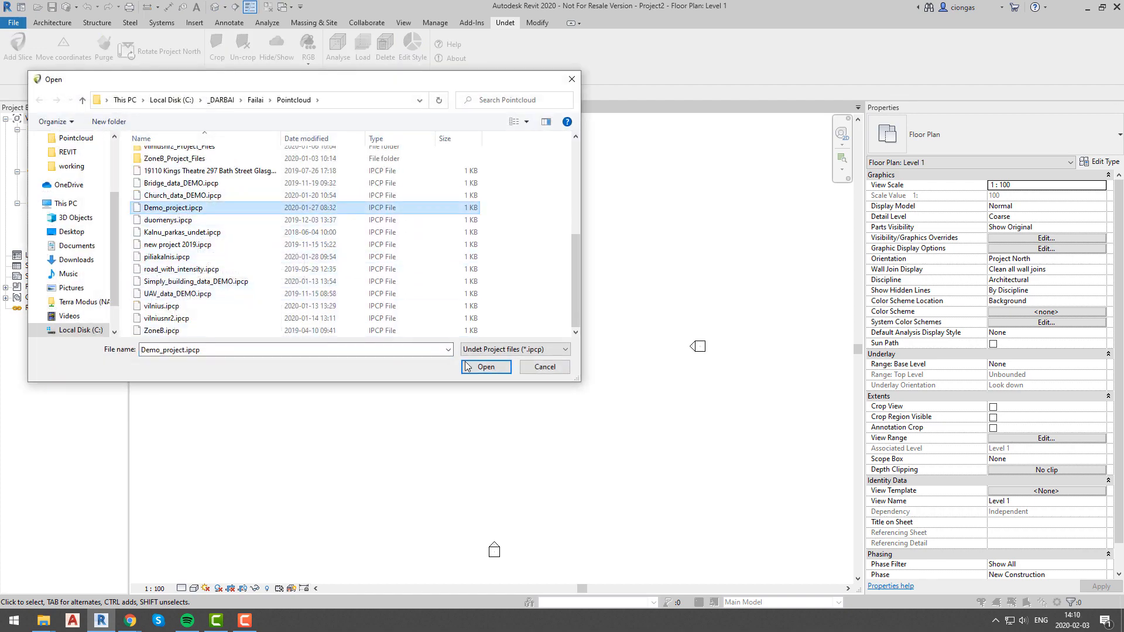
click(485, 367)
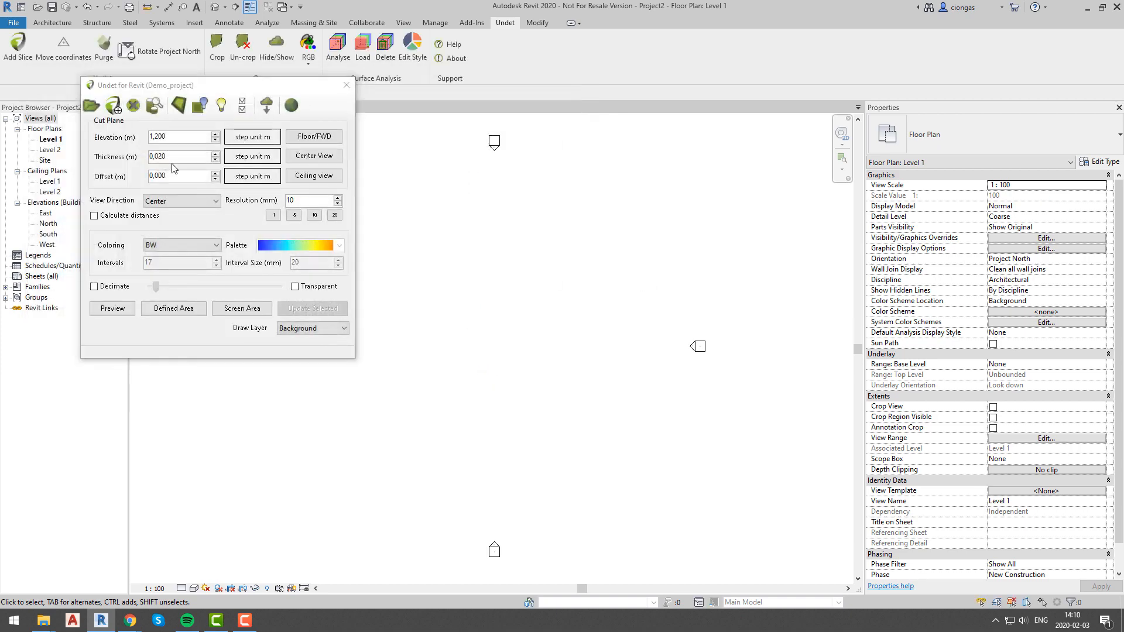
- Generate a point cloud preview on the Level 1 plan and move the project coordinates, using the survey point as the reference pick
click(112, 310)
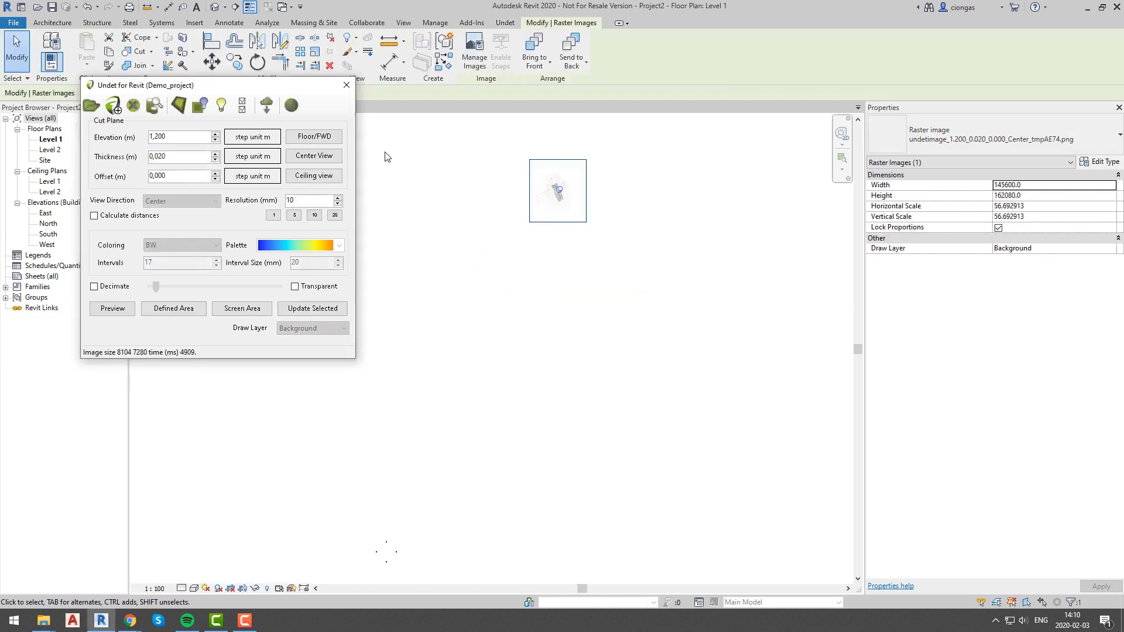
click(582, 290)
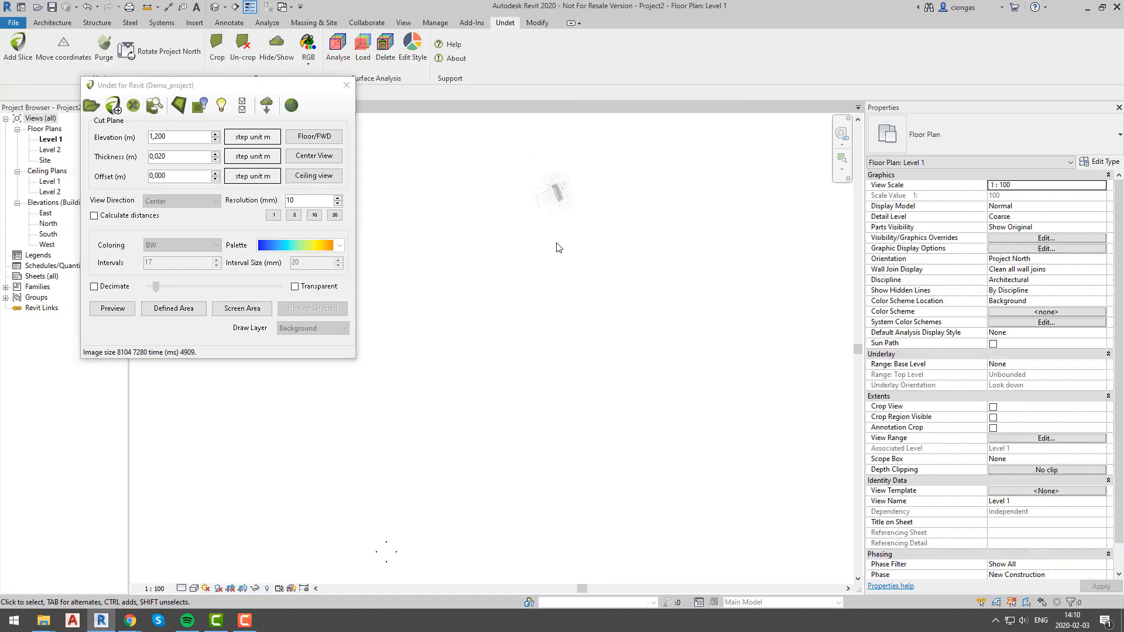
click(58, 48)
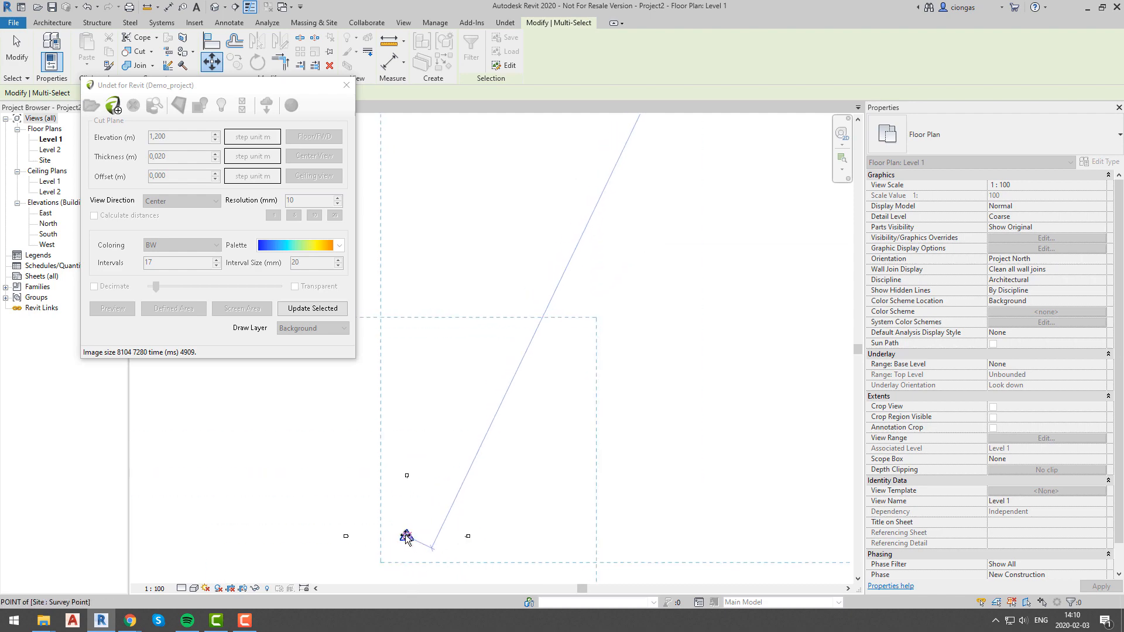
click(412, 537)
scroll(412, 553, up, 6)
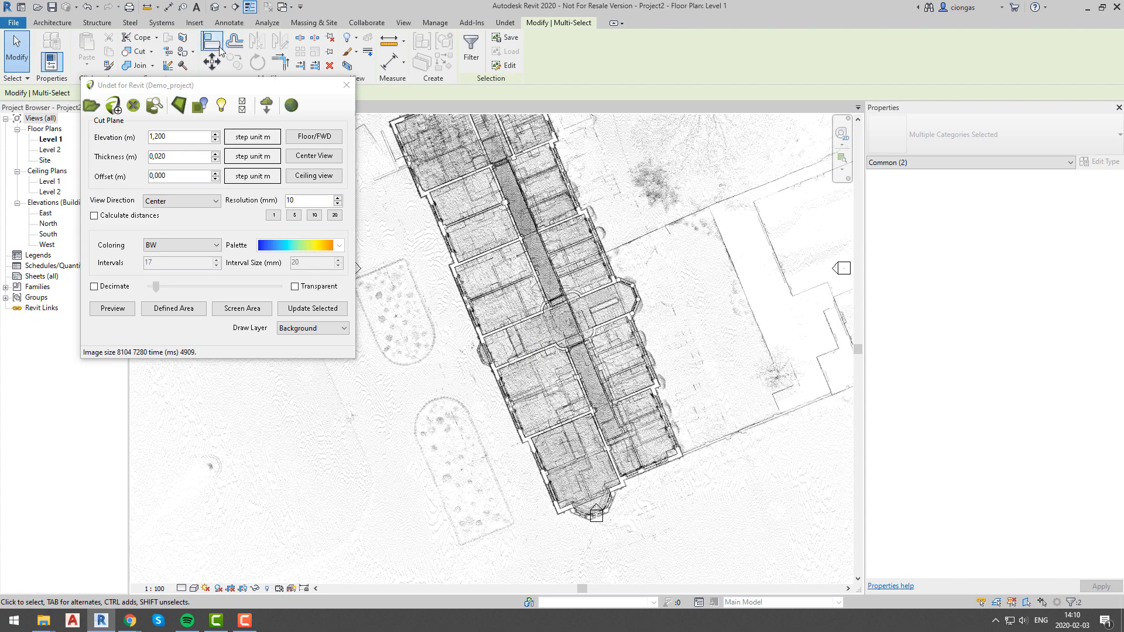
- Draw a model line about 19940 mm long along the building's straight outer wall facing the two oval garden beds
click(65, 23)
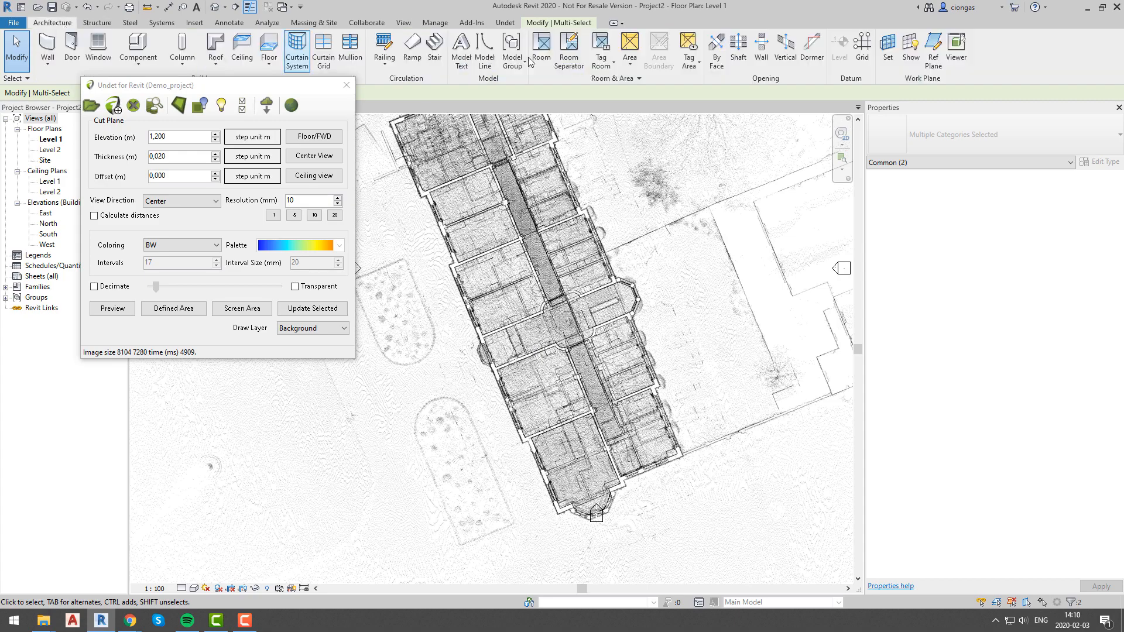
click(483, 48)
scroll(444, 141, up, 6)
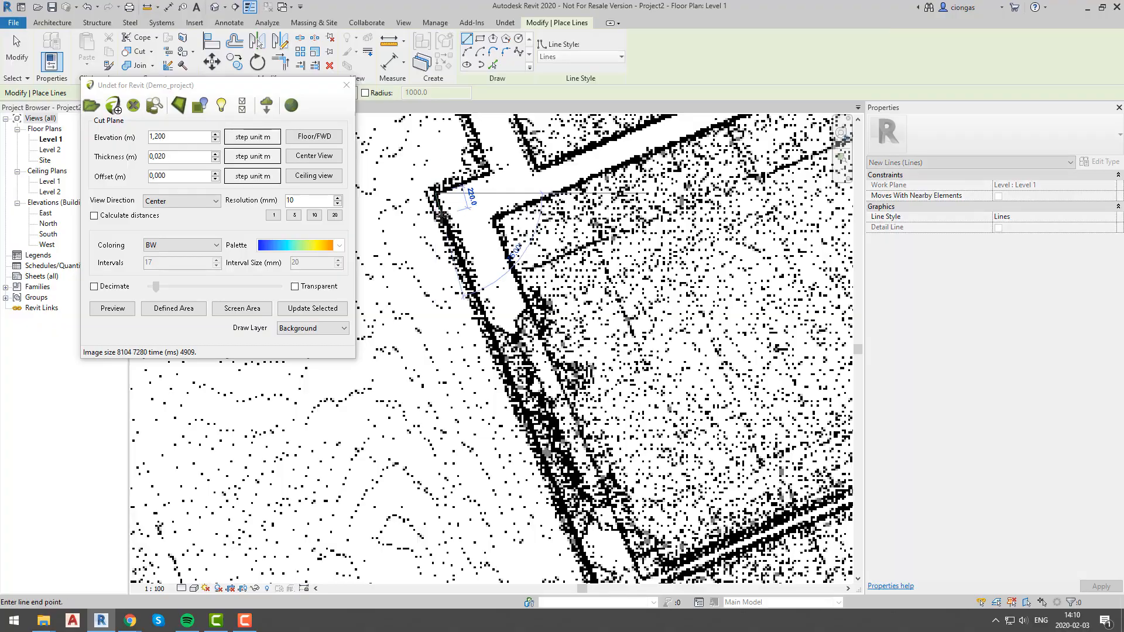
scroll(652, 522, down, 6)
scroll(497, 280, up, 6)
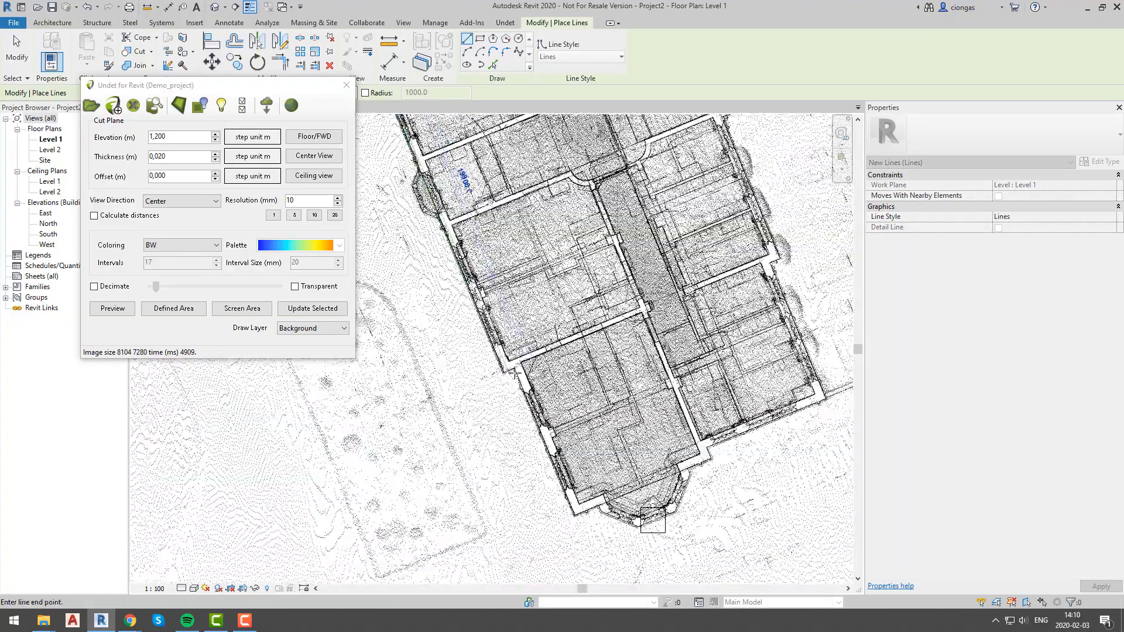
click(486, 372)
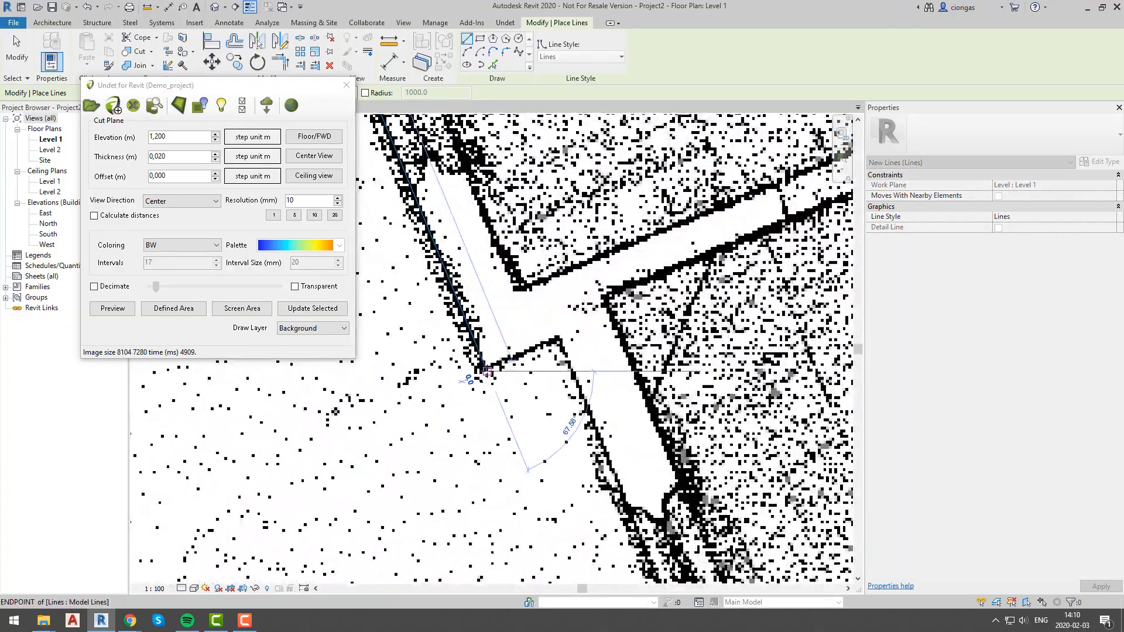
scroll(495, 402, down, 6)
key(Escape)
scroll(497, 407, down, 3)
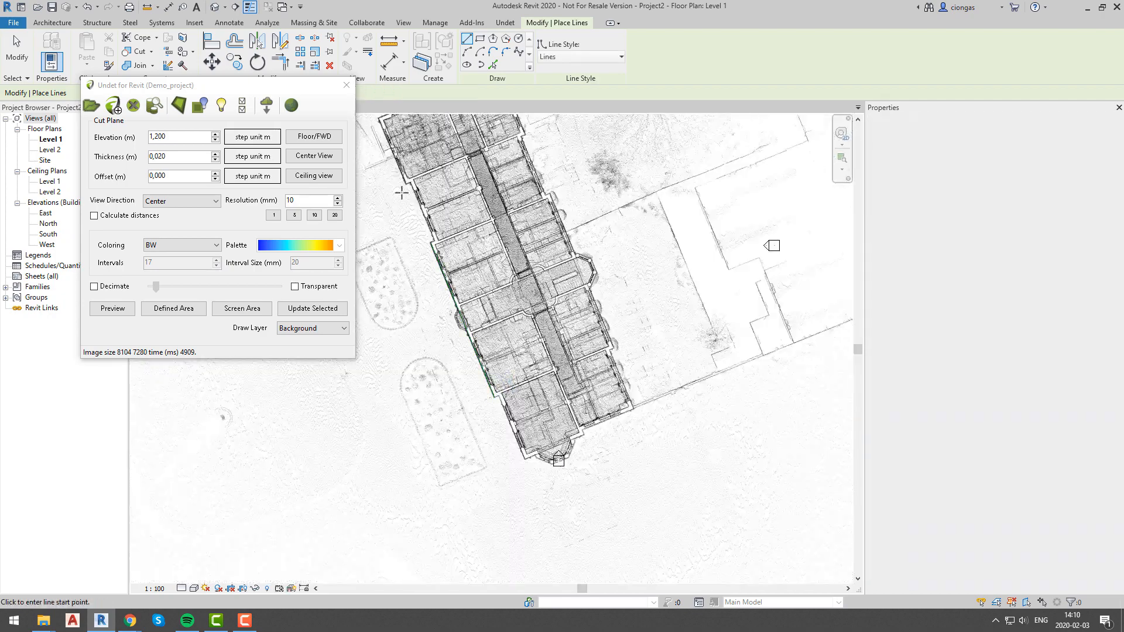
- Rotate Project North by aligning the project to the model line along the outer wall
click(503, 23)
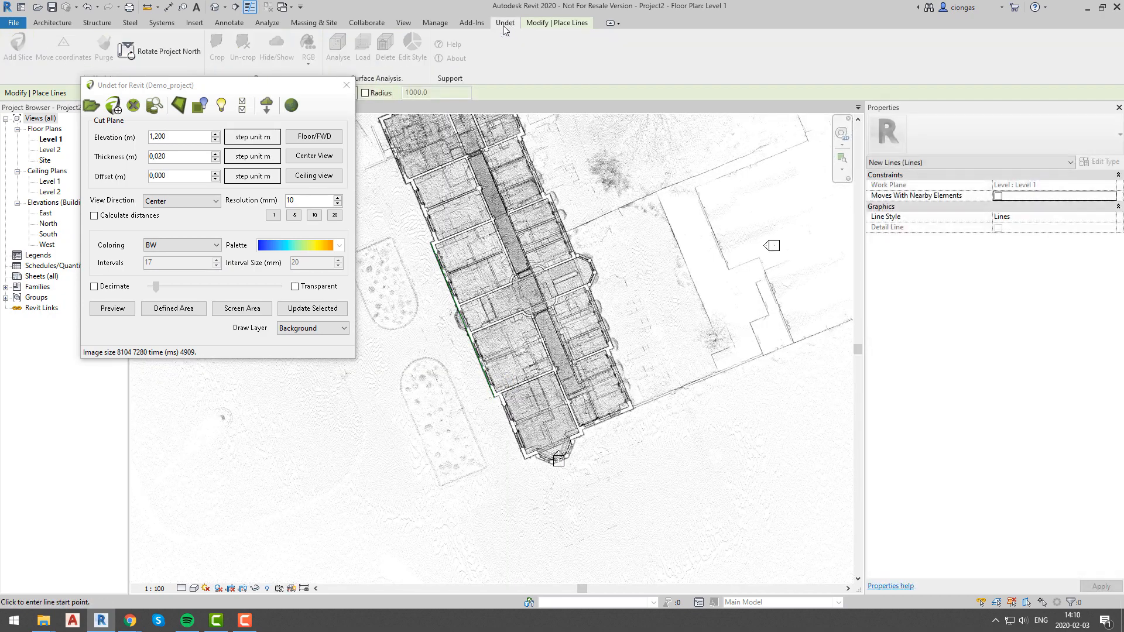
click(158, 52)
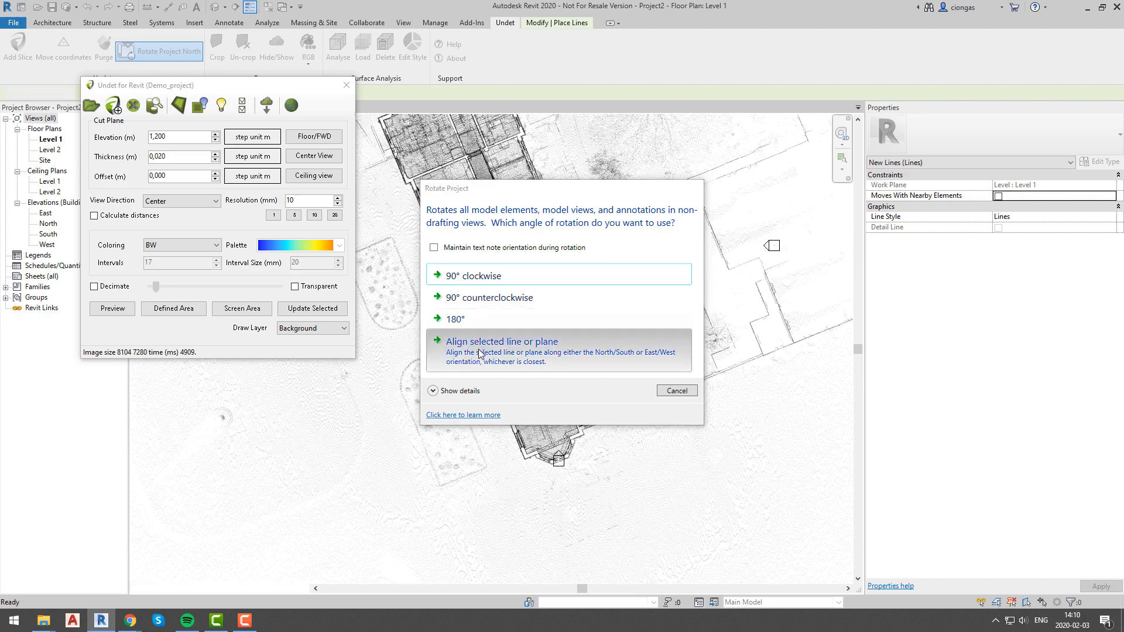
click(497, 368)
click(458, 307)
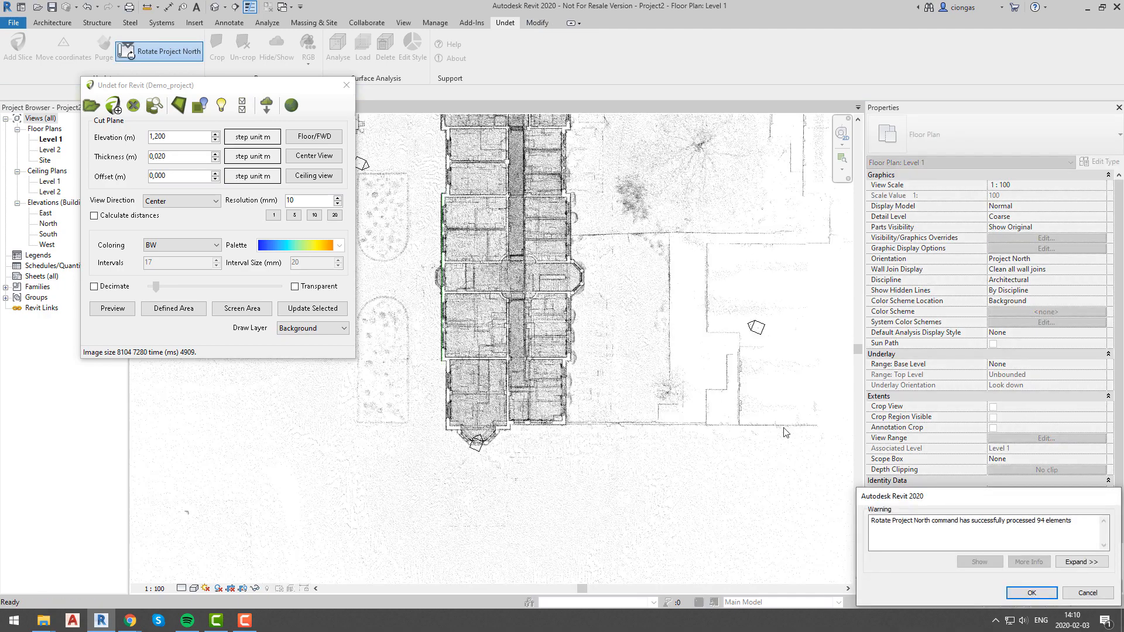
click(1040, 590)
middle_drag(432, 231, 441, 305)
scroll(447, 317, up, 1)
click(453, 321)
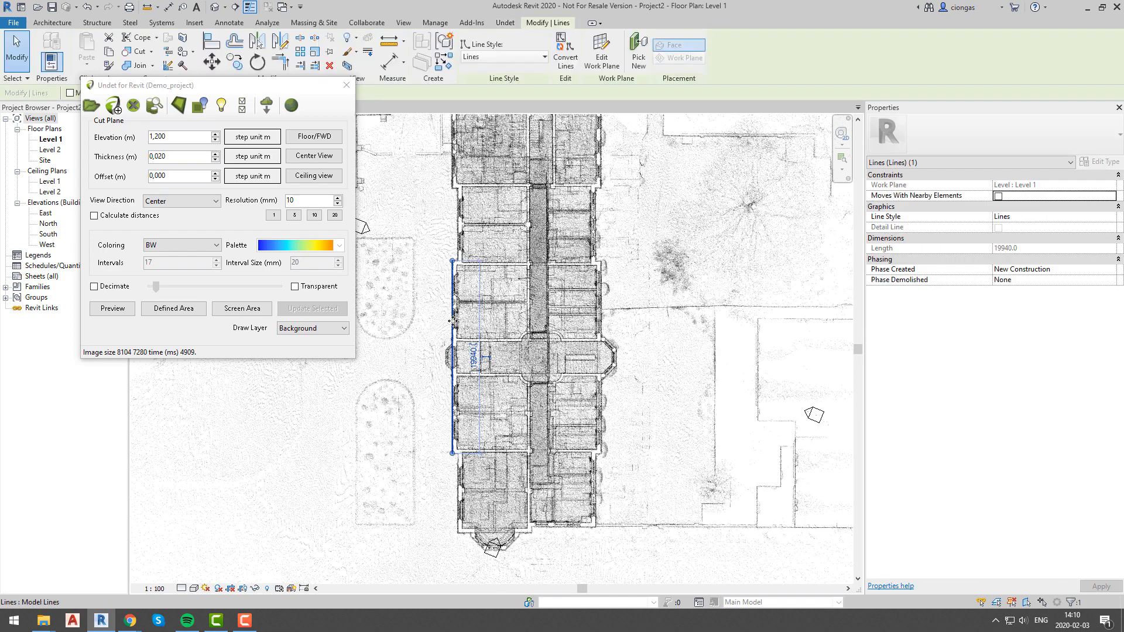
key(Escape)
- Place a building section lengthwise through the building on the Level 1 plan and reduce its far clip depth to about 219 mm
scroll(534, 372, down, 4)
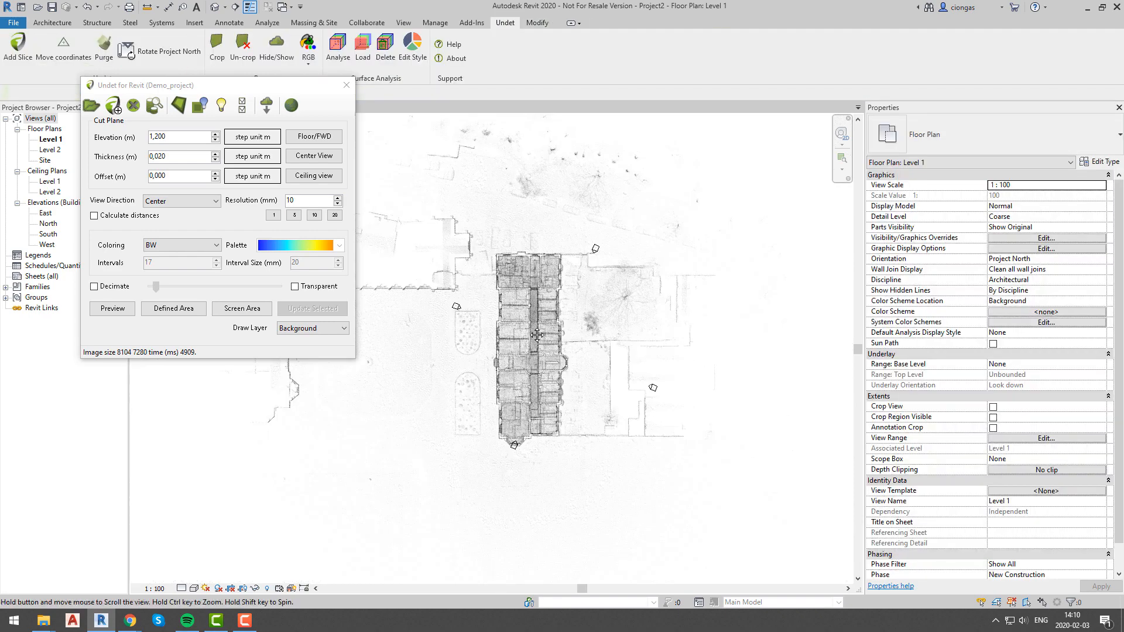
middle_drag(537, 363, 543, 333)
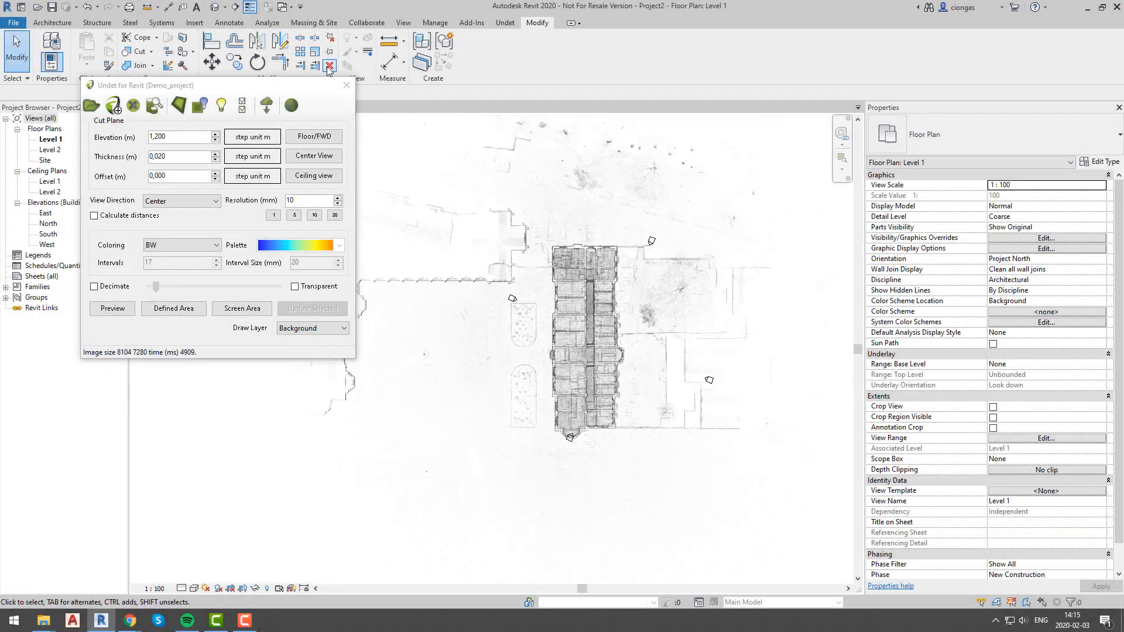
click(234, 7)
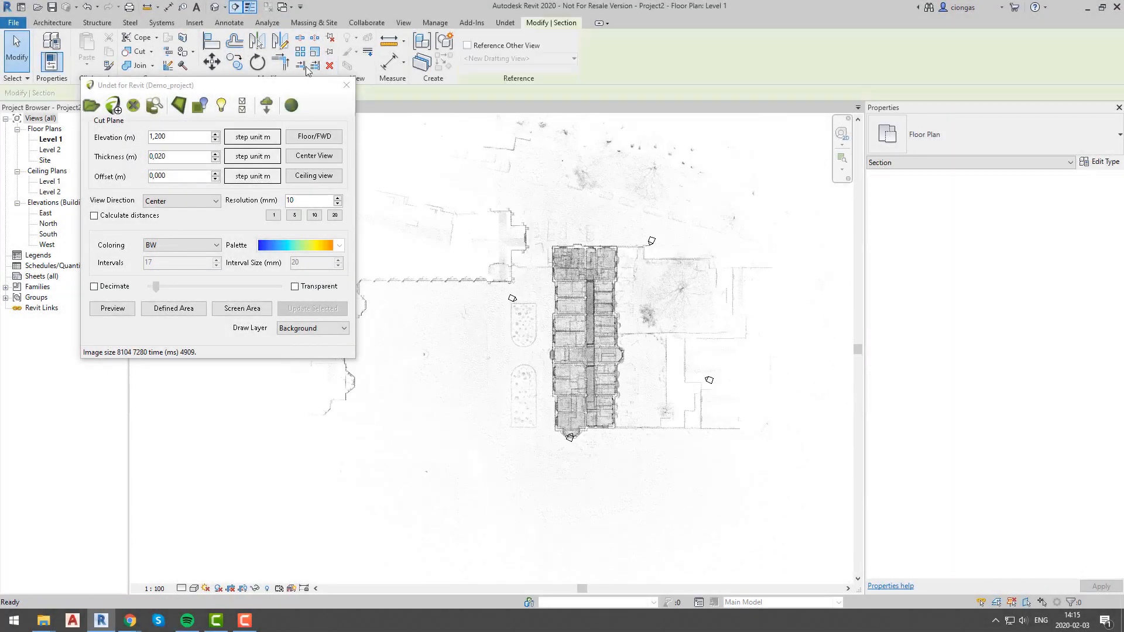
scroll(561, 241, up, 4)
click(581, 223)
scroll(574, 246, down, 3)
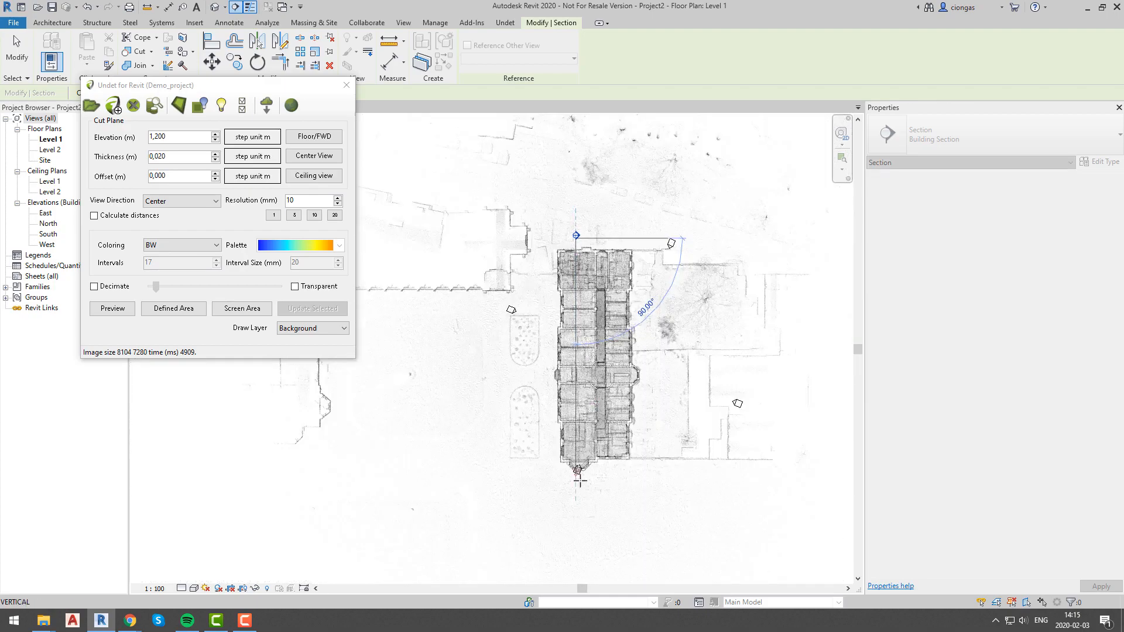
click(577, 488)
scroll(572, 347, up, 5)
drag(644, 423, 583, 423)
scroll(581, 423, up, 2)
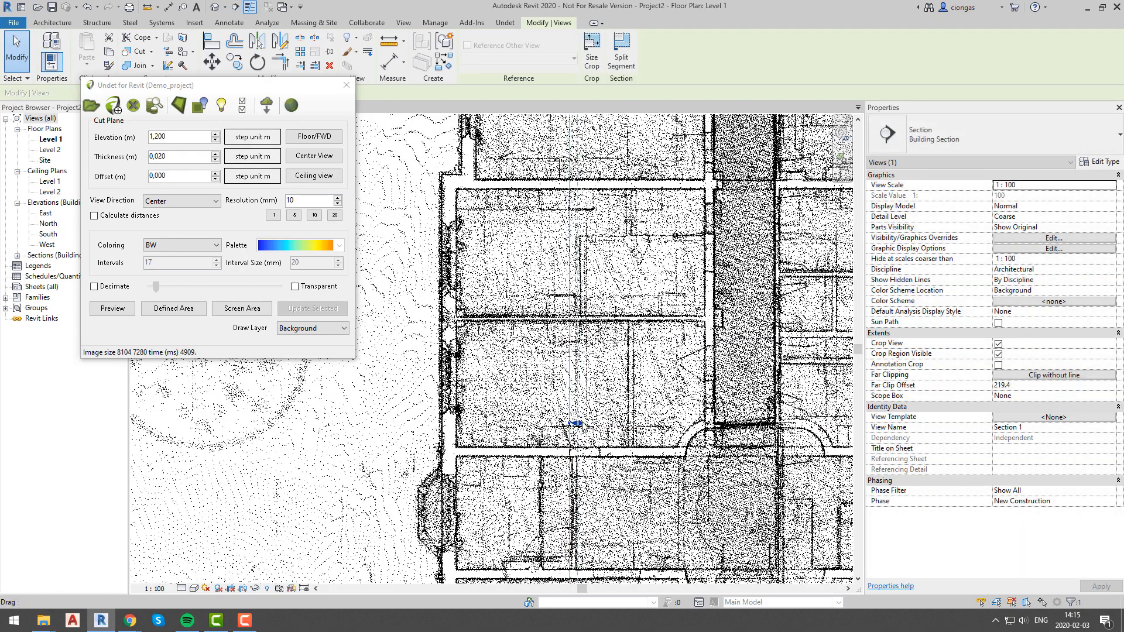
- Open the new section's view and generate a point cloud preview in it
right_click(582, 423)
click(630, 177)
scroll(628, 360, down, 2)
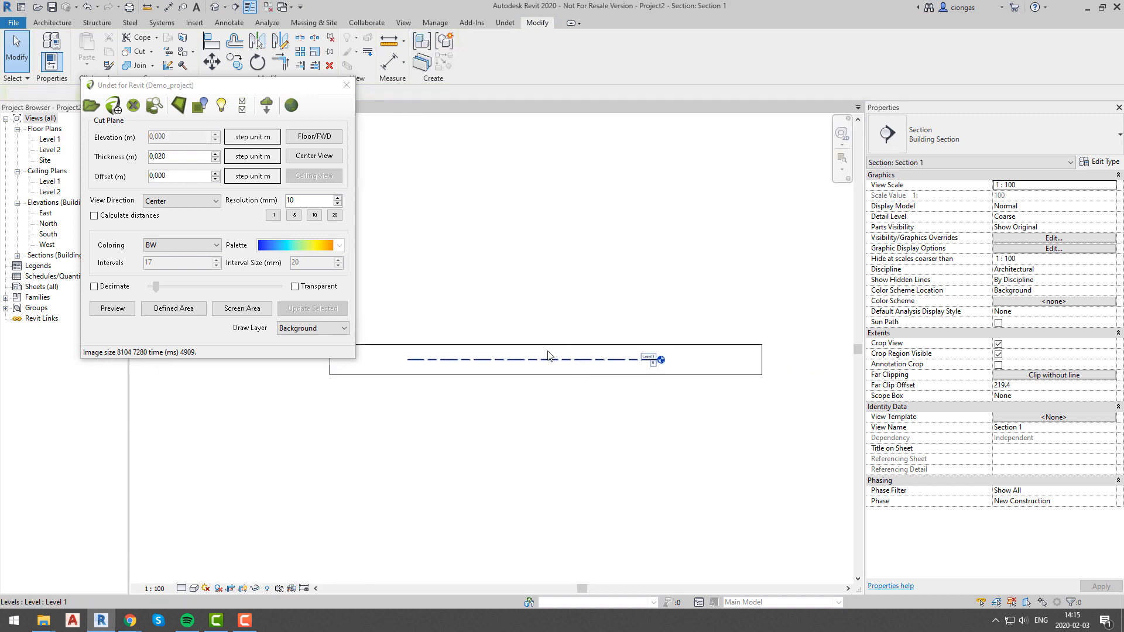
click(111, 308)
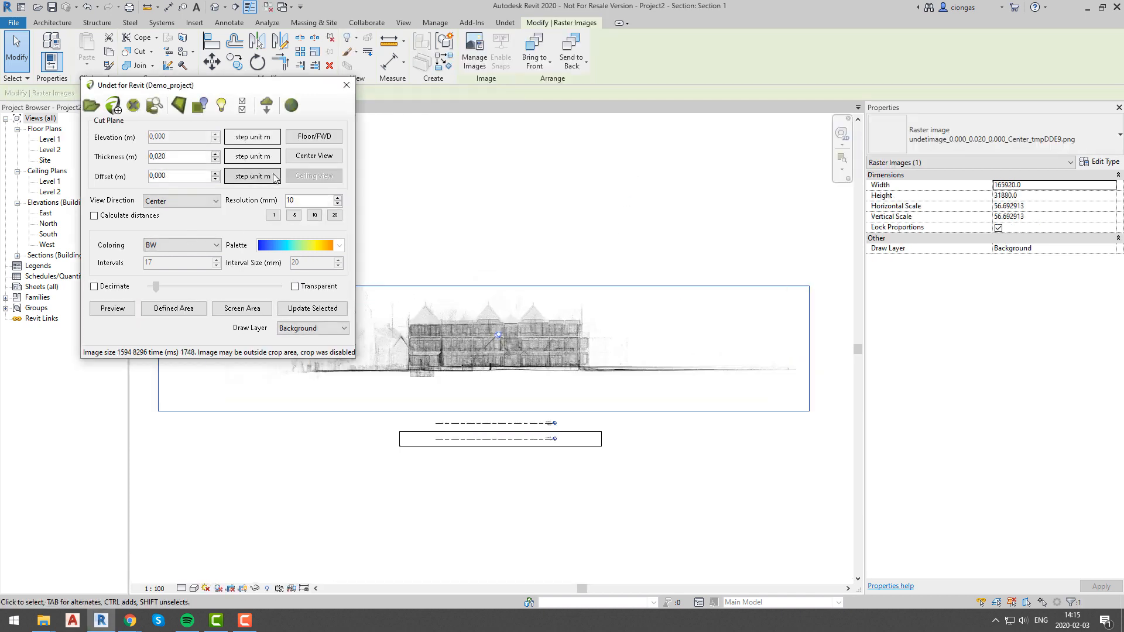
- Generate a Floor/FWD point cloud slice with Intensity coloring over a defined area enclosing the building in the section
click(314, 136)
click(210, 244)
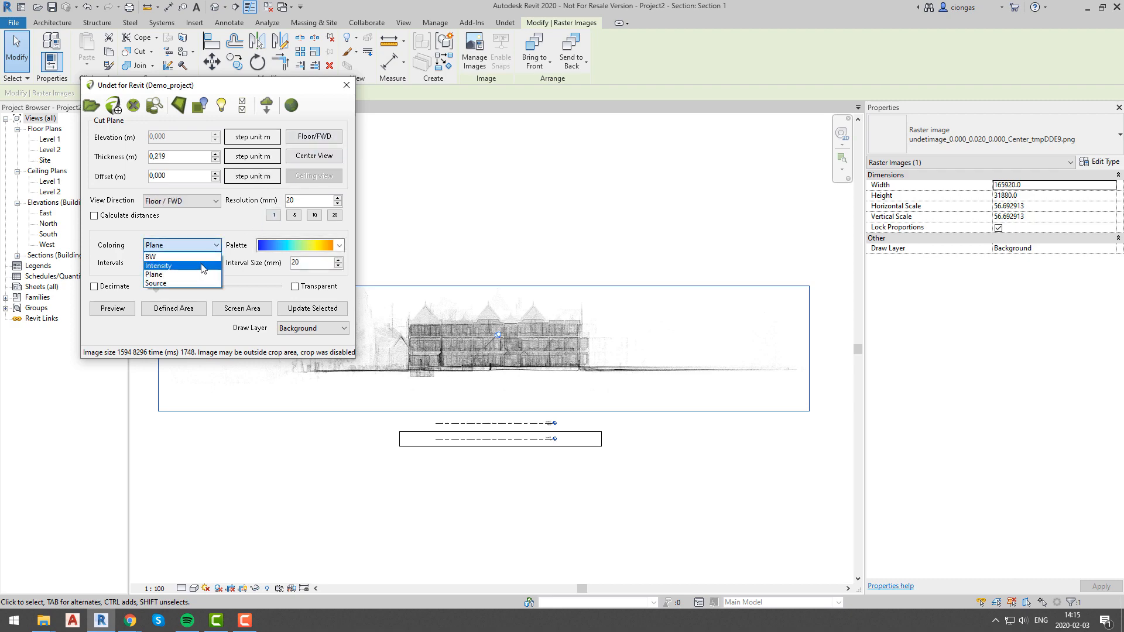
click(193, 264)
click(173, 308)
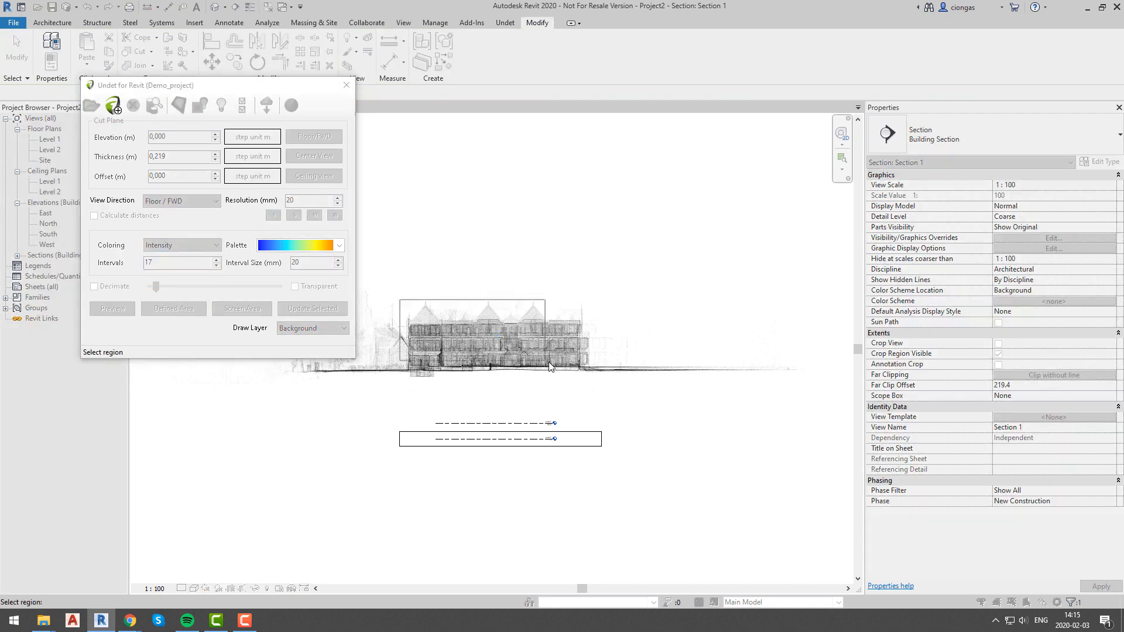
drag(548, 366, 603, 378)
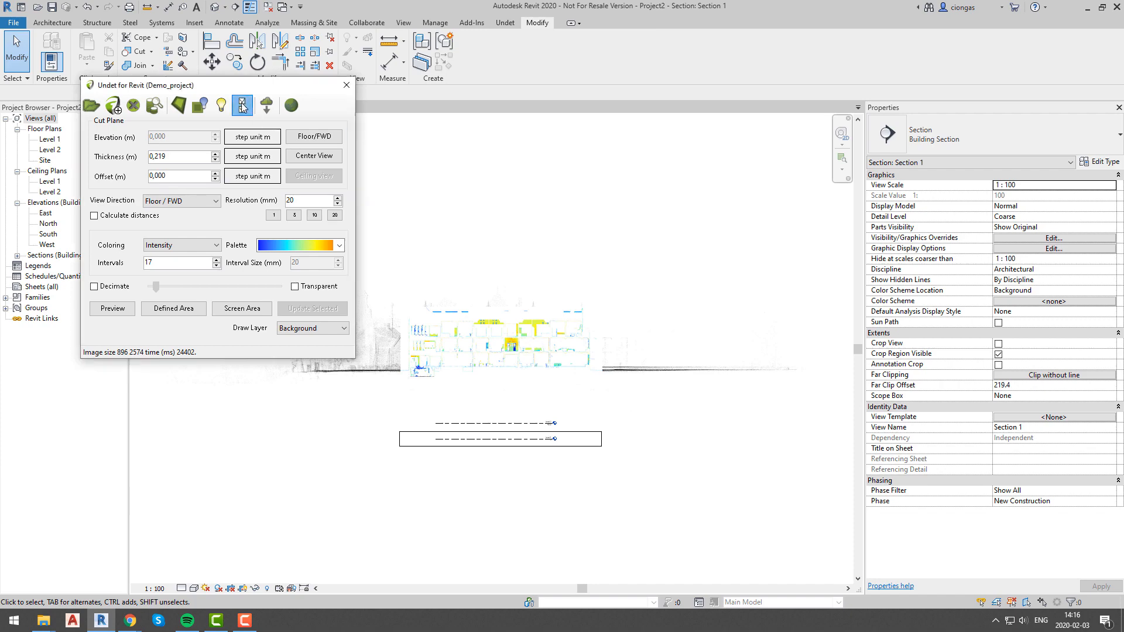
click(243, 108)
click(637, 235)
click(657, 188)
- Move the Level 1 and Level 2 lines up onto the point cloud section, with Level 1 on the lowest floor at elevation 18639
drag(565, 470, 597, 359)
scroll(580, 381, down, 4)
scroll(580, 380, up, 3)
click(579, 381)
click(536, 421)
ctrl+click(534, 437)
scroll(585, 342, up, 5)
scroll(609, 403, down, 3)
- Nudge the Level 2 line down onto the scanned floor surface of the middle storey, at elevation 22534
click(580, 385)
scroll(583, 387, up, 7)
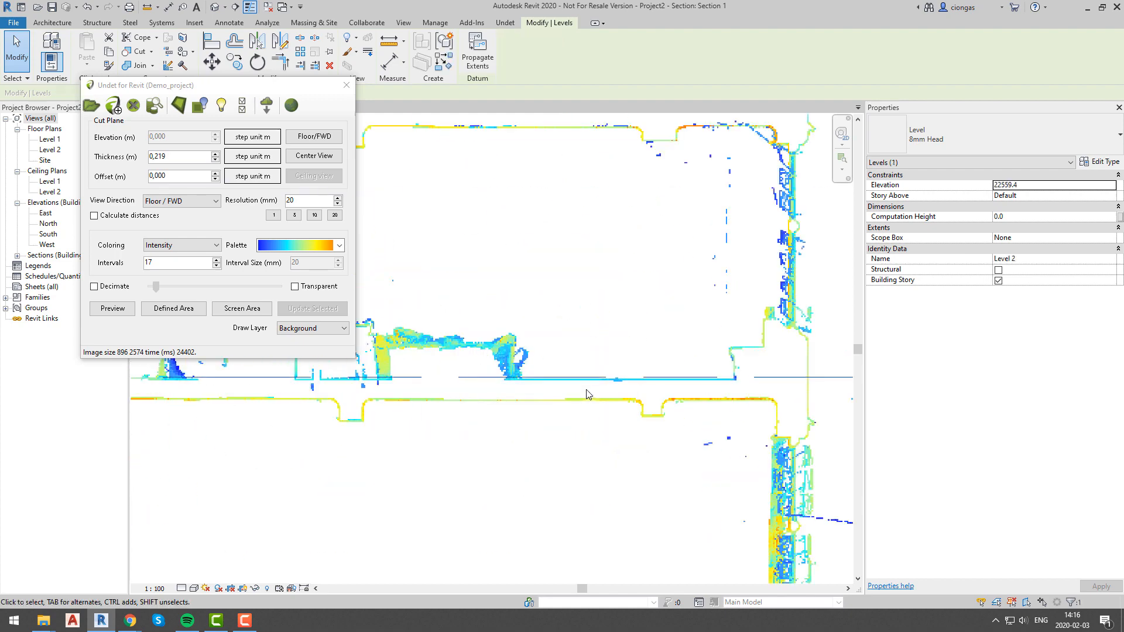
key(Down)
scroll(586, 390, up, 3)
scroll(587, 391, down, 5)
scroll(587, 458, up, 2)
scroll(587, 457, down, 3)
click(634, 427)
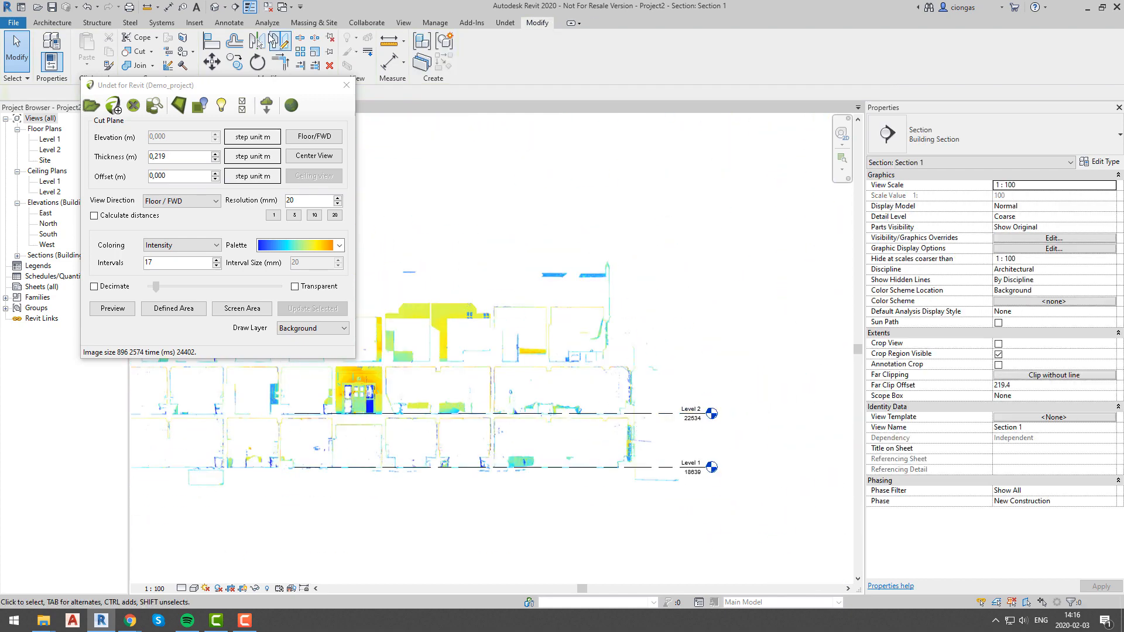
- Add a third level along the upper storey's floor in the point cloud section, at elevation 26334, matching the extents of the lower levels
key(l)
key(l)
middle_drag(298, 372, 358, 437)
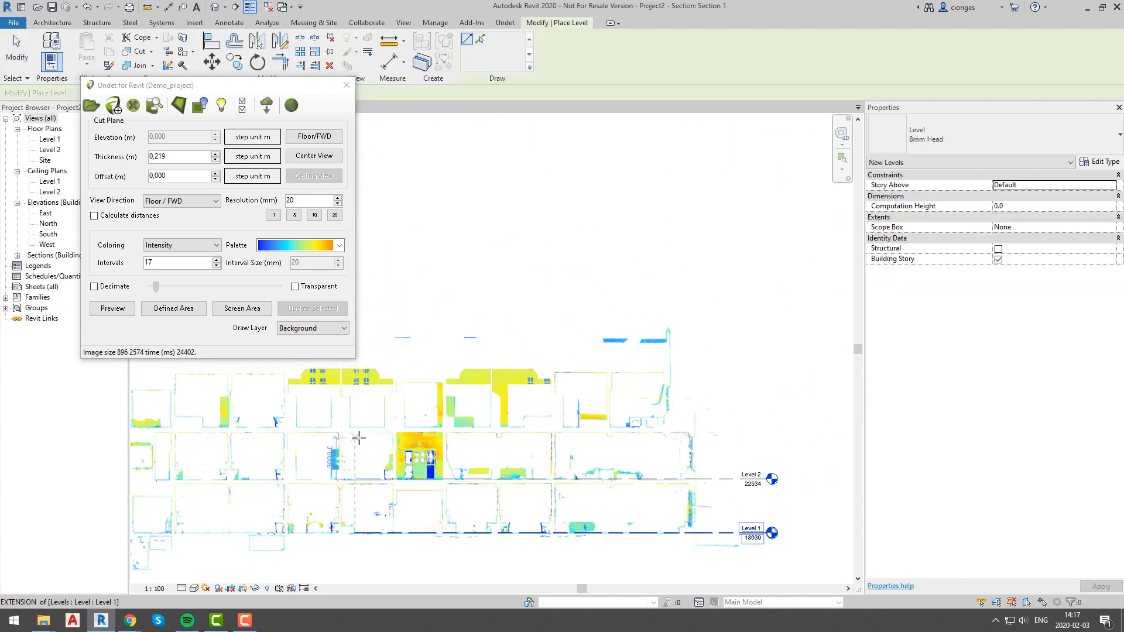
scroll(359, 438, up, 2)
click(357, 427)
scroll(383, 430, down, 6)
scroll(538, 426, up, 3)
click(539, 435)
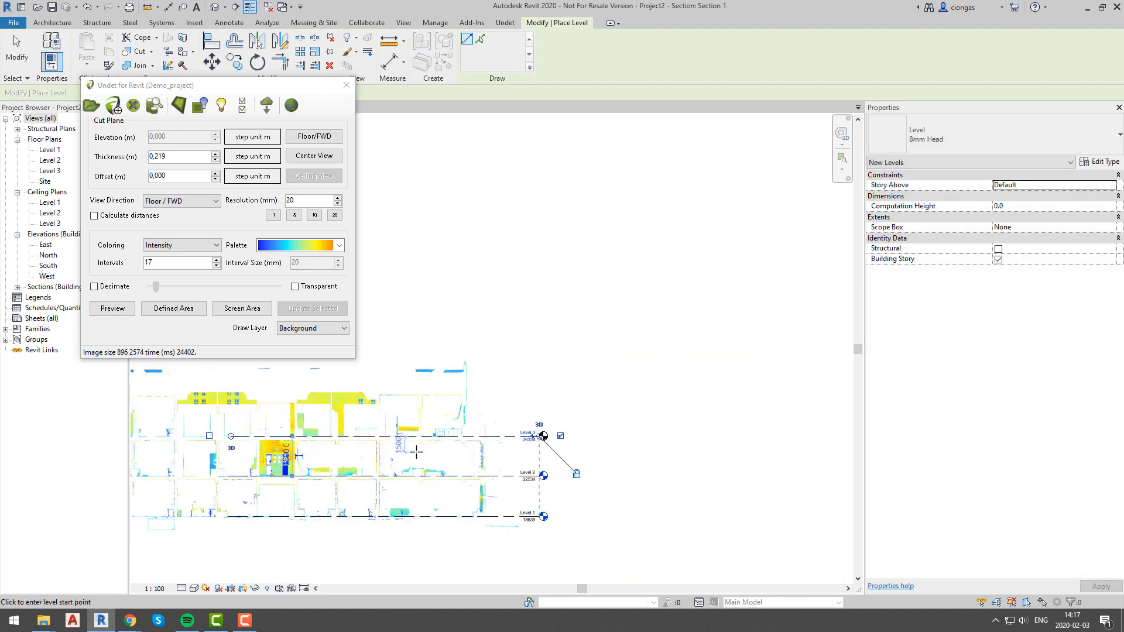
key(Escape)
- Align the third level's left end with the other levels and extend the level lines leftward across the whole building section
scroll(304, 449, up, 2)
middle_drag(304, 448, 447, 421)
click(425, 469)
click(410, 400)
click(374, 469)
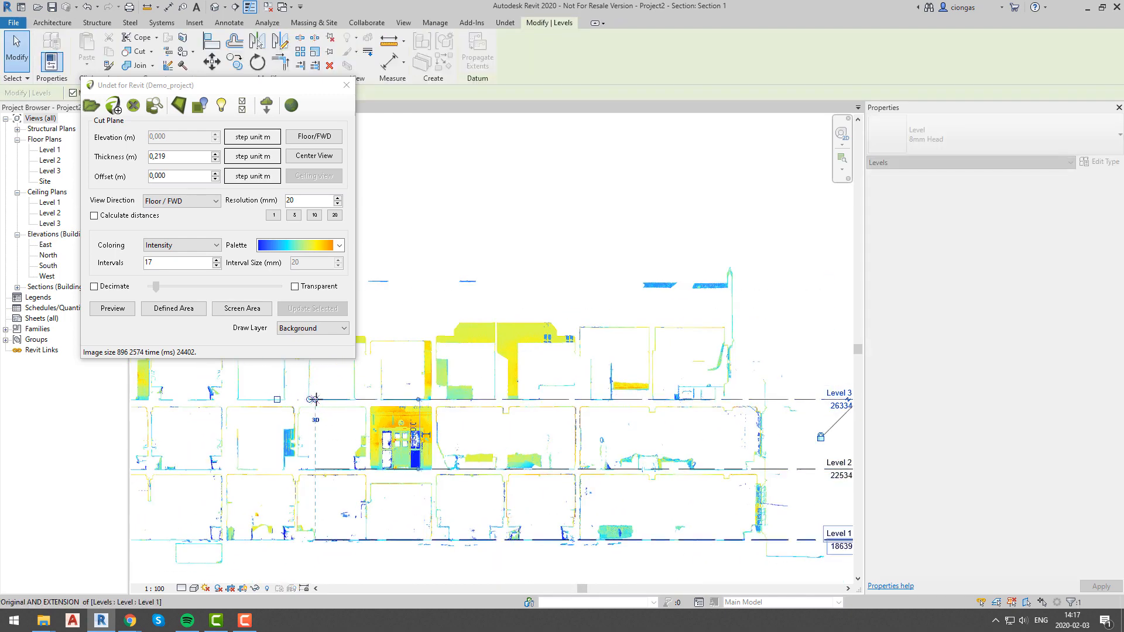
scroll(228, 471, down, 4)
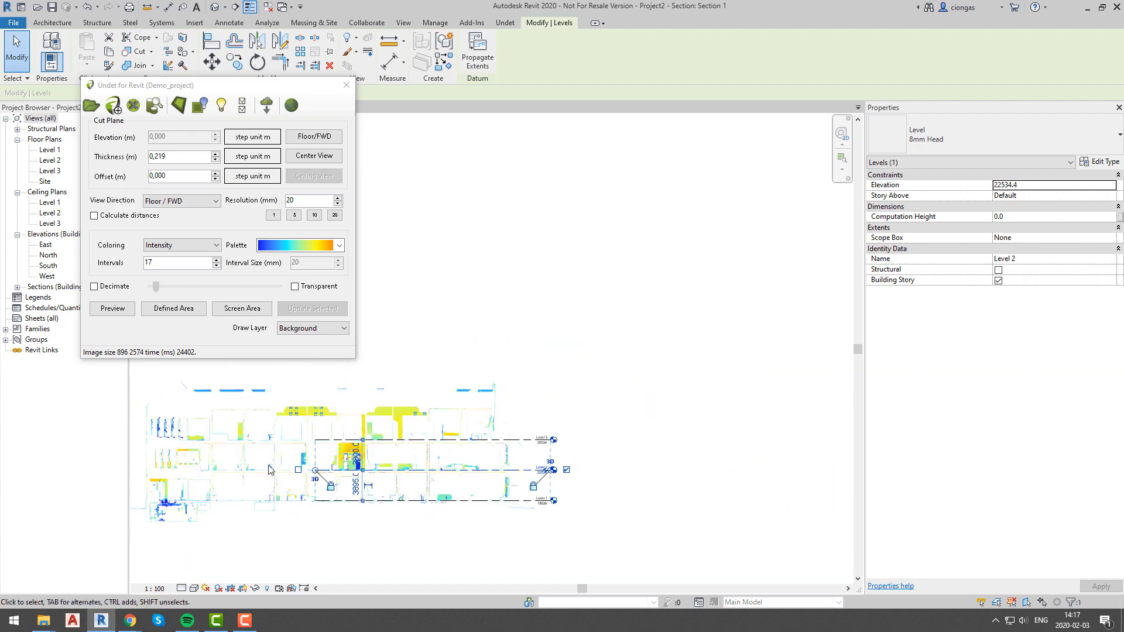
drag(228, 472, 167, 471)
key(Escape)
scroll(448, 472, up, 7)
middle_drag(414, 434, 570, 556)
scroll(519, 436, up, 3)
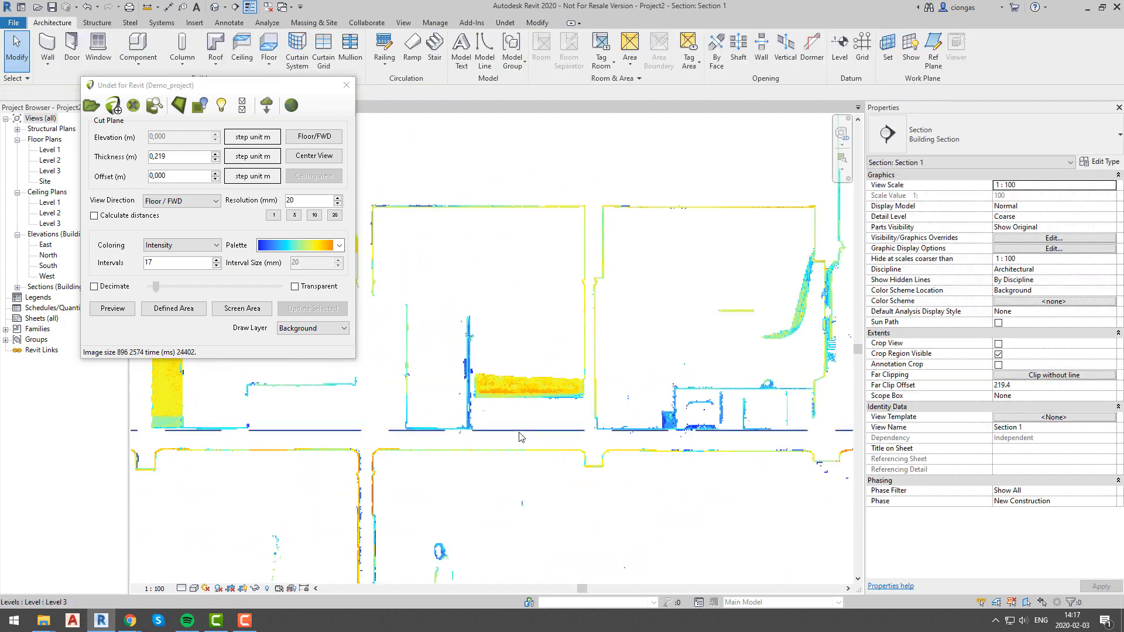
- Nudge the Level 3 line onto the scanned floor surface of the upper storey, at elevation 26354.4
scroll(391, 432, up, 5)
drag(413, 432, 413, 428)
scroll(413, 428, down, 8)
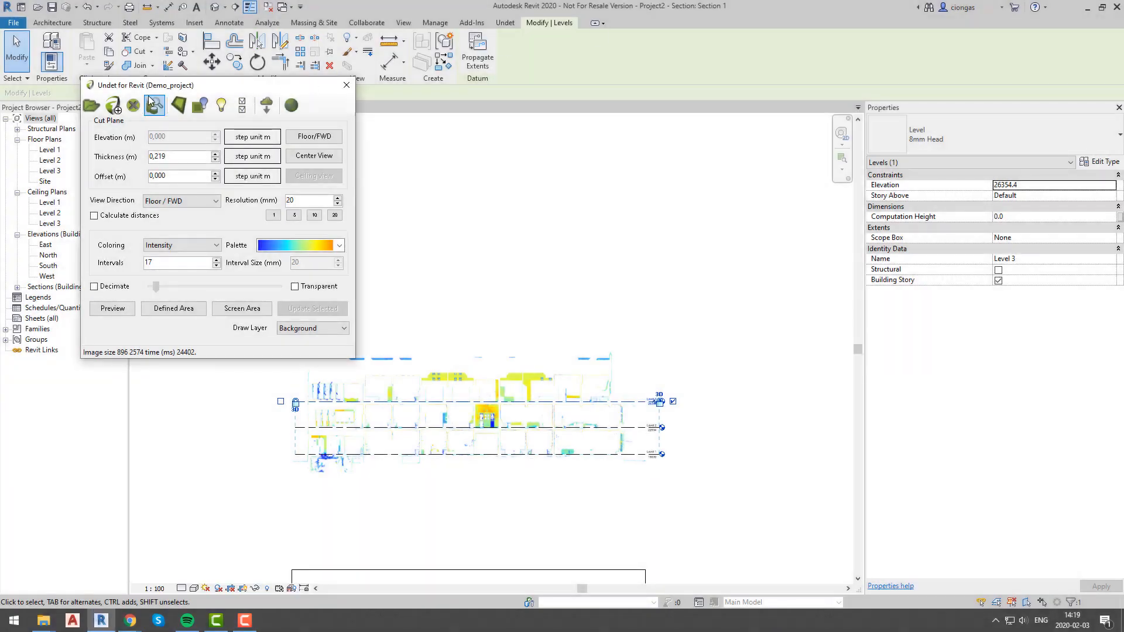
- Open the Level 1 floor plan and apply the Floor/FWD cut preset with Intensity coloring for the point cloud image
double_click(49, 150)
scroll(499, 259, down, 3)
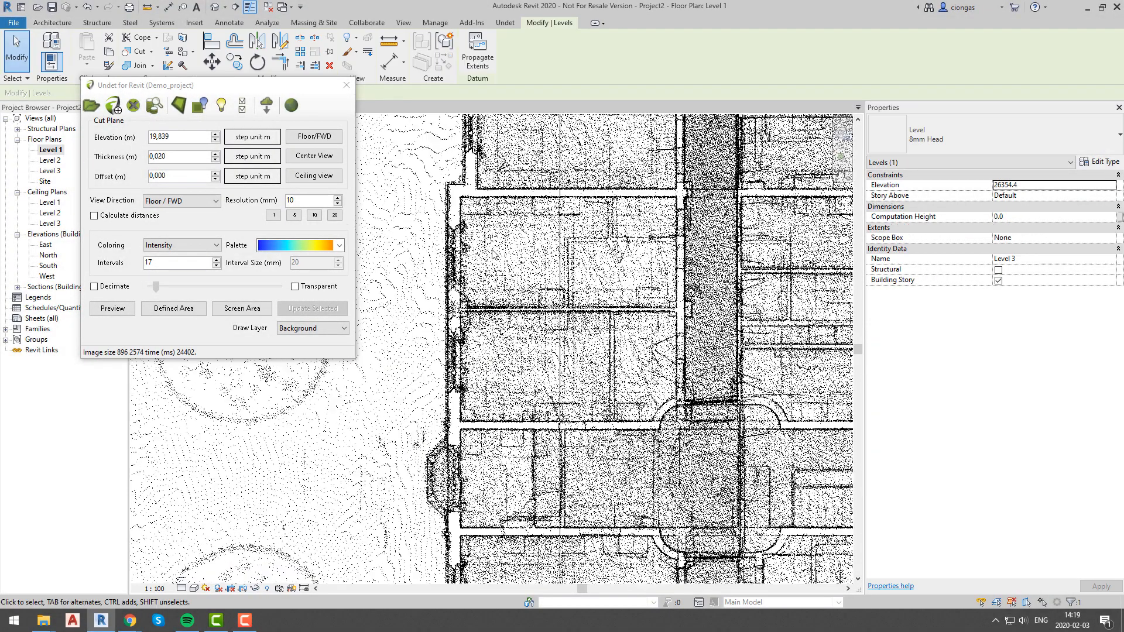
scroll(499, 259, down, 5)
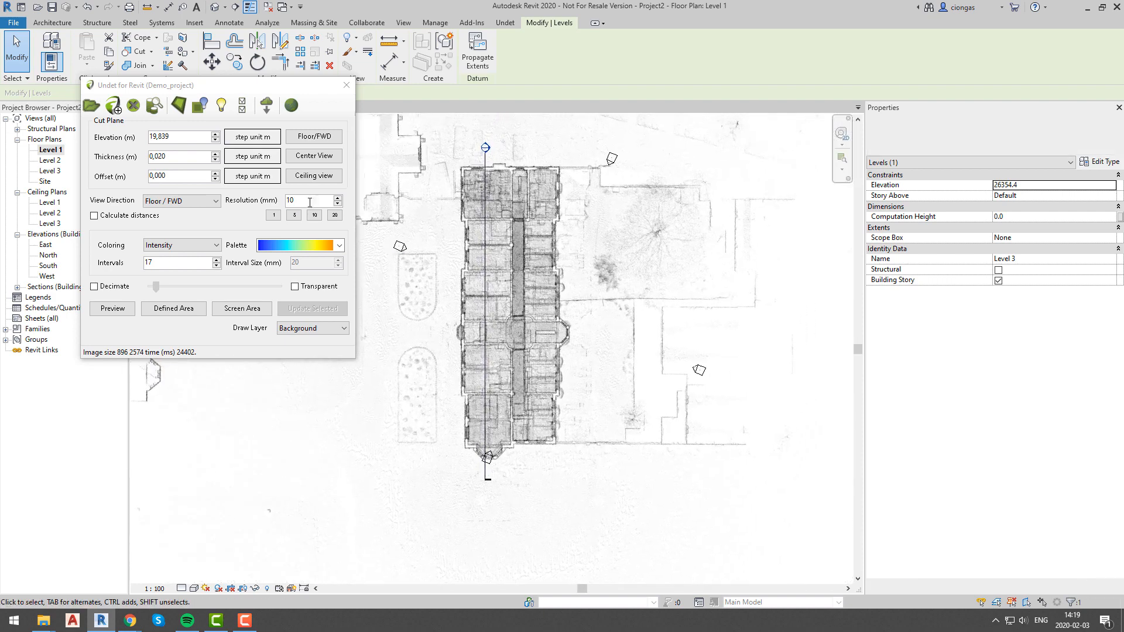
click(311, 140)
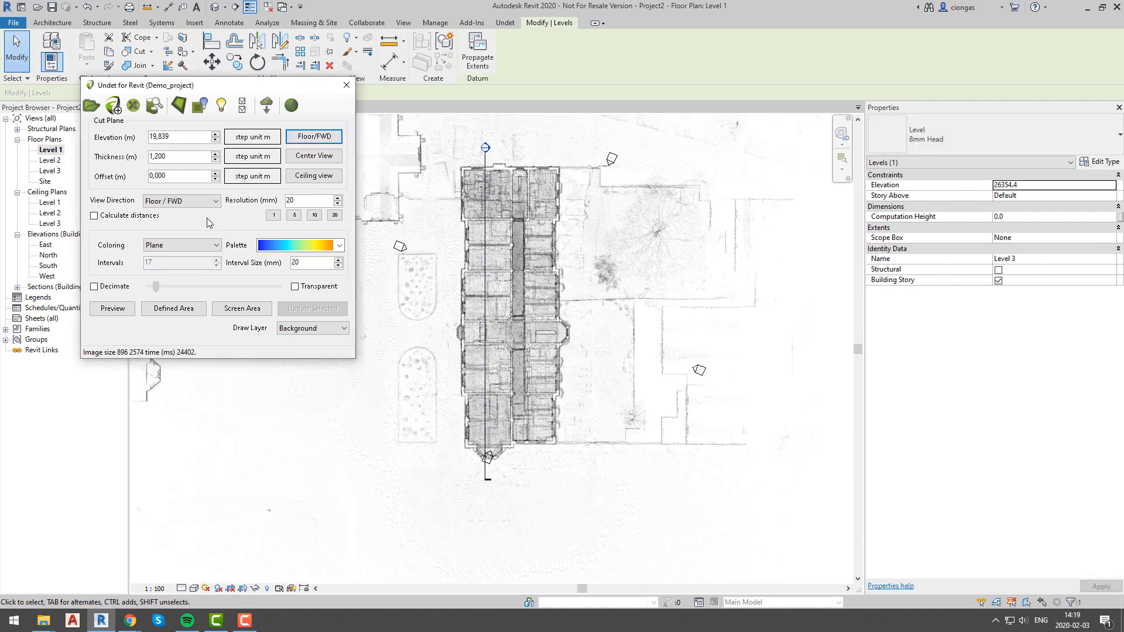
click(217, 248)
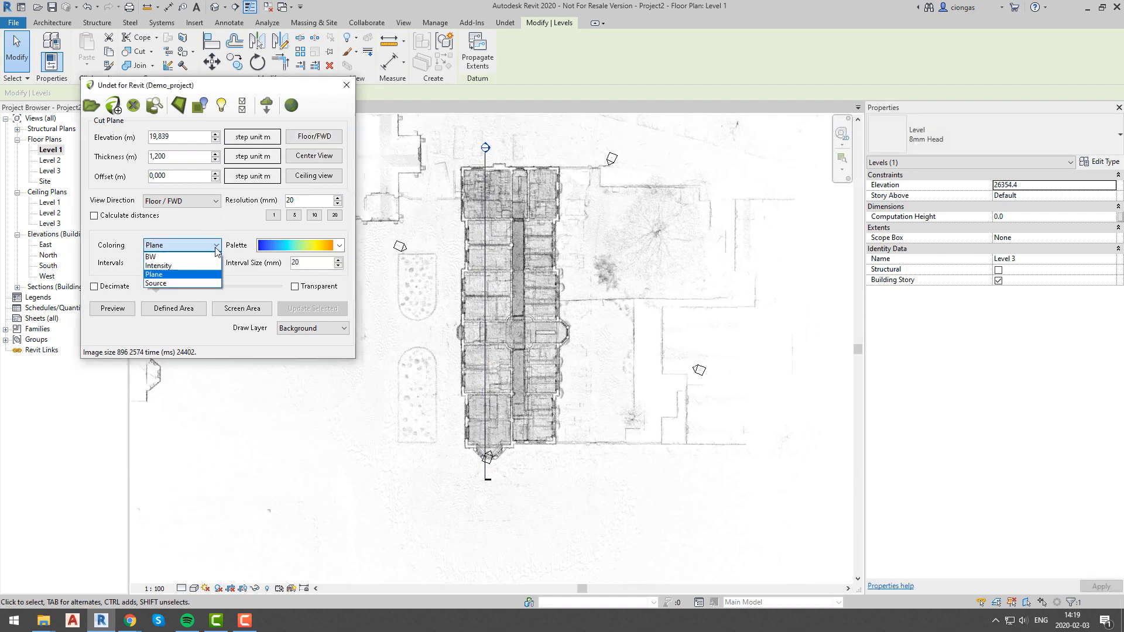
click(192, 266)
- Generate the coloured floor image for a defined area enclosing the whole building and inspect it up close
click(153, 314)
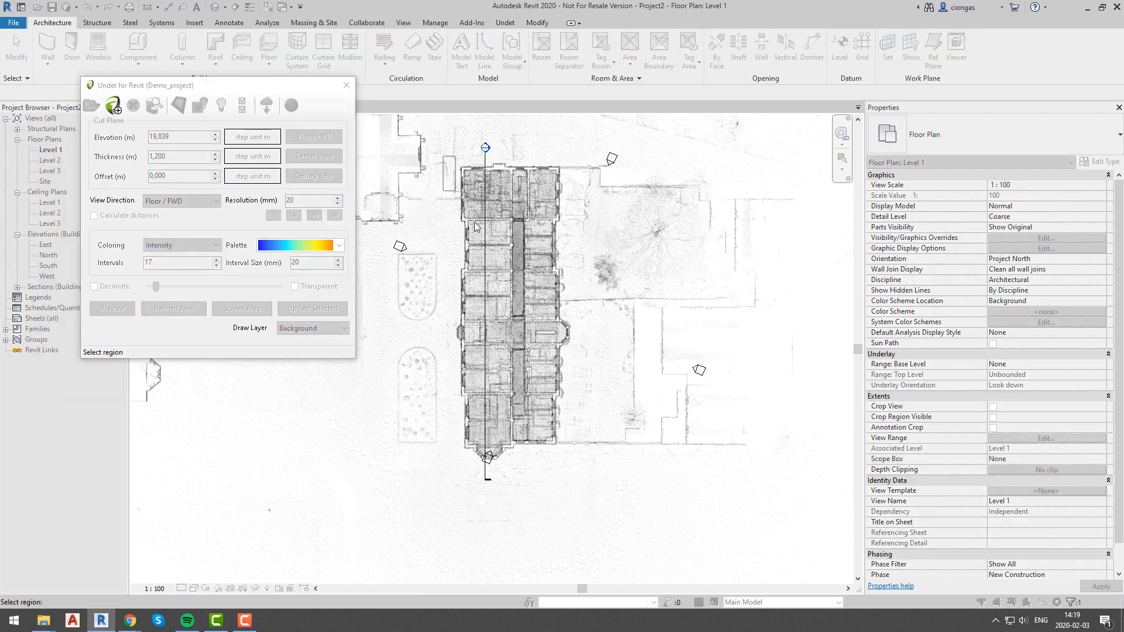
drag(536, 304, 583, 470)
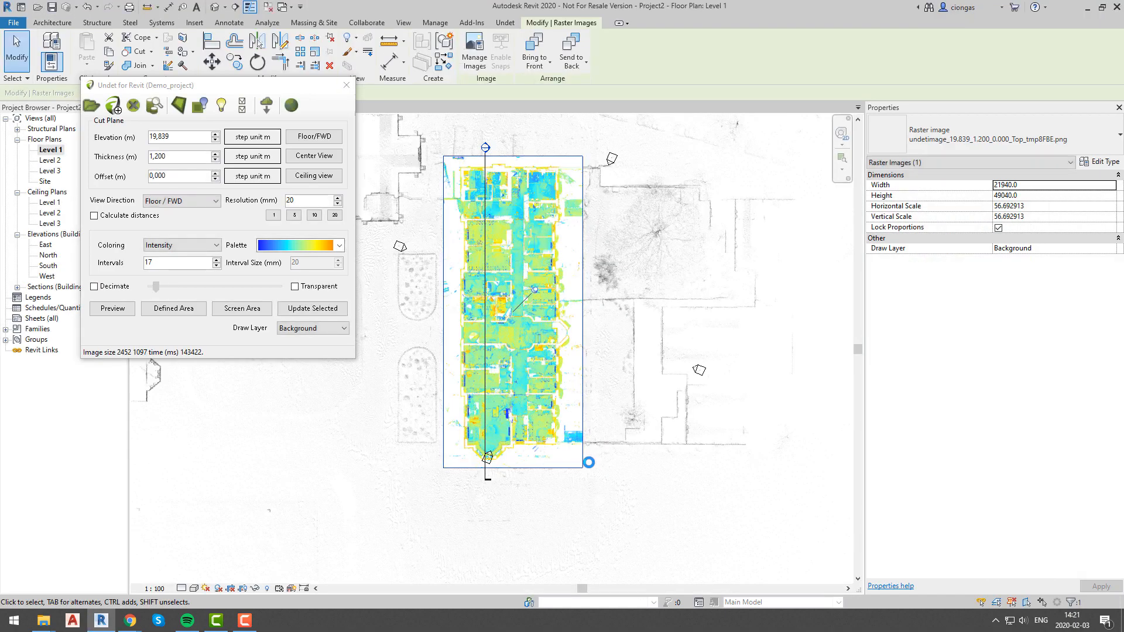
scroll(545, 407, up, 3)
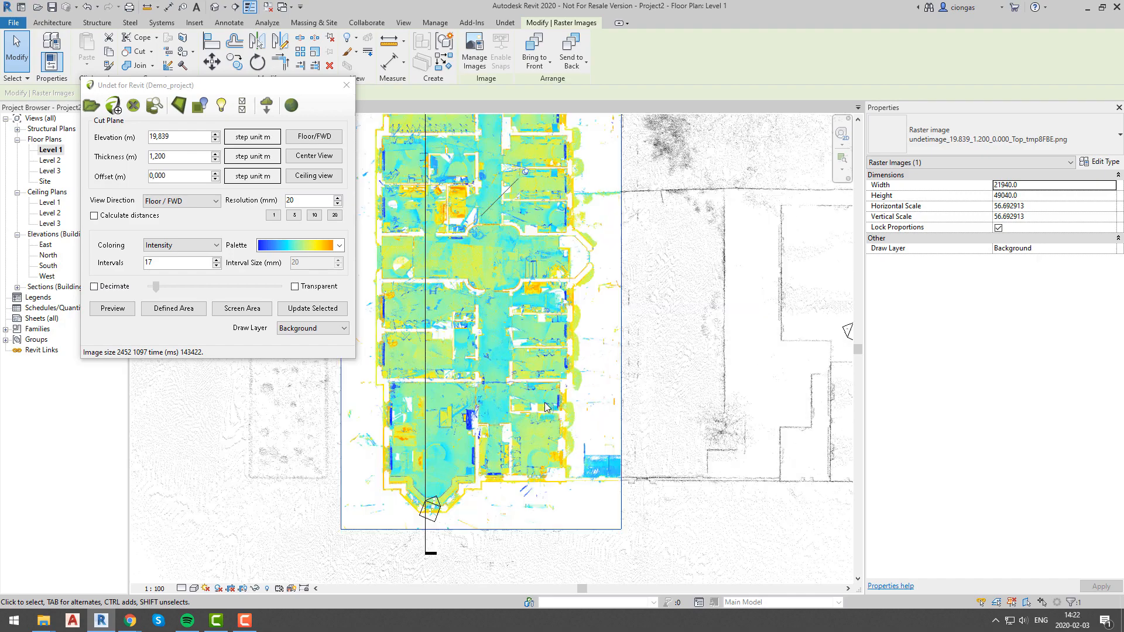
scroll(584, 378, up, 5)
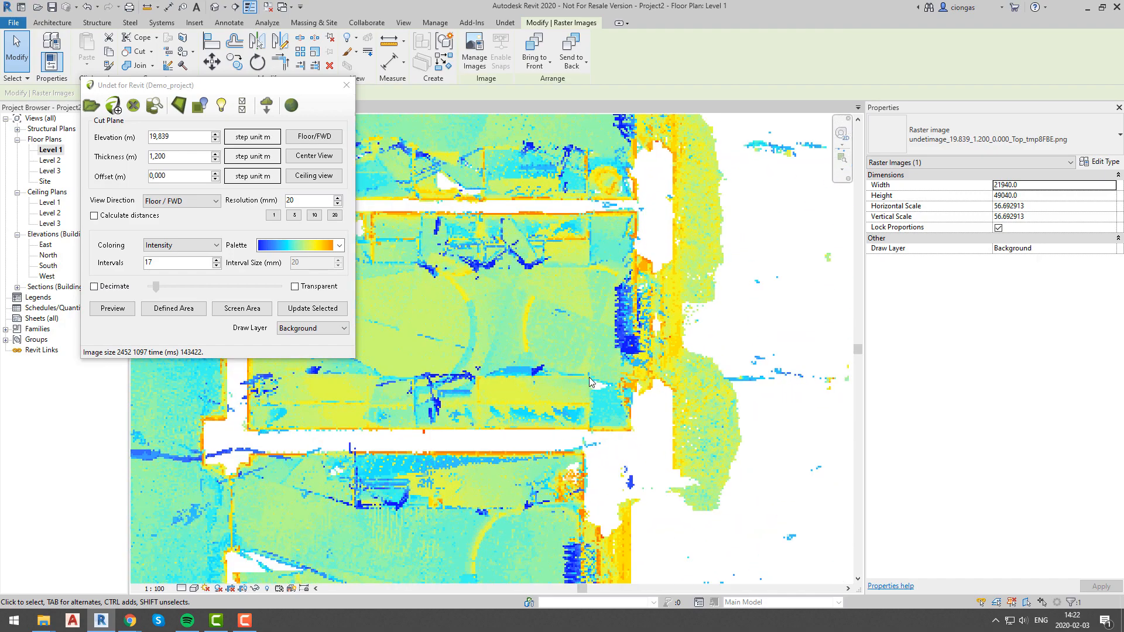
scroll(591, 380, down, 6)
middle_drag(588, 383, 574, 447)
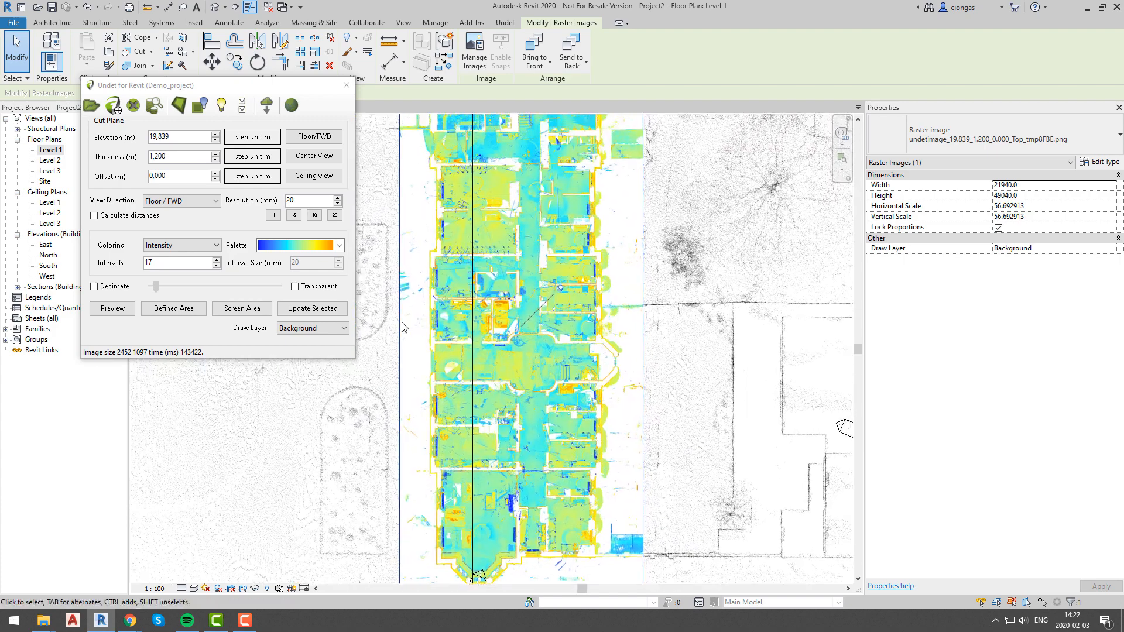
- Set the view direction to Center and apply the Center View preset with 0,070 m thickness, 5 mm resolution and transparent BW coloring
click(212, 208)
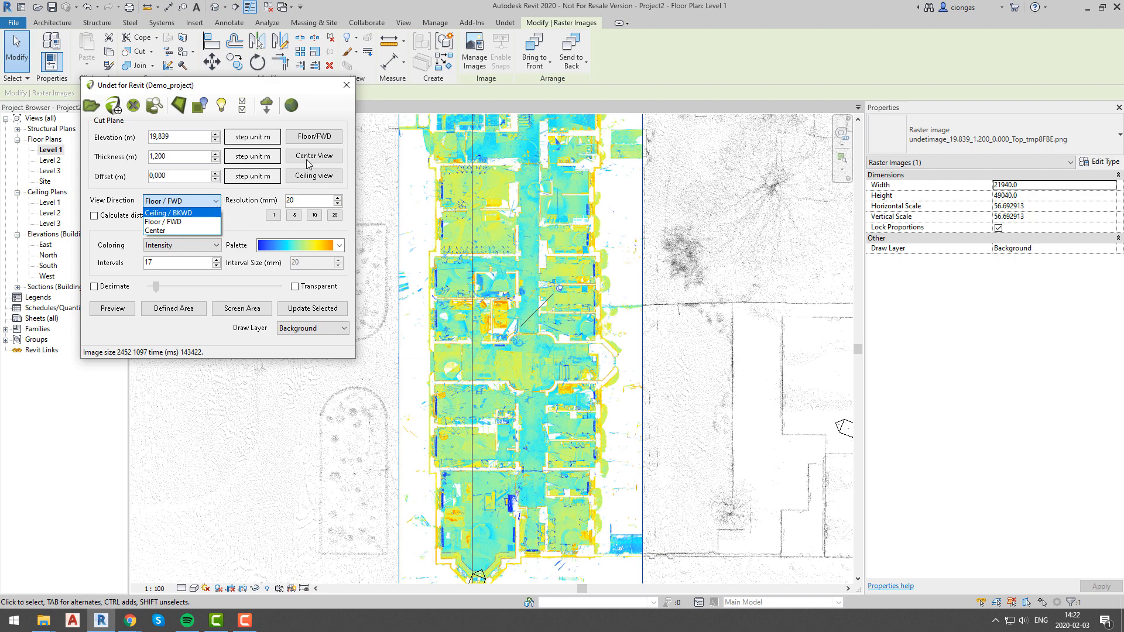
click(268, 161)
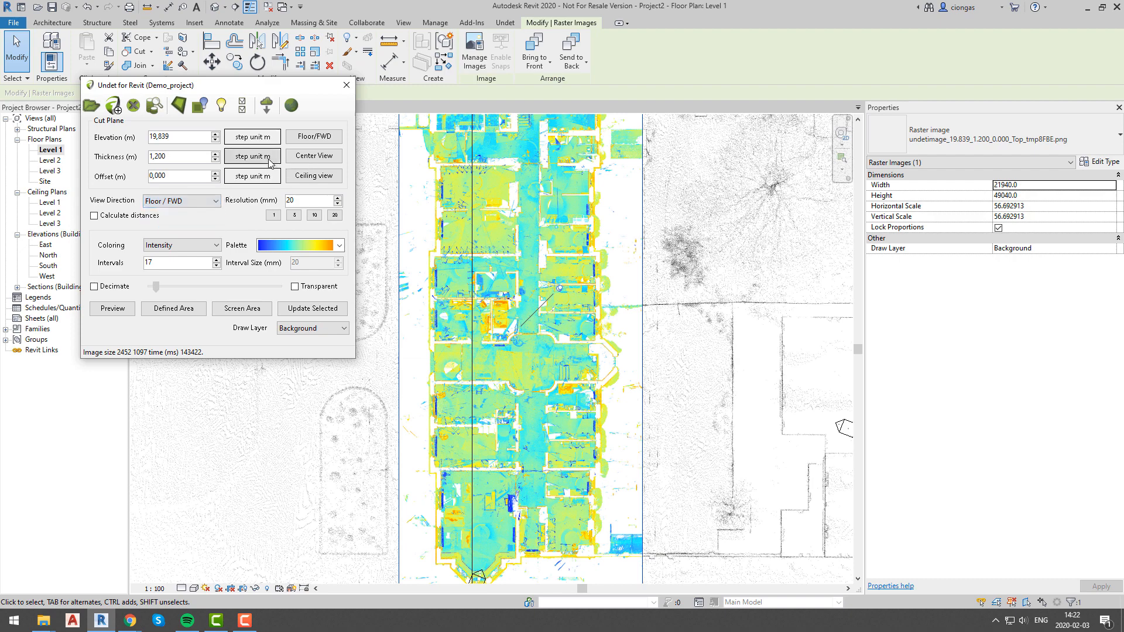
click(216, 203)
click(198, 230)
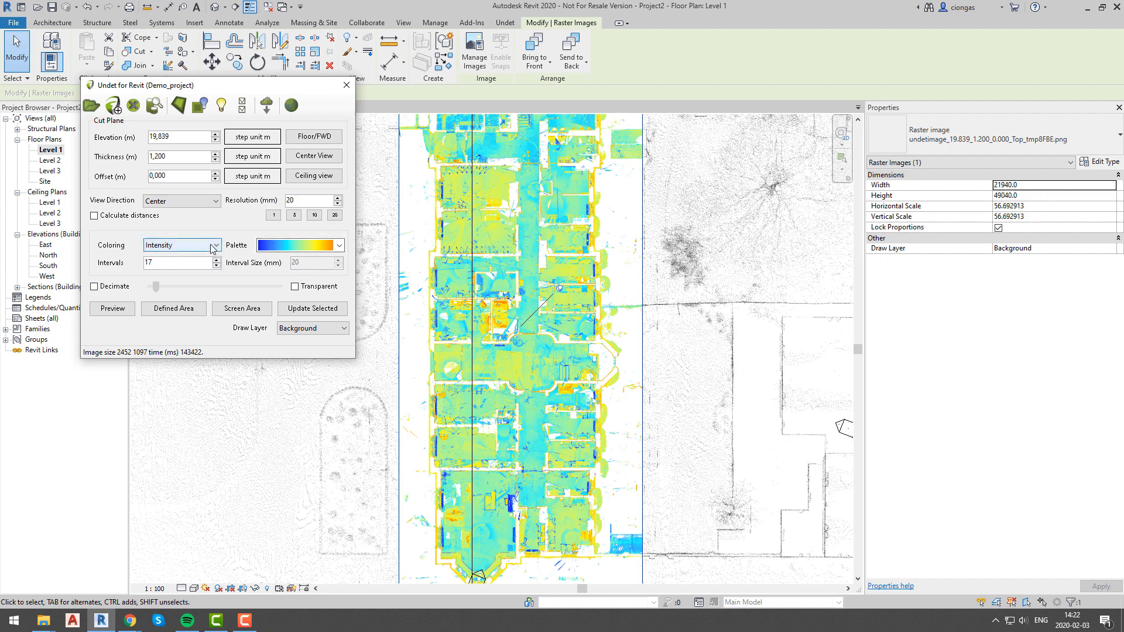
click(206, 205)
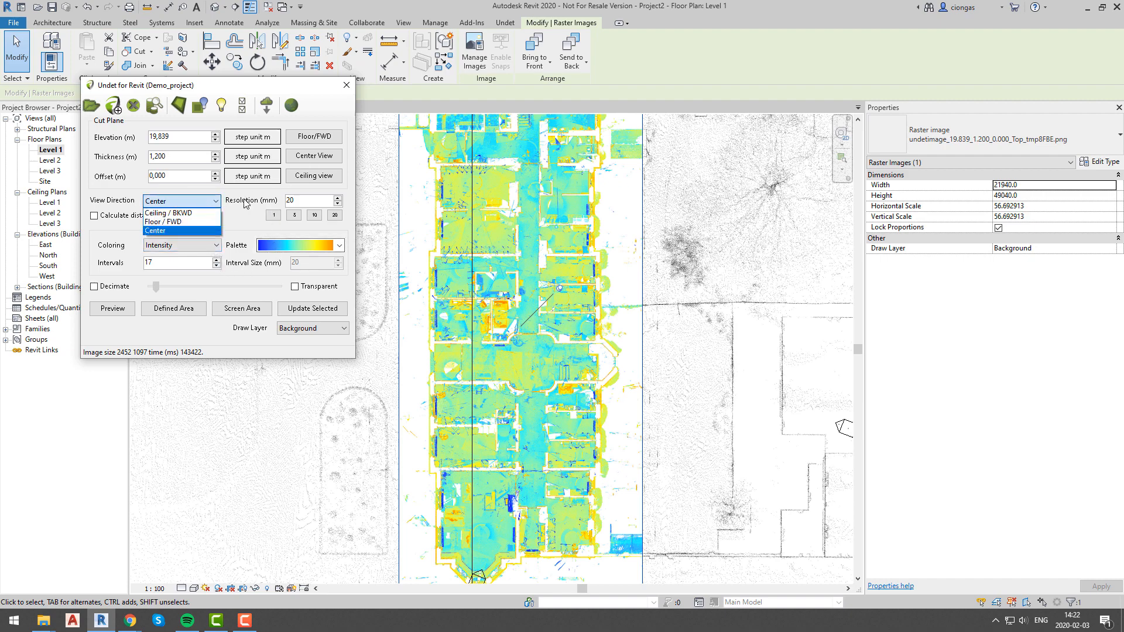
click(175, 230)
click(313, 156)
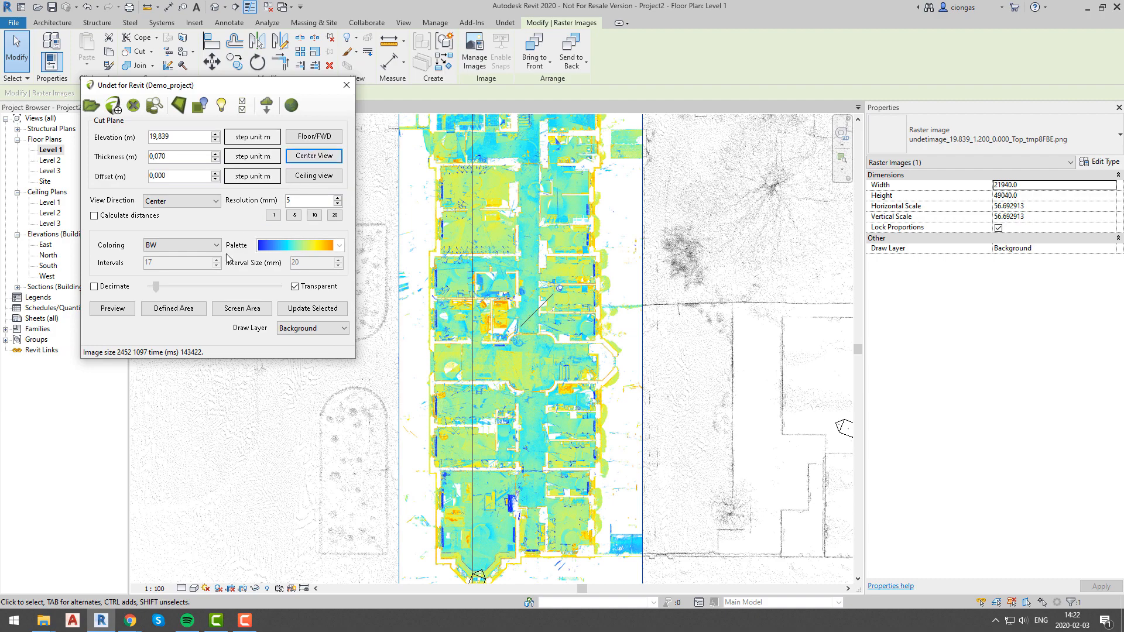
- Generate the black-and-white wall slice image for a defined area around the whole building and check it over the coloured image
click(160, 311)
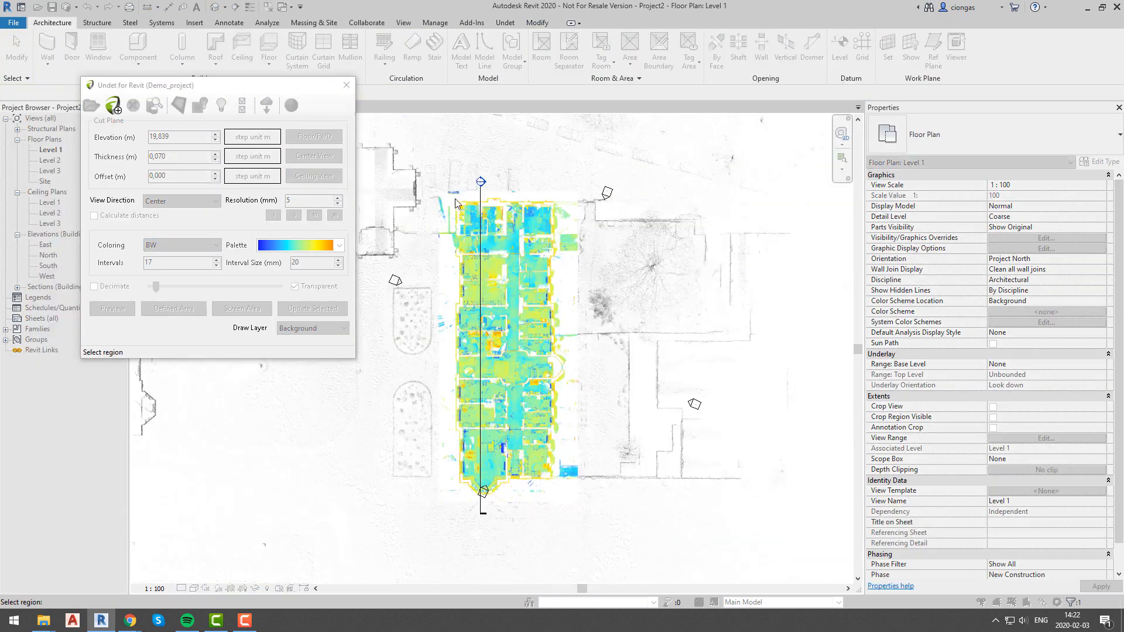
drag(472, 246, 571, 507)
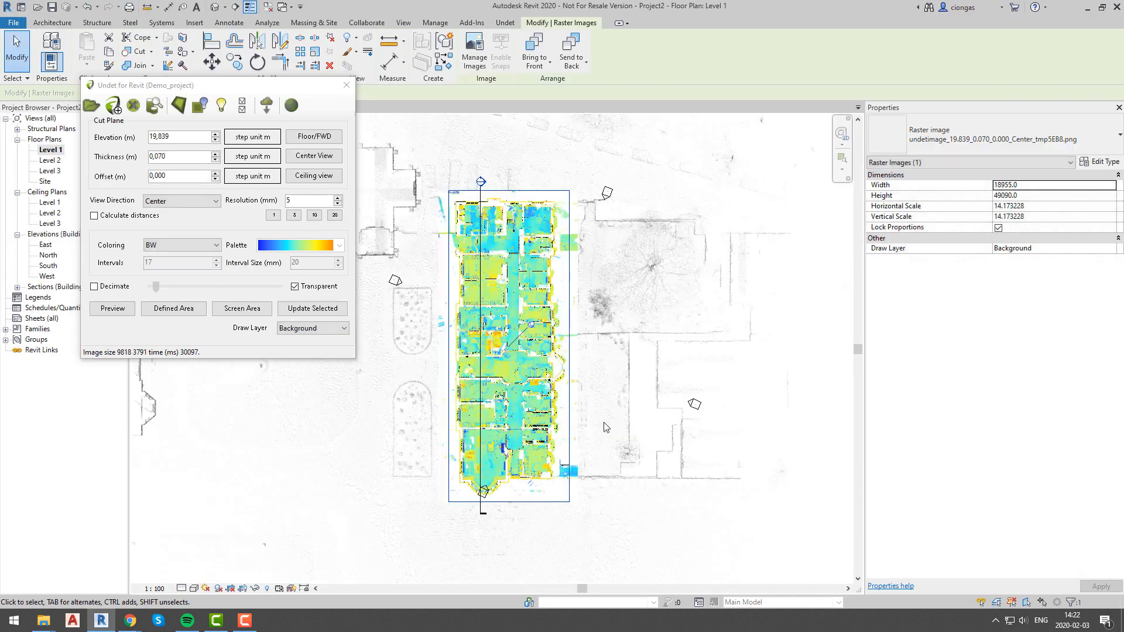
scroll(550, 415, up, 3)
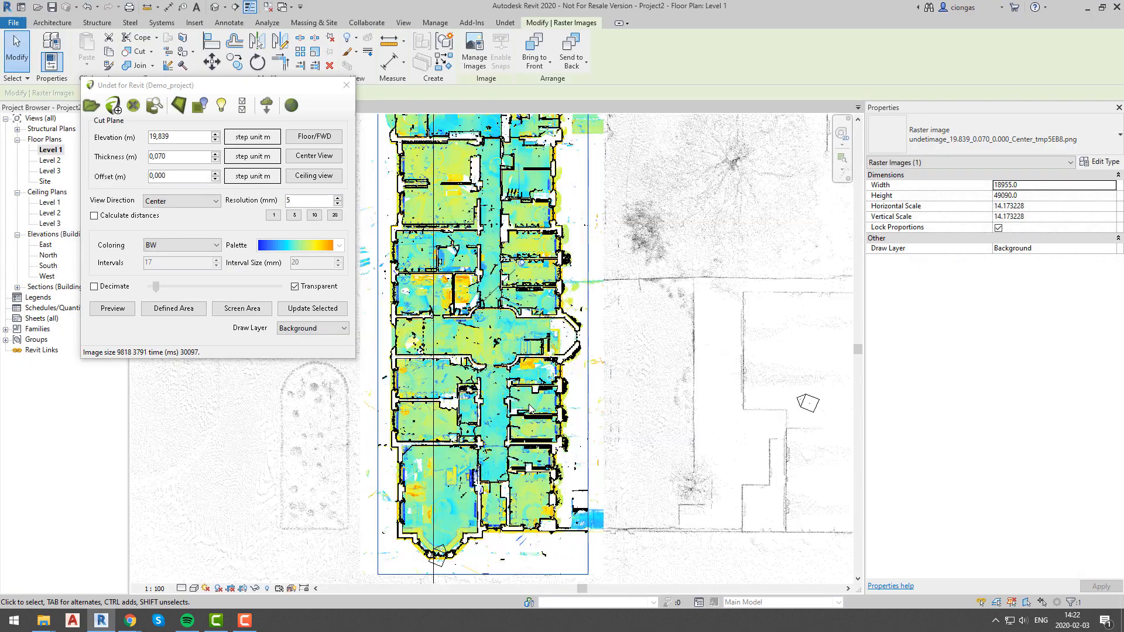
scroll(536, 461, up, 3)
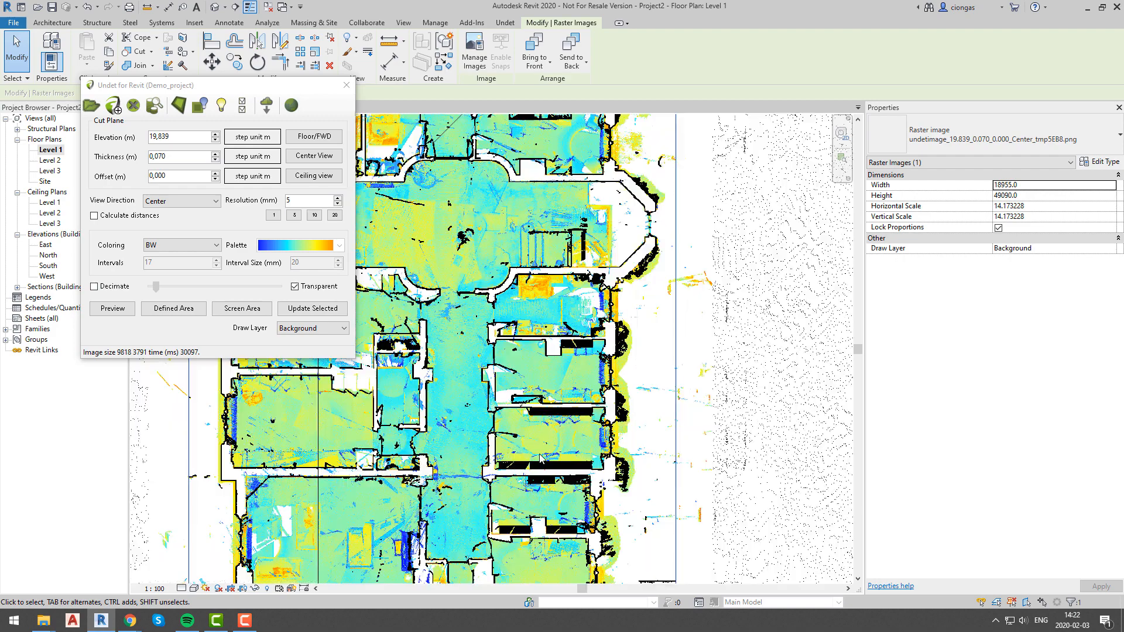
scroll(543, 454, down, 2)
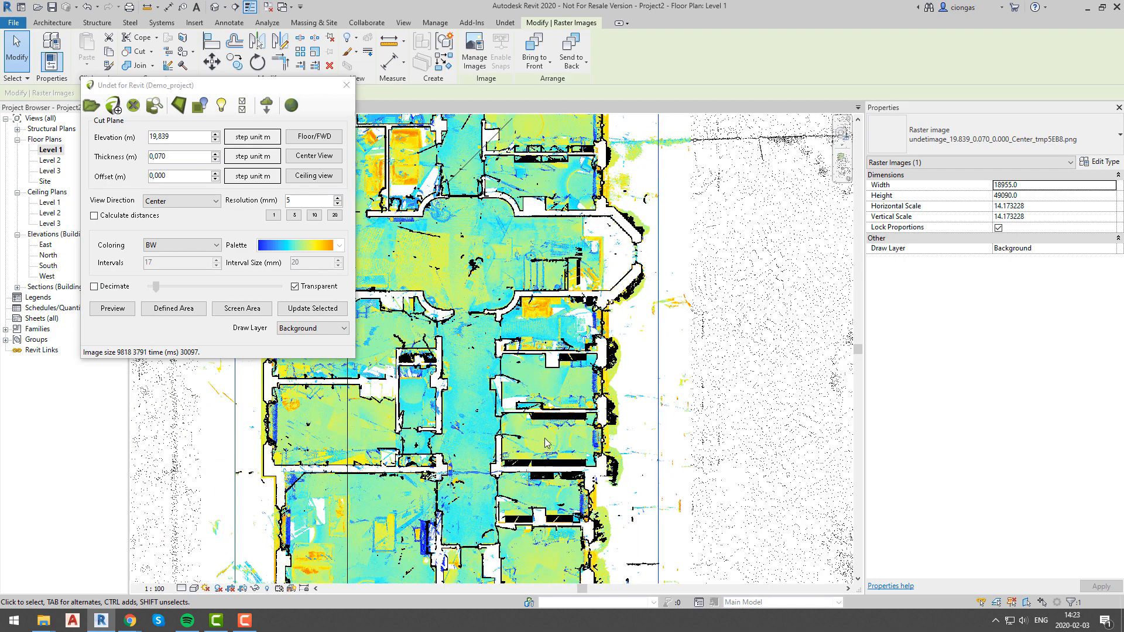
- Hide the coloured 19.839_1.200 Top image in the Raster Manager and close the Undet window
click(243, 107)
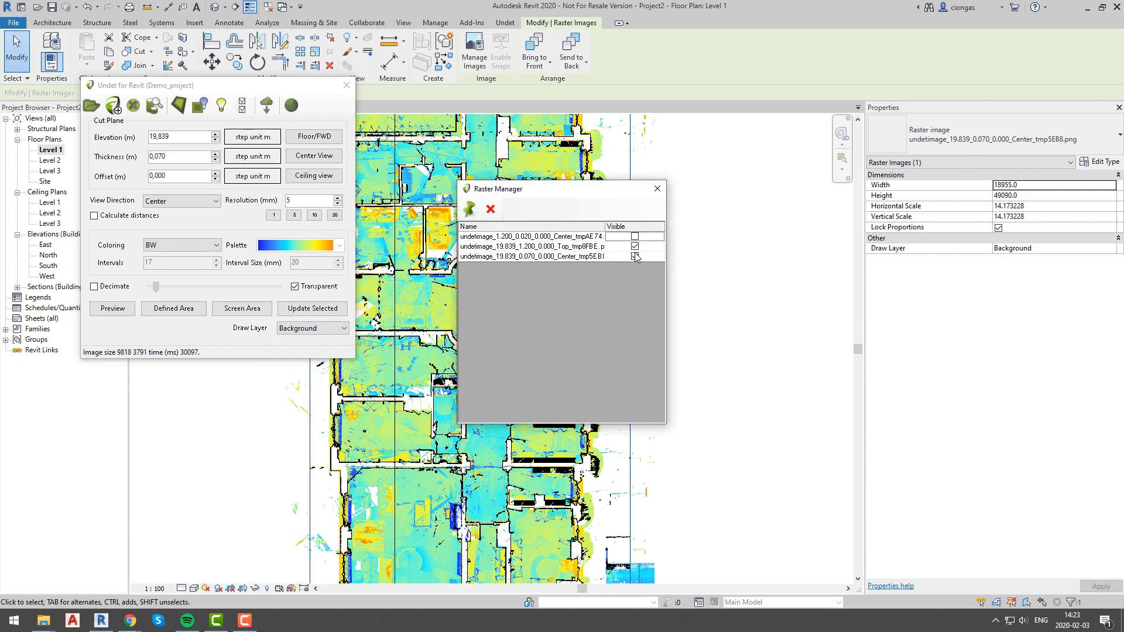
click(657, 188)
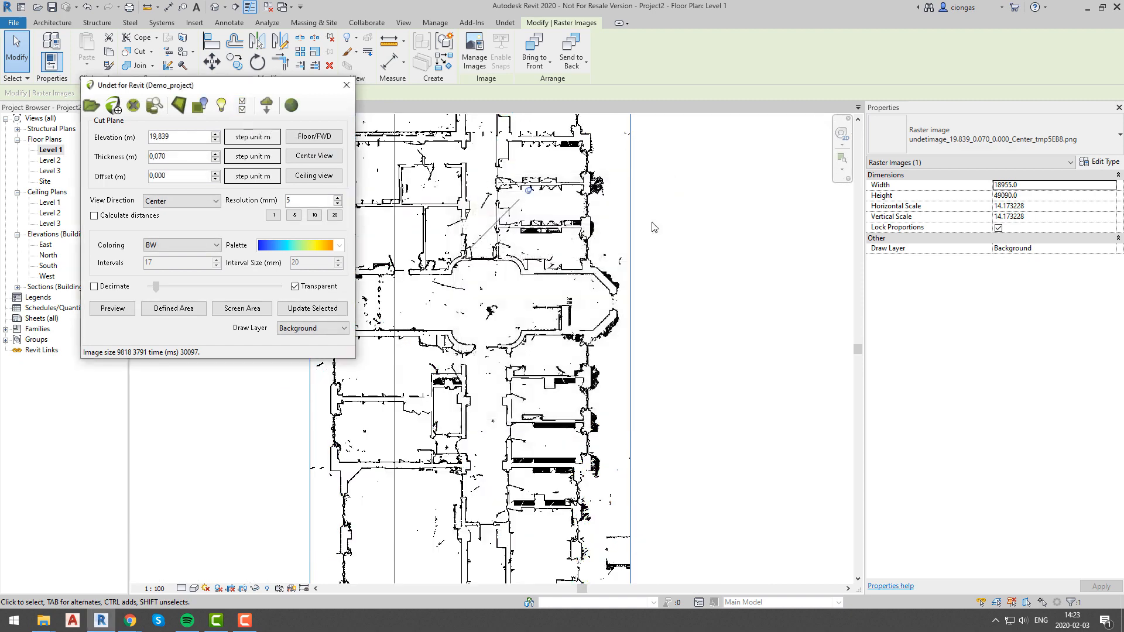
scroll(594, 325, up, 3)
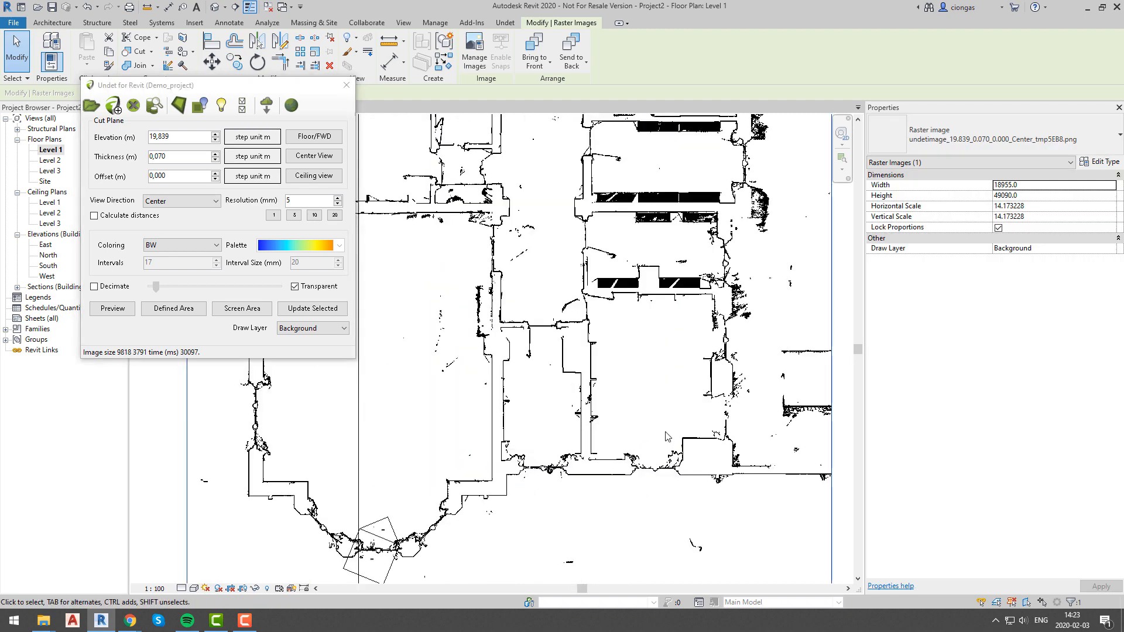
click(347, 85)
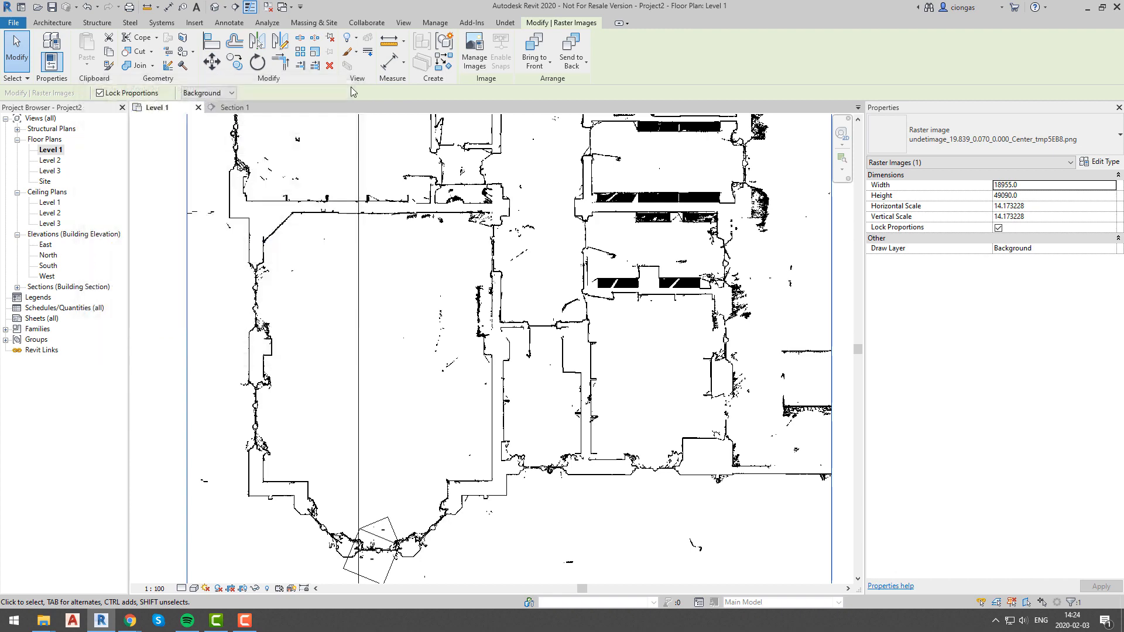
- Start a new wall of type Generic - 375mm with its location line at Finish Face: Exterior
click(53, 22)
click(42, 47)
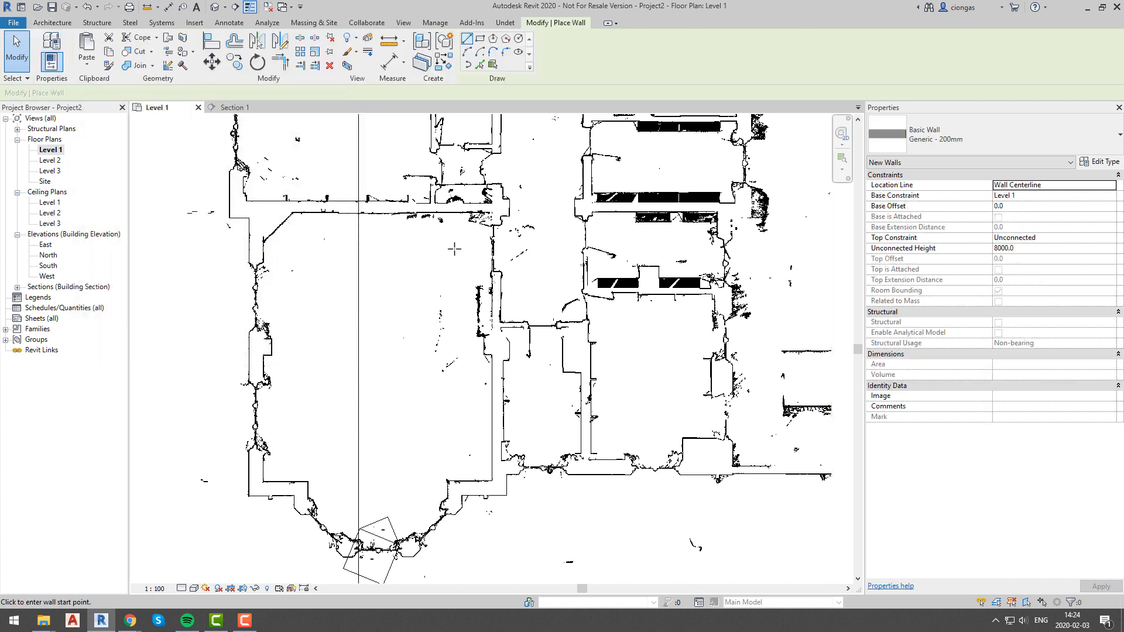
click(995, 135)
scroll(951, 304, down, 3)
click(942, 443)
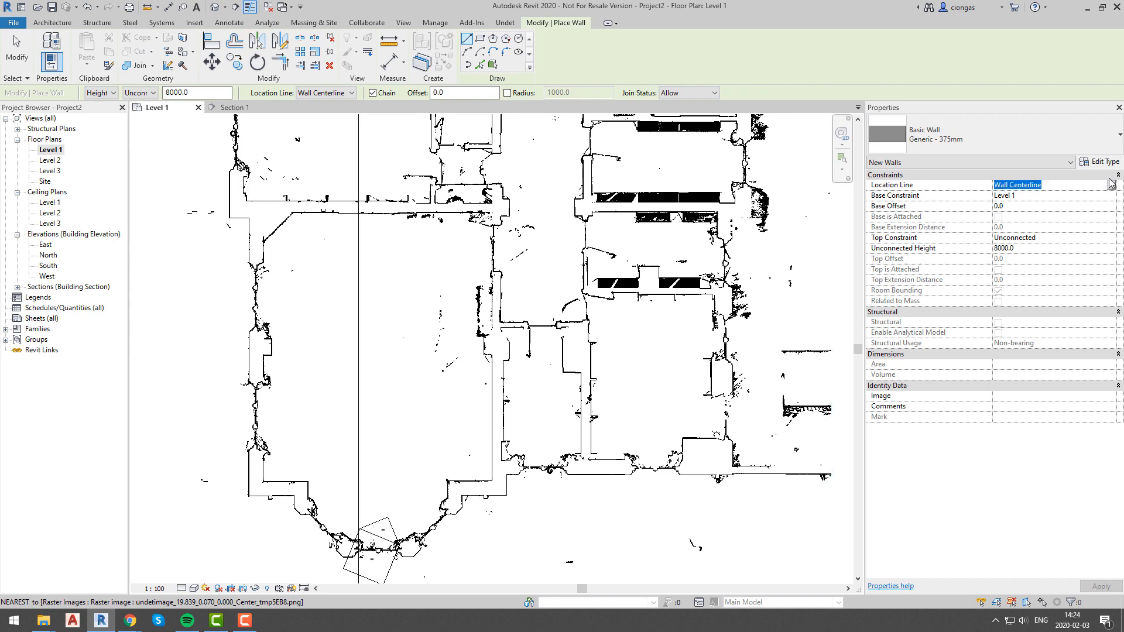
click(1071, 186)
click(1024, 213)
scroll(634, 469, up, 5)
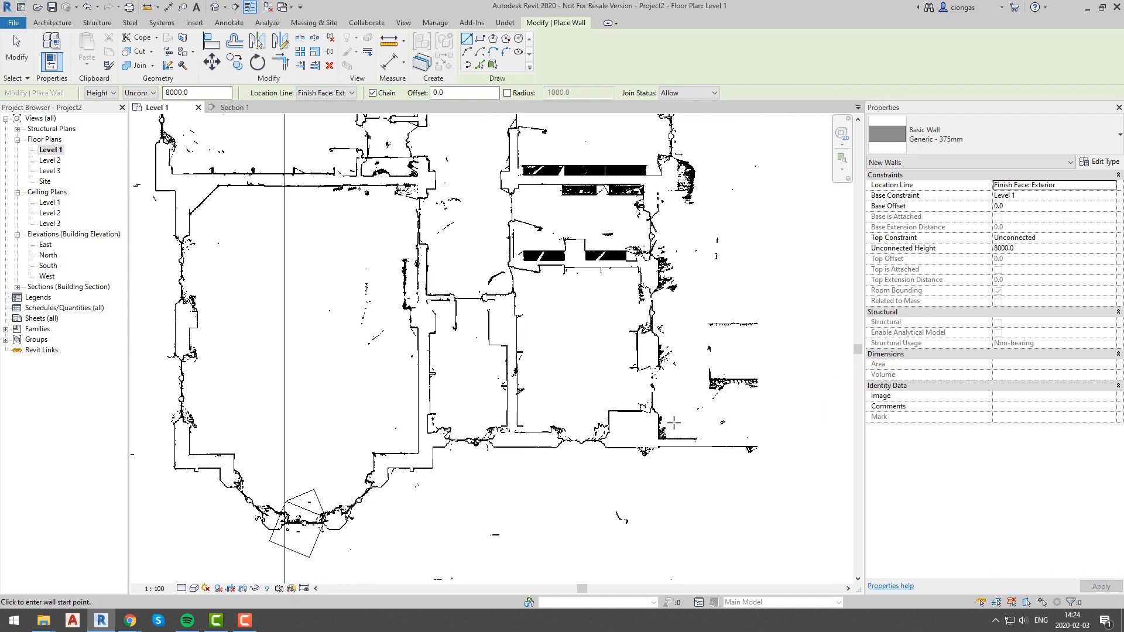
- Trace the south exterior wall from the southeast corner west to the inner corner, then about 600 mm south
click(639, 532)
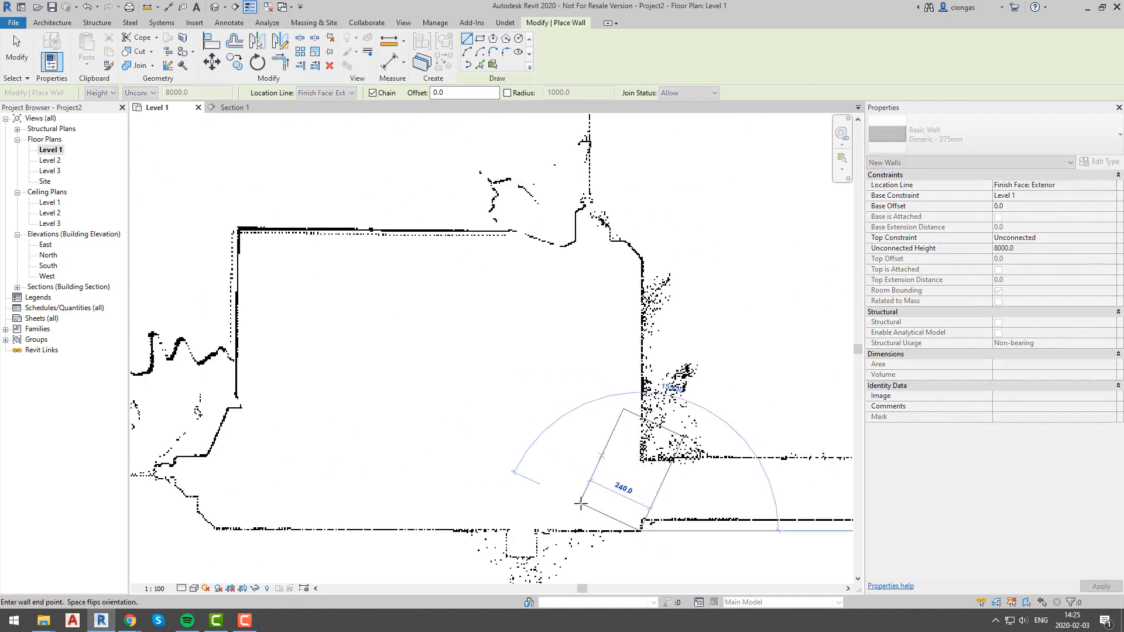
scroll(579, 497, up, 5)
scroll(476, 466, up, 2)
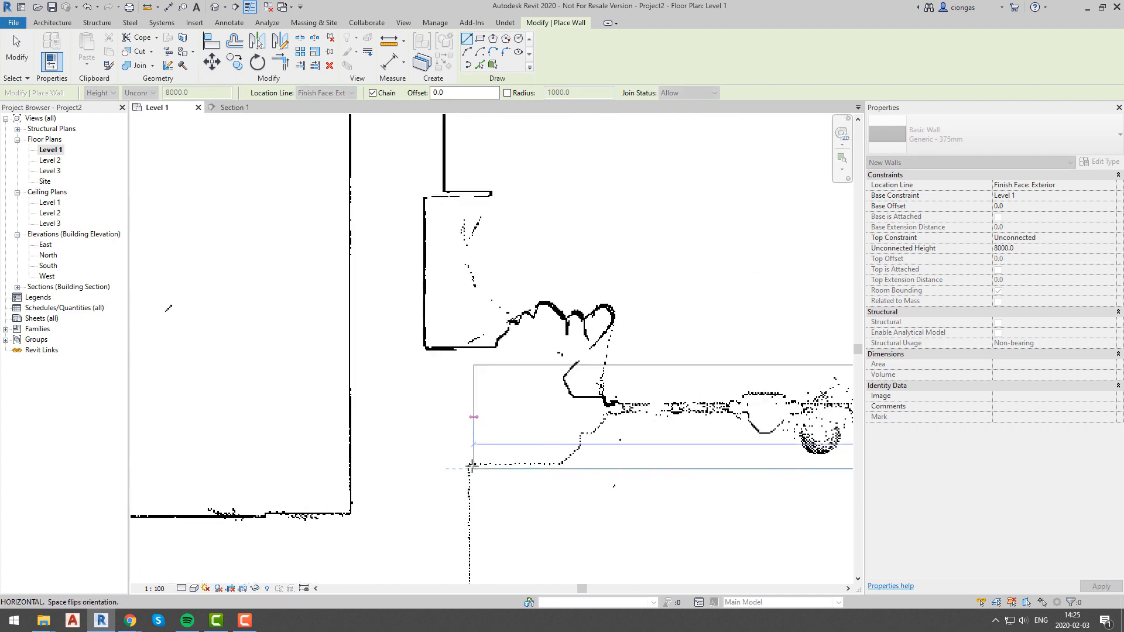
click(468, 465)
scroll(462, 500, down, 2)
click(466, 575)
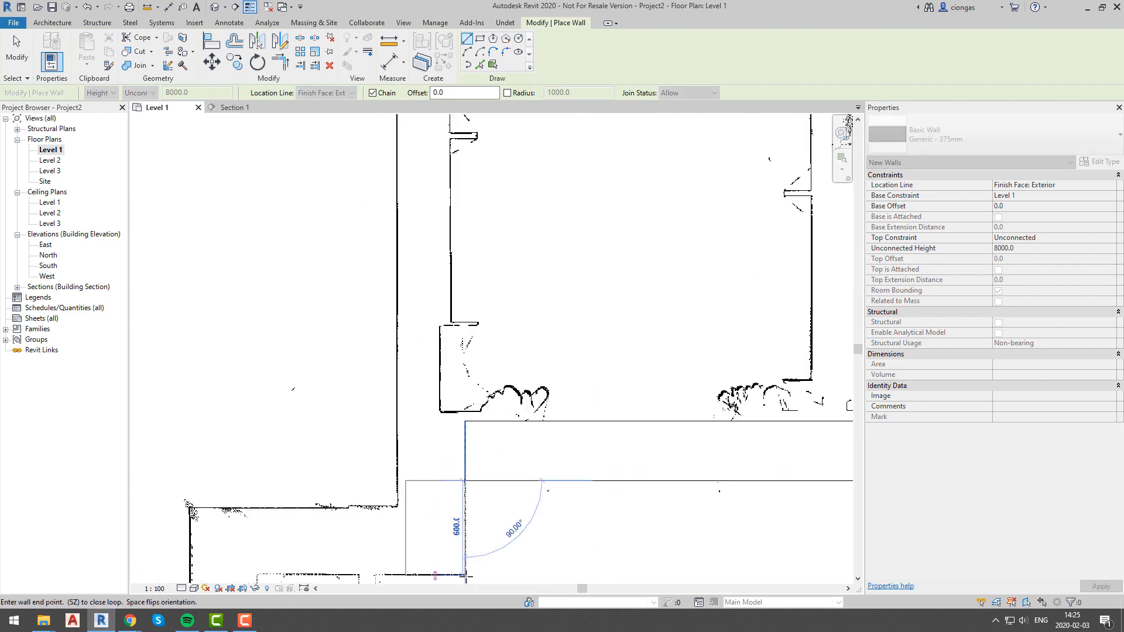
- Continue the exterior wall about 1320 mm west, around the angled bay at the south end, and on to the southwest corner
middle_drag(338, 556, 479, 434)
scroll(374, 463, up, 1)
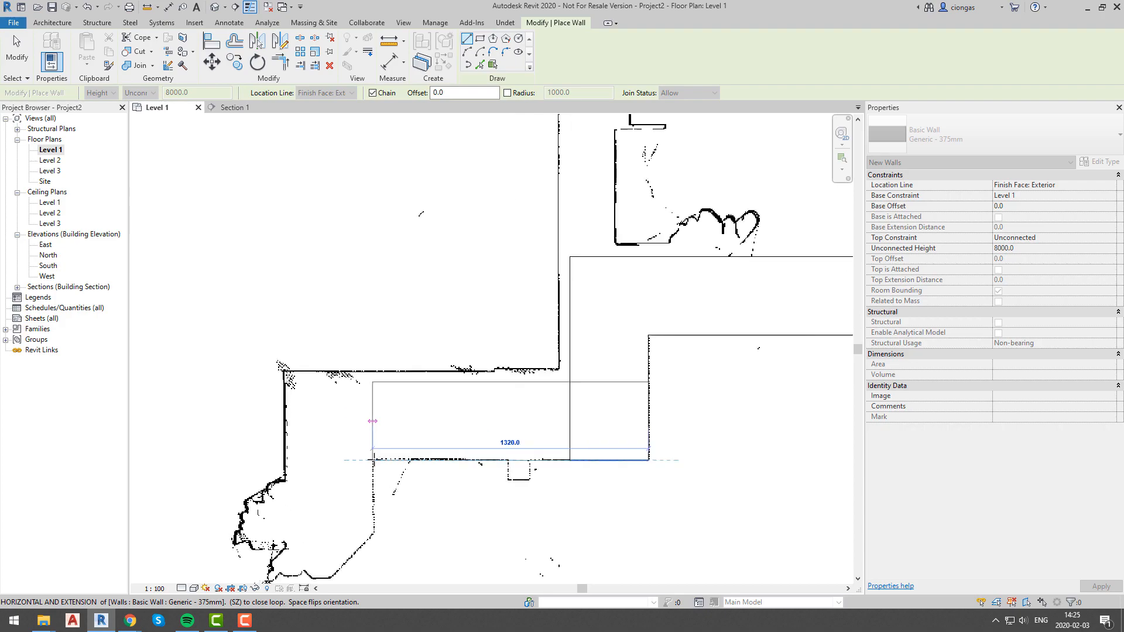
click(374, 531)
click(448, 336)
middle_drag(199, 281, 761, 503)
click(675, 573)
click(413, 307)
click(411, 246)
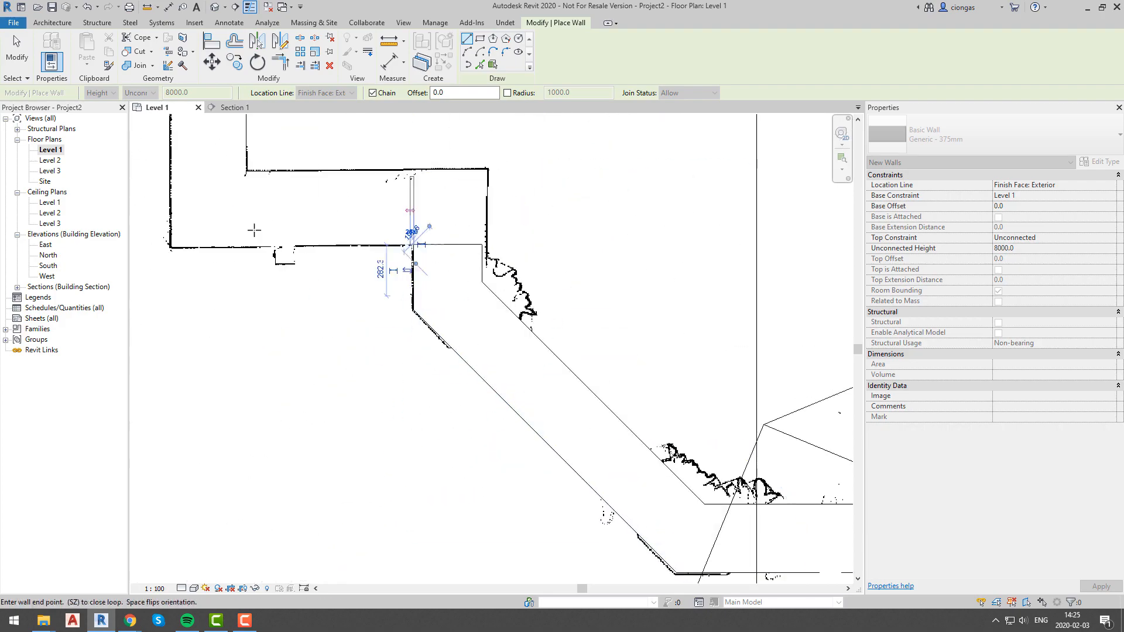
click(171, 246)
- Trace the west exterior wall northward along the scanned outline, following its offsets
scroll(176, 252, down, 5)
scroll(346, 267, up, 5)
click(351, 258)
click(238, 258)
scroll(239, 258, down, 6)
middle_drag(242, 259, 295, 359)
scroll(295, 217, up, 5)
click(273, 150)
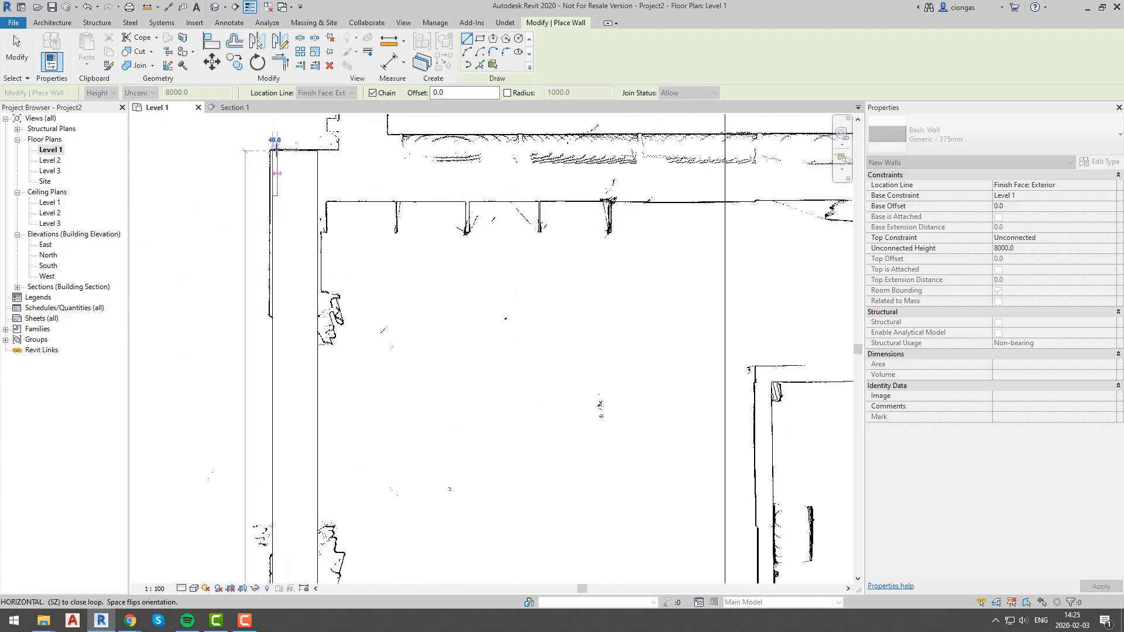
click(331, 150)
- Continue the exterior wall to the northwest corner, then about 5000 mm east along the north side and around the projecting block
scroll(332, 479, up, 5)
click(302, 456)
click(264, 454)
scroll(264, 455, down, 4)
click(265, 259)
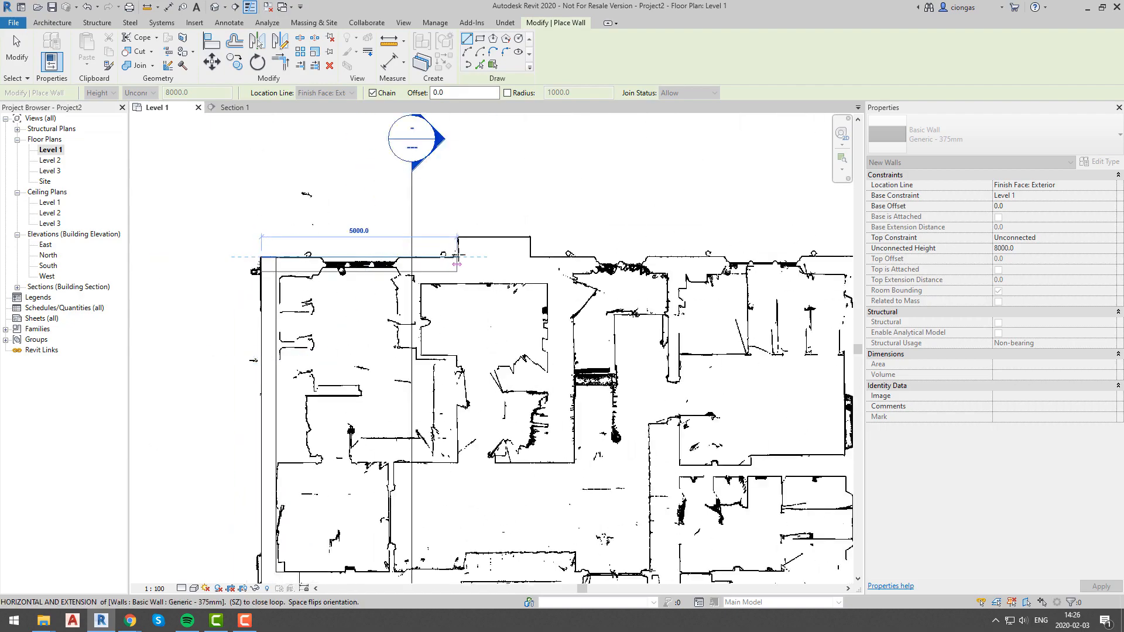
scroll(455, 259, up, 5)
click(458, 261)
click(458, 199)
click(678, 200)
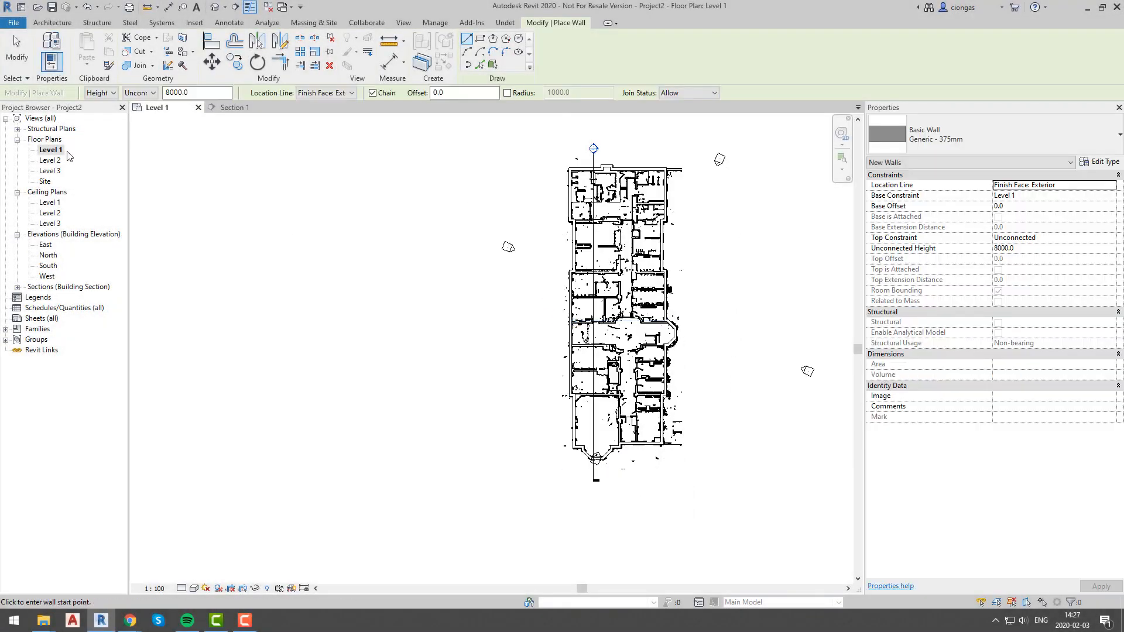
- Inspect the exterior walls from several sides in the default 3D view and return to the Level 1 floor plan
click(214, 9)
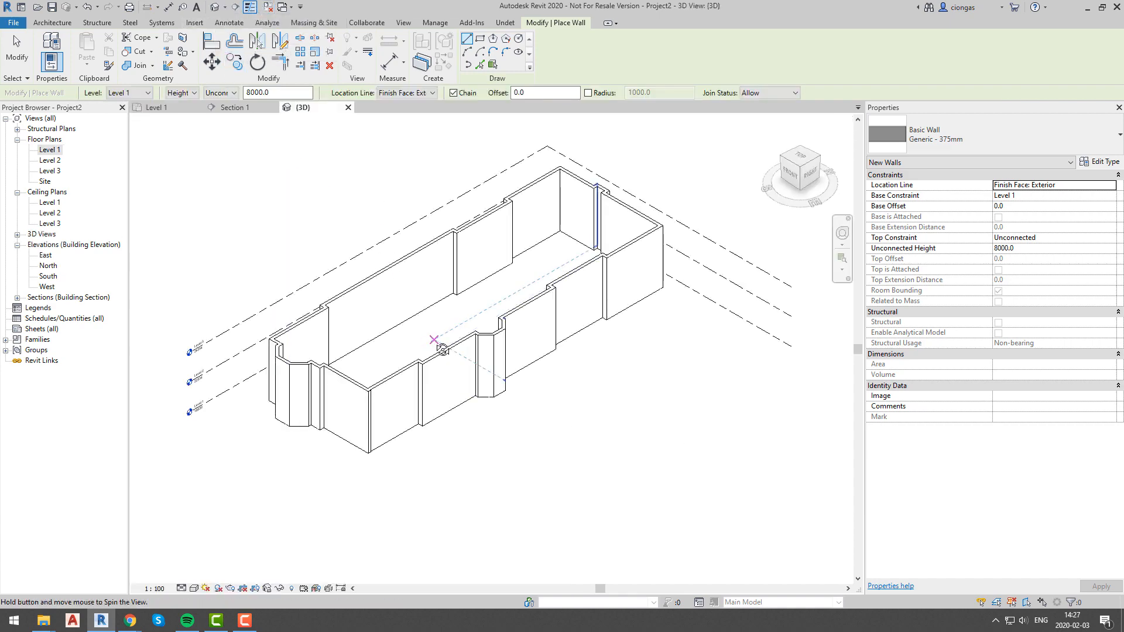
shift+middle_drag(442, 350, 530, 304)
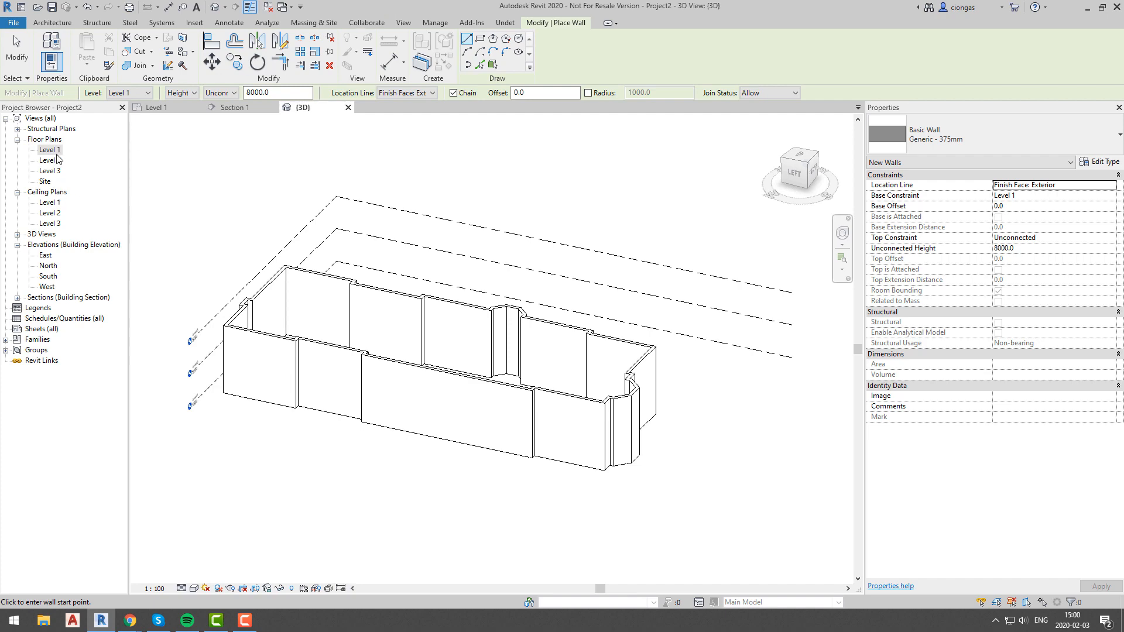
double_click(53, 151)
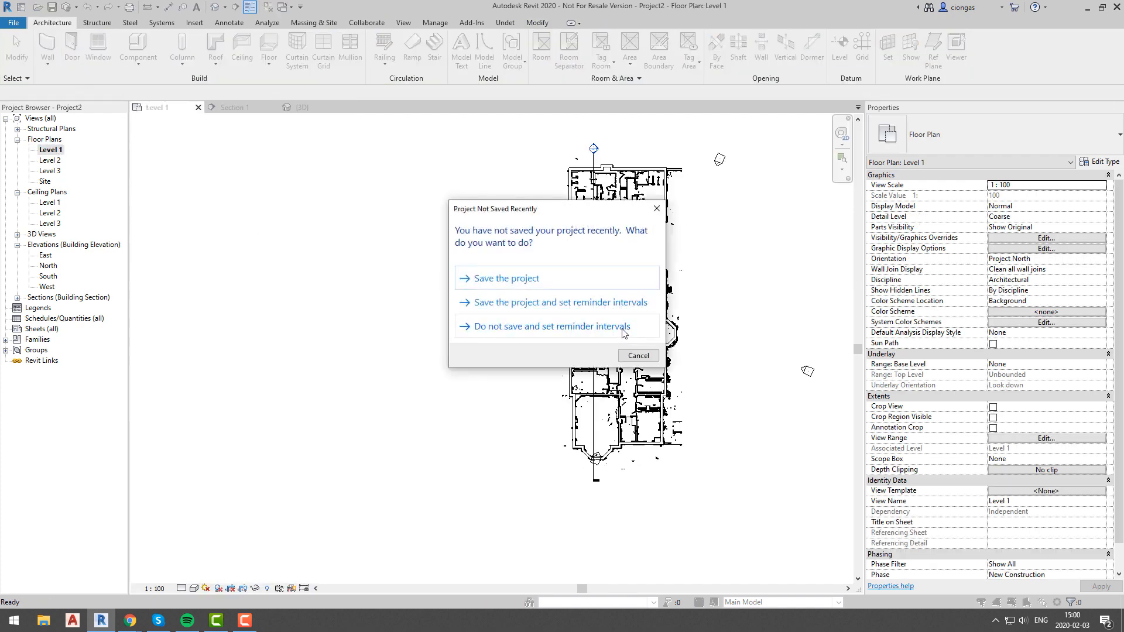
click(638, 356)
scroll(631, 436, up, 5)
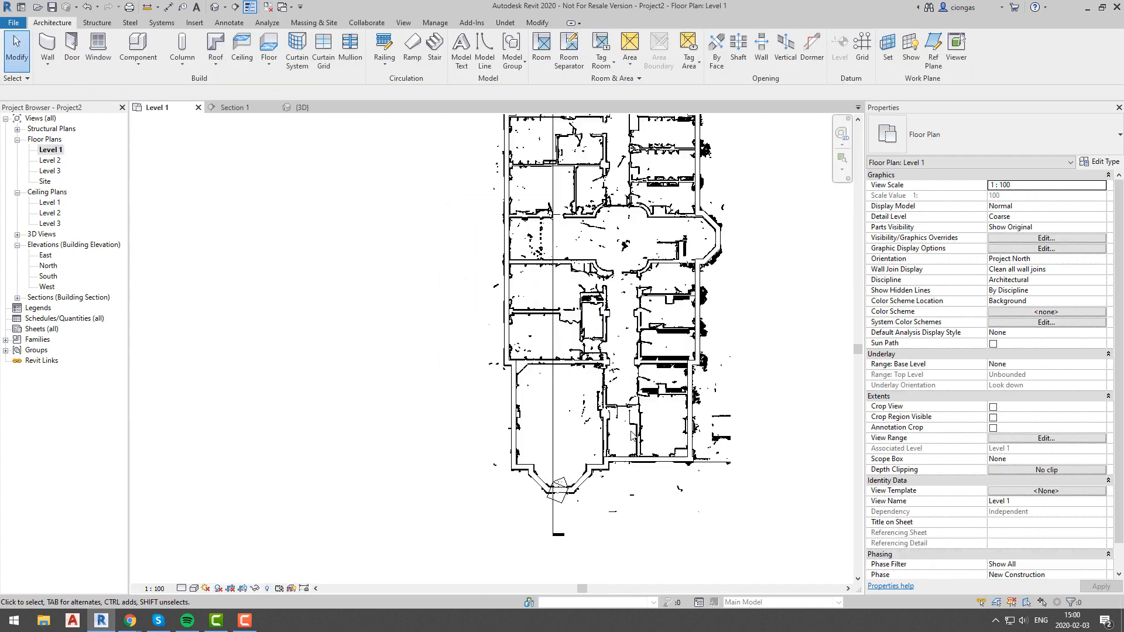
middle_drag(811, 442, 731, 450)
scroll(654, 486, up, 2)
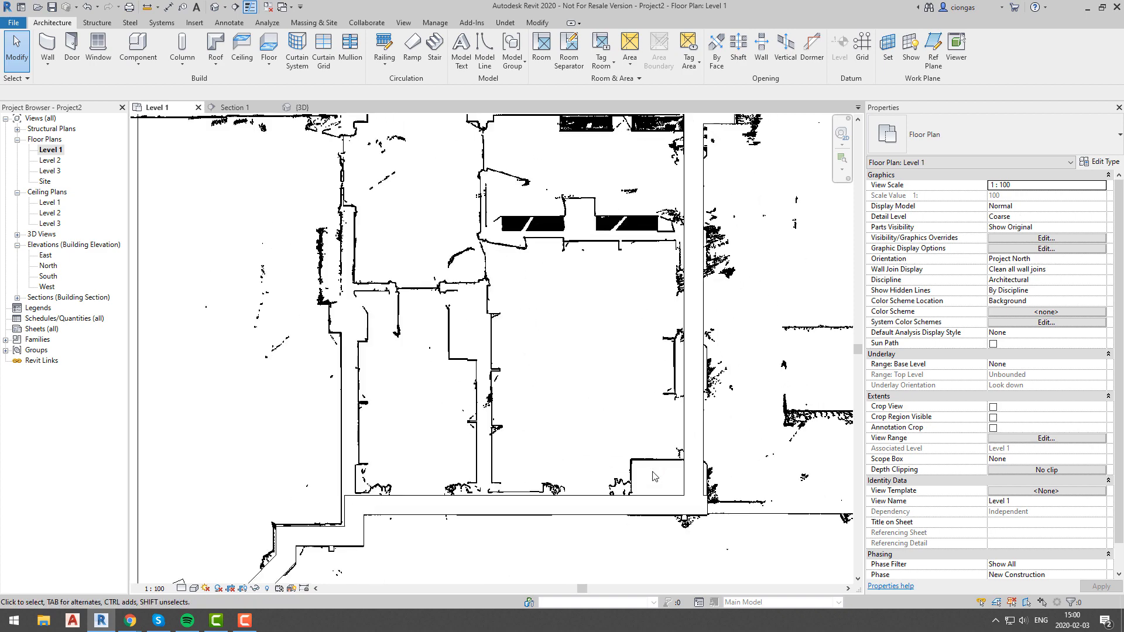
scroll(659, 481, up, 2)
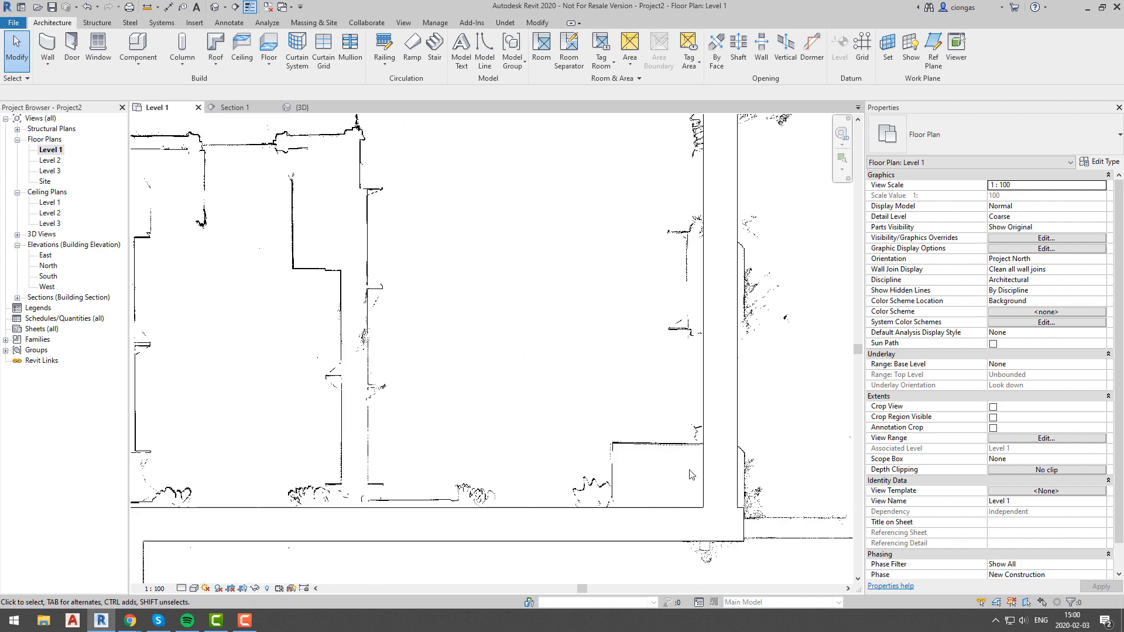
click(733, 422)
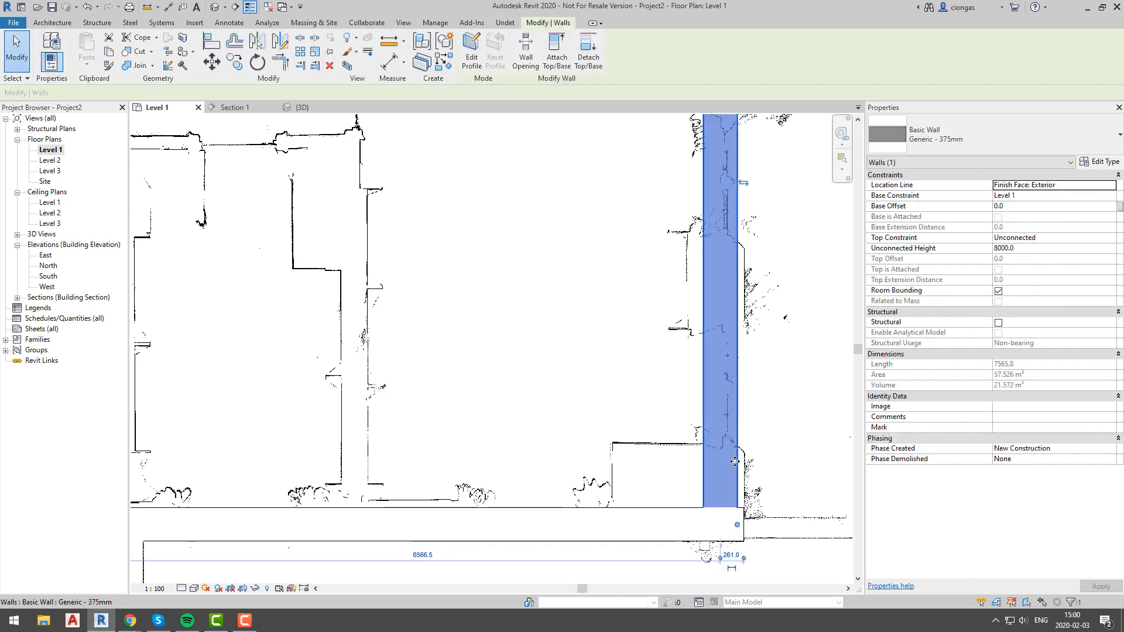
right_click(774, 345)
click(824, 419)
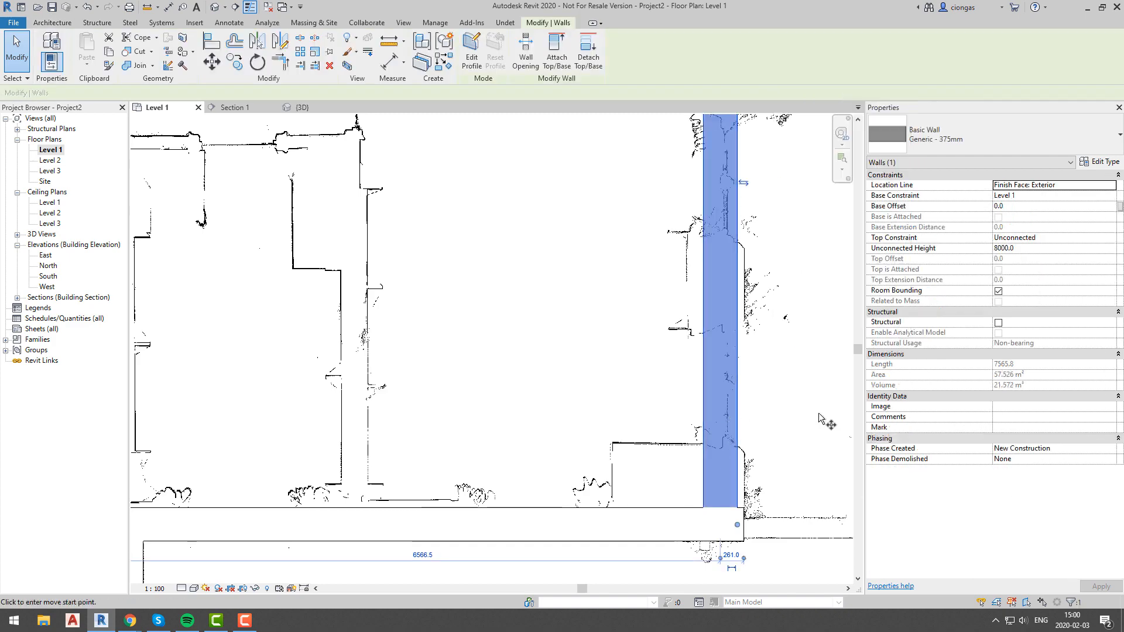
key(c)
key(o)
key(Escape)
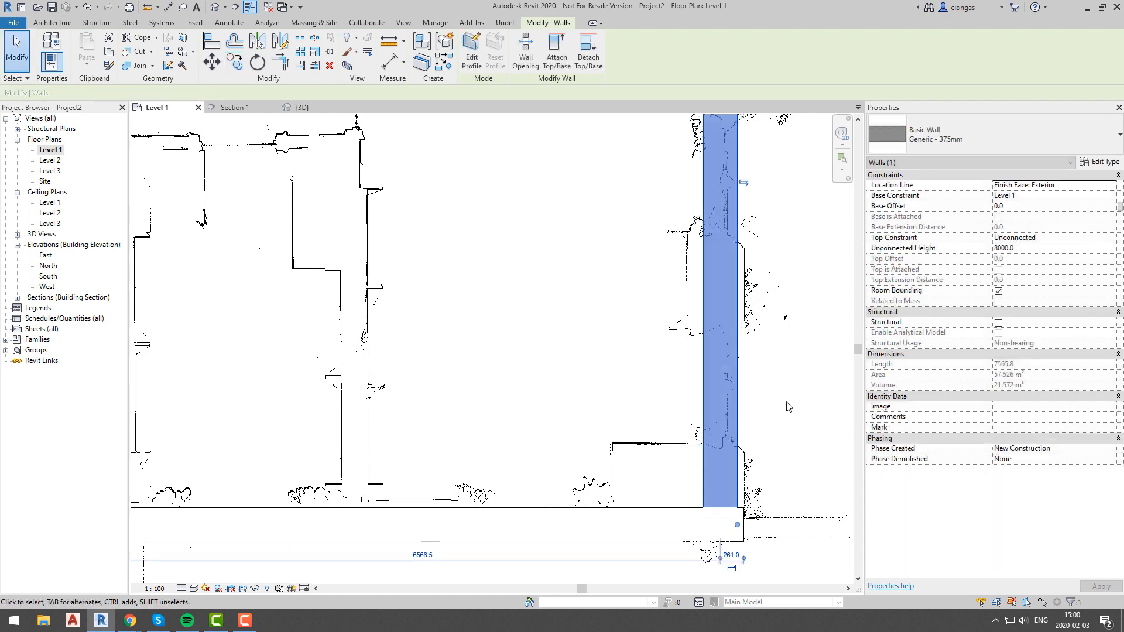
- Override the Walls category's surface transparency to 80% in the Level 1 floor plan
key(v)
key(g)
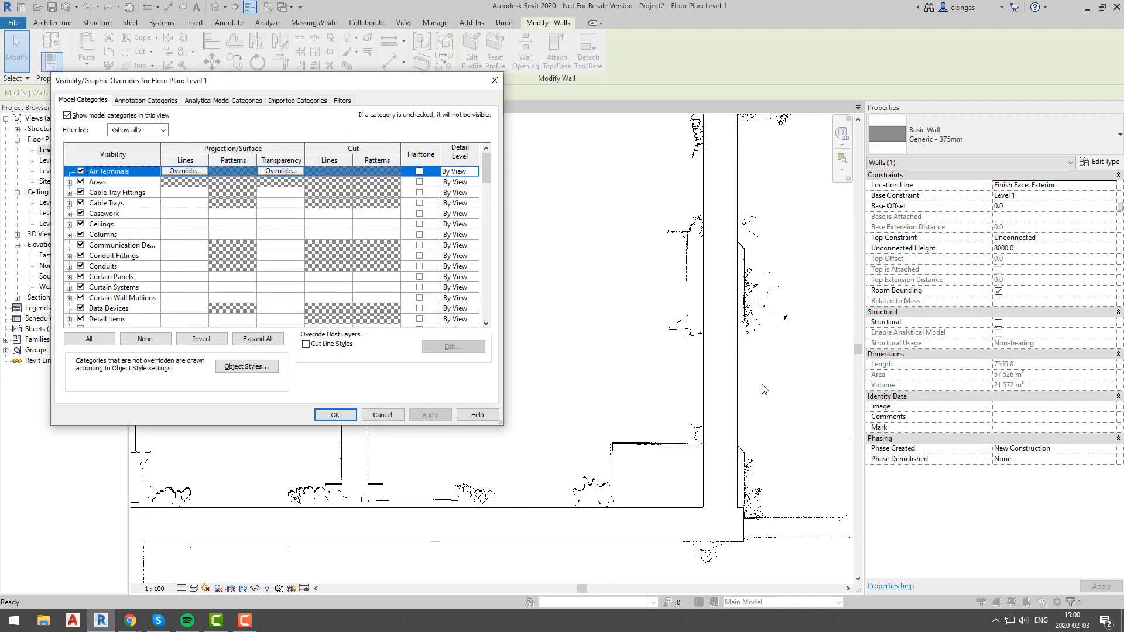
scroll(244, 293, down, 15)
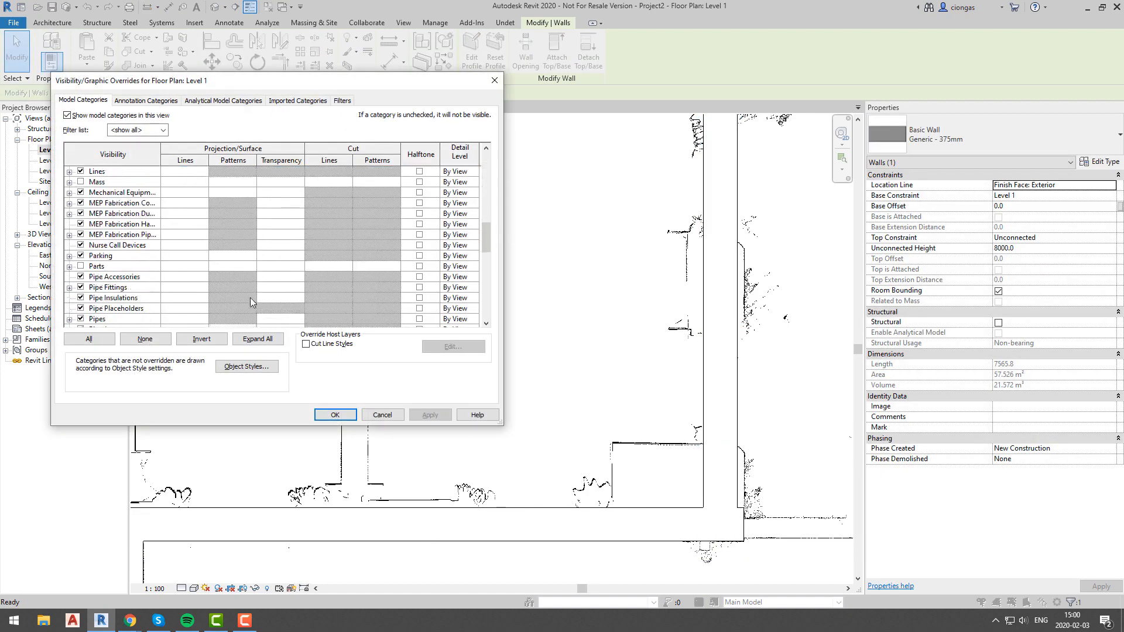
scroll(250, 297, down, 8)
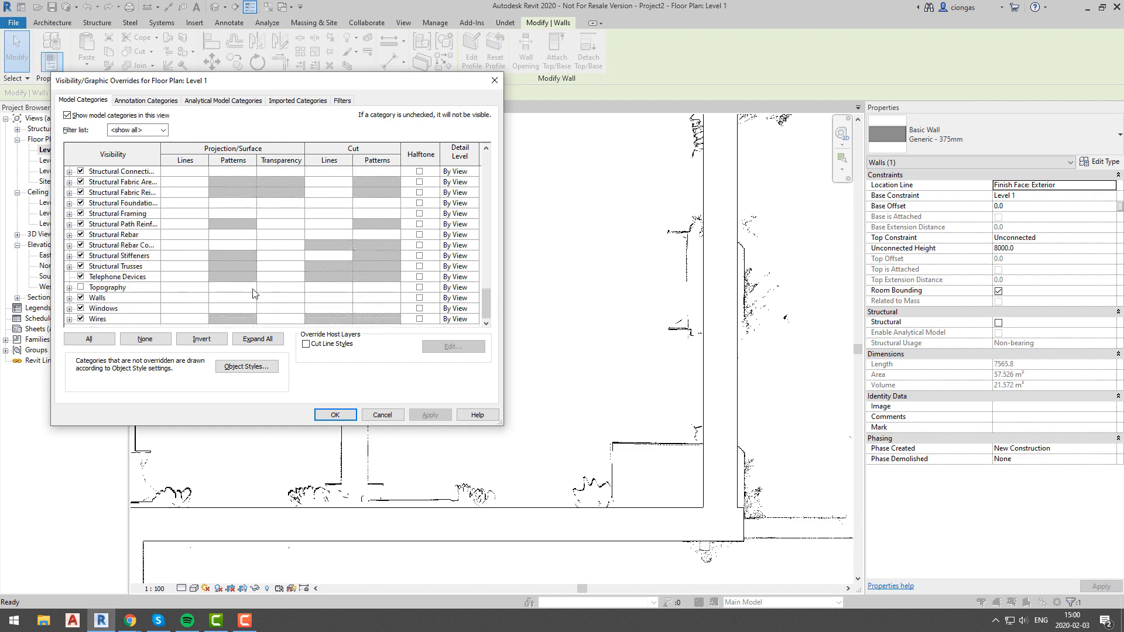
click(277, 297)
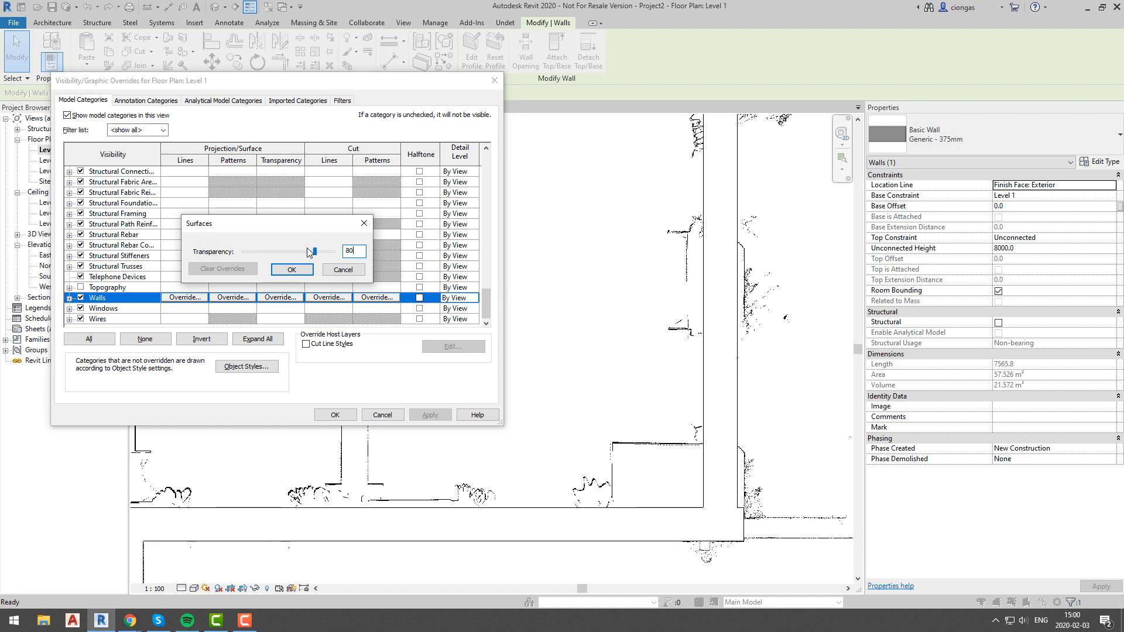
click(295, 270)
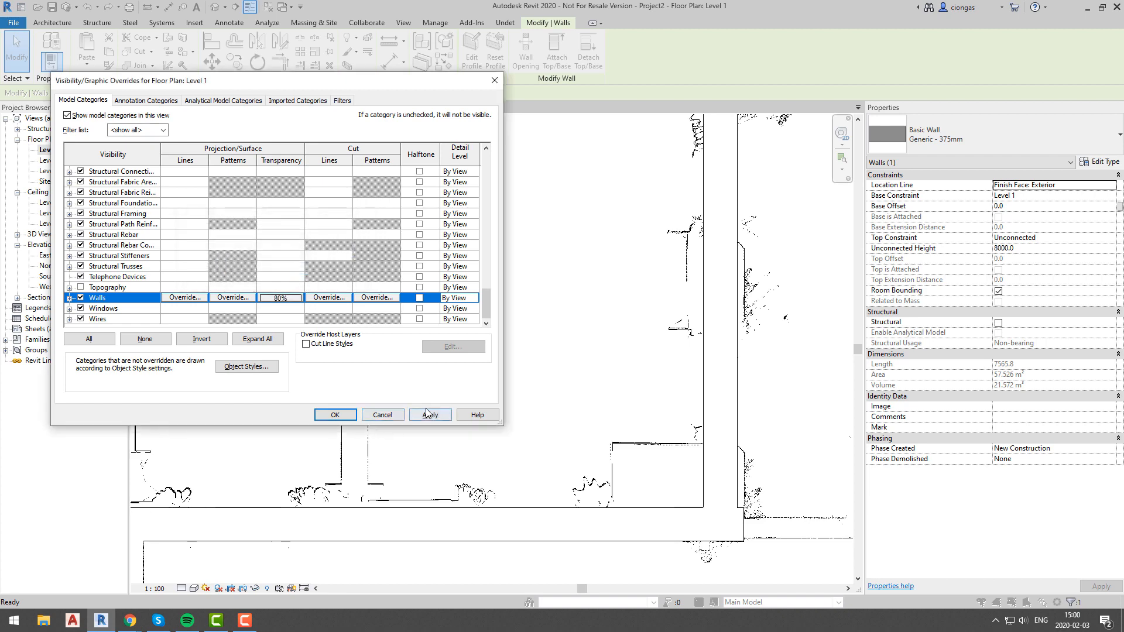
click(429, 414)
click(332, 415)
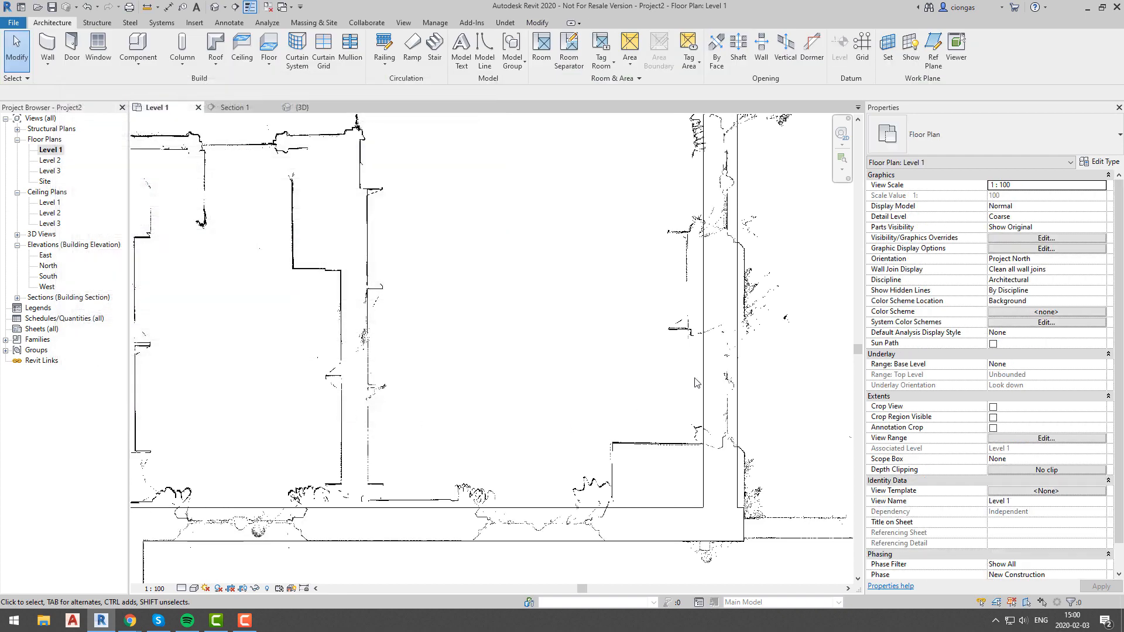
- Nudge the southernmost segment of the east exterior wall east onto the scanned outer face
scroll(694, 378, down, 2)
middle_drag(727, 393, 630, 386)
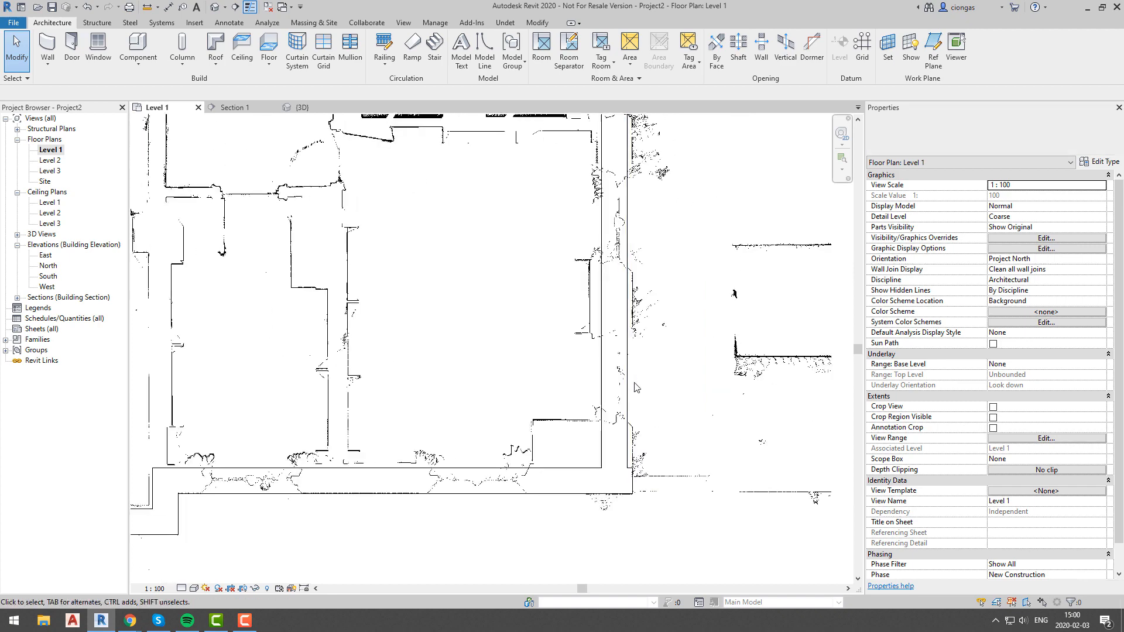
scroll(635, 387, up, 3)
click(623, 384)
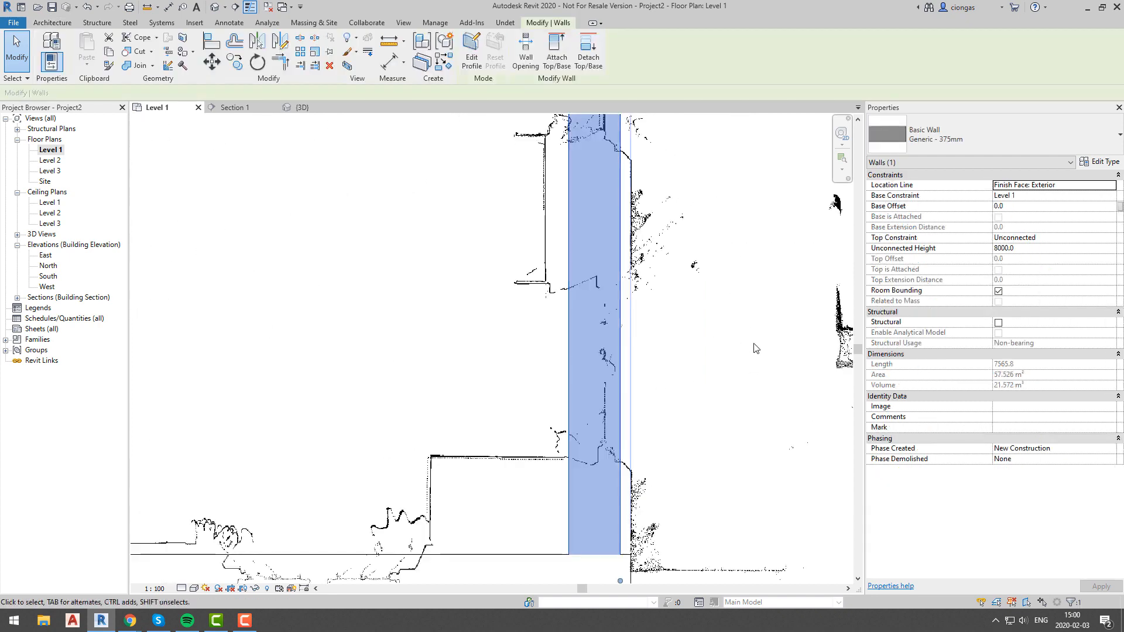
key(Right)
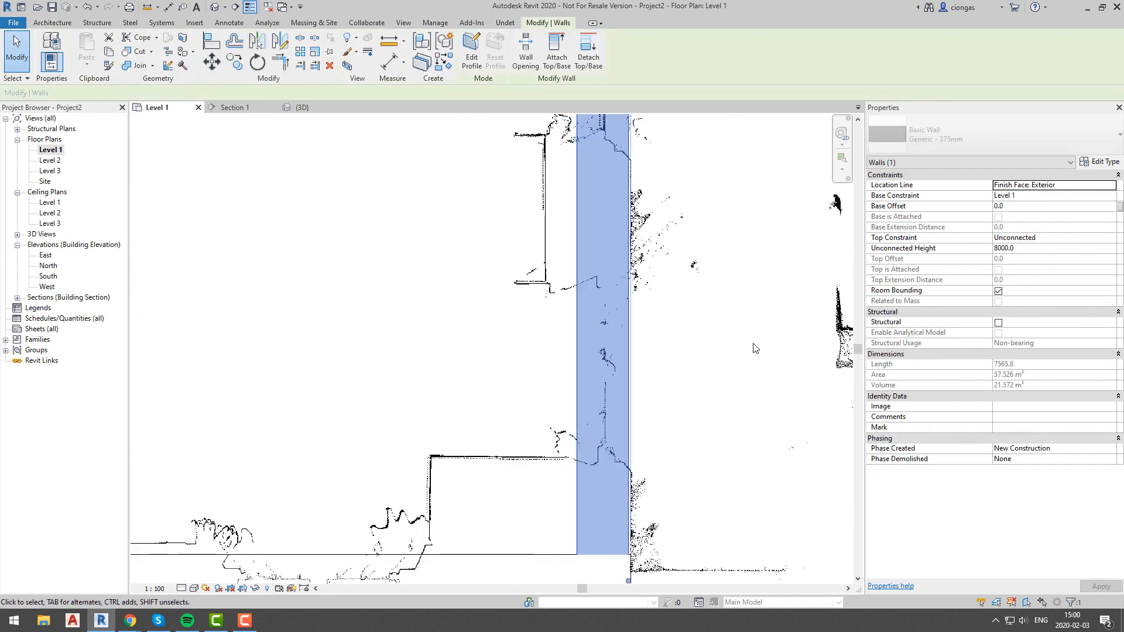
key(Right)
scroll(753, 351, down, 6)
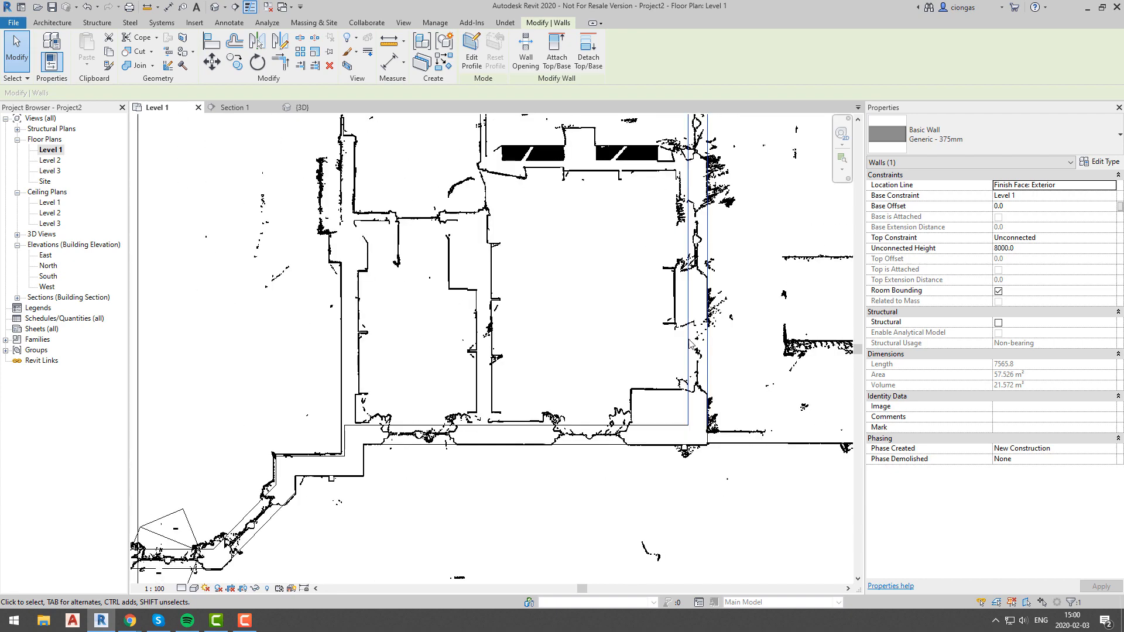
middle_drag(602, 334, 612, 397)
scroll(614, 386, down, 3)
key(Escape)
- Set the structure layer thickness of the Generic - 375mm wall type to 420 mm
scroll(462, 316, up, 4)
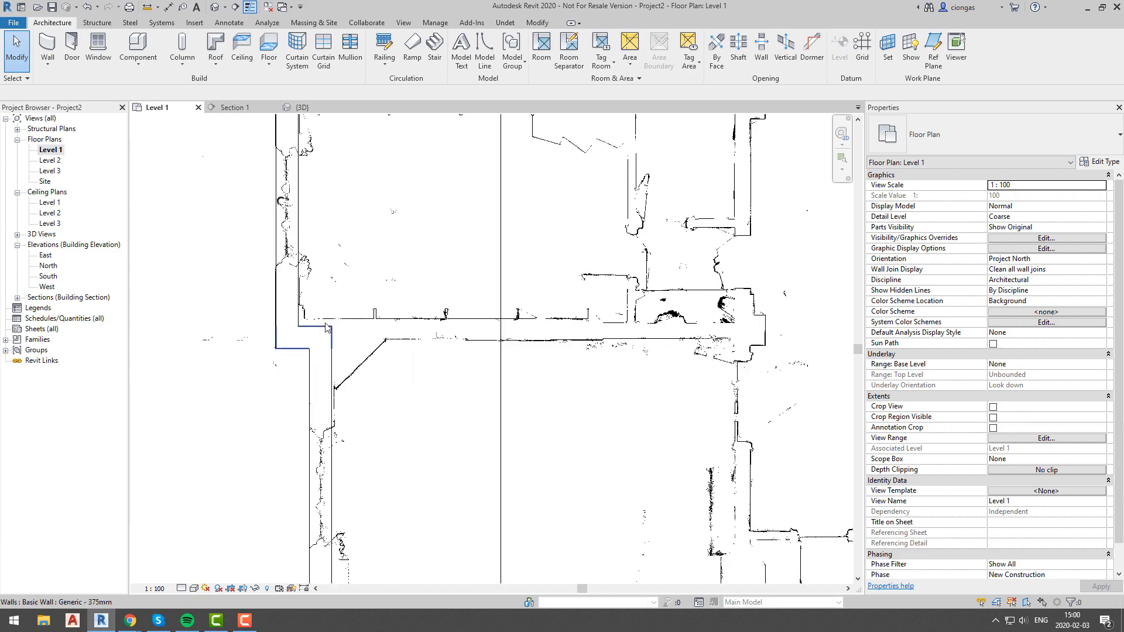
scroll(329, 327, down, 3)
middle_drag(690, 260, 663, 328)
click(718, 325)
scroll(718, 326, up, 7)
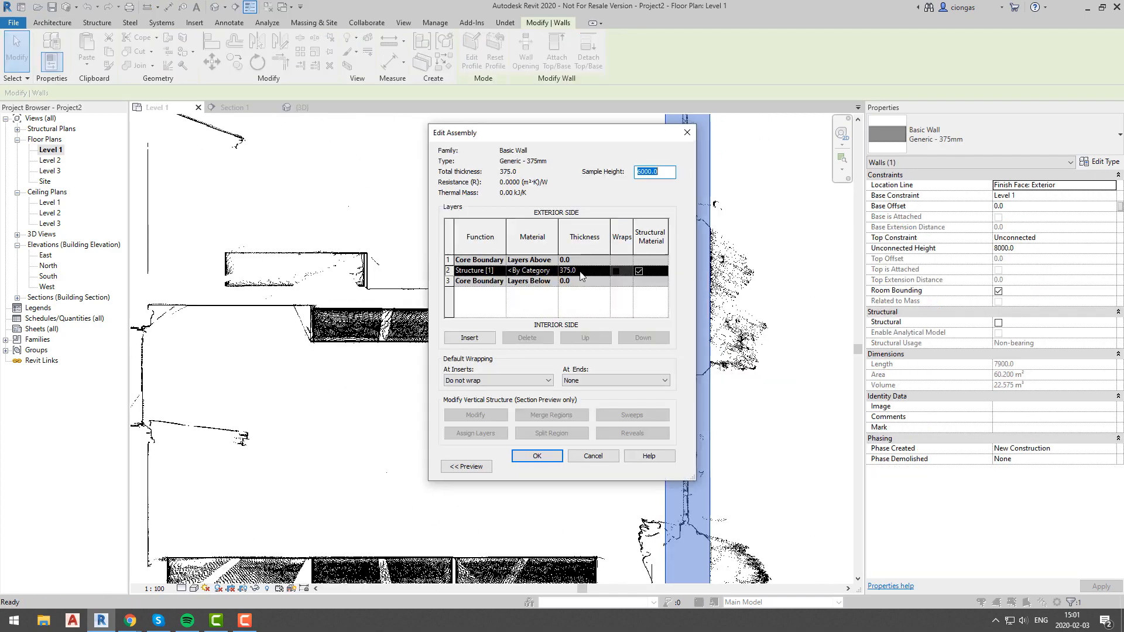
click(609, 455)
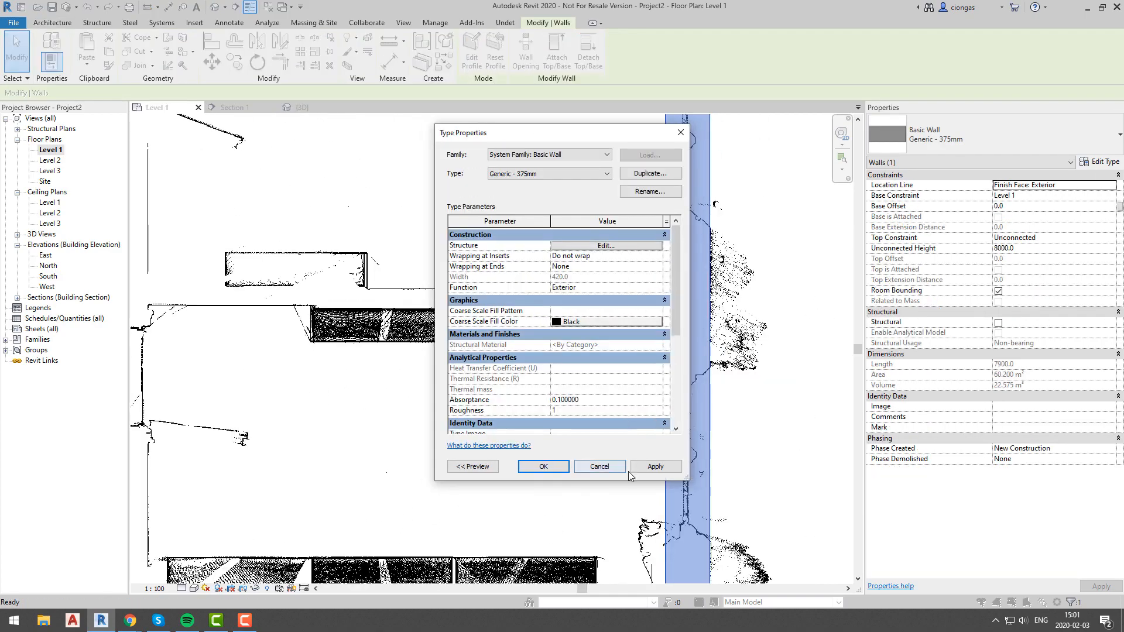
click(534, 466)
- Align the south exterior wall and the short offset wall east of the bay with the scanned outer face
scroll(710, 451, down, 2)
middle_drag(710, 451, 609, 204)
scroll(452, 508, up, 4)
click(451, 508)
middle_drag(452, 508, 691, 380)
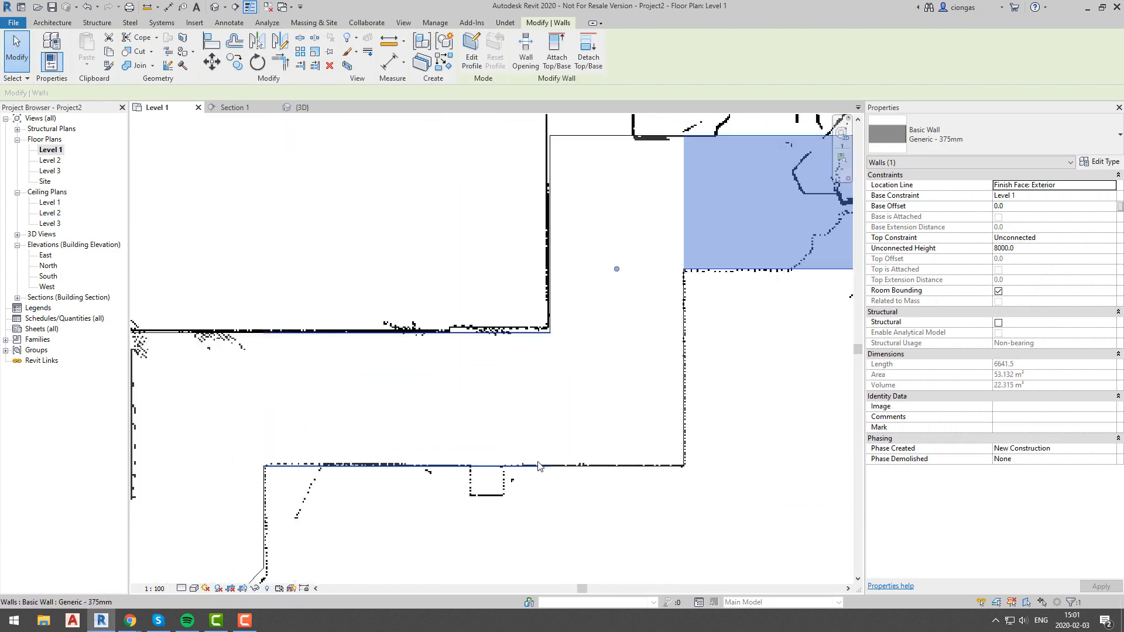
click(539, 464)
scroll(539, 464, down, 4)
click(507, 462)
- Align the exterior wall segments around and west of the south bay with the scanned outline
middle_drag(488, 557, 808, 384)
click(609, 427)
scroll(526, 376, up, 3)
middle_drag(527, 376, 743, 544)
click(416, 302)
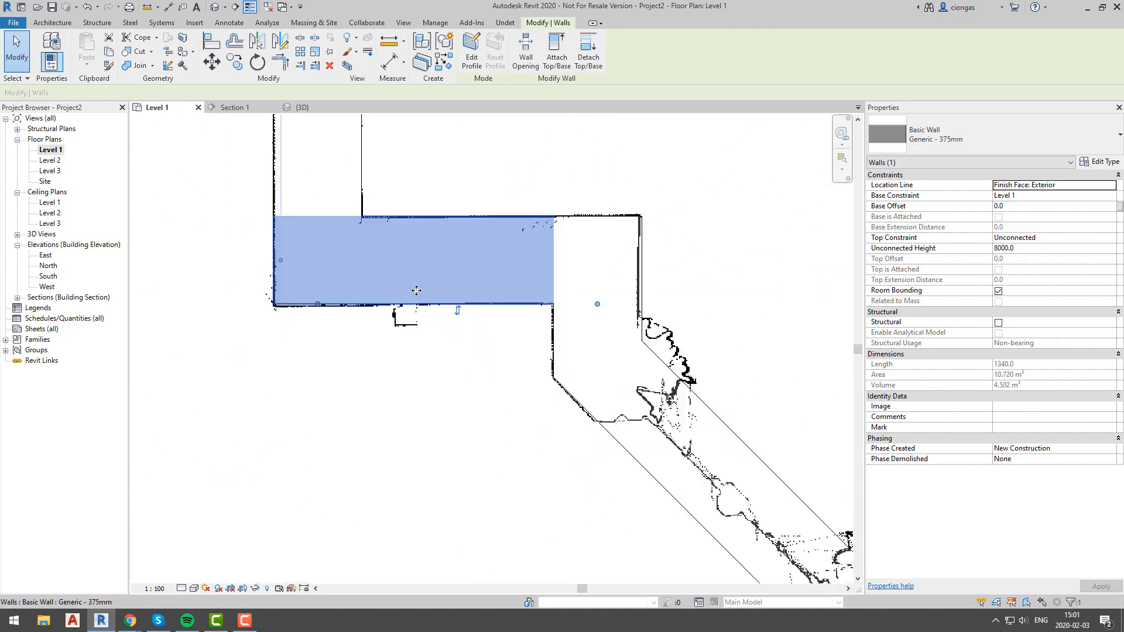
middle_drag(416, 291, 482, 497)
- Align the west exterior wall's segments with the scanned outer face, working northward
scroll(482, 410, up, 3)
click(492, 379)
scroll(496, 374, up, 3)
click(497, 375)
scroll(497, 375, down, 6)
middle_drag(497, 375, 509, 462)
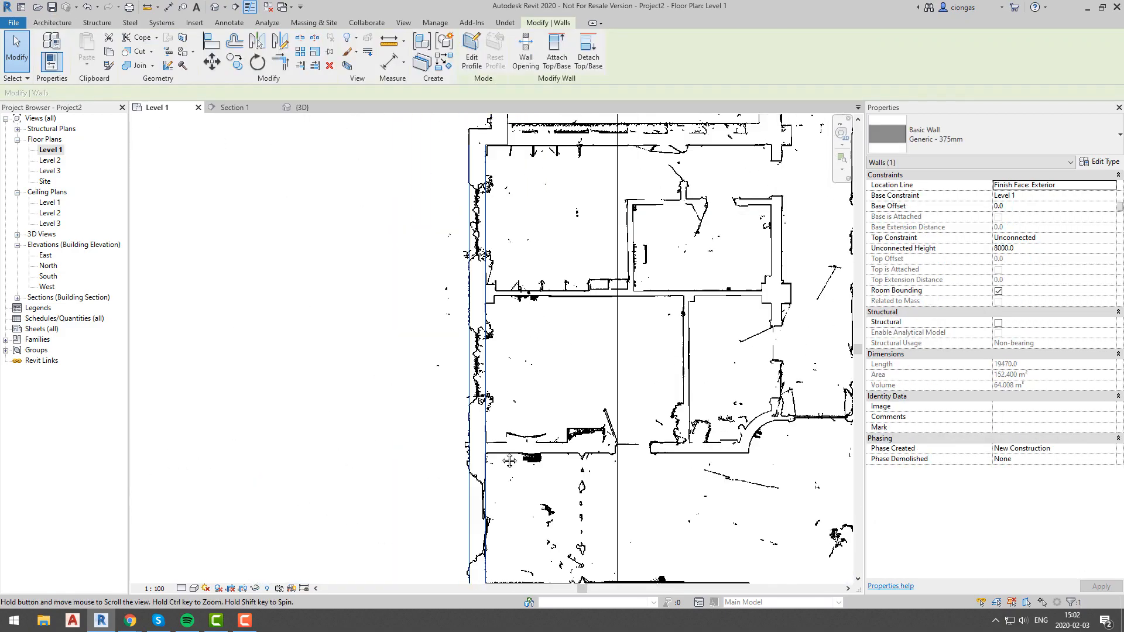
scroll(492, 296, up, 5)
click(491, 296)
scroll(491, 296, down, 4)
middle_drag(492, 296, 494, 481)
- Align the exterior walls at the northwest corner and along the north side with the scanned outline
middle_drag(526, 416, 498, 527)
scroll(471, 309, up, 6)
click(472, 308)
scroll(472, 309, down, 4)
middle_drag(471, 308, 423, 431)
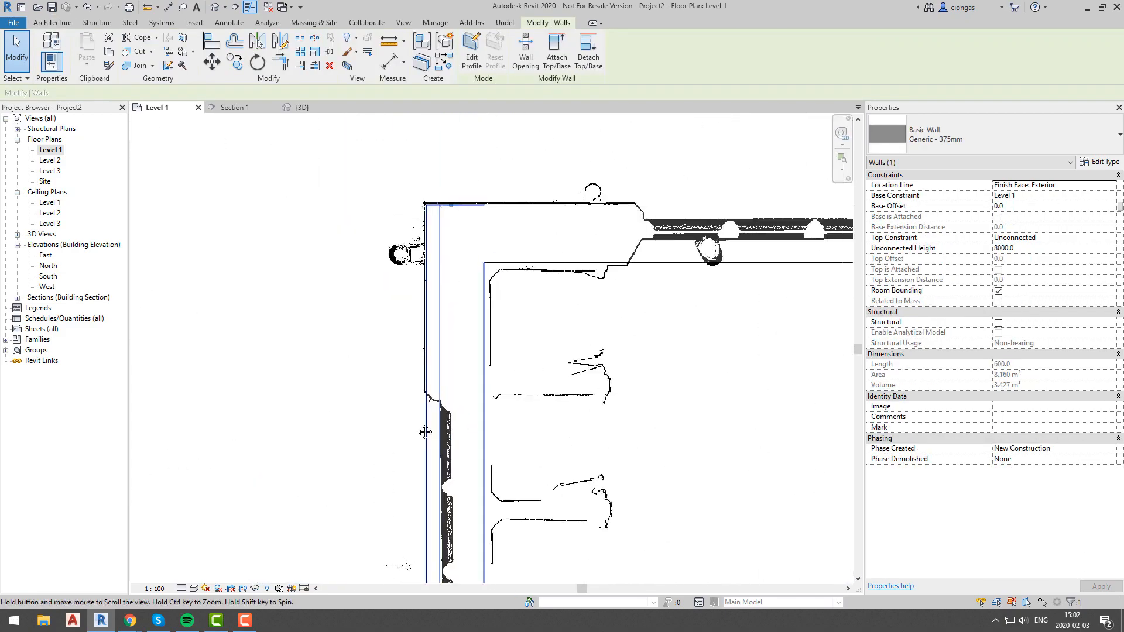
click(527, 343)
middle_drag(733, 375, 376, 400)
scroll(733, 399, up, 3)
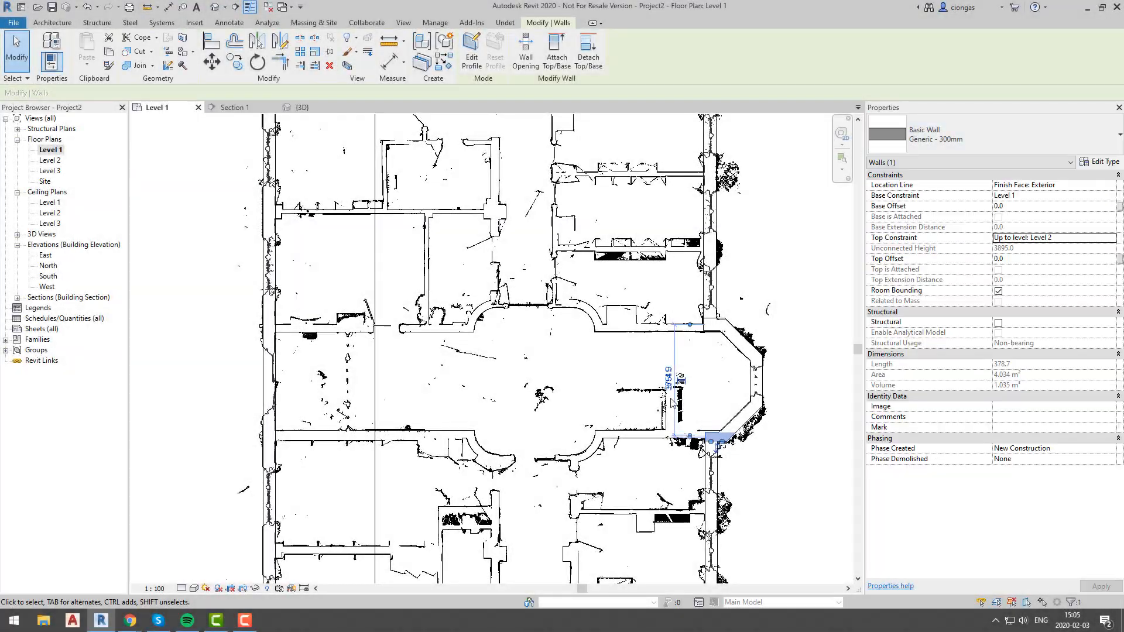
- Set up a new Generic - 300mm wall with its top constraint up to Level 2
scroll(743, 428, up, 5)
scroll(744, 427, down, 4)
middle_drag(743, 515, 602, 346)
scroll(602, 346, up, 5)
scroll(576, 398, down, 3)
key(Escape)
key(w)
key(a)
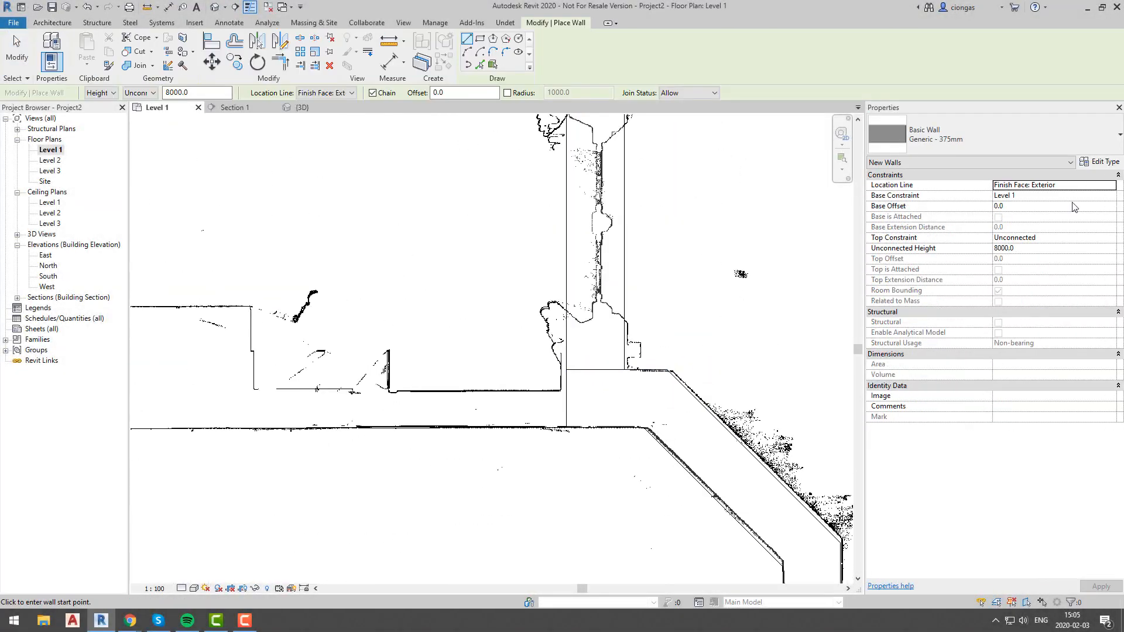
click(1110, 238)
click(1035, 266)
click(973, 130)
click(937, 281)
- Draw a wall along the north side of the central hall, westward from the east bay's inner corner
click(566, 427)
scroll(638, 426, down, 5)
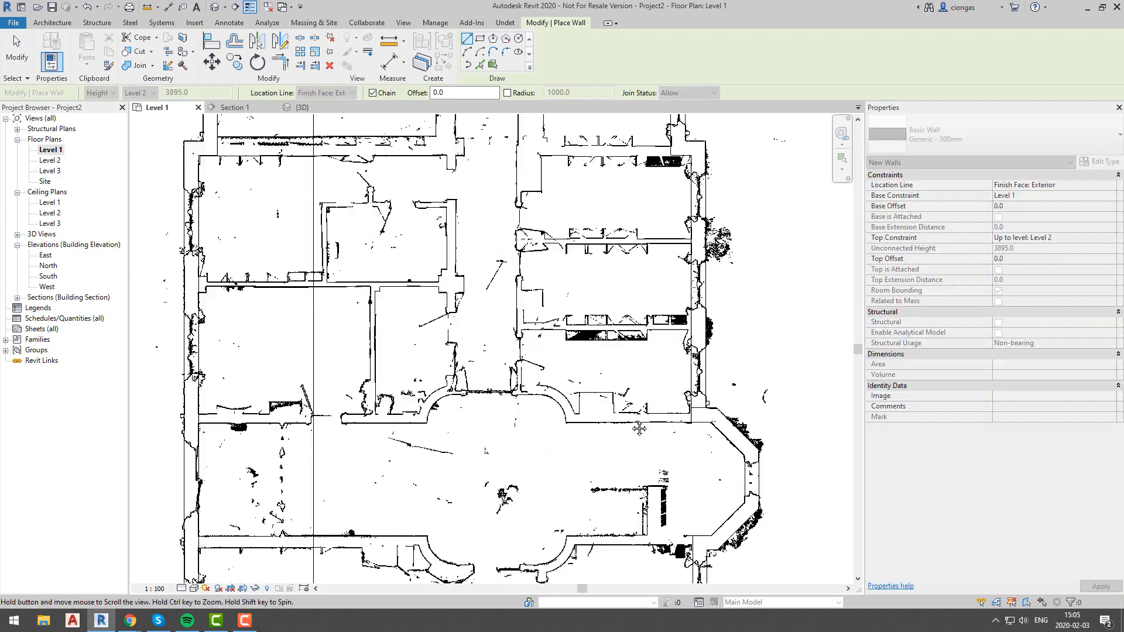
scroll(187, 420, up, 4)
click(240, 412)
key(Escape)
key(Escape)
- Change the wall on the central hall's north side to the Generic - 250mm type
click(423, 412)
scroll(423, 412, up, 3)
click(975, 135)
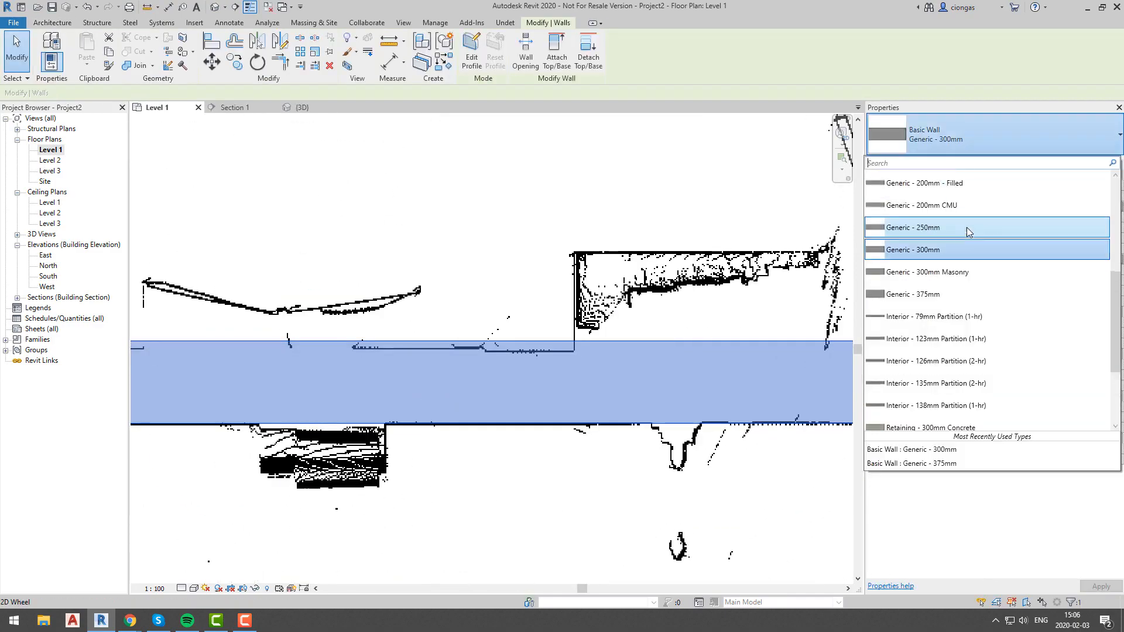
click(966, 227)
key(Escape)
- Draw a Generic - 300mm wall with location line Finish Face: Interior along the central hall's south side, westward from the bay's inner corner
click(506, 408)
scroll(506, 409, down, 6)
scroll(761, 469, up, 4)
key(w)
key(a)
click(1110, 185)
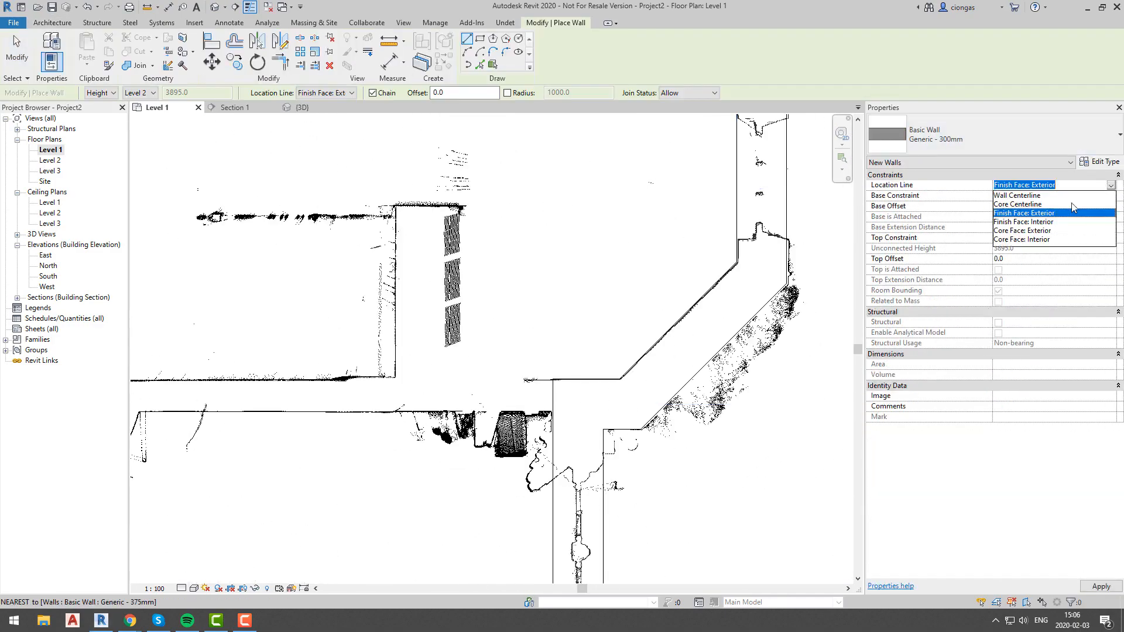
click(1042, 223)
click(554, 380)
scroll(554, 380, down, 7)
scroll(323, 381, up, 7)
click(336, 355)
key(Escape)
key(Escape)
scroll(336, 375, down, 4)
click(603, 384)
scroll(768, 386, down, 5)
key(Escape)
- Draw a Generic - 200mm wall eastward along the partition between the two west rooms north of the central hall
scroll(787, 292, up, 5)
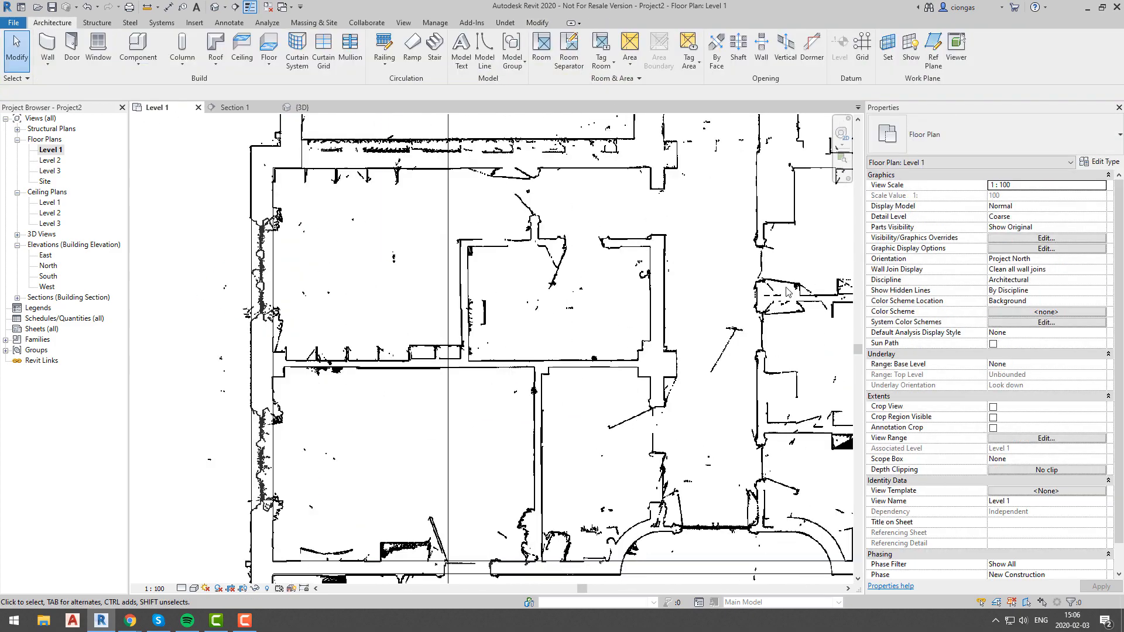
click(48, 43)
click(1053, 136)
click(965, 227)
scroll(298, 364, up, 5)
click(253, 375)
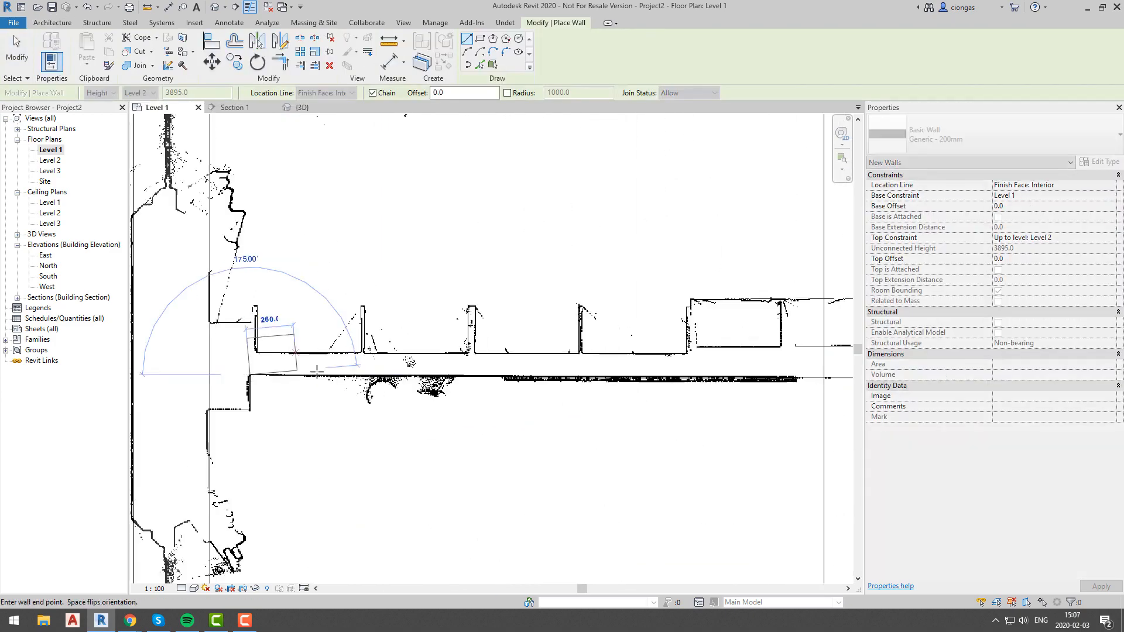
scroll(307, 375, down, 5)
scroll(658, 366, up, 5)
click(668, 368)
- Continue the 200 mm wall north along the corridor side to the room's north partition
scroll(655, 467, down, 3)
middle_drag(657, 522, 644, 553)
scroll(643, 553, down, 3)
middle_drag(634, 306, 637, 433)
scroll(637, 246, up, 5)
click(627, 514)
- Continue the 200 mm wall west along the room's north partition to the west exterior wall and end the chain
scroll(627, 503, down, 5)
scroll(357, 480, up, 5)
click(362, 486)
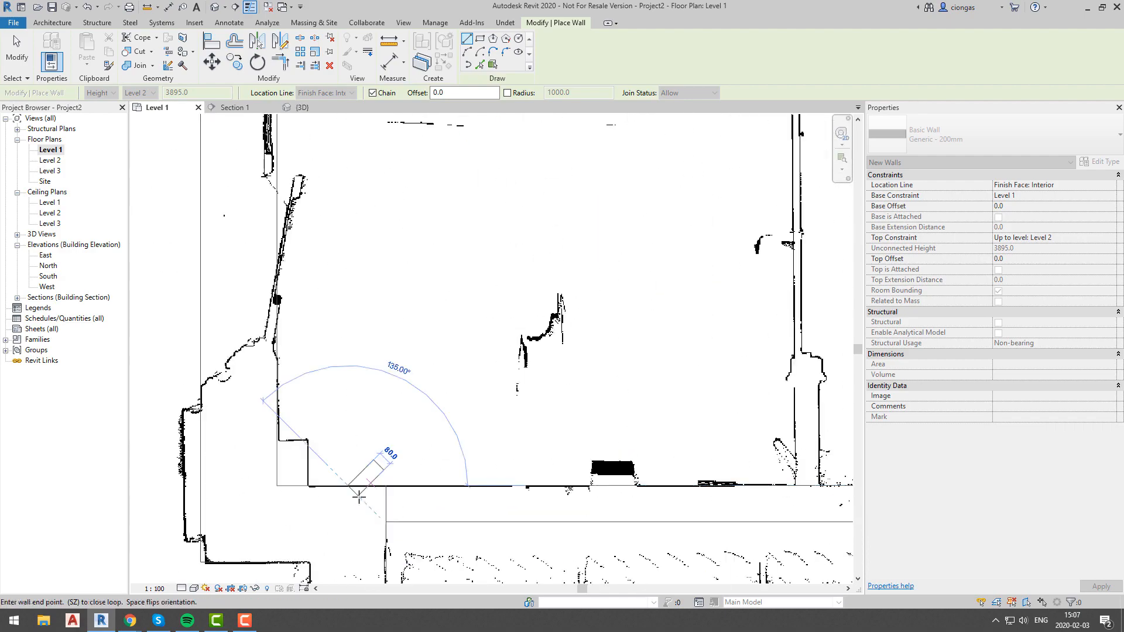
key(Escape)
scroll(359, 494, down, 4)
click(308, 402)
key(Escape)
scroll(328, 404, down, 4)
middle_drag(351, 404, 393, 263)
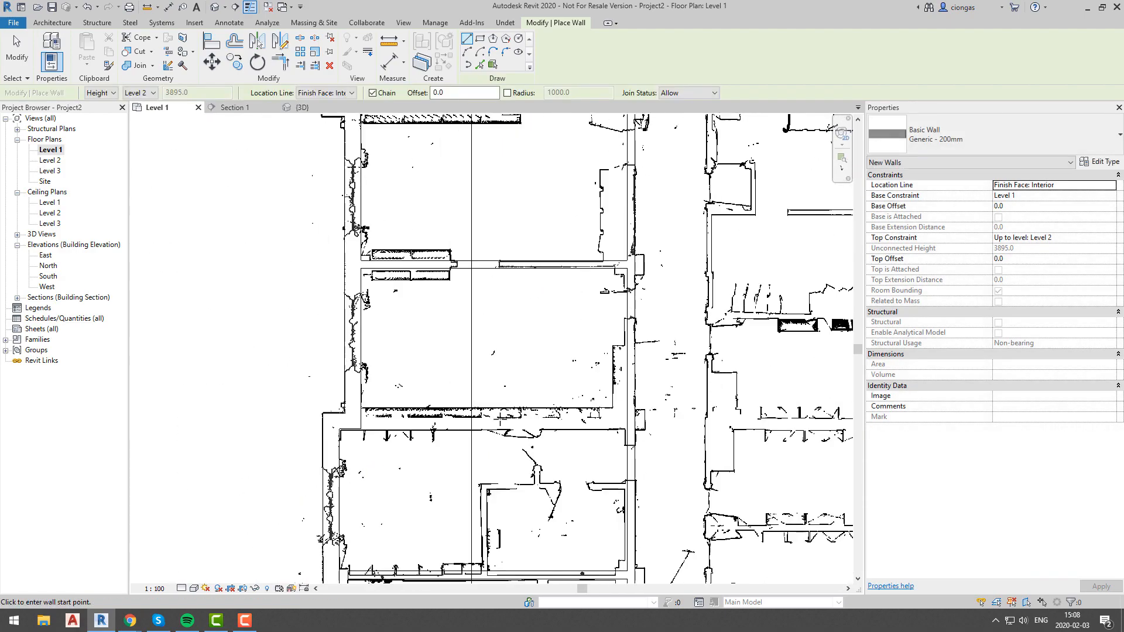
- Draw a Generic - 200mm wall westward along the partition between the west rooms, from the corridor side to the exterior wall
scroll(626, 481, up, 5)
click(633, 489)
click(299, 489)
scroll(305, 479, down, 4)
click(381, 496)
key(Escape)
- Draw a Generic - 200mm wall southward along the partition dividing the two west rooms just north of the central hall
click(464, 427)
scroll(469, 424, down, 5)
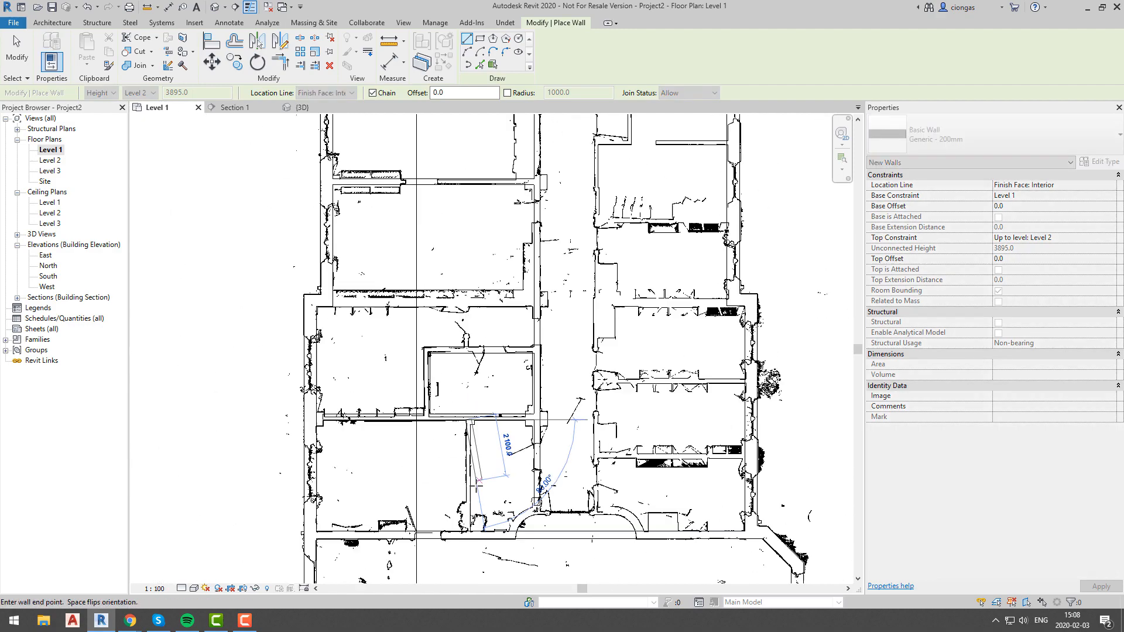
scroll(473, 515, up, 7)
click(460, 561)
key(Escape)
key(Escape)
- Change the two selected partition walls in the west rooms to the Generic - 150mm type
click(456, 212)
ctrl+click(455, 286)
click(995, 135)
click(995, 201)
key(Escape)
scroll(410, 222, up, 4)
middle_drag(410, 222, 475, 326)
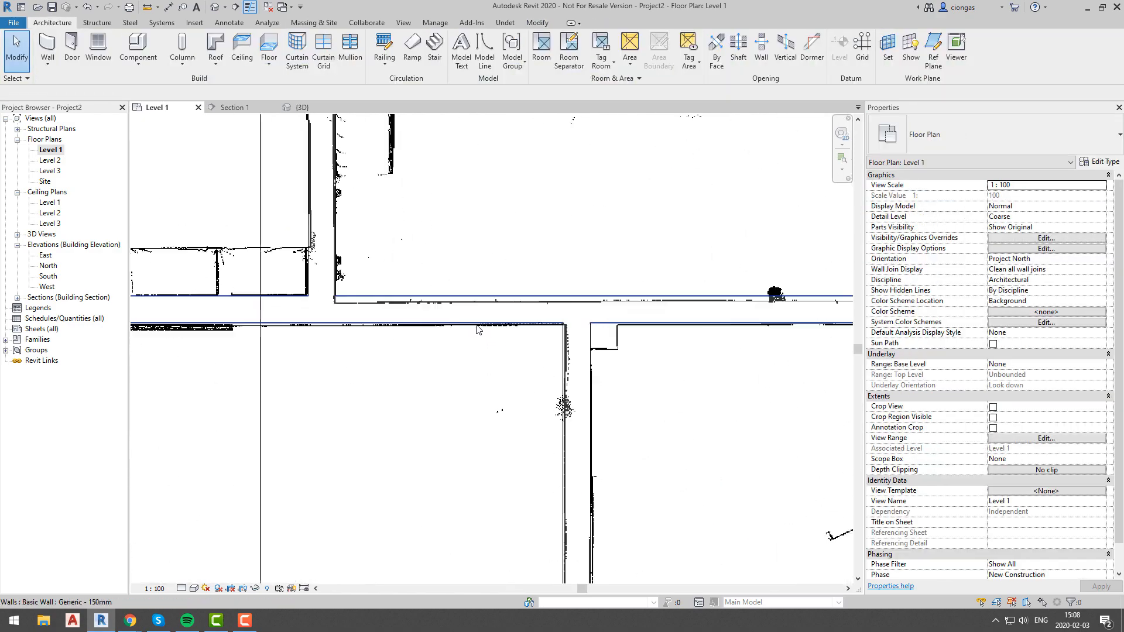
- Duplicate the Generic - 150mm type of the horizontal partition as Generic - 125 and edit the new type's structure
click(476, 326)
click(1004, 138)
click(1011, 203)
click(1101, 162)
click(649, 174)
drag(580, 297, 544, 298)
text(125)
click(561, 331)
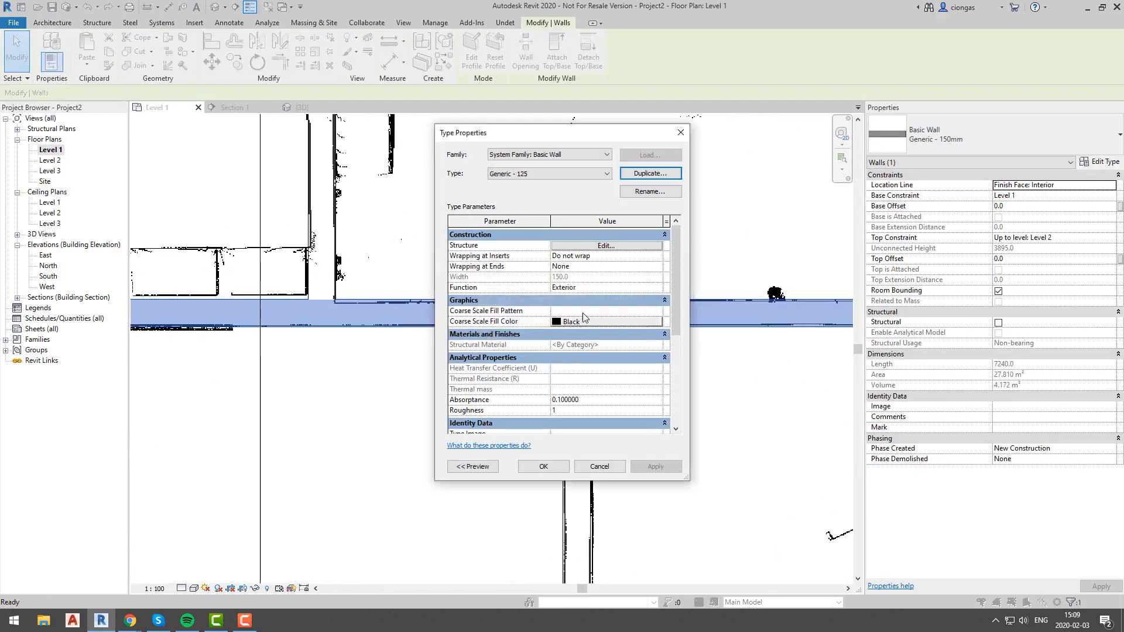
click(613, 244)
click(543, 467)
- Assign the Generic - 125 type to the two vertical partitions meeting the horizontal partition from above and below
click(589, 380)
ctrl+click(333, 258)
click(1105, 142)
click(995, 201)
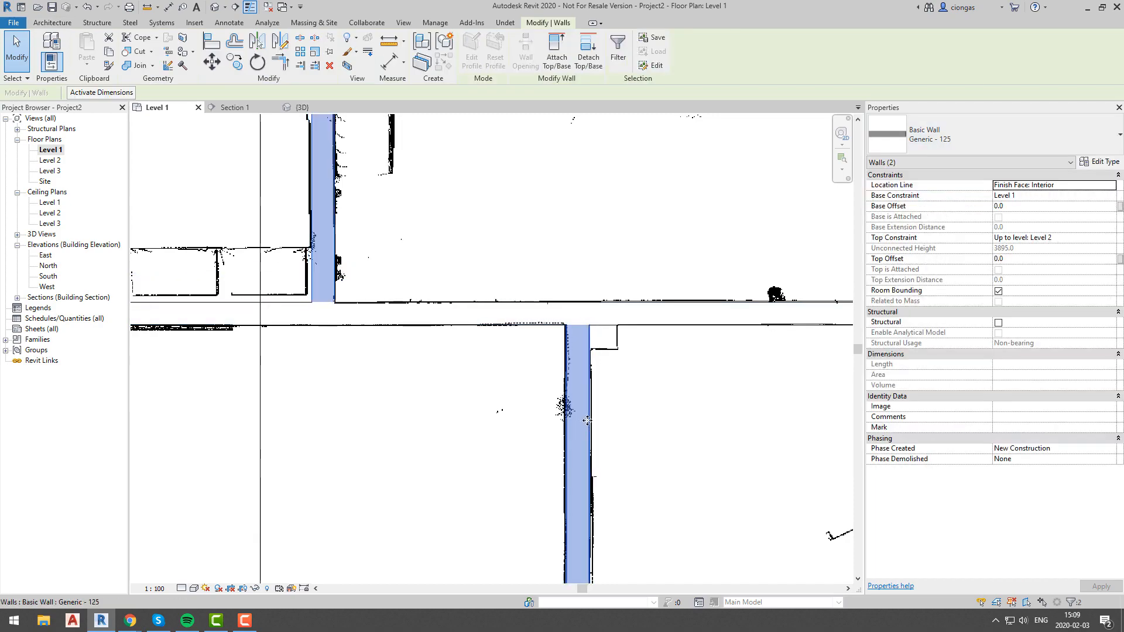
key(Escape)
- Fit the inner west room's north partition to the slice image and pick another Generic wall type for it
middle_drag(494, 146, 503, 336)
scroll(469, 374, up, 2)
click(406, 424)
scroll(480, 424, down, 4)
scroll(459, 535, up, 3)
drag(439, 494, 440, 578)
scroll(440, 496, up, 3)
scroll(440, 573, up, 1)
drag(455, 515, 447, 515)
scroll(507, 476, down, 3)
click(995, 163)
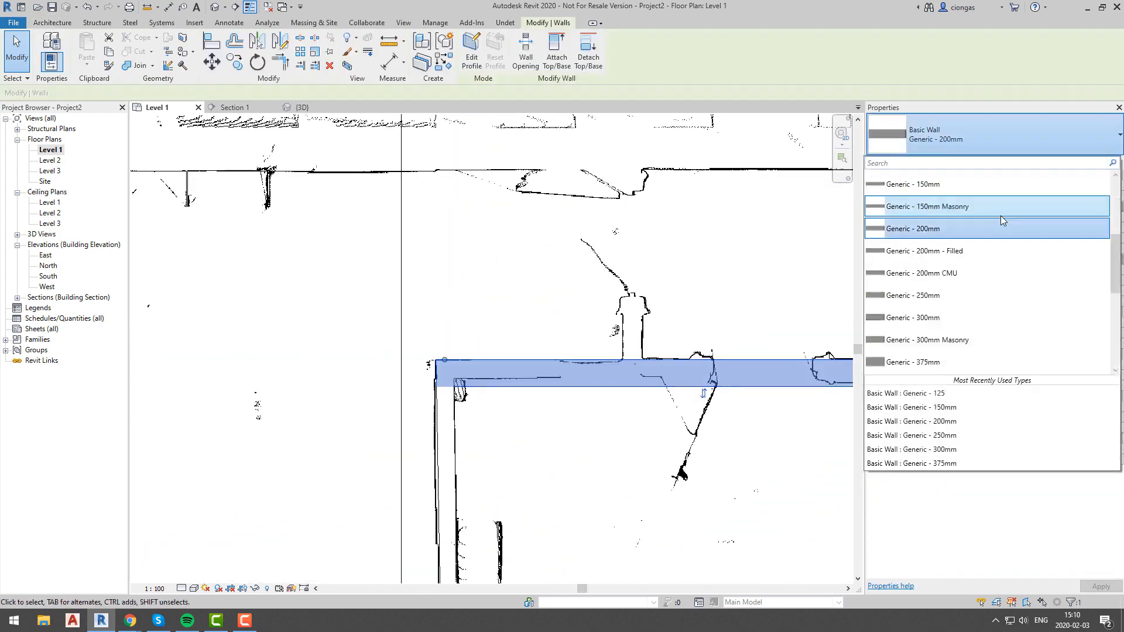
click(1003, 221)
scroll(576, 392, down, 3)
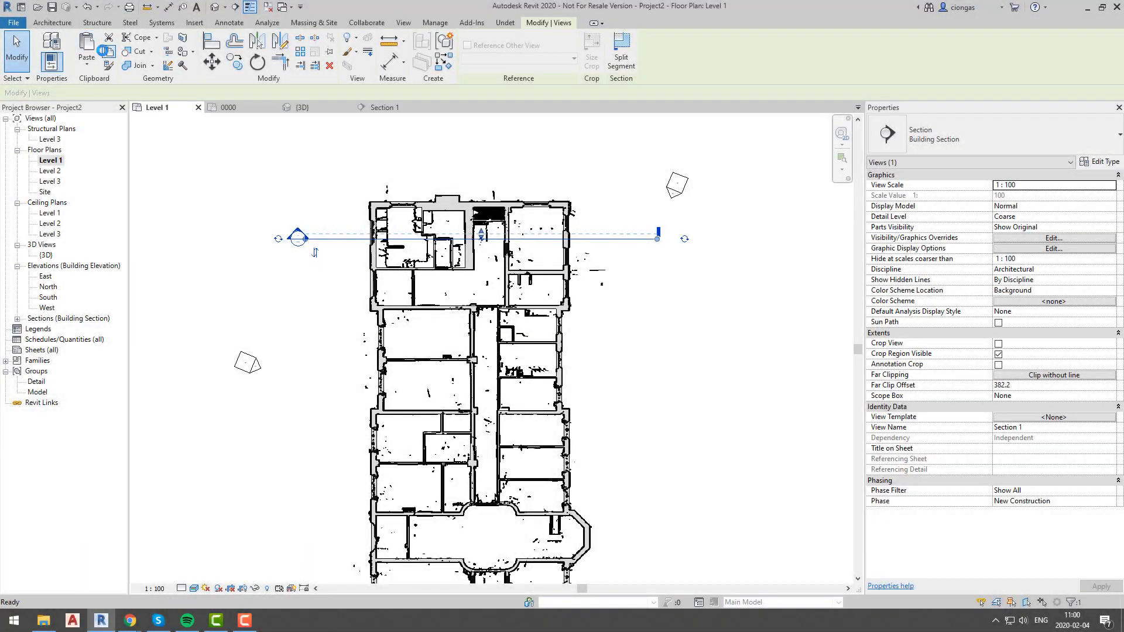
- Paste copies of the Section 1 line southward across the successive rows of rooms, down to the central hall
click(81, 44)
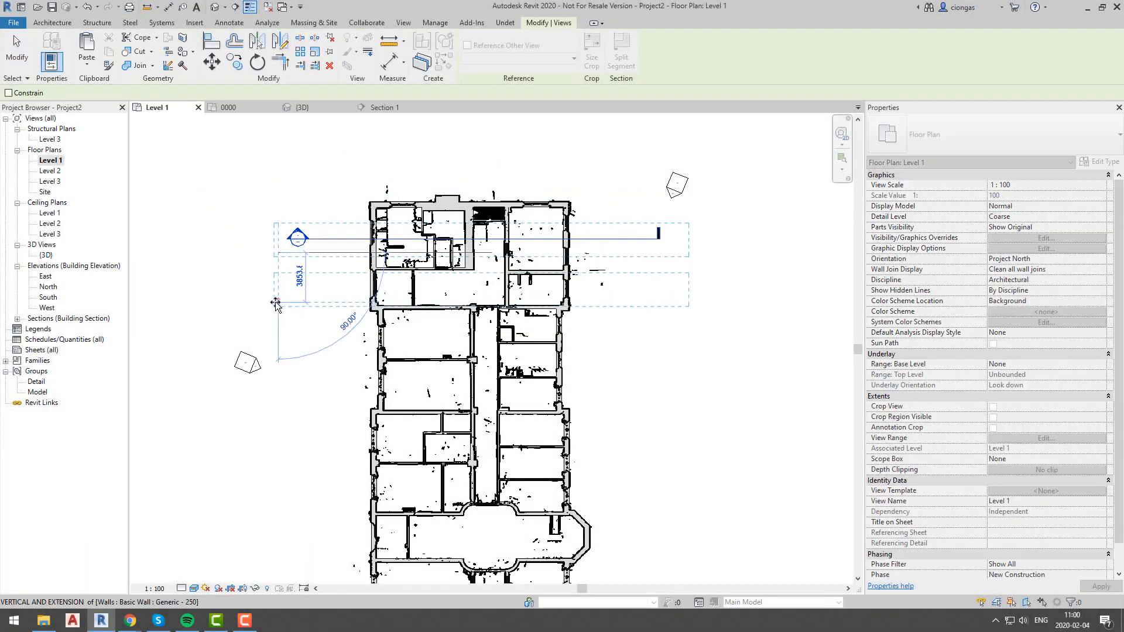
click(275, 303)
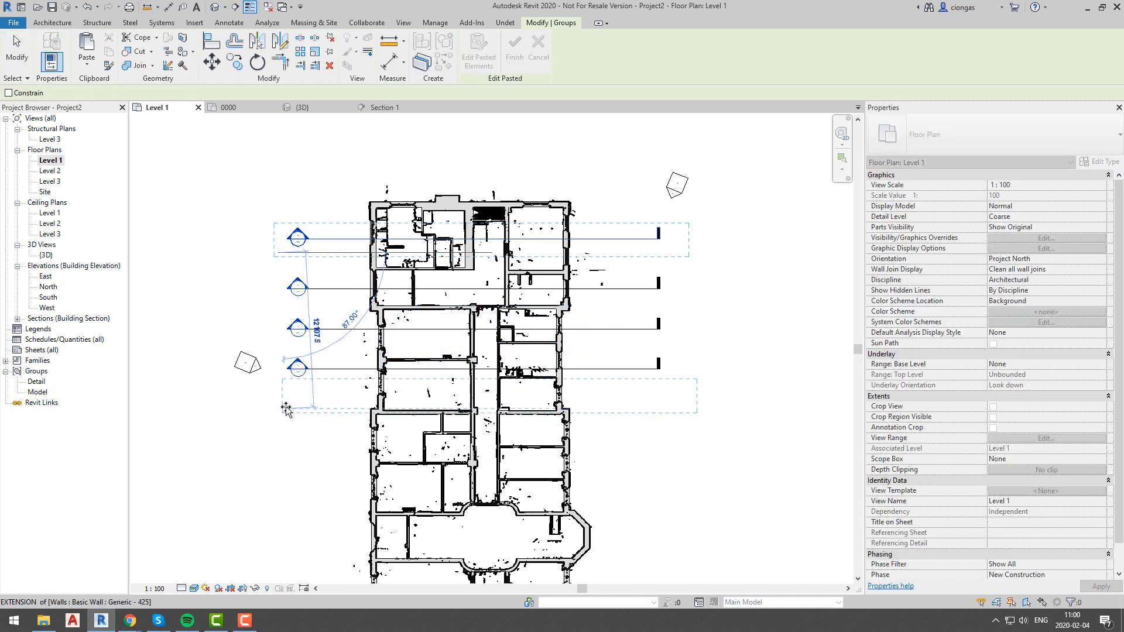
click(278, 408)
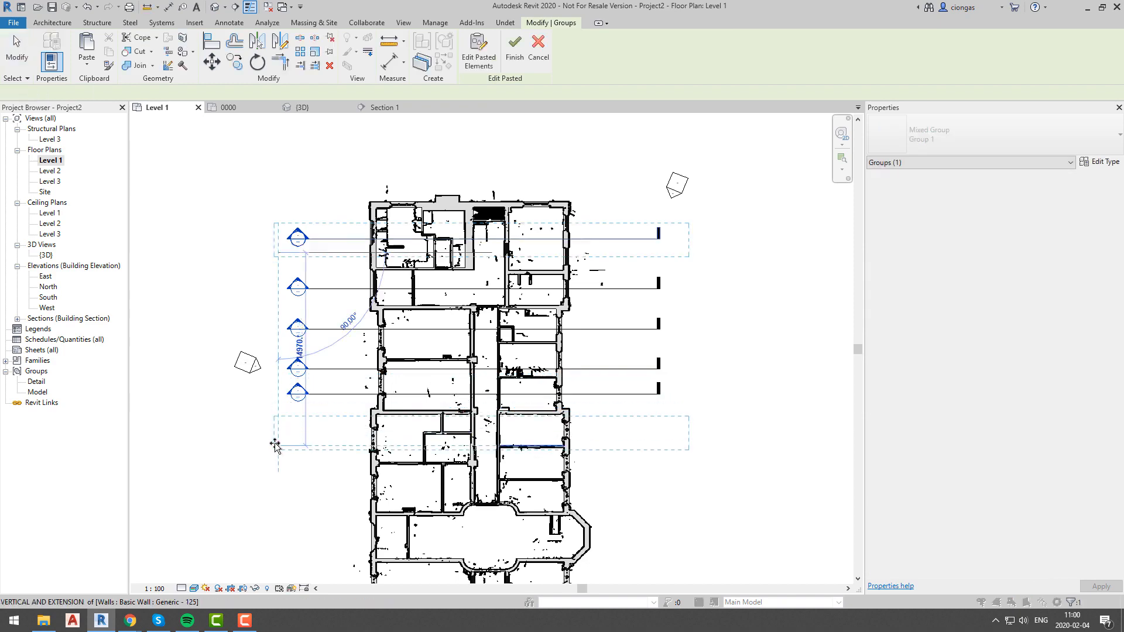
click(273, 447)
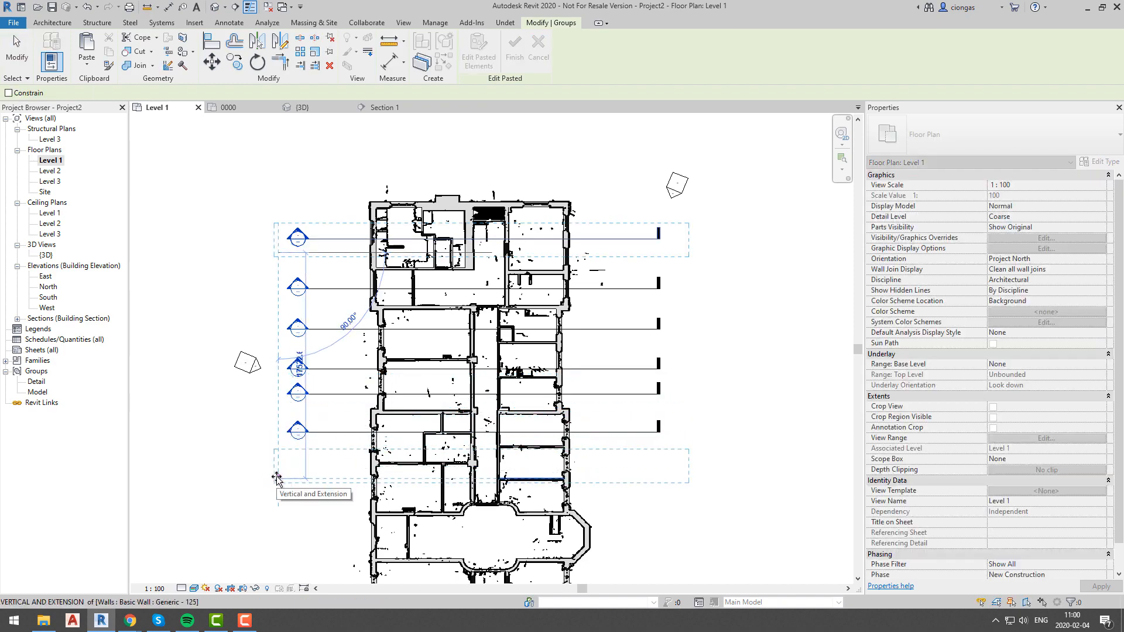
click(277, 477)
click(278, 507)
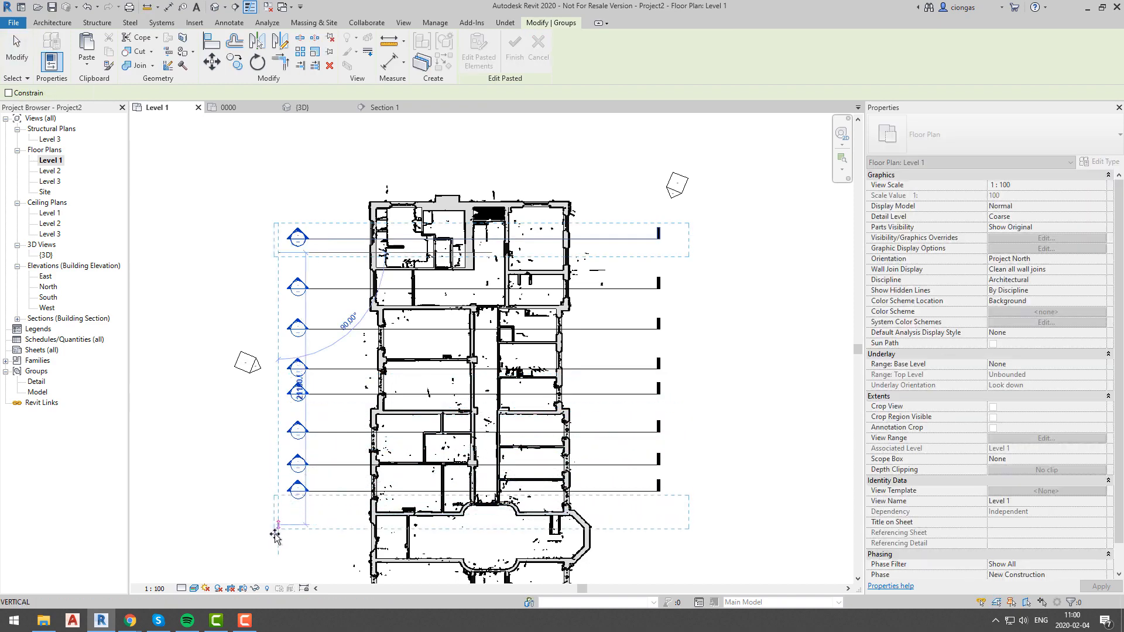
click(278, 551)
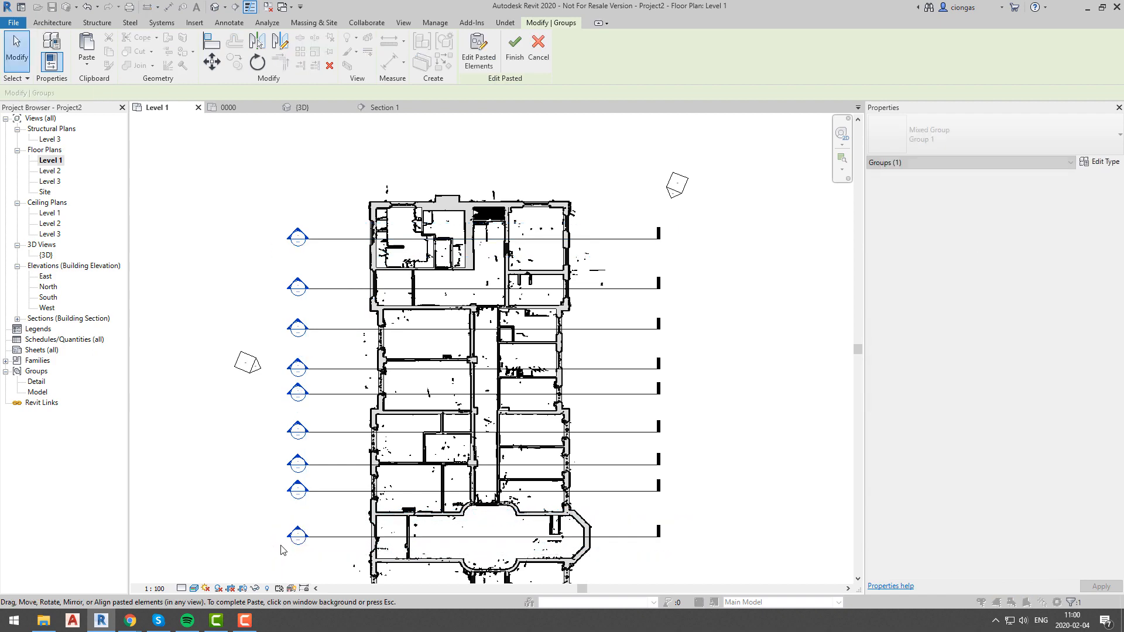
- Paste five more section line copies across the rooms south of the central hall, down to the building's south end
scroll(282, 550, down, 1)
middle_drag(284, 552, 251, 366)
scroll(358, 378, up, 2)
key(ctrl+v)
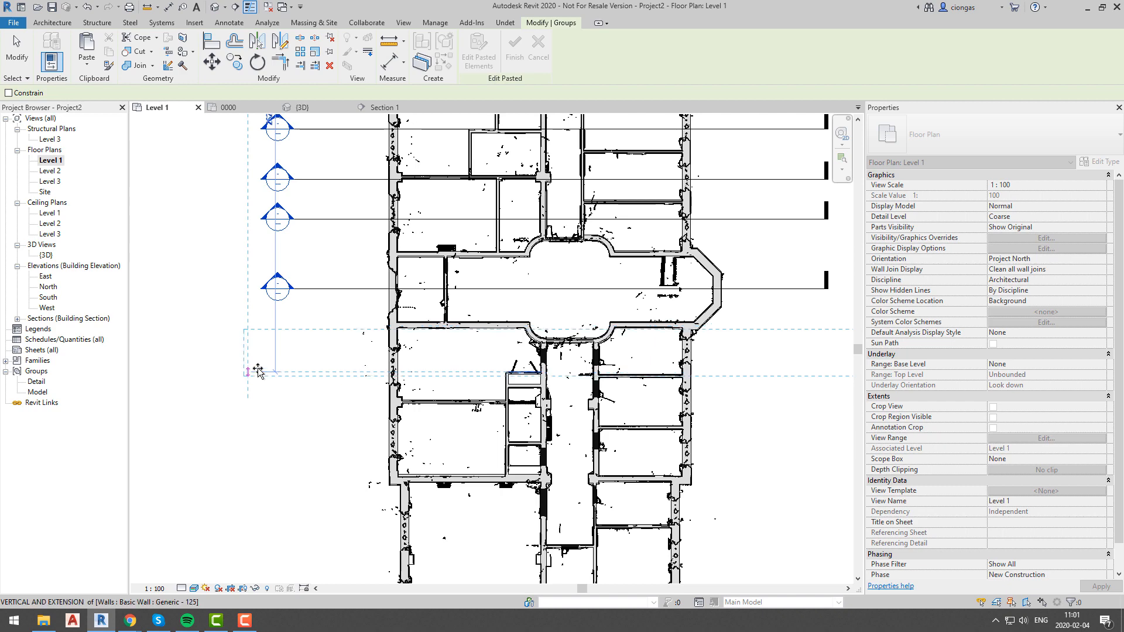
click(257, 372)
click(256, 423)
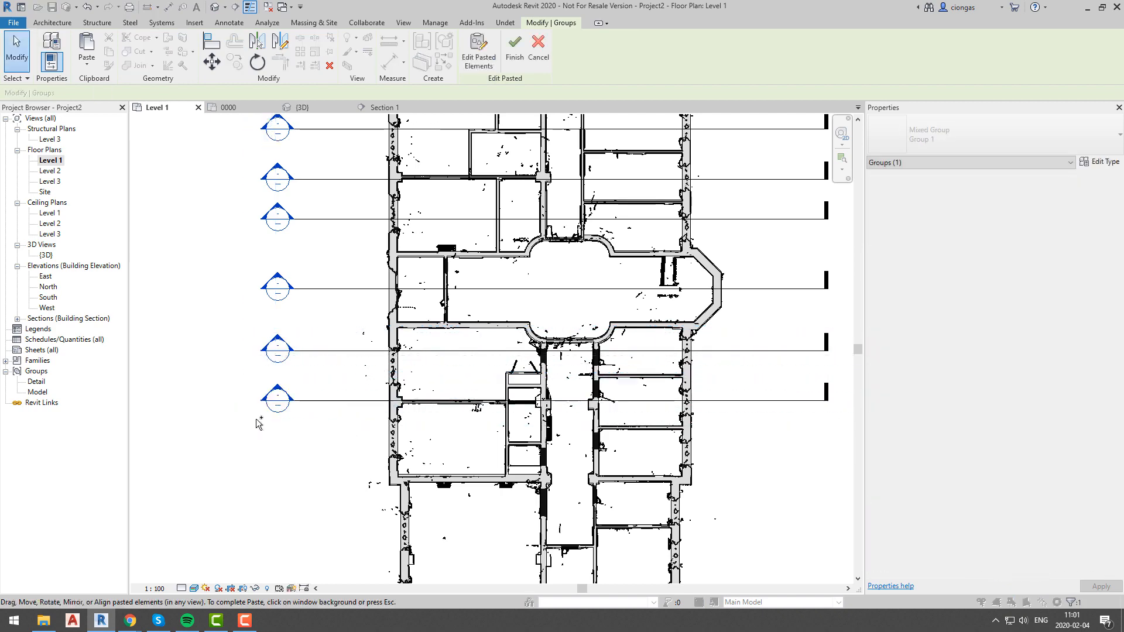
click(252, 471)
scroll(259, 468, down, 2)
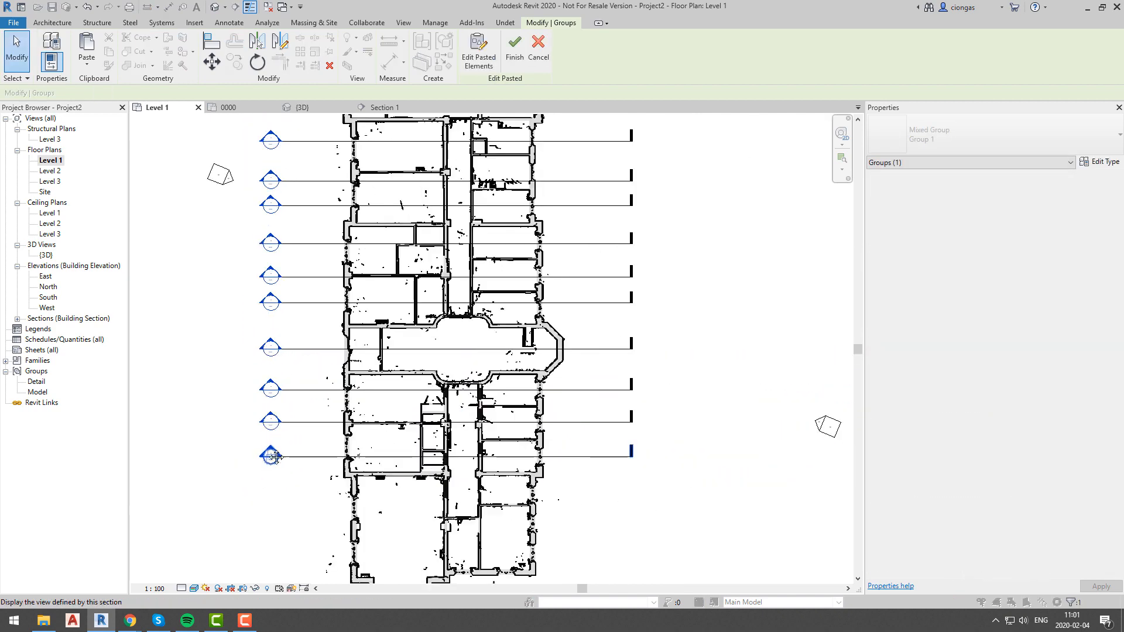
click(263, 458)
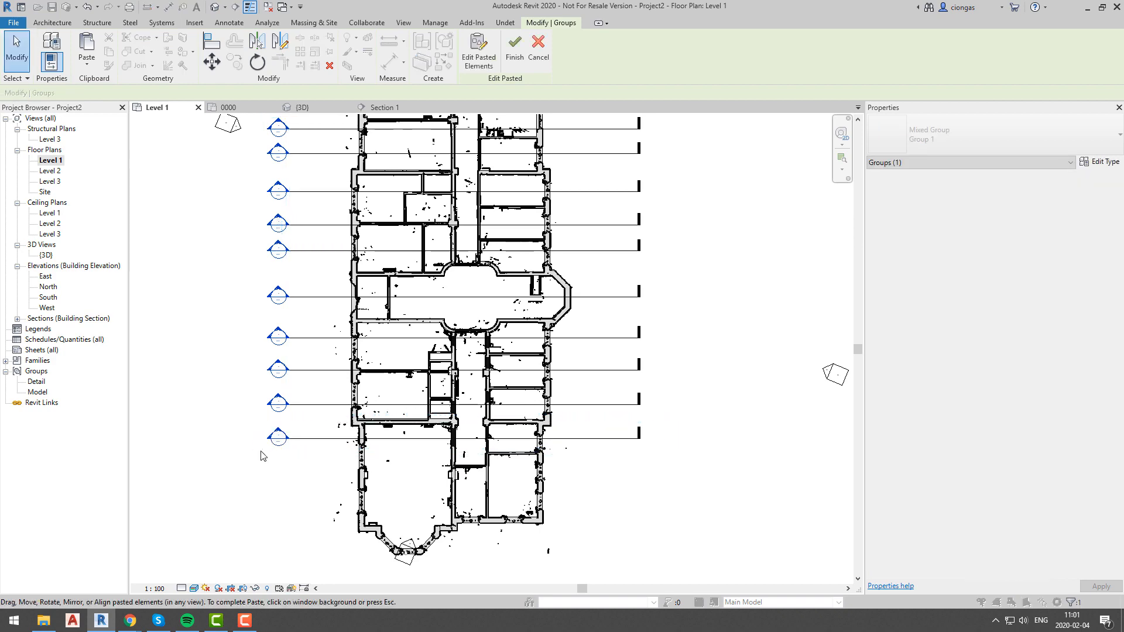
click(263, 507)
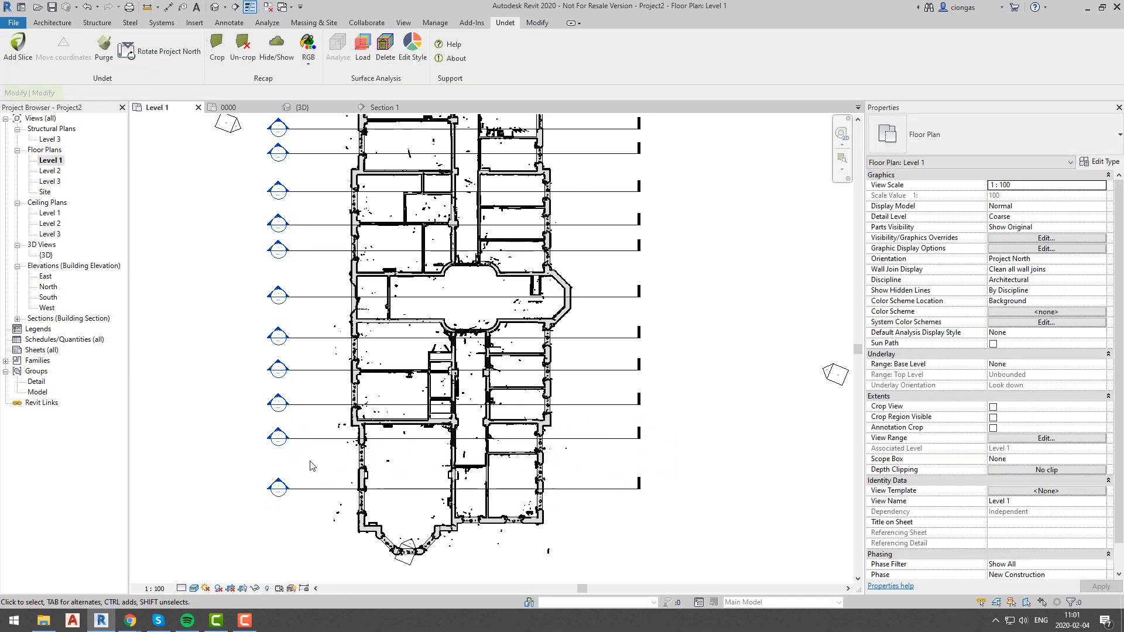
- Open the view of the second section line from the building's north end
scroll(443, 300, down, 2)
right_click(466, 261)
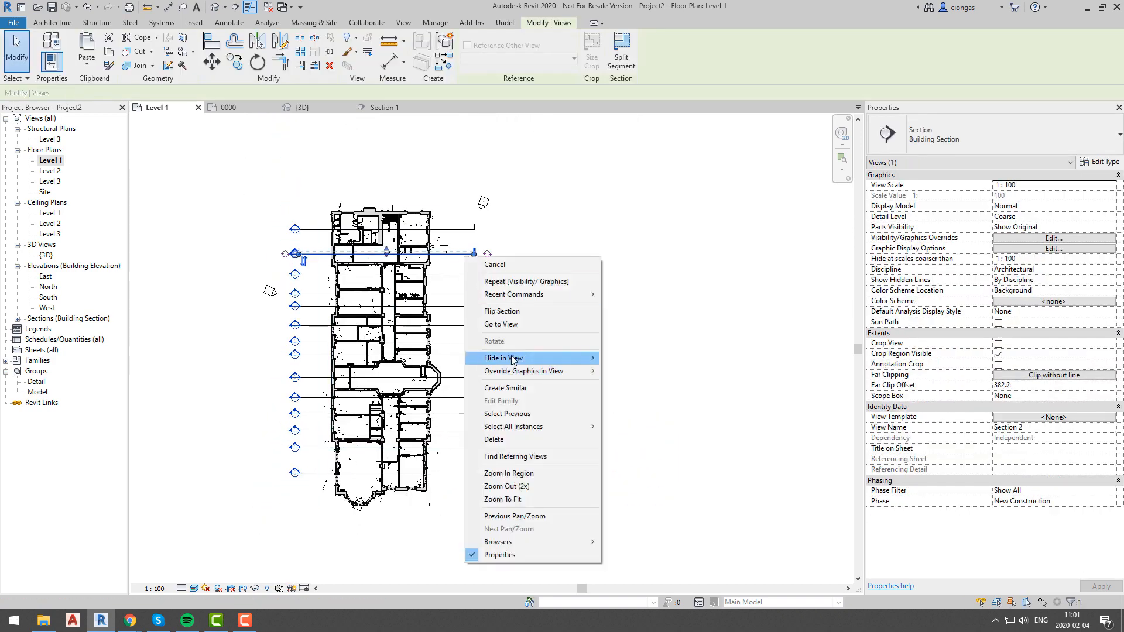
click(516, 325)
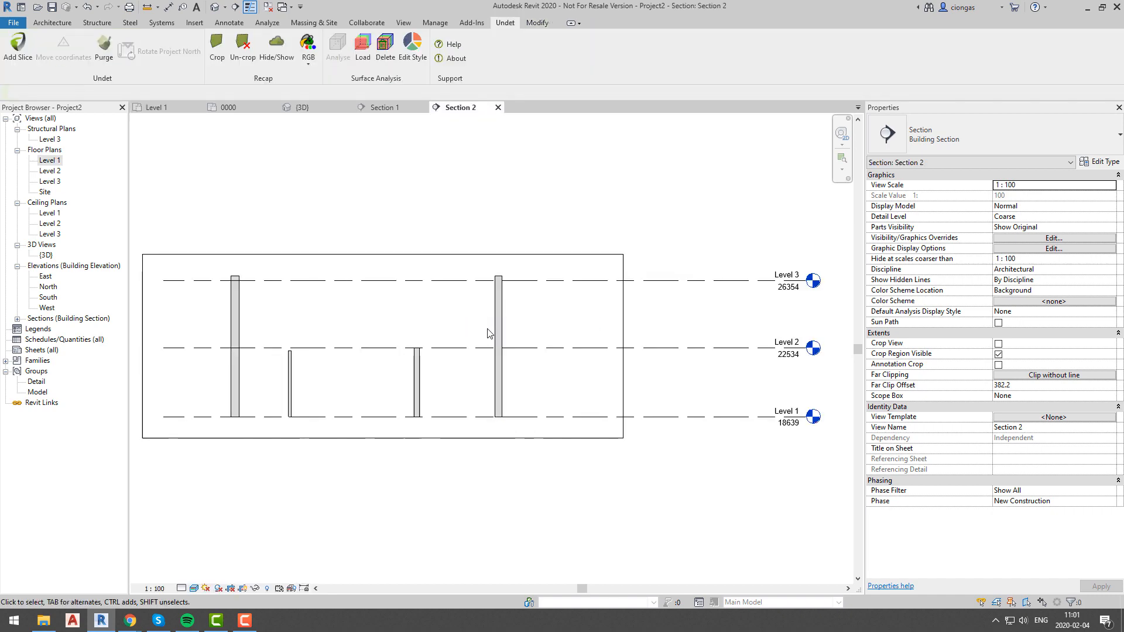
- Generate a black-and-white point cloud preview in the section with 0.020 m thickness, Center view direction and 10 mm resolution
right_click(372, 211)
click(213, 259)
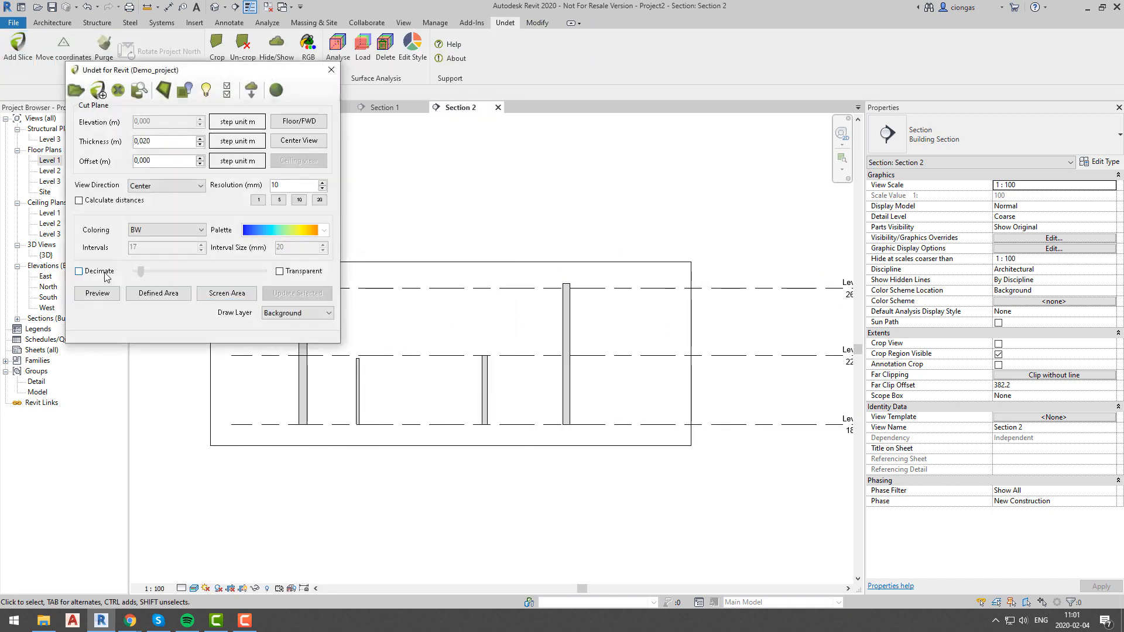
click(105, 293)
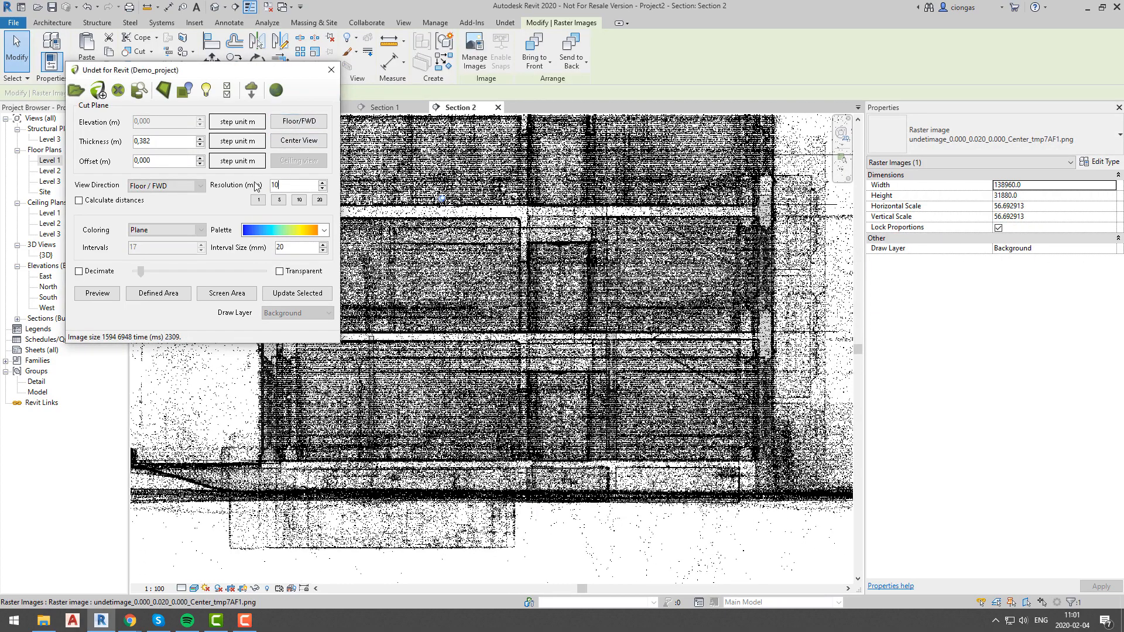
- Create a defined-area slice over the Level 1 storey with 0.382 m thickness, Floor / FWD direction, Plane coloring and 10 mm resolution
click(171, 293)
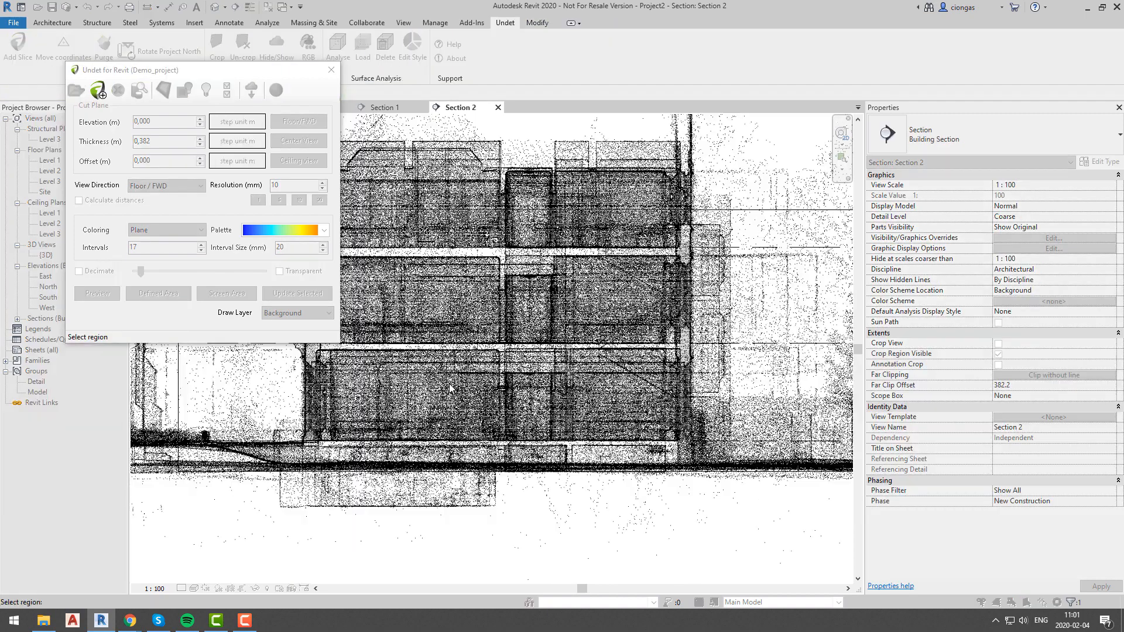
click(636, 491)
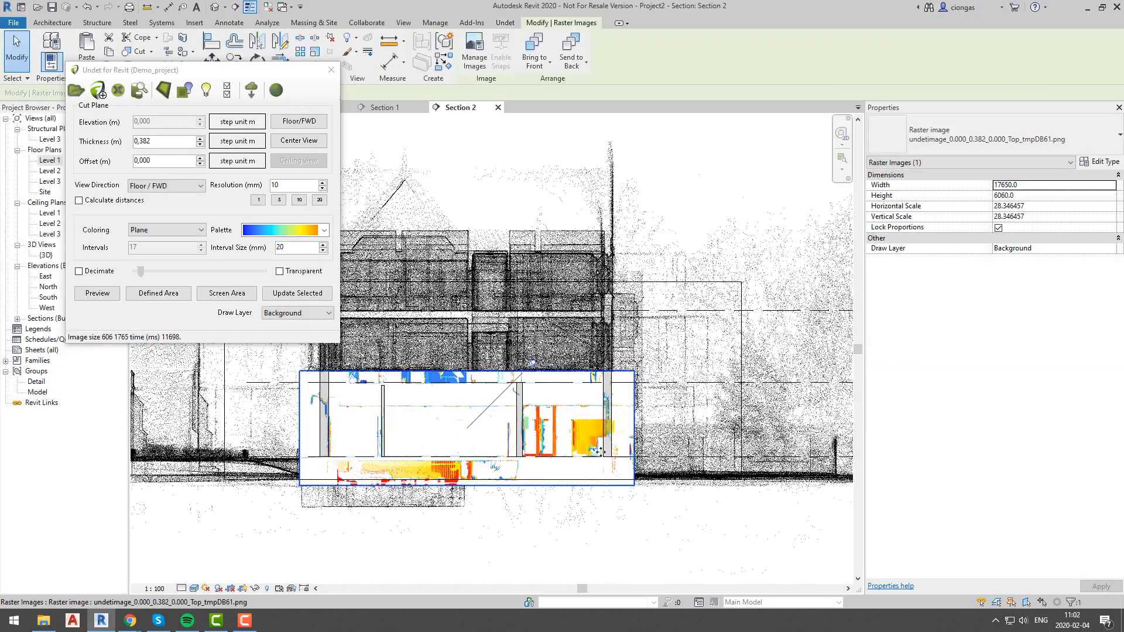
scroll(699, 419, up, 5)
middle_drag(699, 419, 607, 409)
scroll(630, 374, up, 2)
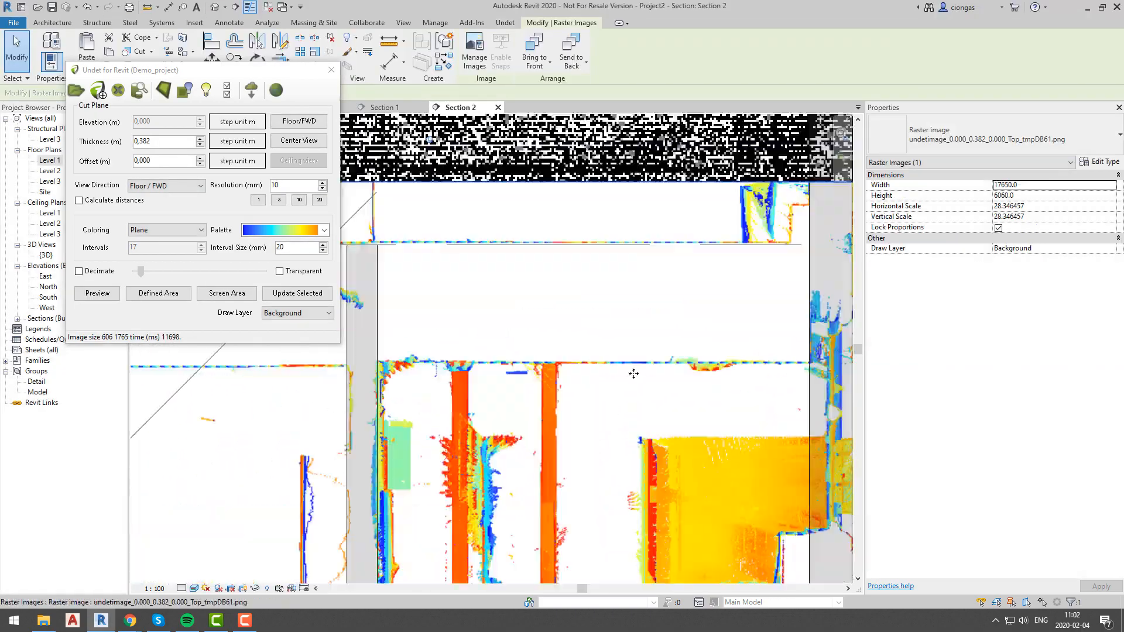
scroll(627, 371, down, 2)
scroll(630, 375, down, 1)
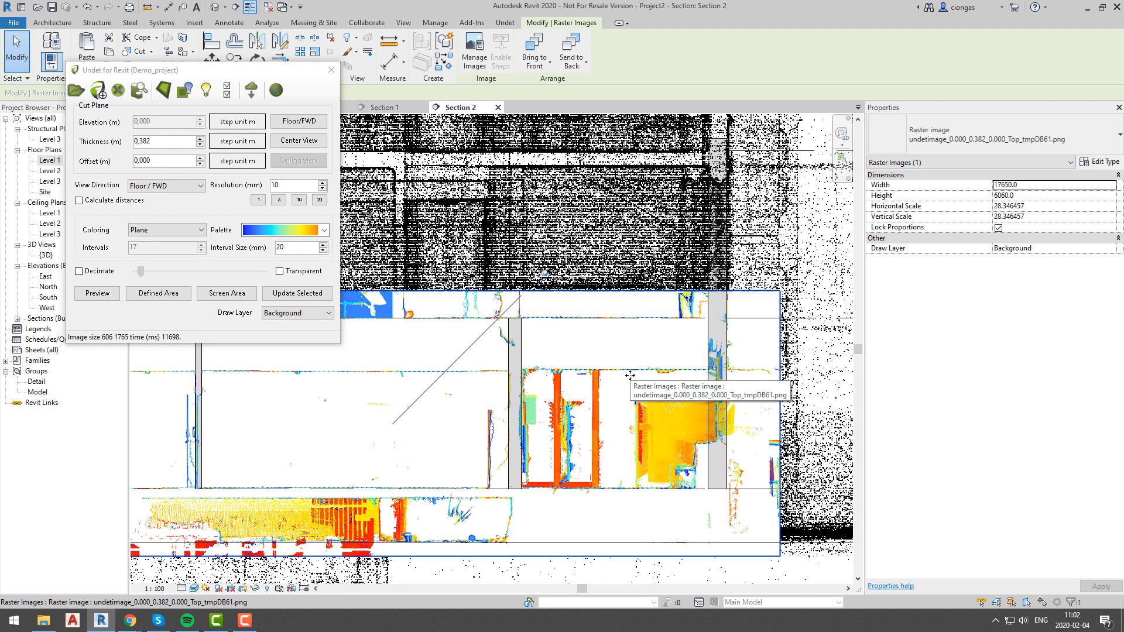
key(Escape)
click(331, 70)
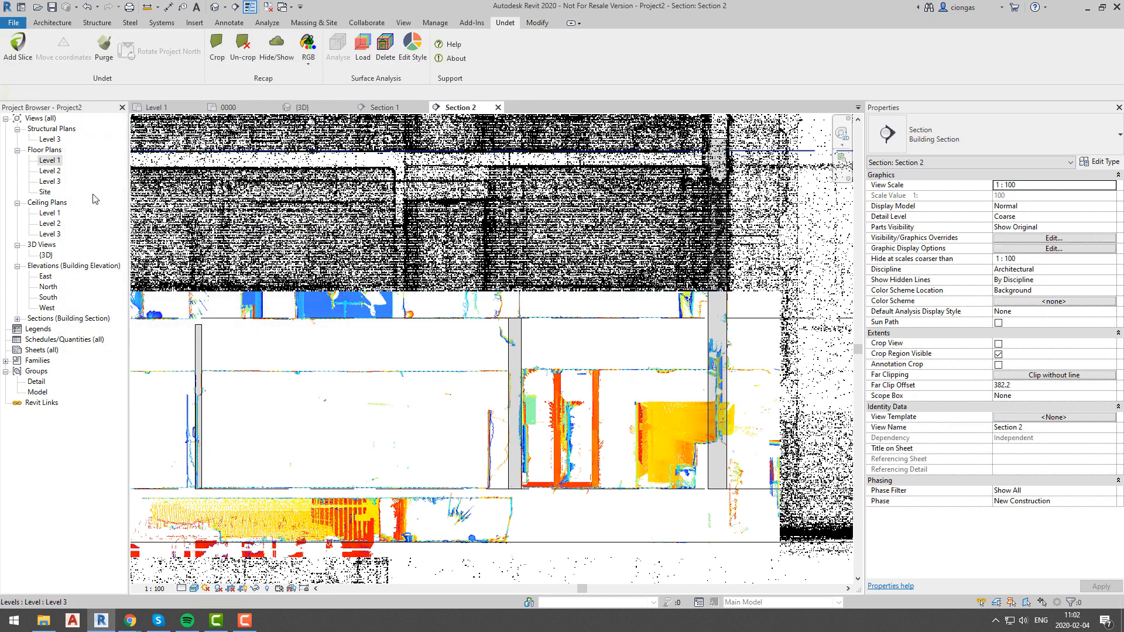
- Open the Level 1 ceiling plan and hide all section lines in it
double_click(50, 213)
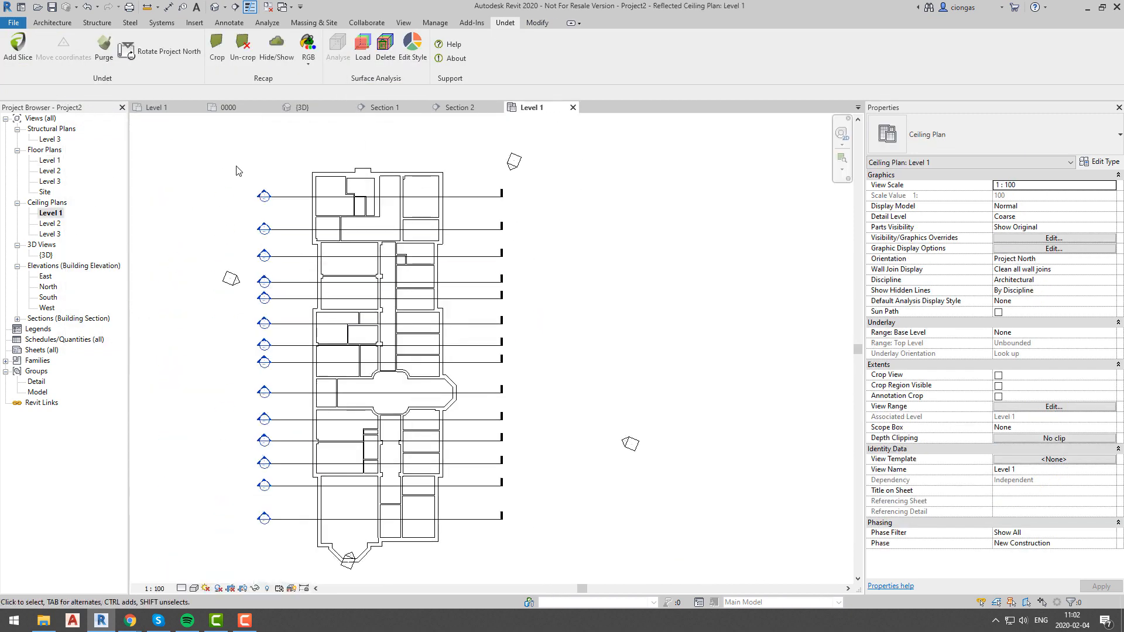
drag(299, 543, 243, 177)
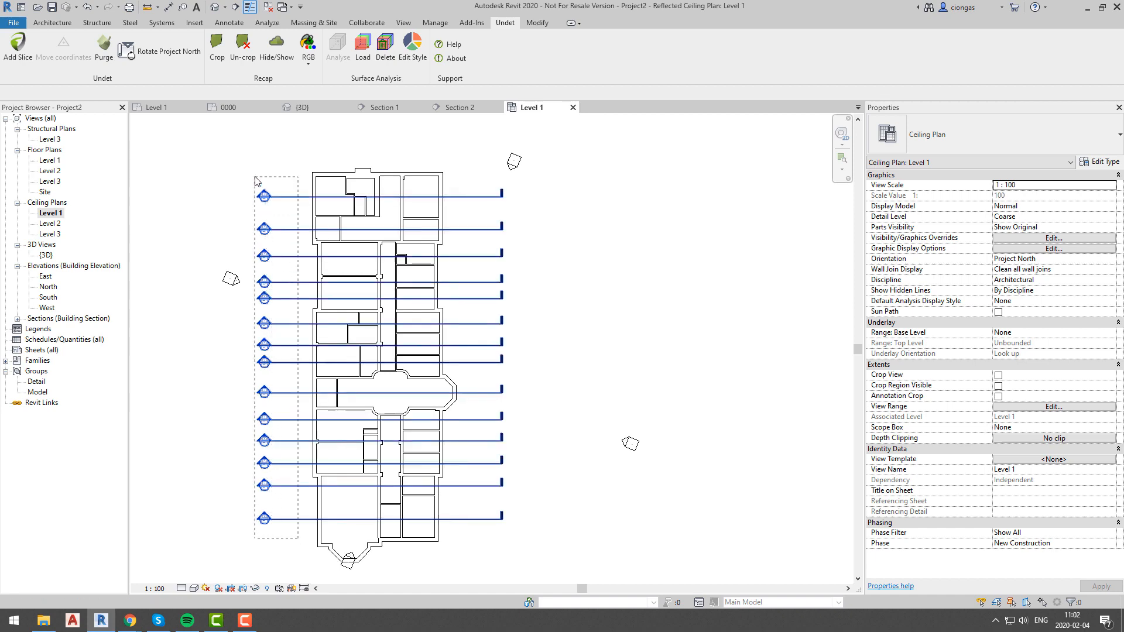
right_click(243, 177)
click(392, 232)
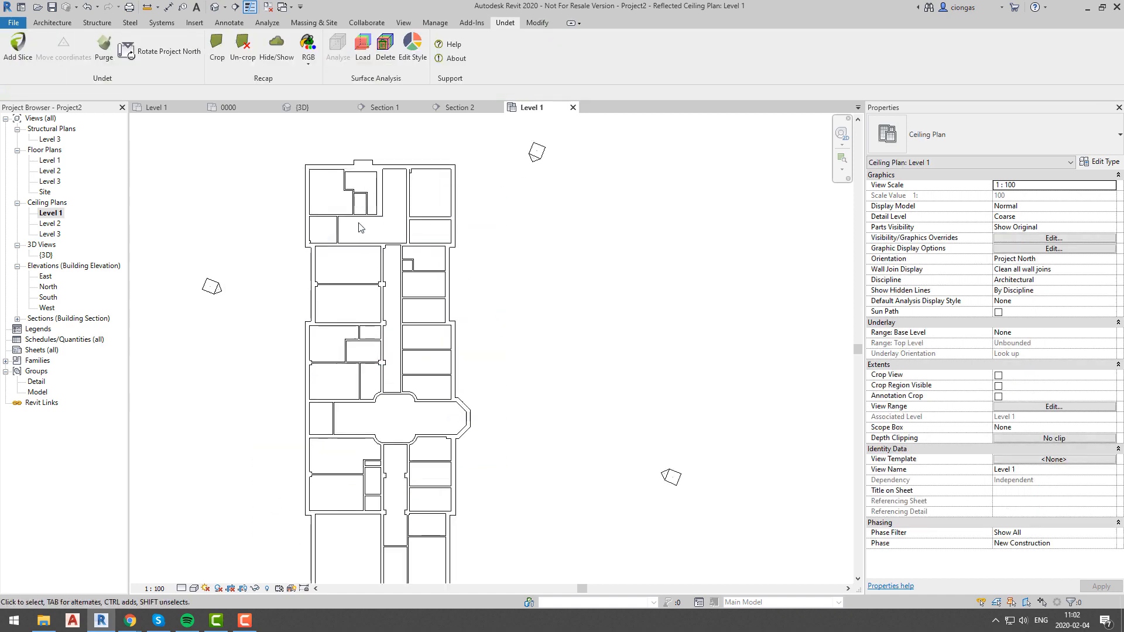
- Place automatic 600 x 1200mm grid ceilings at a 2600 mm height offset in the rooms north of the central hall
click(52, 22)
click(234, 47)
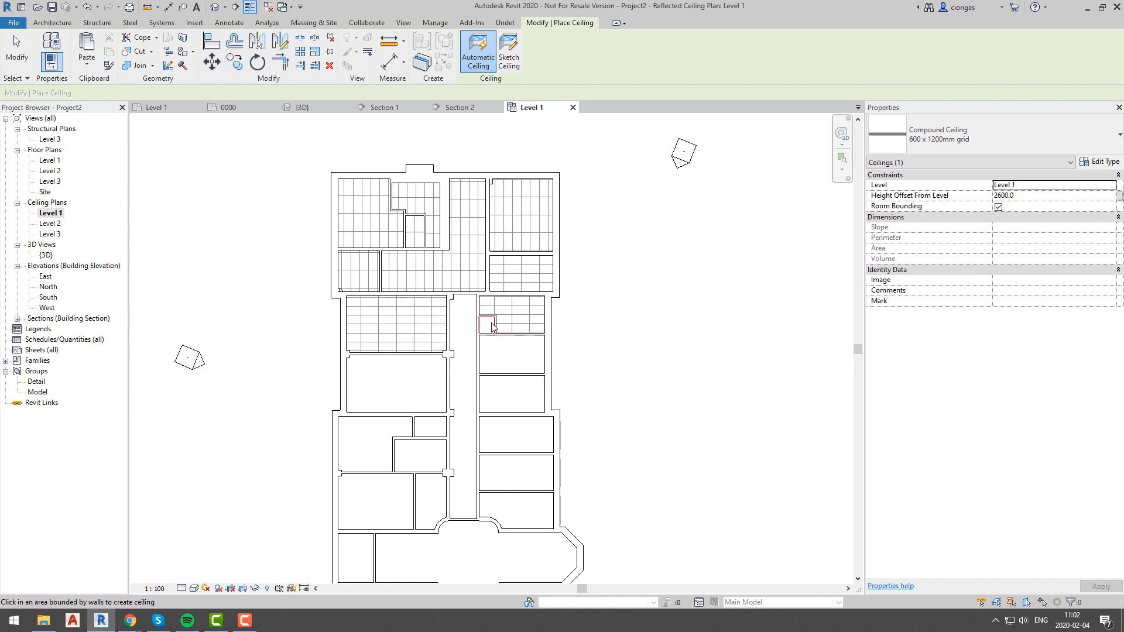
click(368, 437)
click(514, 460)
key(Return)
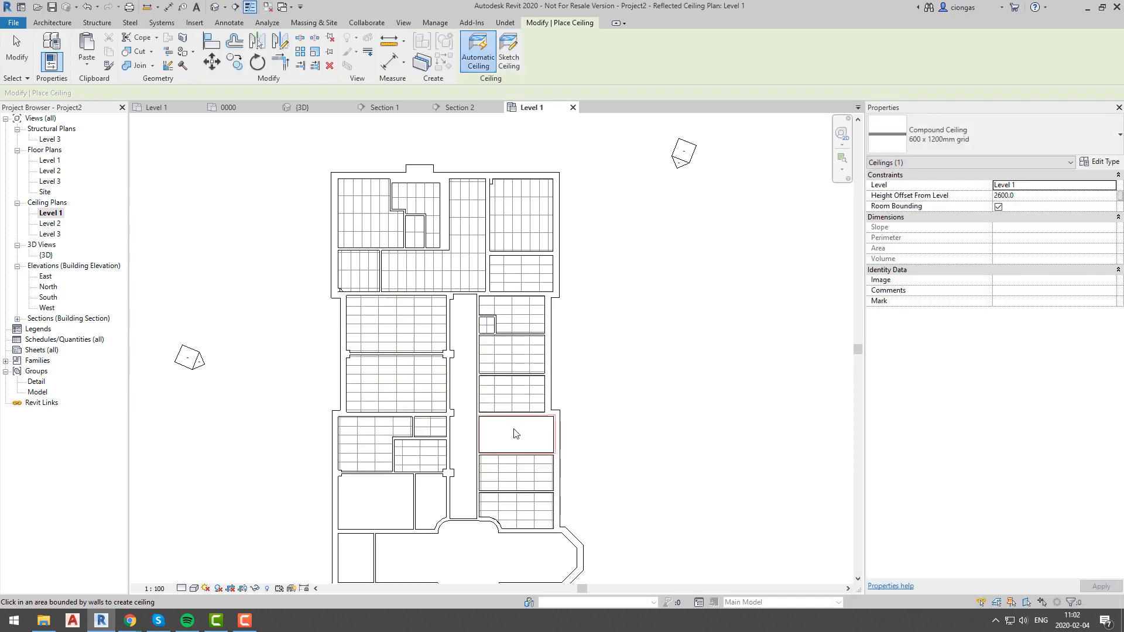
click(513, 431)
key(Escape)
- Add a 600 x 1200mm grid ceiling to the small room at the central hall's west end
scroll(499, 401, up, 2)
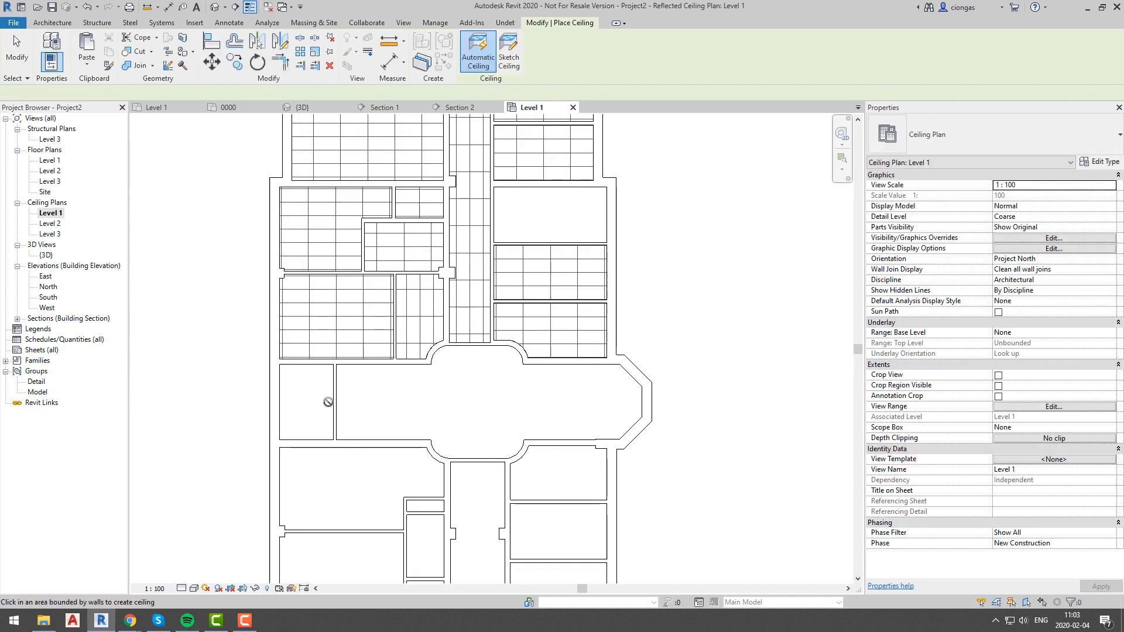
click(353, 402)
key(Escape)
key(Escape)
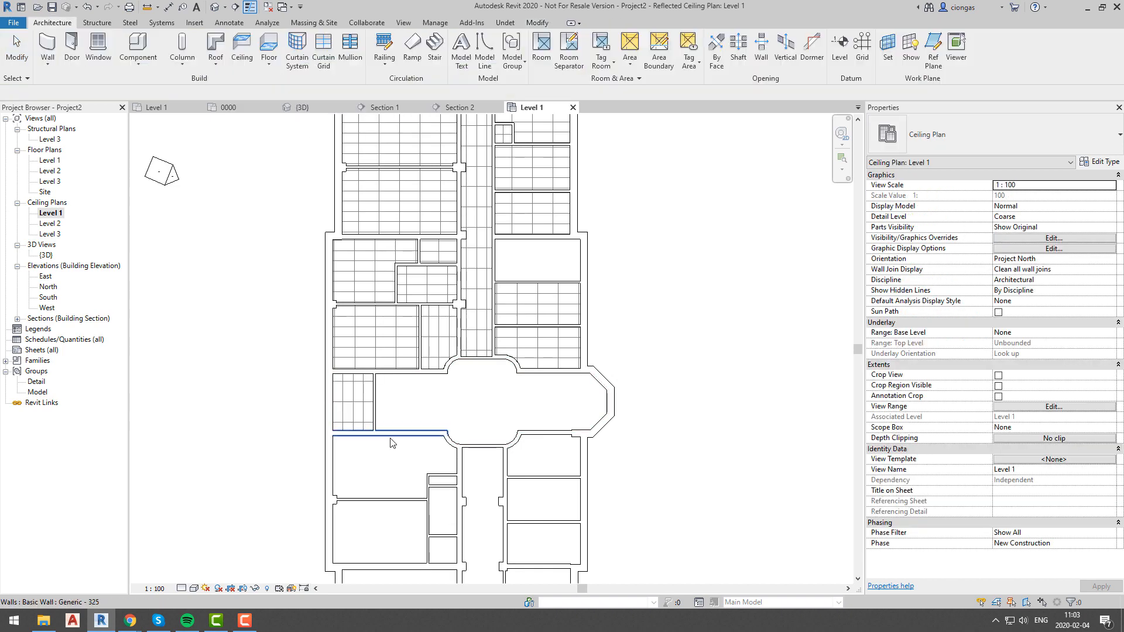
- Place automatic 600 x 1200mm grid ceilings at a 2600 mm height offset in the rooms and corridor south of the central hall
click(242, 44)
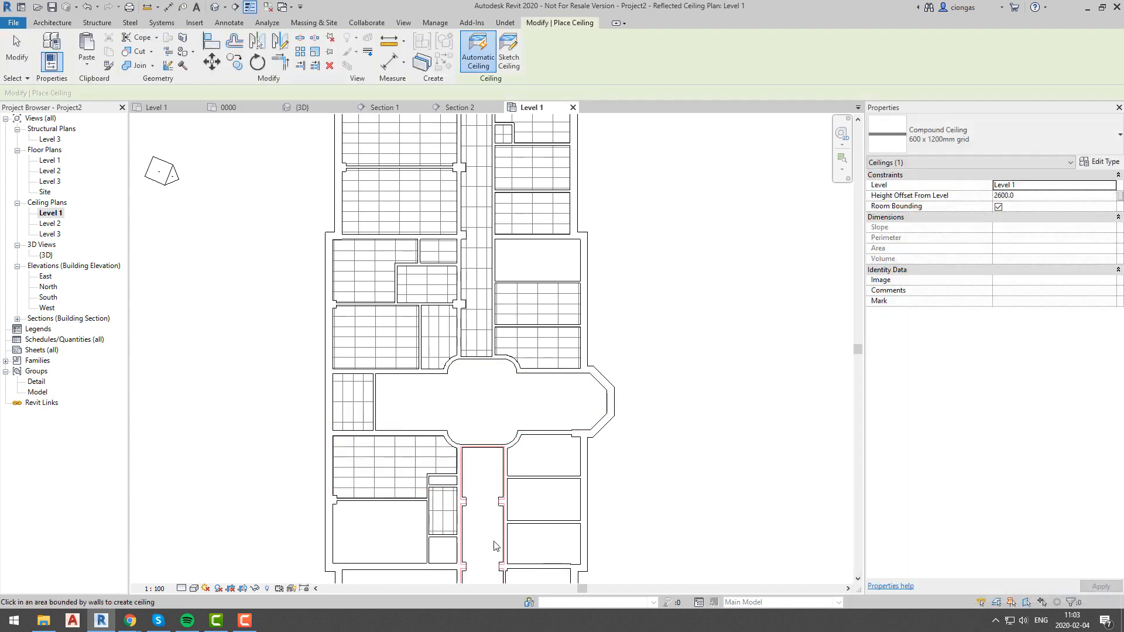
scroll(502, 378, down, 2)
scroll(411, 331, up, 4)
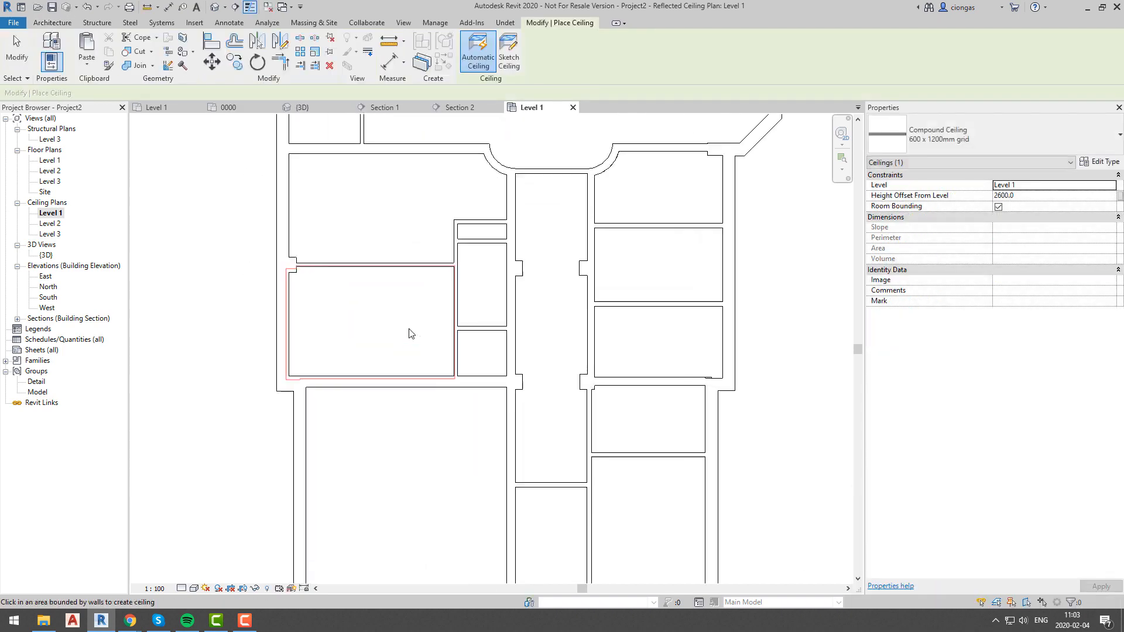
- Sketch a 600 x 1200mm grid ceiling in the empty west room south of the hall, following its walls and 200 mm notched northwest corner
click(508, 53)
click(556, 39)
scroll(281, 252, up, 2)
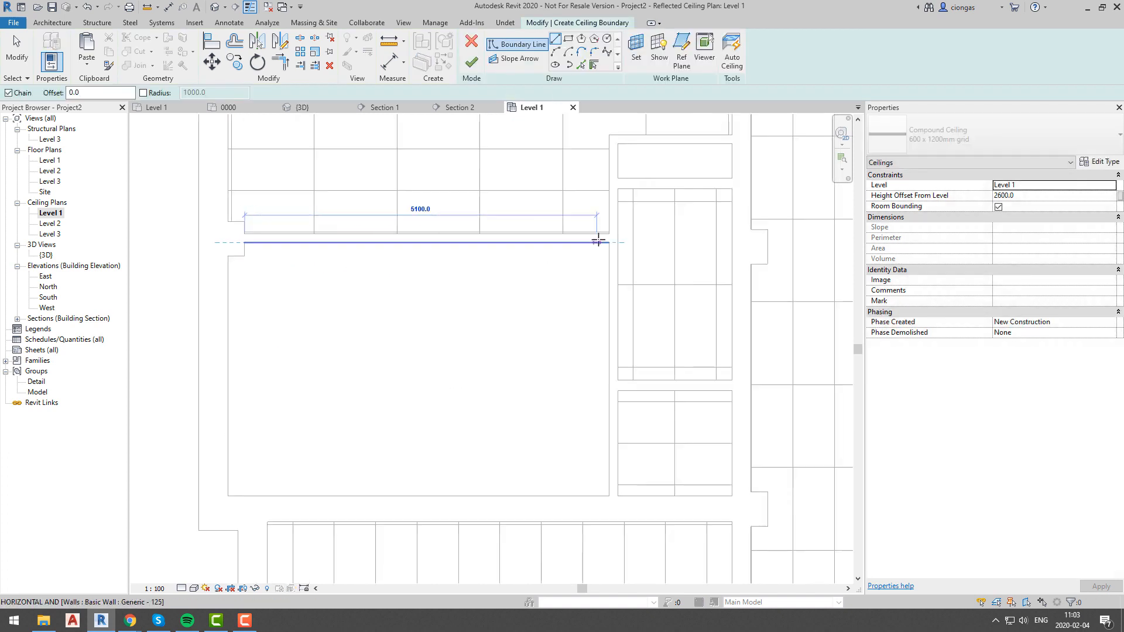
click(608, 242)
click(227, 497)
scroll(227, 492, up, 1)
click(234, 199)
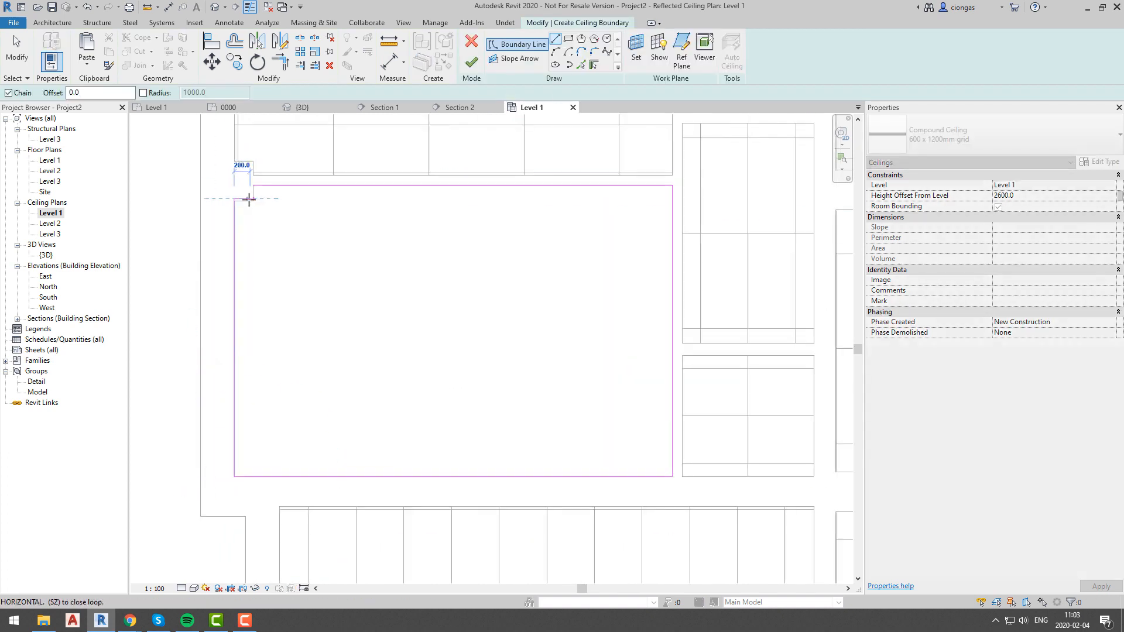
click(251, 199)
click(251, 186)
click(472, 62)
click(159, 350)
scroll(160, 350, down, 2)
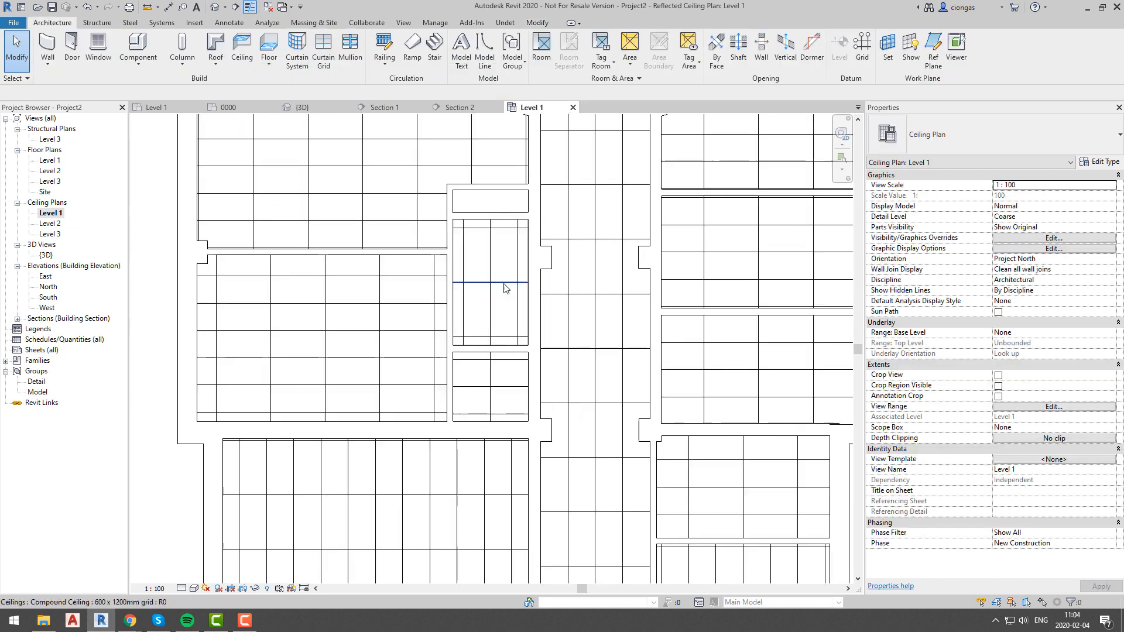
- Sketch a rectangular 600 x 1200mm grid ceiling 5000 mm wide in the empty east room north of the central hall
scroll(502, 289, down, 1)
mouse_move(683, 252)
middle_down()
mouse_move(617, 254)
mouse_move(554, 283)
middle_up()
scroll(617, 254, down, 2)
scroll(553, 283, up, 5)
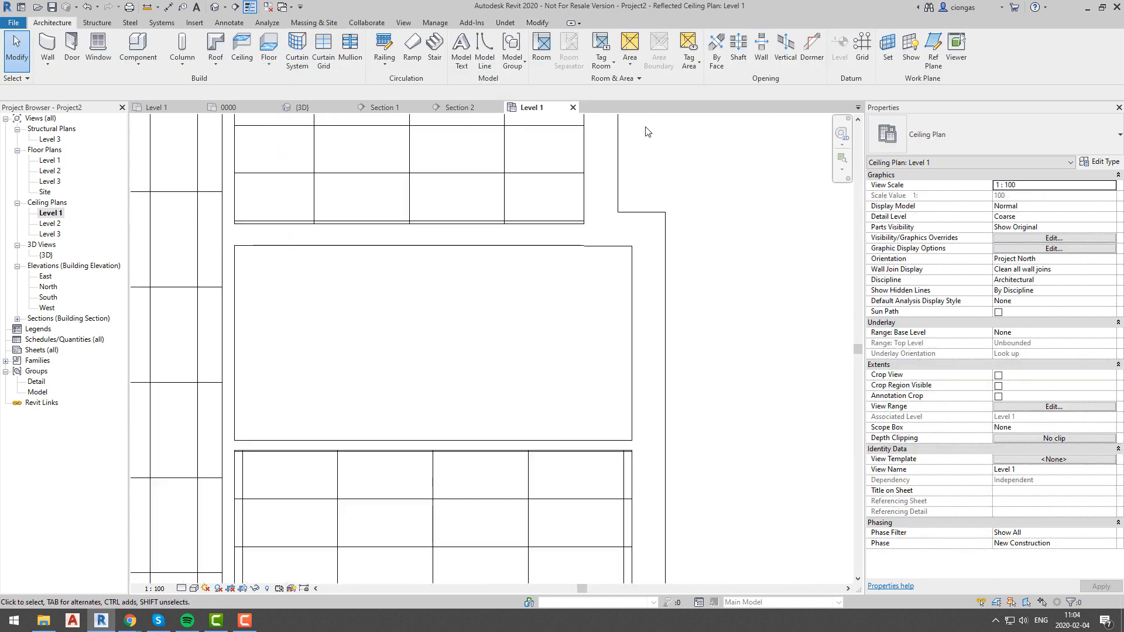
click(236, 49)
click(508, 50)
click(234, 246)
scroll(585, 248, up, 4)
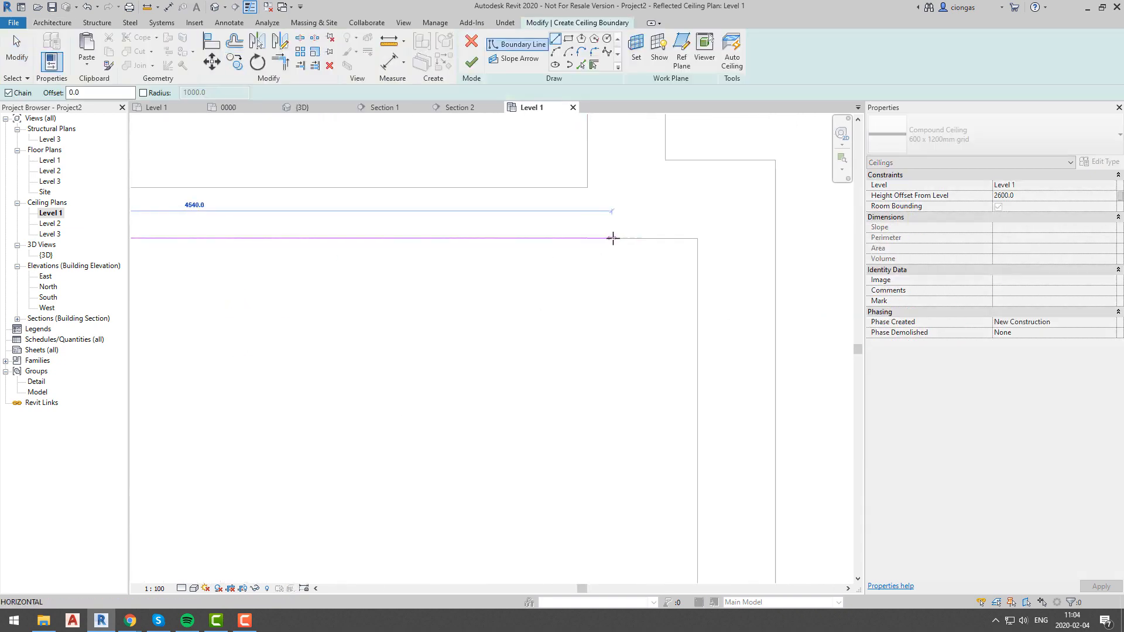
middle_drag(658, 233, 599, 243)
click(645, 251)
scroll(643, 266, down, 2)
click(643, 516)
scroll(644, 515, down, 2)
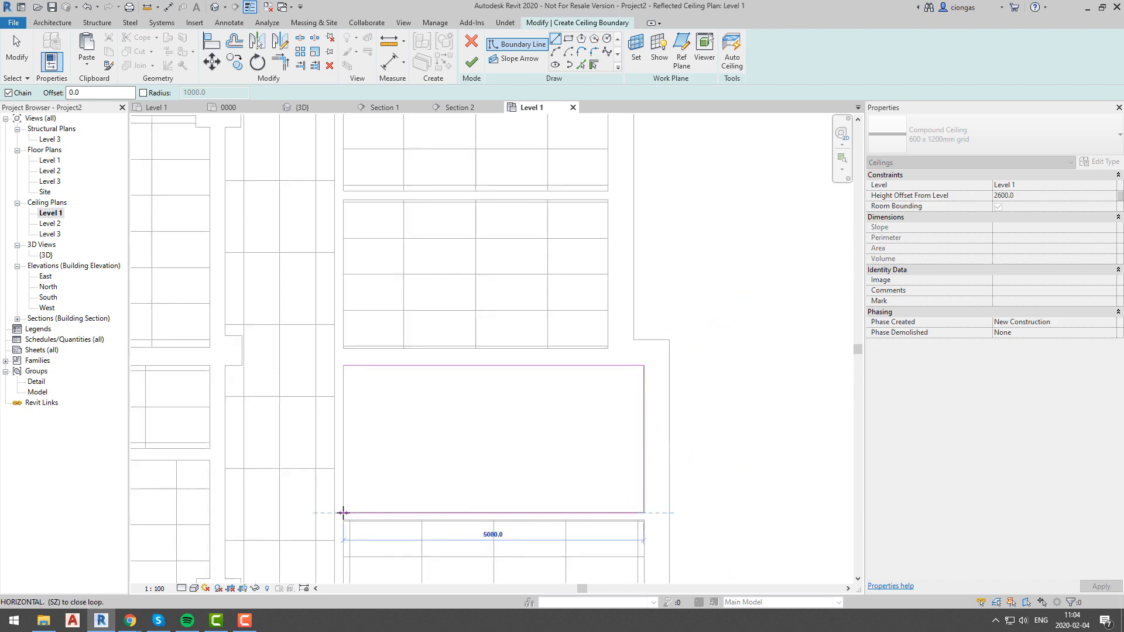
click(343, 513)
click(343, 367)
click(471, 62)
scroll(621, 424, down, 5)
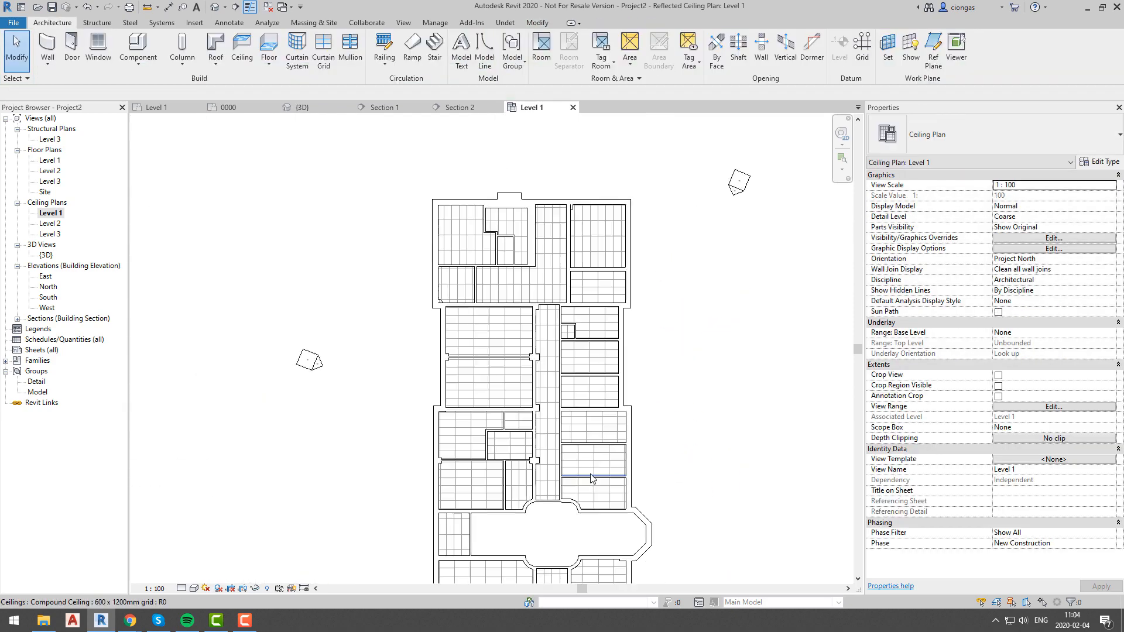
- Inspect the placed Level 1 ceilings in the 3D view
double_click(47, 257)
shift+middle_drag(458, 504, 349, 335)
scroll(446, 402, up, 2)
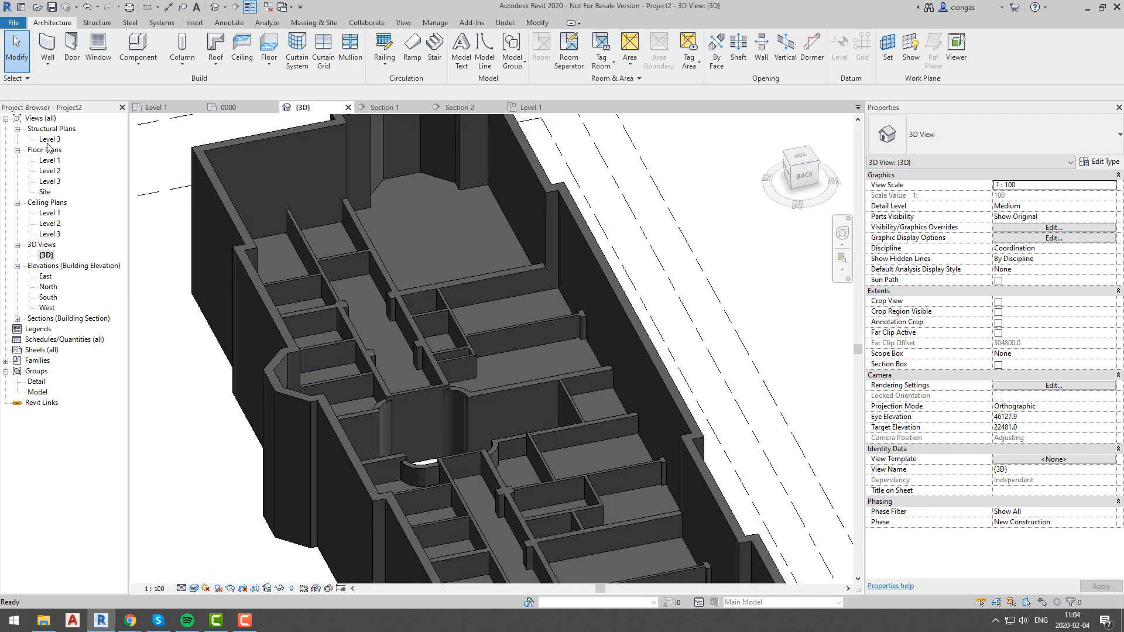
- Open the view of the southernmost section, Section 14, from the Level 1 floor plan
double_click(49, 160)
click(457, 474)
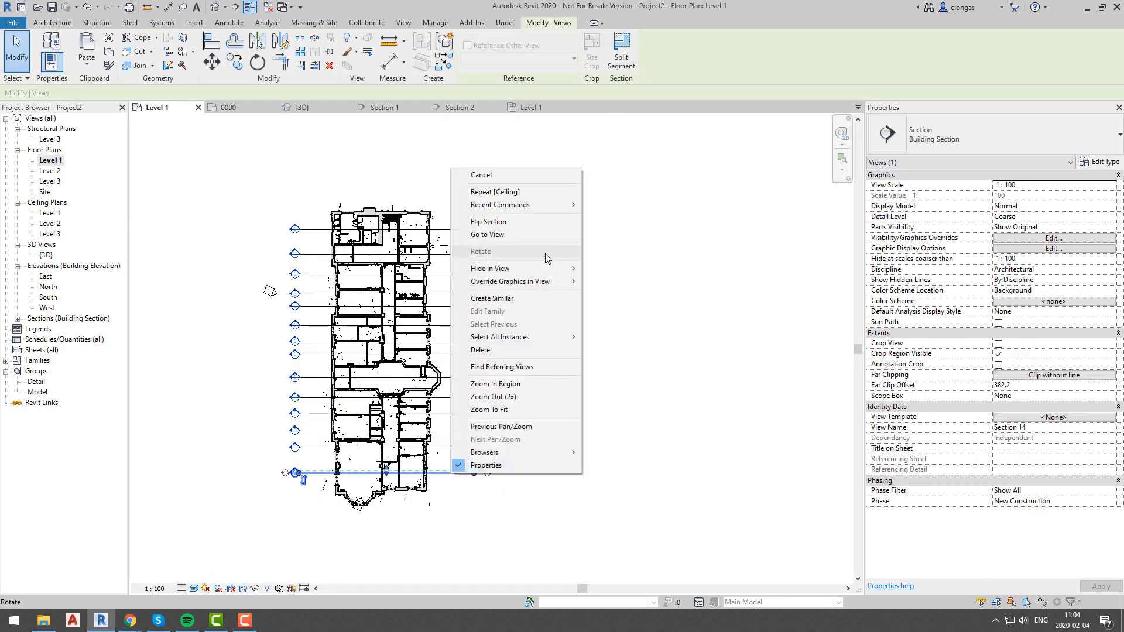
click(529, 234)
middle_drag(534, 279, 499, 275)
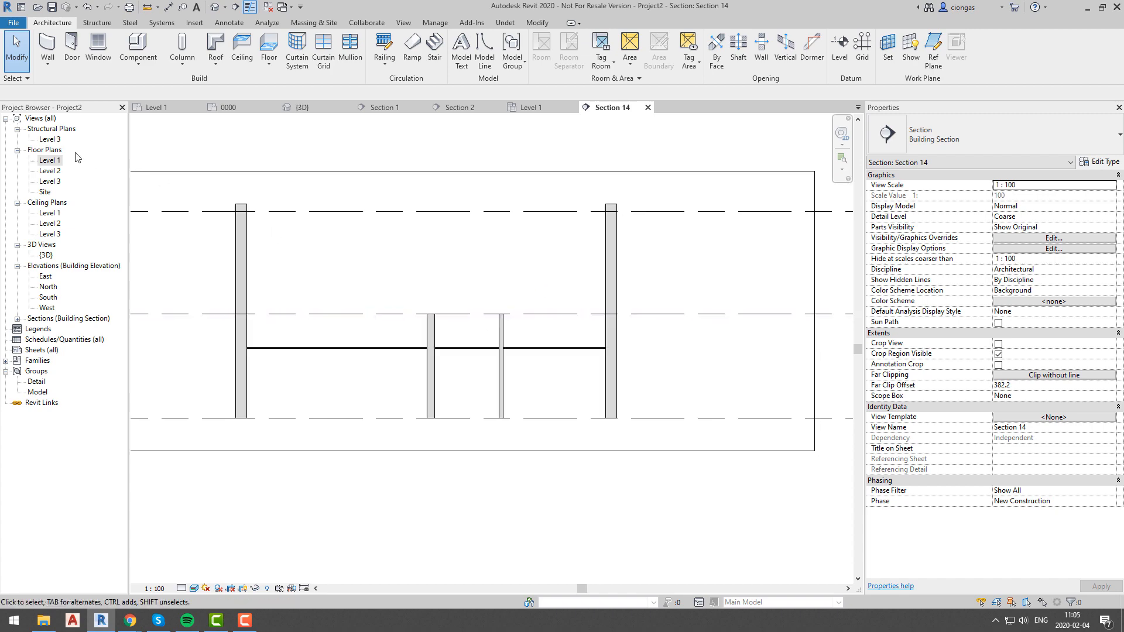
- Create a defined-area slice over Section 14's Level 1 storey with 0.382 m thickness, Floor / FWD direction, Plane coloring and 20 mm resolution
click(507, 24)
click(18, 46)
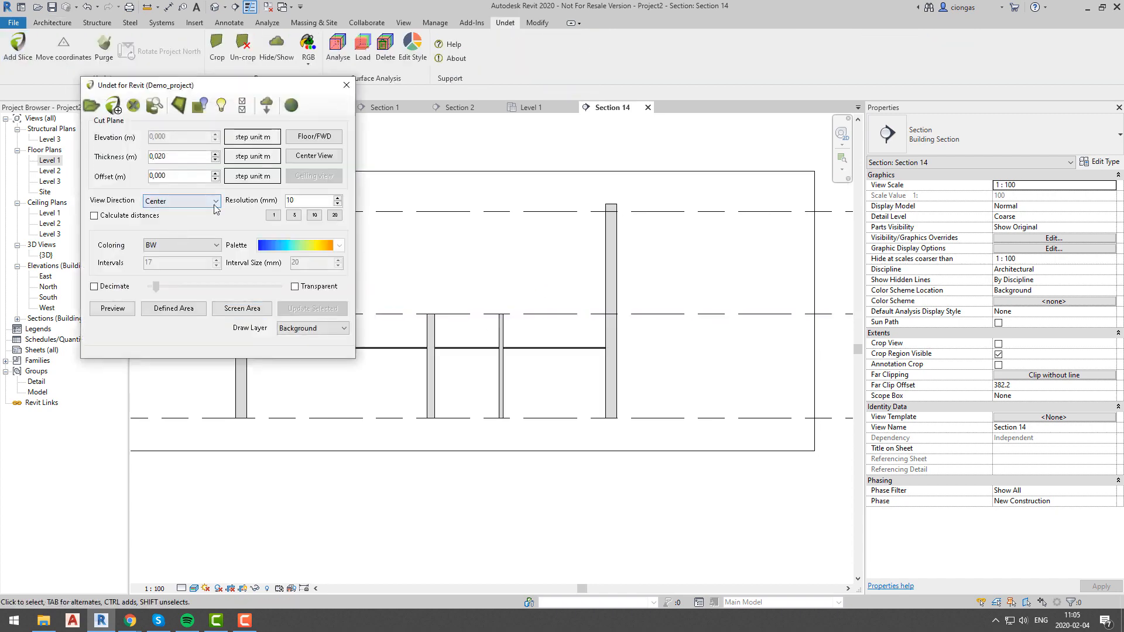
click(154, 306)
scroll(354, 438, down, 1)
middle_drag(354, 438, 331, 484)
drag(222, 404, 560, 487)
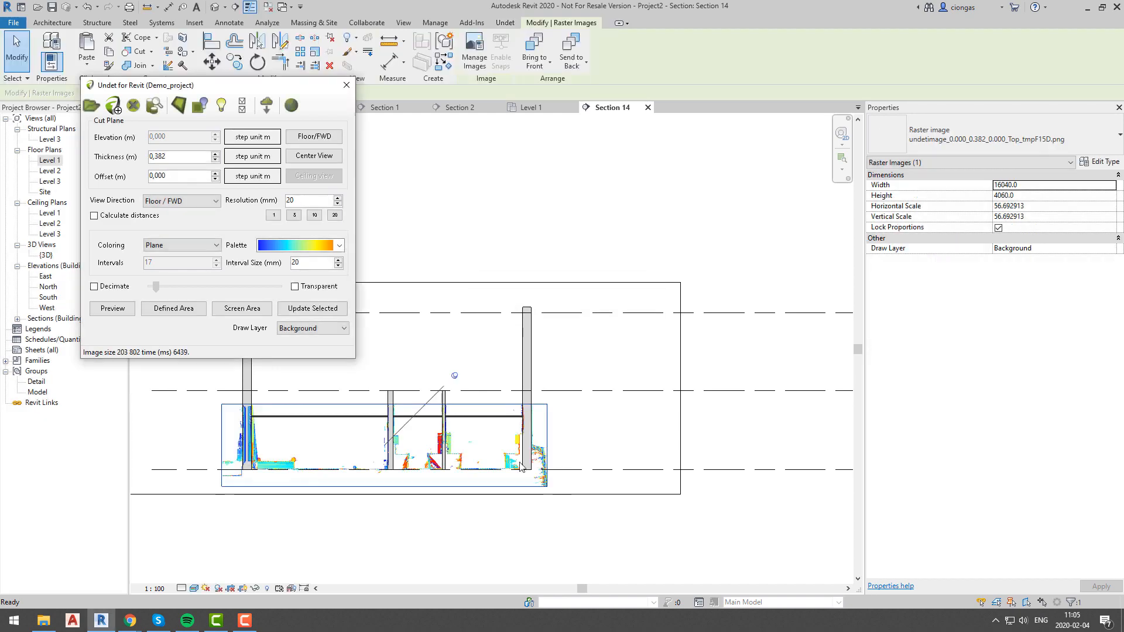
scroll(459, 431, up, 3)
click(492, 390)
right_click(492, 393)
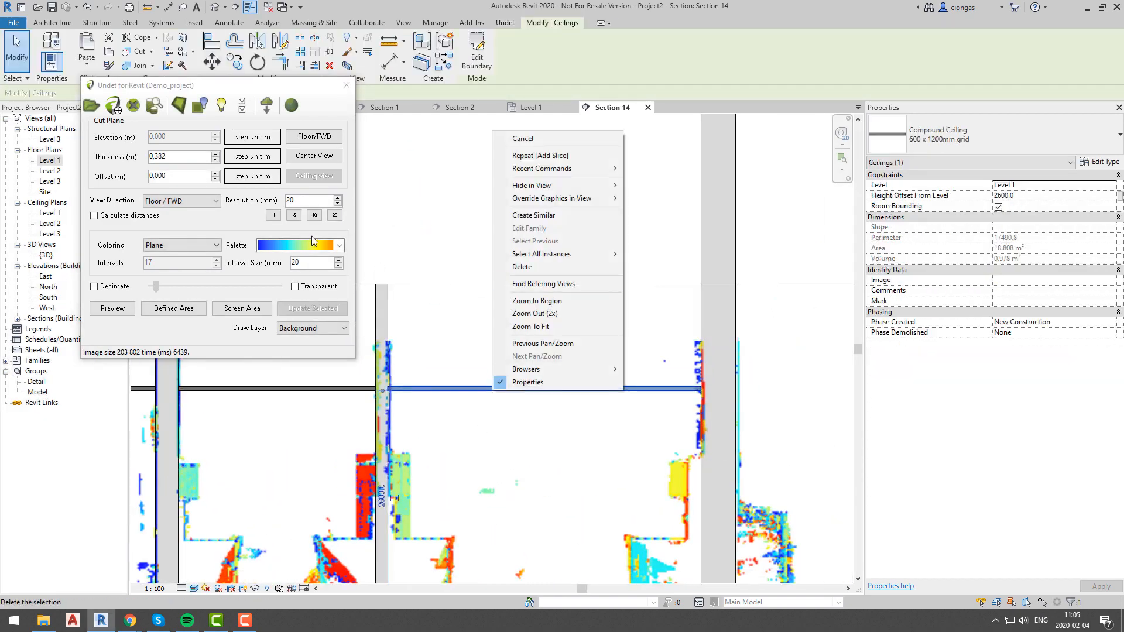
click(383, 250)
click(444, 344)
- Override the surface transparency of the Ceilings category in Section 14's visibility/graphic overrides
key(v)
key(v)
scroll(239, 281, down, 3)
scroll(185, 244, up, 3)
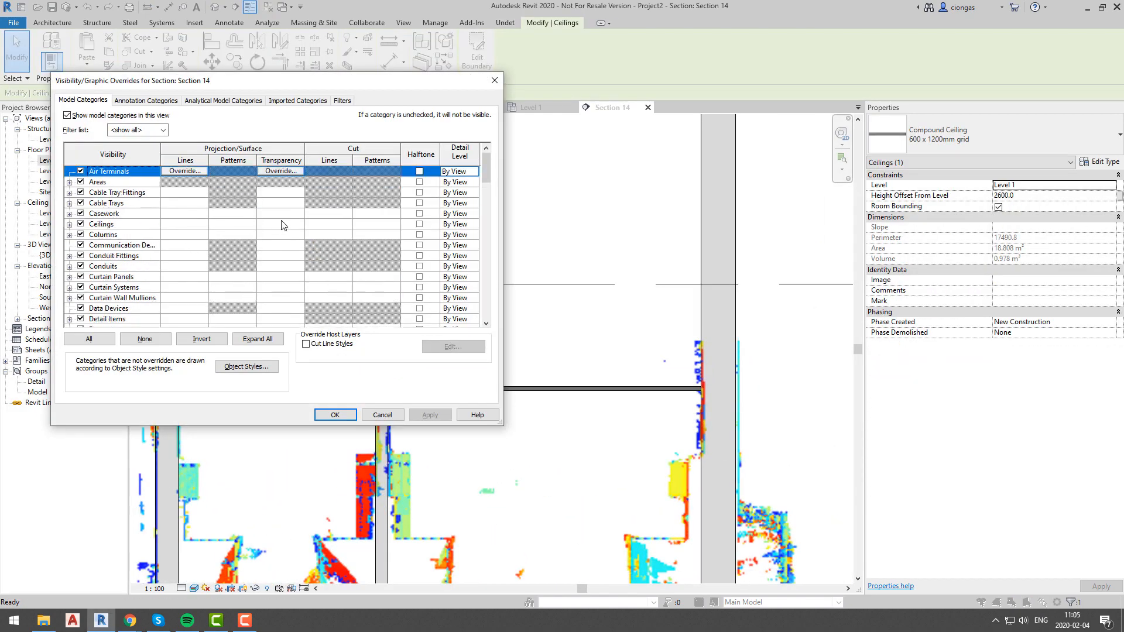
double_click(282, 223)
click(285, 253)
click(292, 270)
click(348, 416)
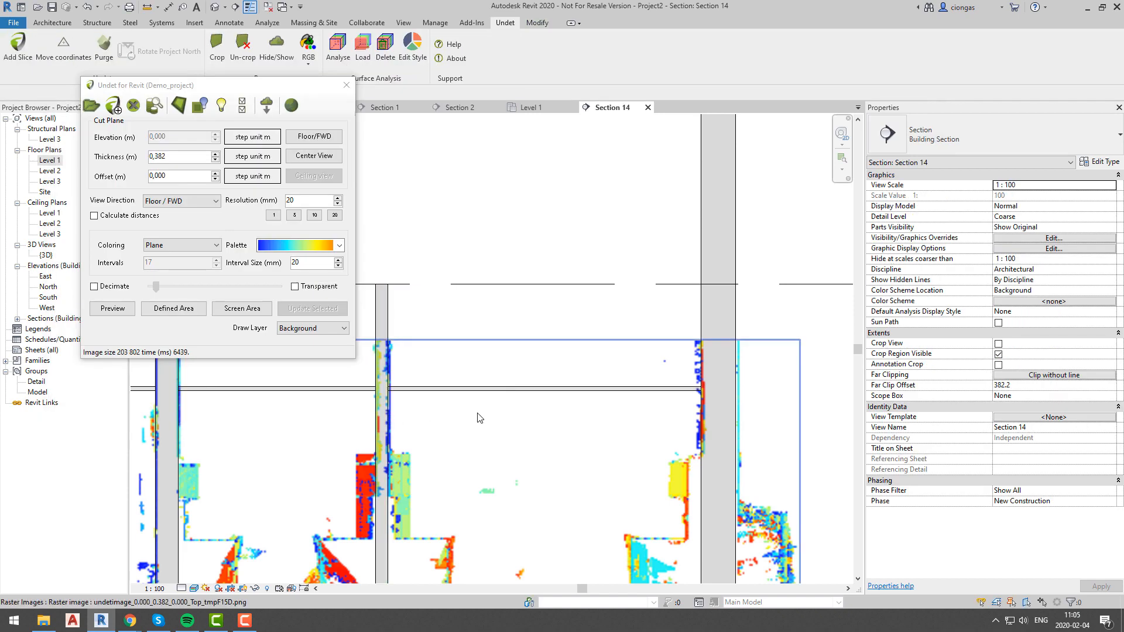
- Create a taller defined-area slice in Section 14 reaching above Level 2, with 0.382 m thickness, Floor / FWD direction and 20 mm resolution
scroll(488, 441, down, 1)
middle_drag(488, 440, 545, 412)
scroll(515, 396, up, 5)
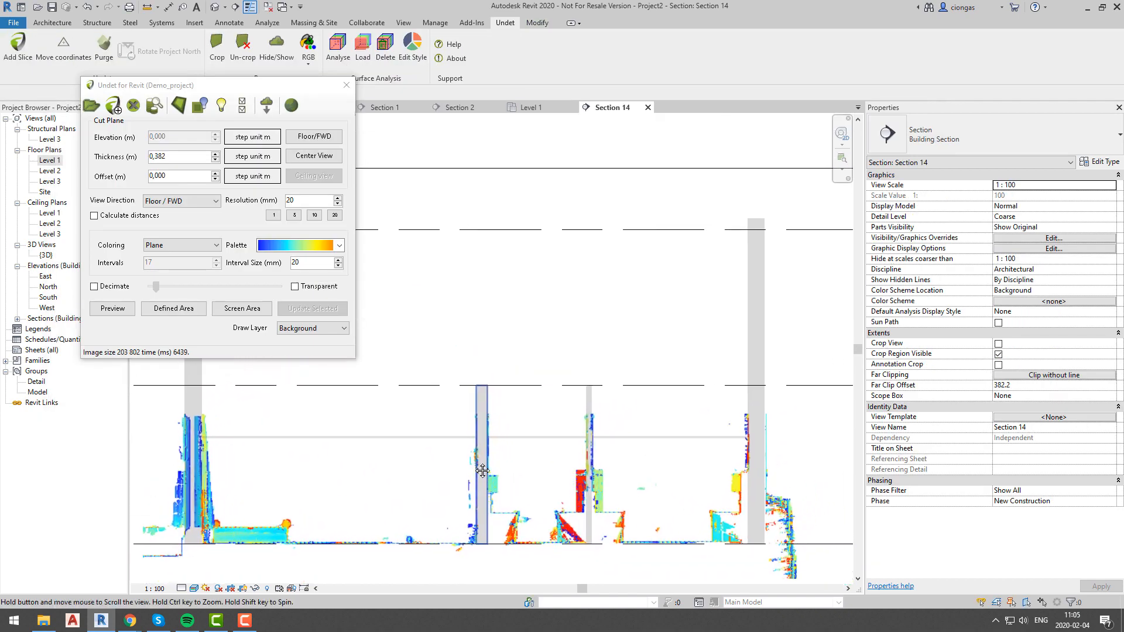
scroll(508, 419, down, 3)
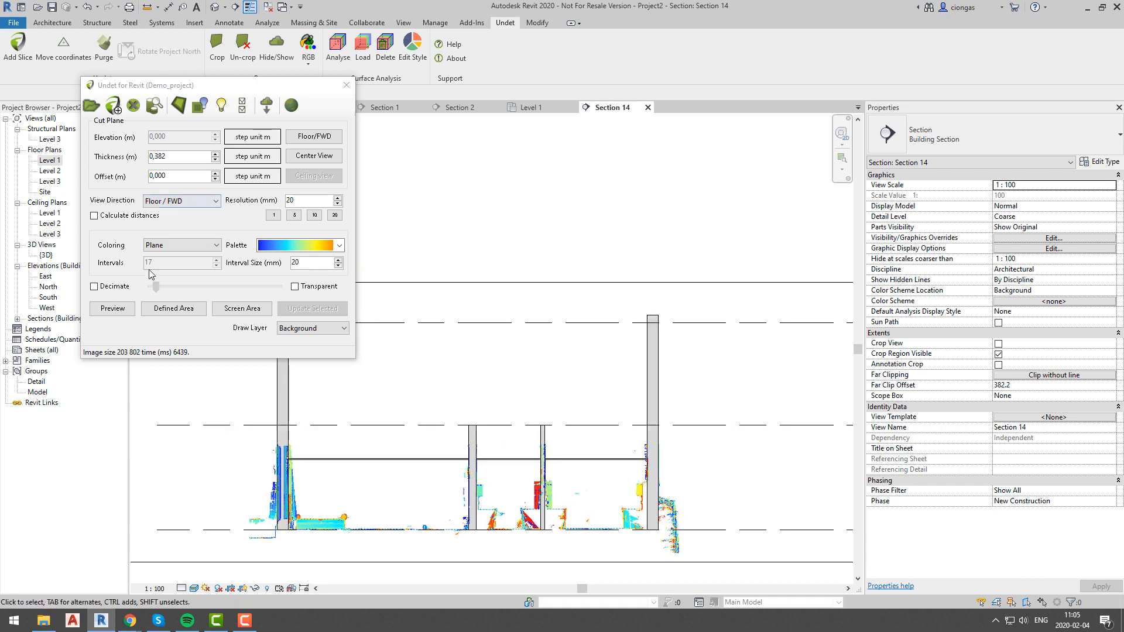
click(315, 141)
click(157, 310)
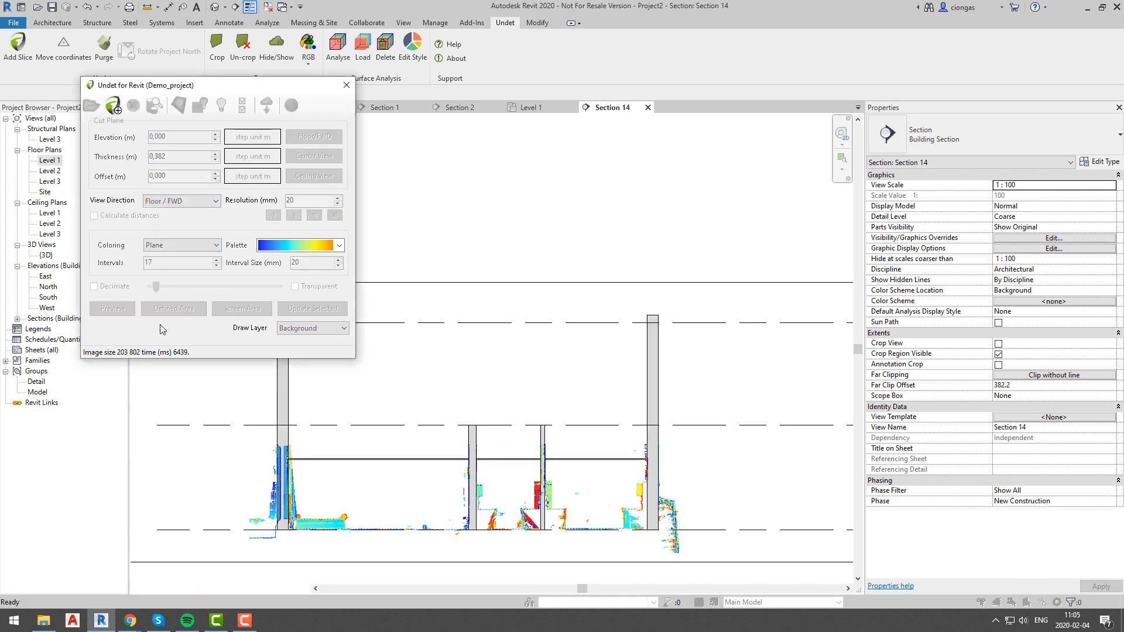
drag(218, 373, 703, 580)
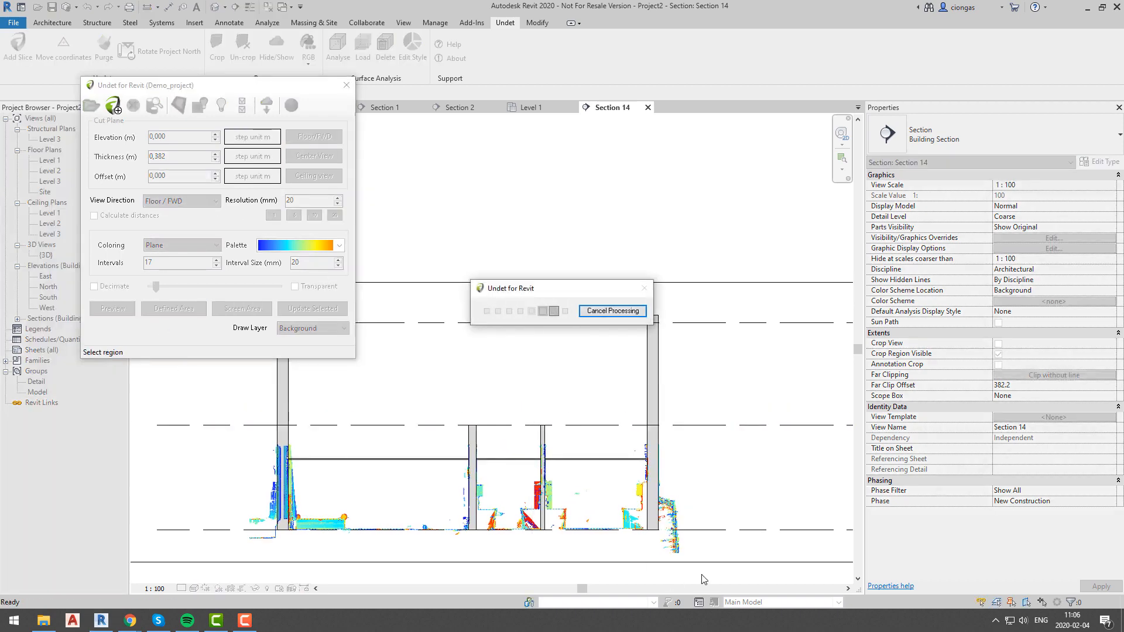
- Raise the wide west room's ceiling in Section 14 to a 3600 mm height offset to match the slice
scroll(413, 439, up, 3)
click(416, 482)
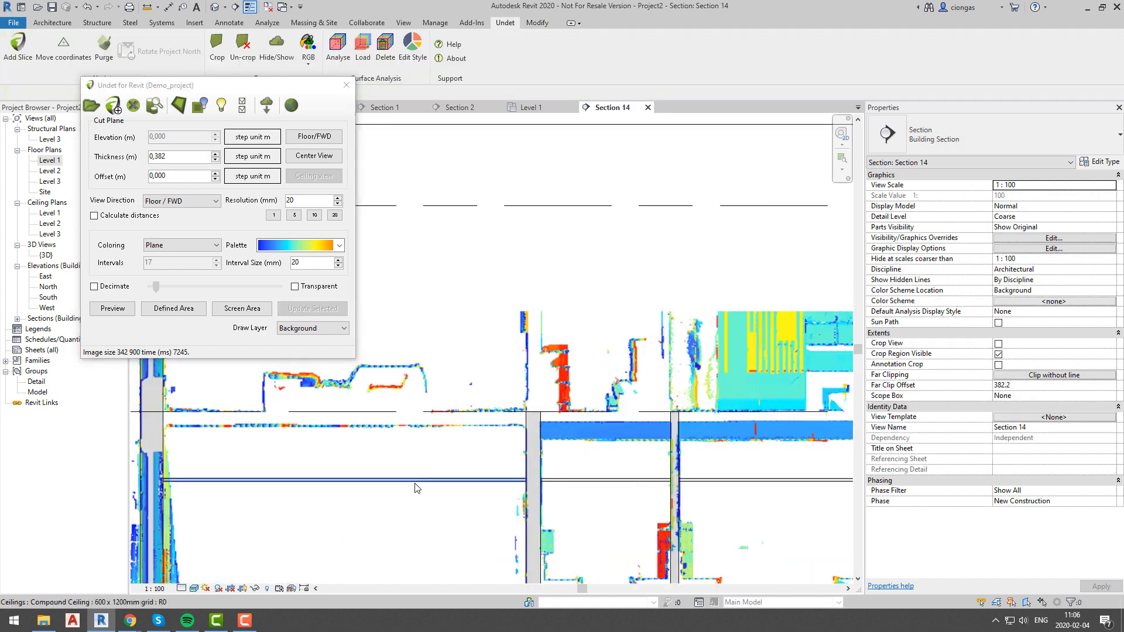
click(415, 483)
key(Up)
key(Up)
key(Up)
key(Up)
key(Up)
key(Up)
key(Up)
key(Up)
key(Up)
key(Up)
scroll(394, 431, up, 4)
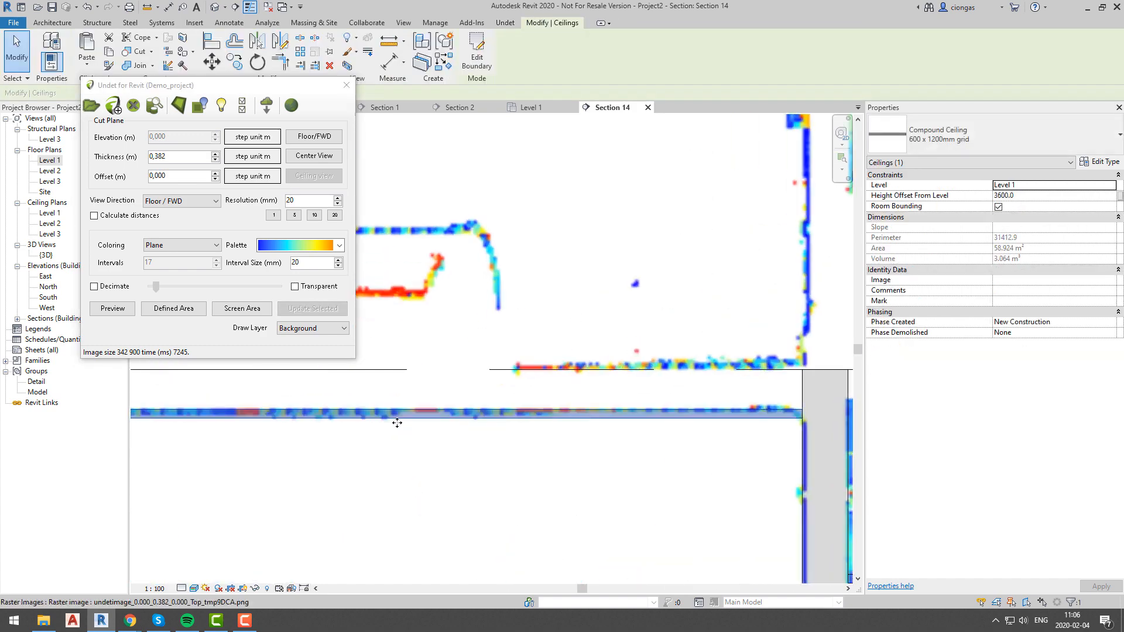
scroll(397, 423, down, 4)
- Raise the ceilings of the two narrower rooms in Section 14 to the ceiling line in the slice
click(565, 493)
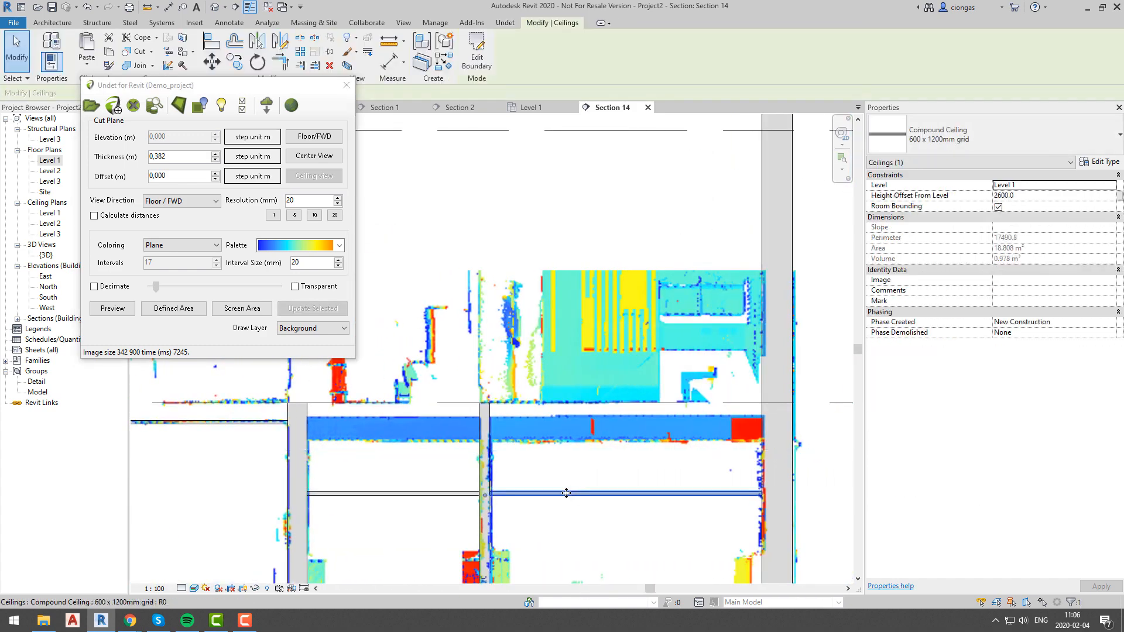
drag(444, 495, 590, 449)
key(Up)
key(Up)
key(Up)
key(Escape)
scroll(590, 451, down, 3)
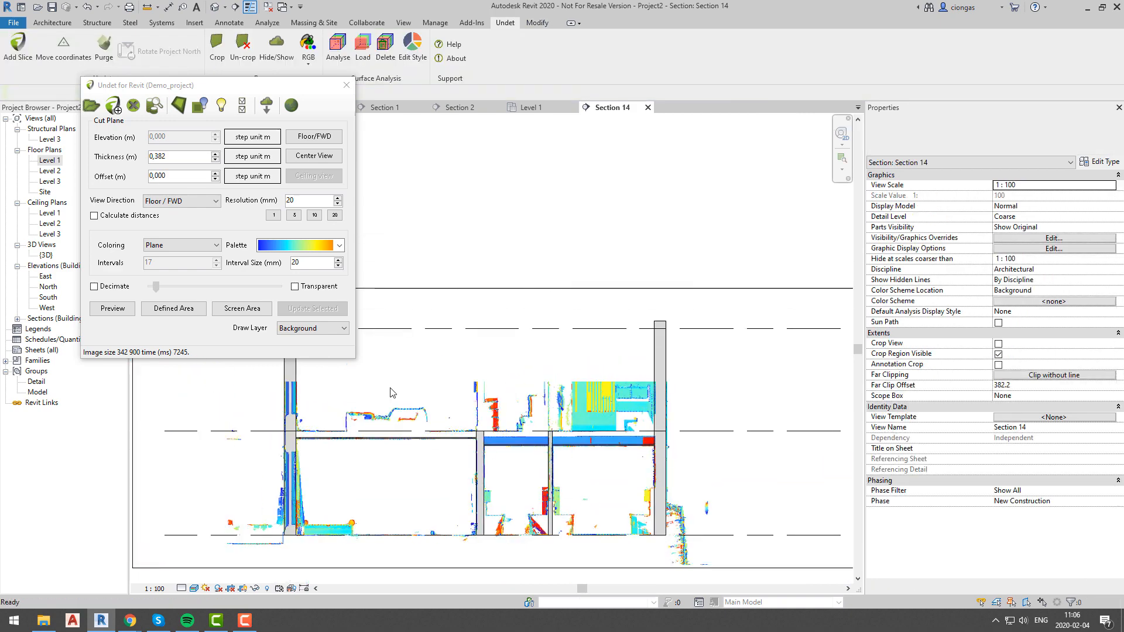
- Open Section 13 from the Level 1 floor plan and create a 0.382 m thick Floor / FWD slice over it at 20 mm resolution
click(346, 86)
click(545, 108)
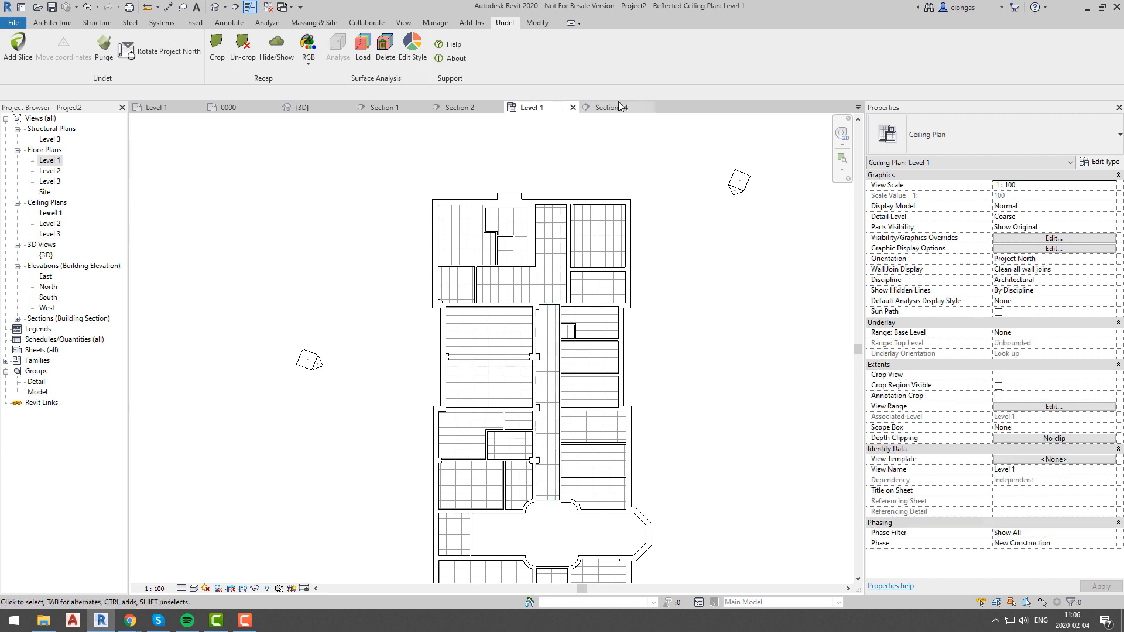
click(169, 107)
right_click(463, 451)
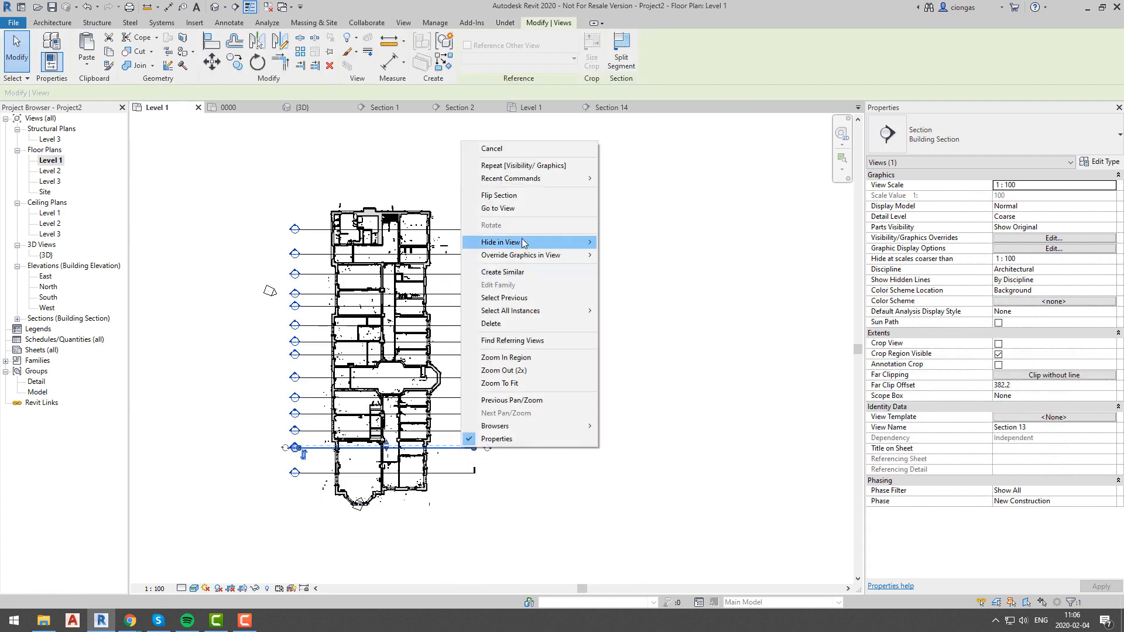
click(522, 208)
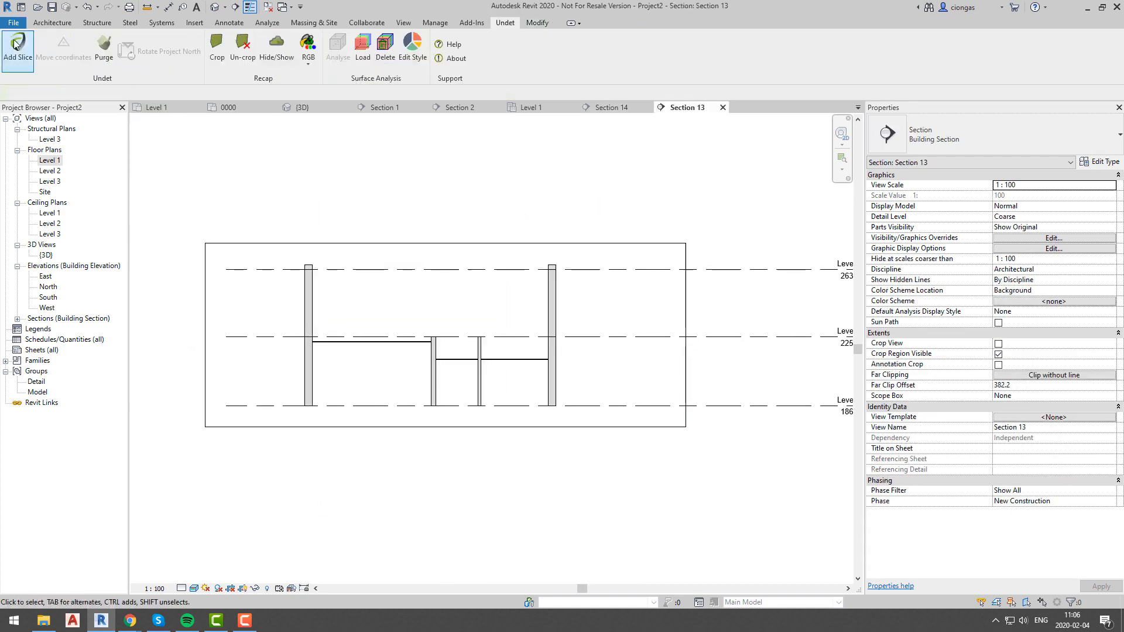
click(15, 44)
click(588, 511)
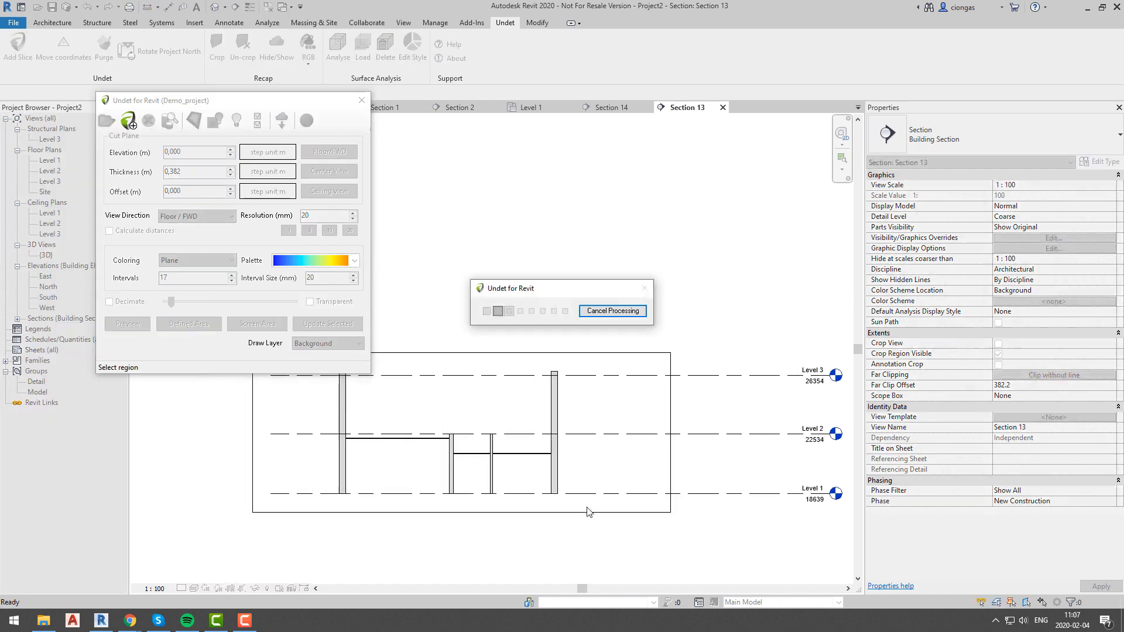
- Raise Section 13's corridor ceiling toward the slice's ceiling line and the east room's ceiling to a 3695 mm height offset
scroll(485, 456, up, 5)
click(485, 455)
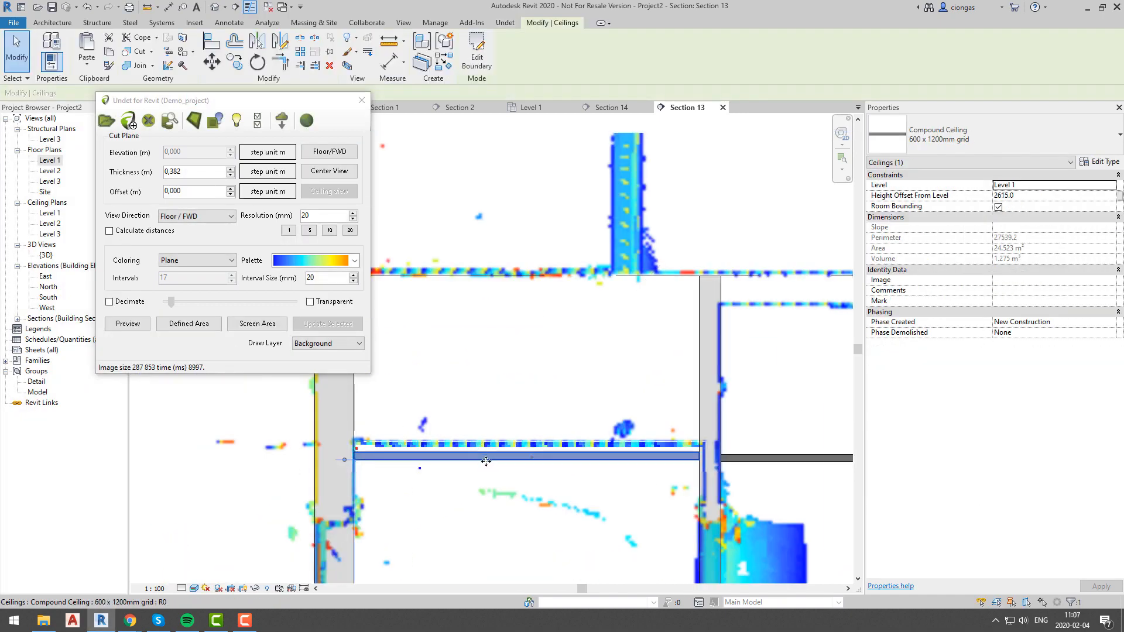
scroll(485, 455, down, 6)
click(549, 392)
scroll(550, 393, up, 6)
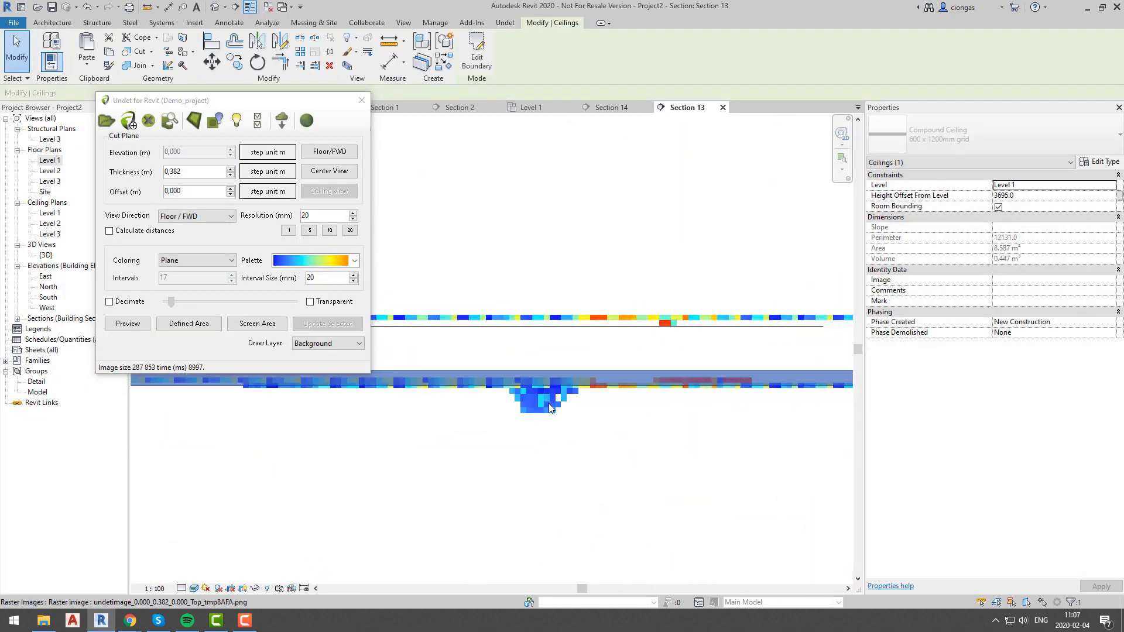
- Open Section 12 from the Level 1 floor plan and create a 0.382 m thick Floor / FWD defined-area slice with Plane coloring at 20 mm resolution
click(364, 100)
scroll(445, 436, down, 6)
click(157, 108)
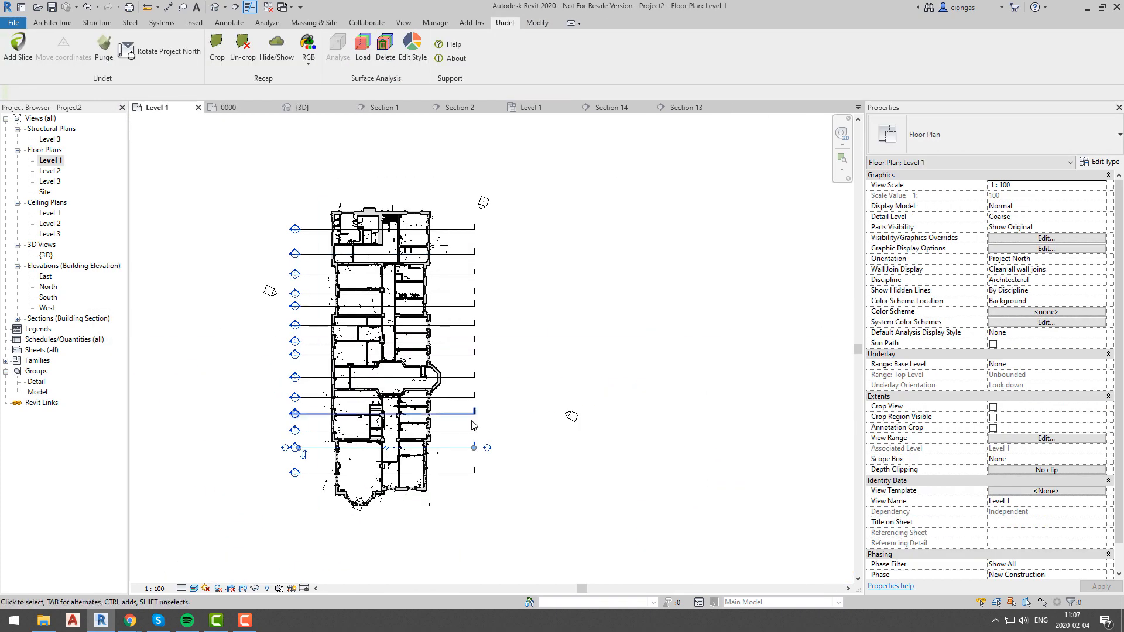
right_click(476, 433)
click(521, 192)
click(18, 44)
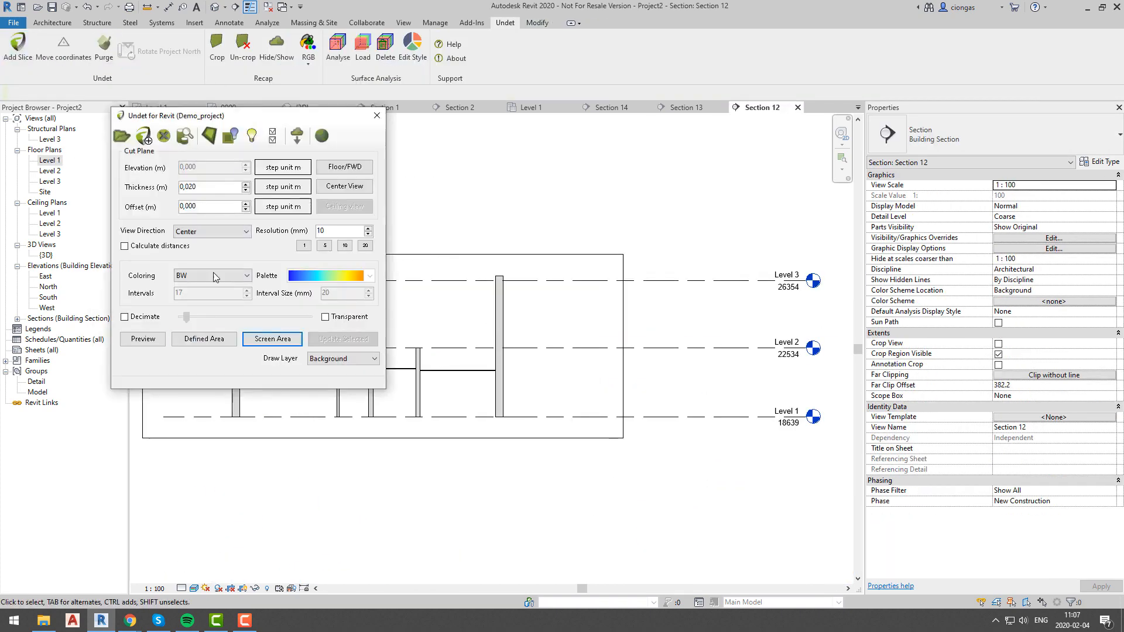
click(193, 339)
drag(755, 452, 714, 426)
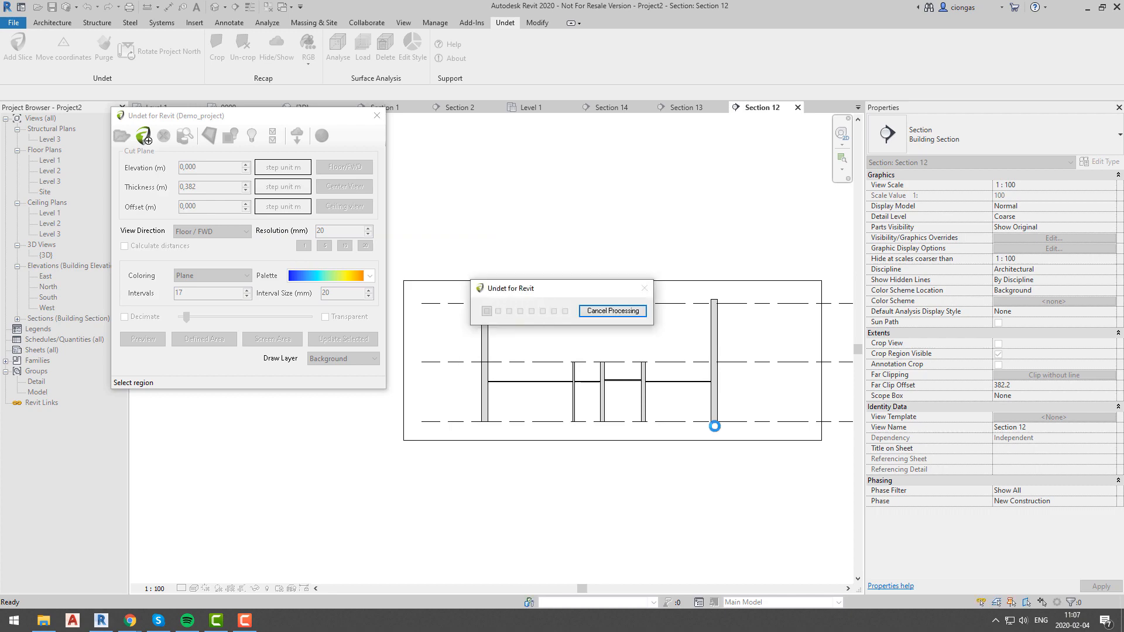
- Raise Section 12's small room ceiling to a 2650 mm height offset and the east room's ceiling to 3685 mm
scroll(606, 380, up, 6)
key(Escape)
click(534, 388)
scroll(535, 393, up, 3)
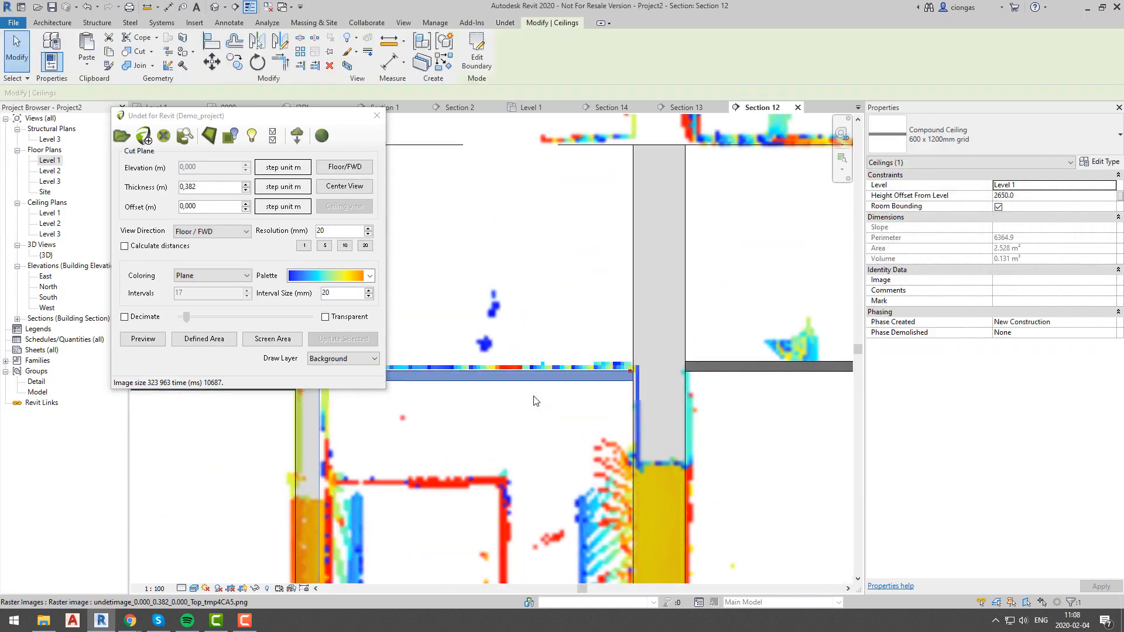
scroll(534, 400, down, 3)
middle_drag(643, 424, 398, 391)
drag(669, 365, 668, 278)
scroll(667, 281, up, 4)
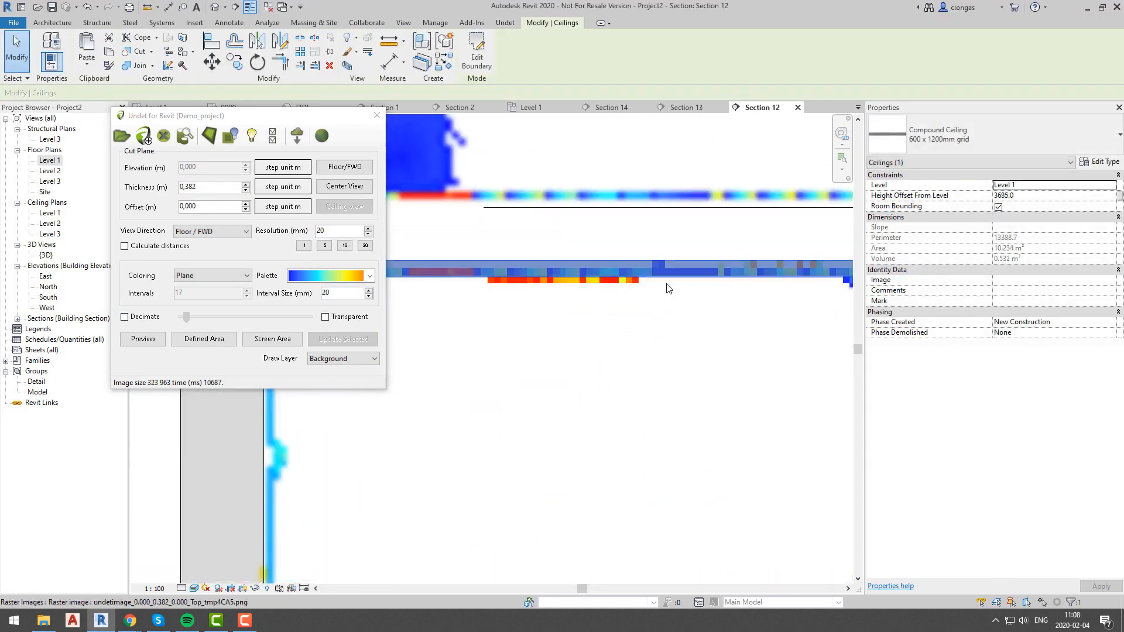
- Try to raise the west room's ceiling in Section 12 to a 3610 mm height offset to match the slice
scroll(634, 341, down, 5)
middle_drag(222, 397, 555, 398)
click(555, 390)
click(537, 393)
drag(538, 394, 546, 339)
scroll(521, 327, up, 4)
key(Up)
key(Escape)
scroll(450, 405, down, 4)
click(476, 414)
scroll(477, 413, up, 3)
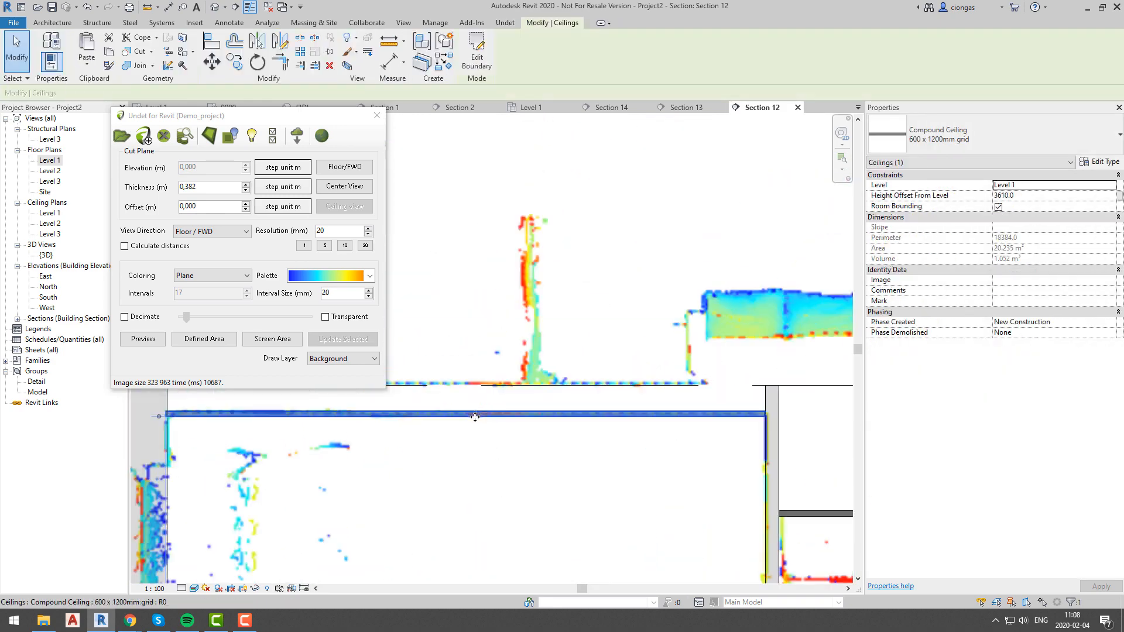
- Undo the last height changes to Section 12's west room ceiling
middle_drag(765, 415, 574, 412)
scroll(573, 412, up, 2)
scroll(574, 412, down, 5)
key(Escape)
key(ctrl+z)
key(ctrl+z)
- Raise the west room's ceiling in Section 12 to a 3625 mm height offset, matching the slice's ceiling line
click(579, 394)
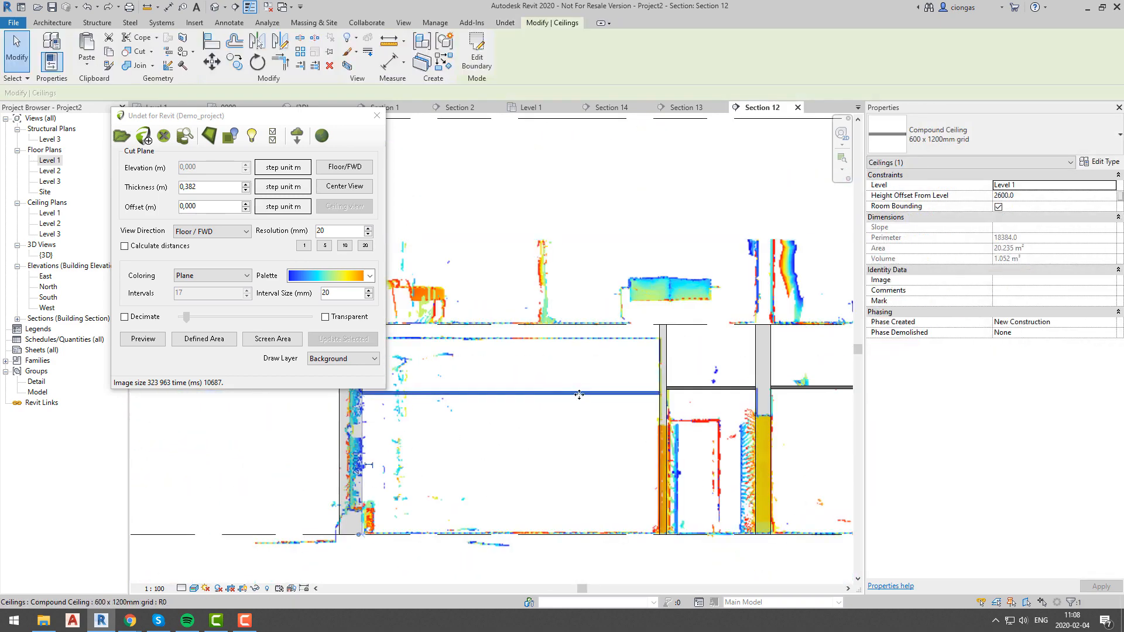
drag(578, 394, 577, 323)
key(Down)
key(Down)
scroll(595, 345, up, 4)
key(Down)
scroll(591, 351, up, 1)
scroll(544, 355, down, 2)
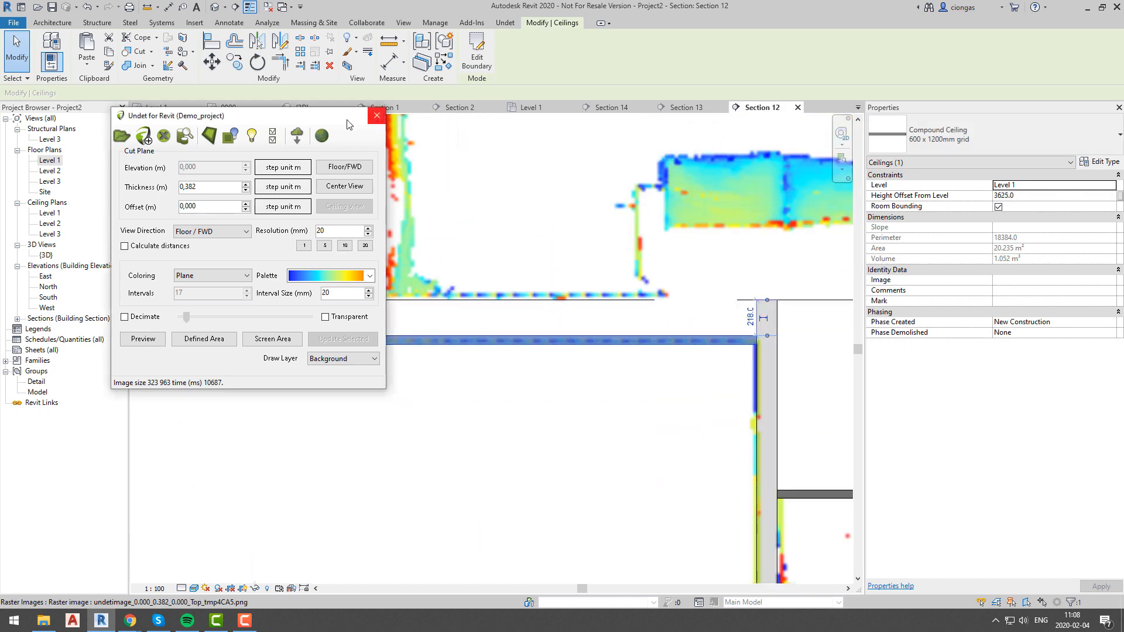
- Open Section 11 from the Level 1 floor plan and create a 0.382 m thick Floor / FWD defined-area slice at 20 mm resolution
double_click(50, 160)
click(464, 414)
middle_drag(464, 414, 573, 436)
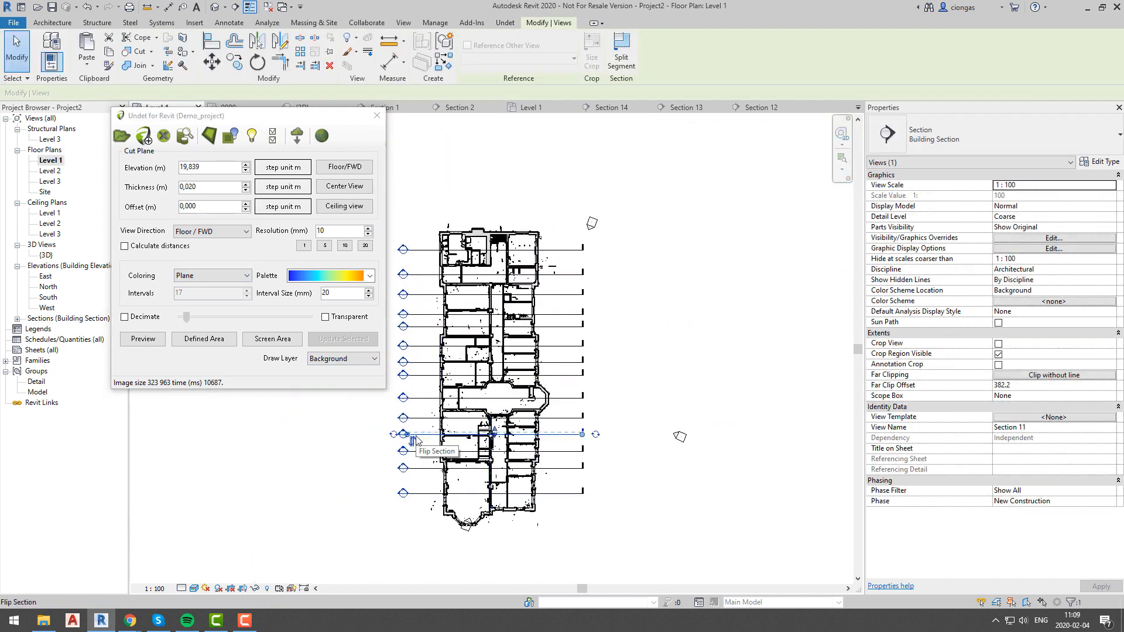
right_click(420, 435)
click(456, 198)
middle_drag(588, 386, 598, 447)
click(344, 168)
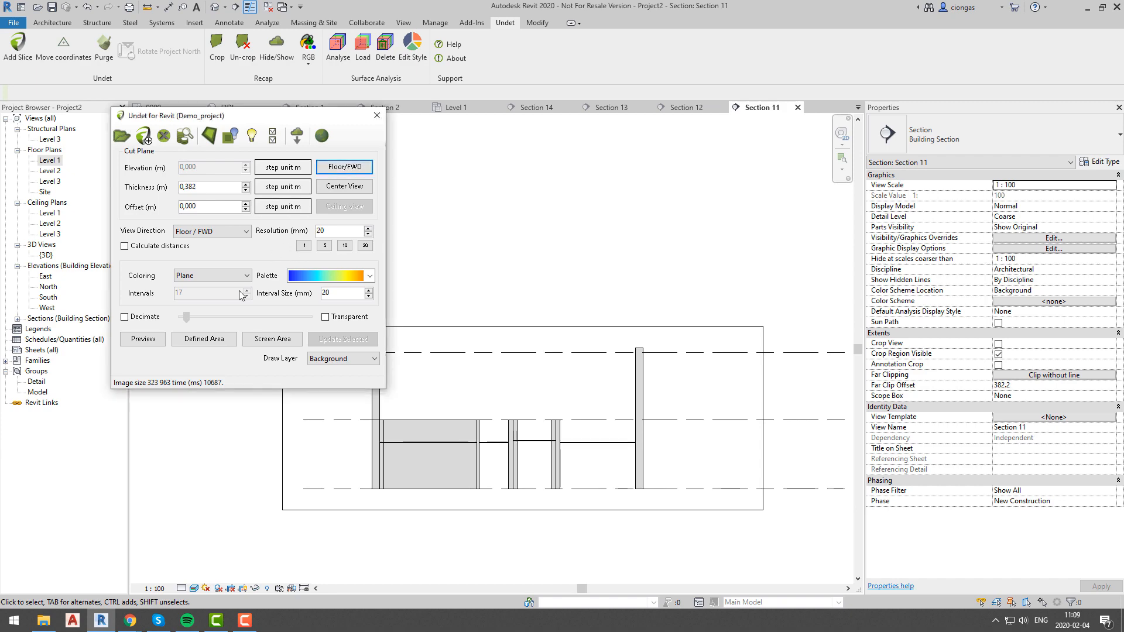
click(205, 339)
drag(341, 400, 665, 508)
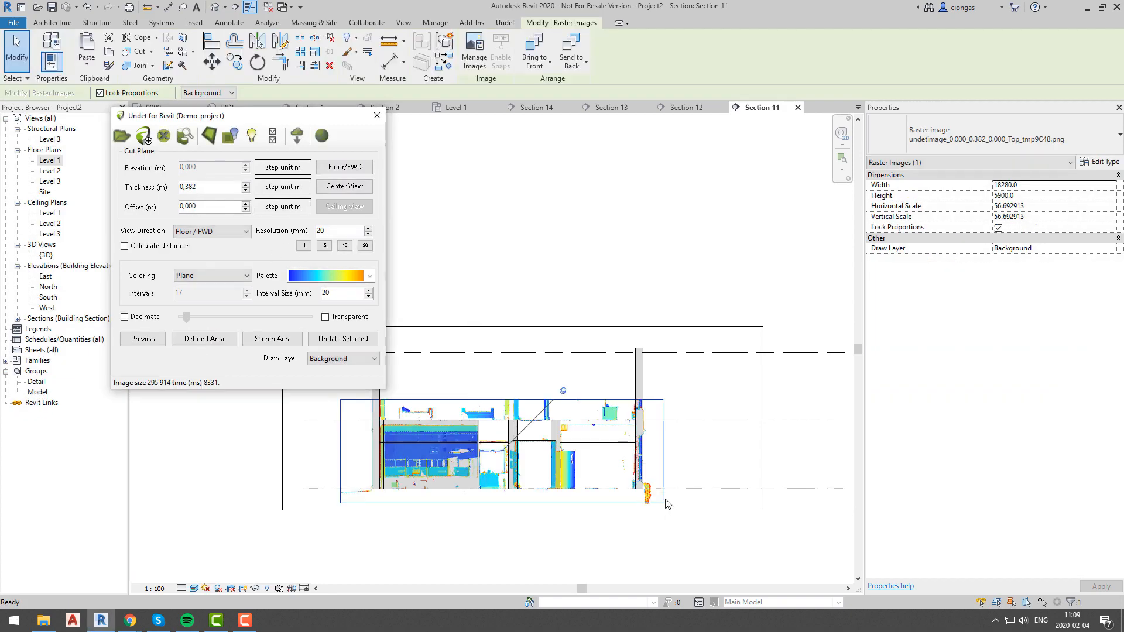
- Raise the ceiling of Section 11's small room west of the corridor to a 2700 mm height offset
scroll(450, 419, up, 5)
click(450, 420)
key(Up)
key(Up)
key(Up)
key(Up)
key(Up)
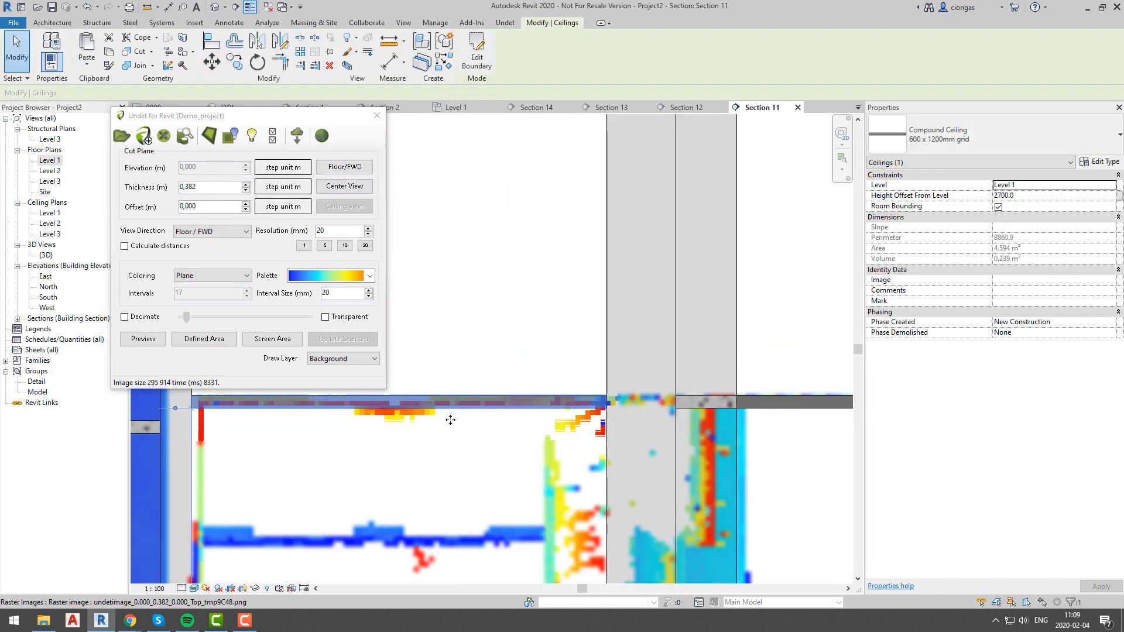
- Raise the east room's ceiling in Section 11 toward the ceiling line in the slice
scroll(449, 419, down, 4)
middle_drag(702, 465, 302, 448)
click(576, 405)
key(Up)
key(Up)
key(Up)
key(Up)
key(Up)
key(Up)
key(Up)
key(Up)
key(Up)
key(Up)
key(Up)
key(Up)
key(Up)
key(Up)
key(Up)
key(Up)
key(Up)
key(Up)
key(Up)
key(Up)
key(Up)
key(Up)
key(Up)
key(Up)
key(Up)
key(Up)
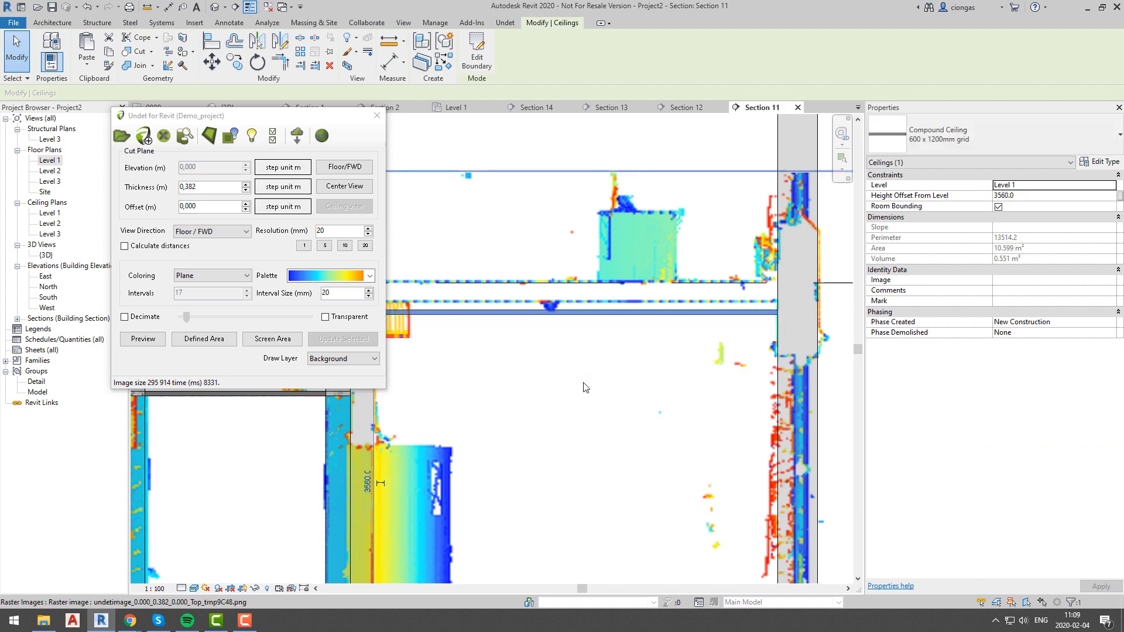
scroll(584, 316, up, 5)
scroll(649, 398, down, 7)
- Raise the west room's ceiling in Section 11 toward the ceiling line in the slice
middle_drag(189, 466, 541, 460)
scroll(540, 455, up, 3)
click(545, 434)
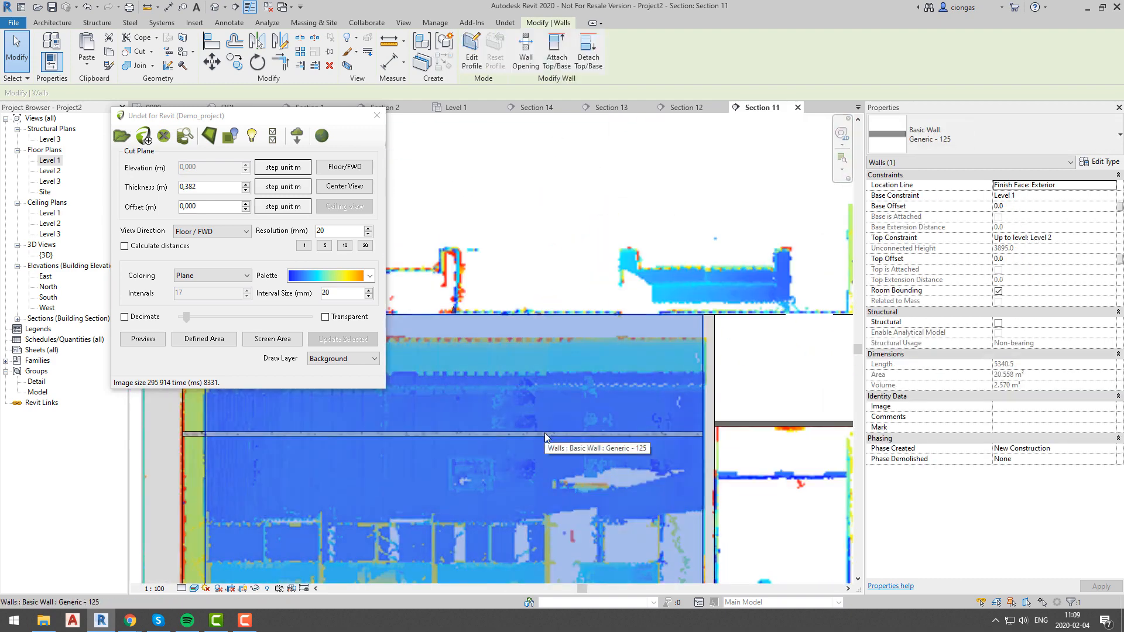
key(Escape)
click(583, 434)
key(Up)
key(Up)
key(Up)
key(Up)
key(Up)
key(Up)
key(Up)
key(Up)
key(Up)
key(Up)
key(Up)
key(Up)
key(Up)
key(Up)
key(Up)
key(Up)
key(Up)
key(Up)
key(Up)
key(Up)
key(Up)
key(Up)
key(Up)
key(Up)
key(Up)
key(Up)
key(Up)
key(Up)
key(Up)
key(Up)
key(Up)
key(Up)
key(Up)
key(Up)
key(Up)
key(Up)
key(Up)
key(Up)
key(Up)
key(Up)
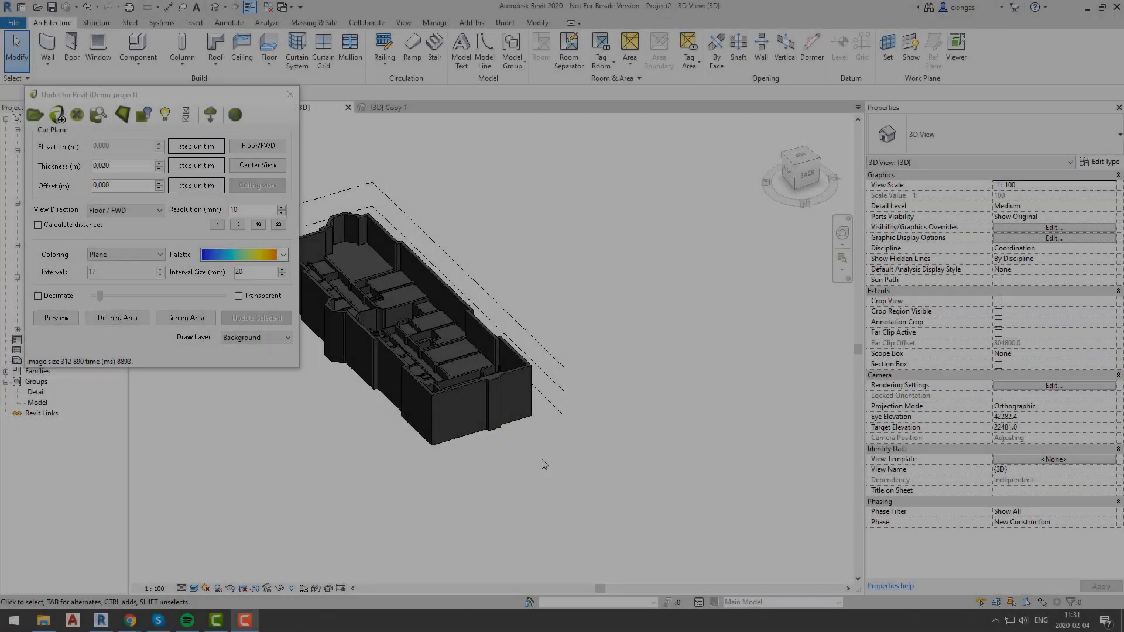
- Review the modelled ceilings in the 3D view and open the Level 1 floor plan
scroll(599, 459, up, 6)
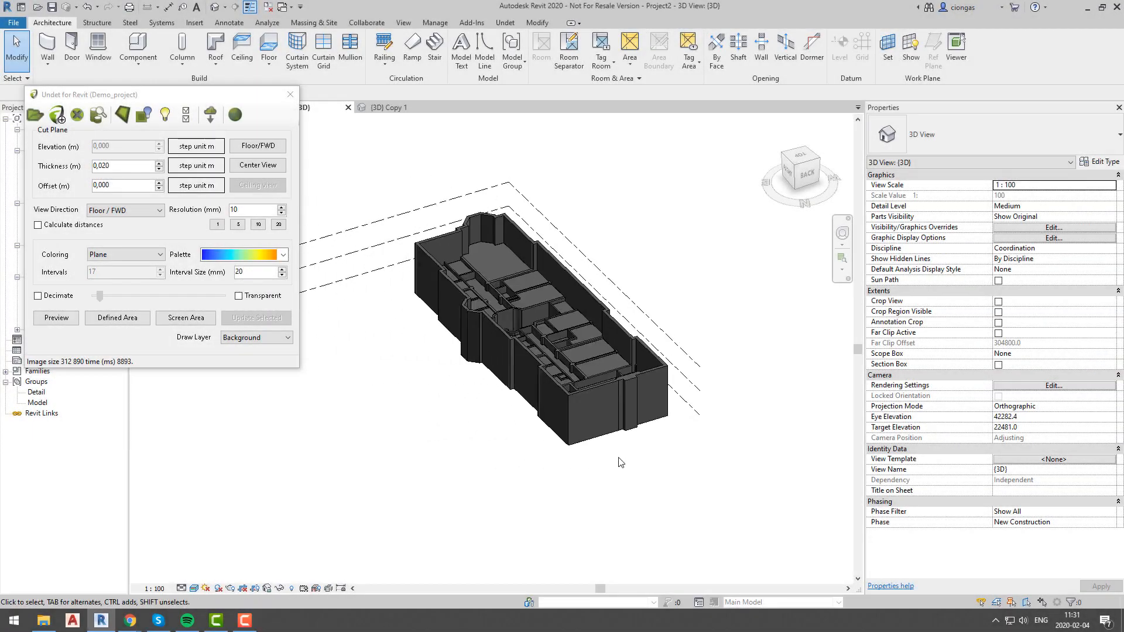
middle_drag(553, 353, 657, 555)
shift+middle_drag(620, 509, 553, 472)
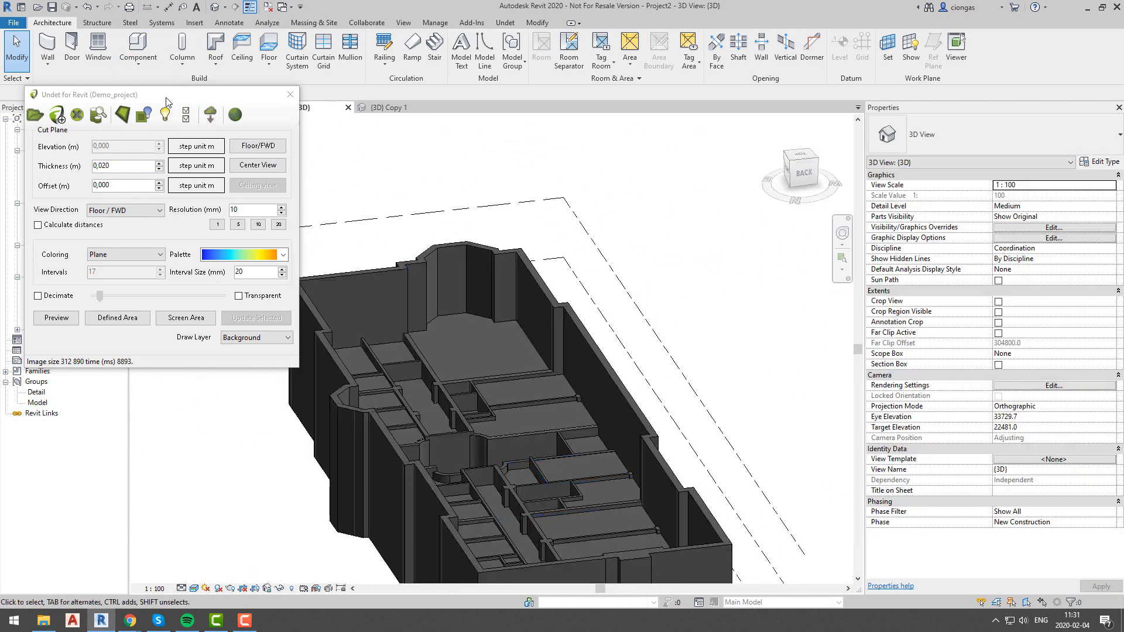
drag(167, 102, 265, 108)
double_click(51, 161)
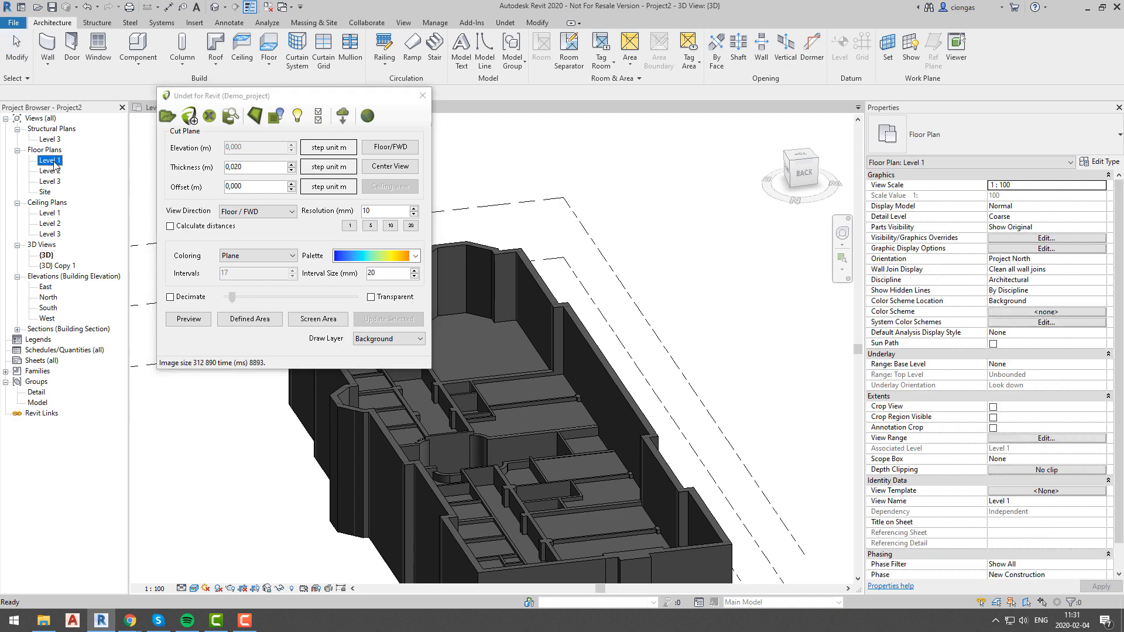
scroll(508, 390, down, 4)
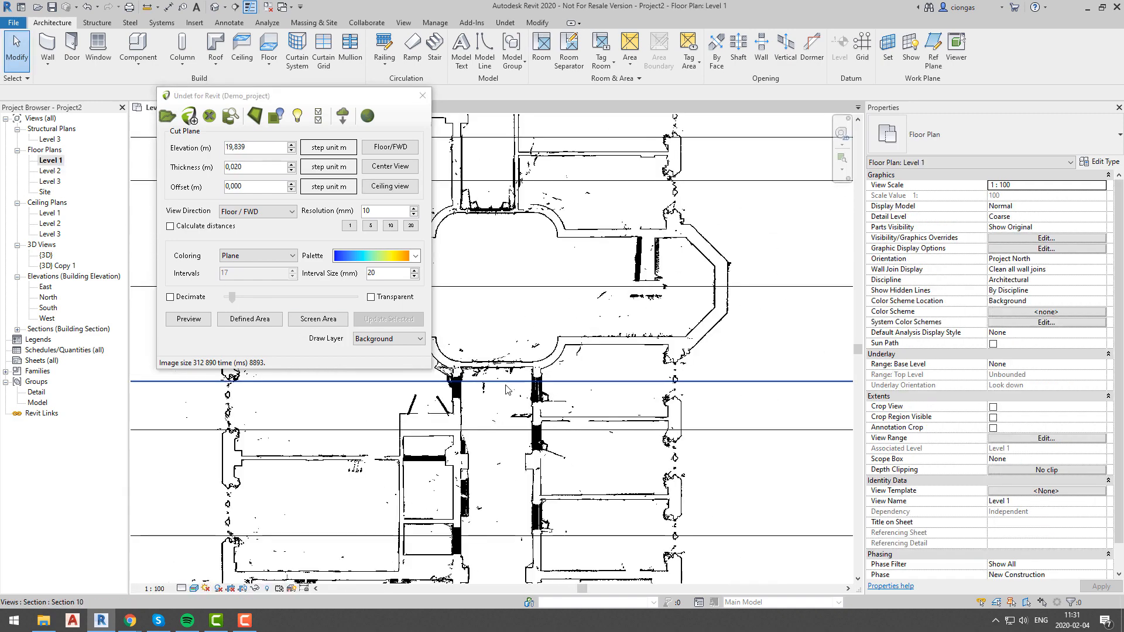
middle_drag(506, 390, 610, 410)
scroll(526, 395, down, 3)
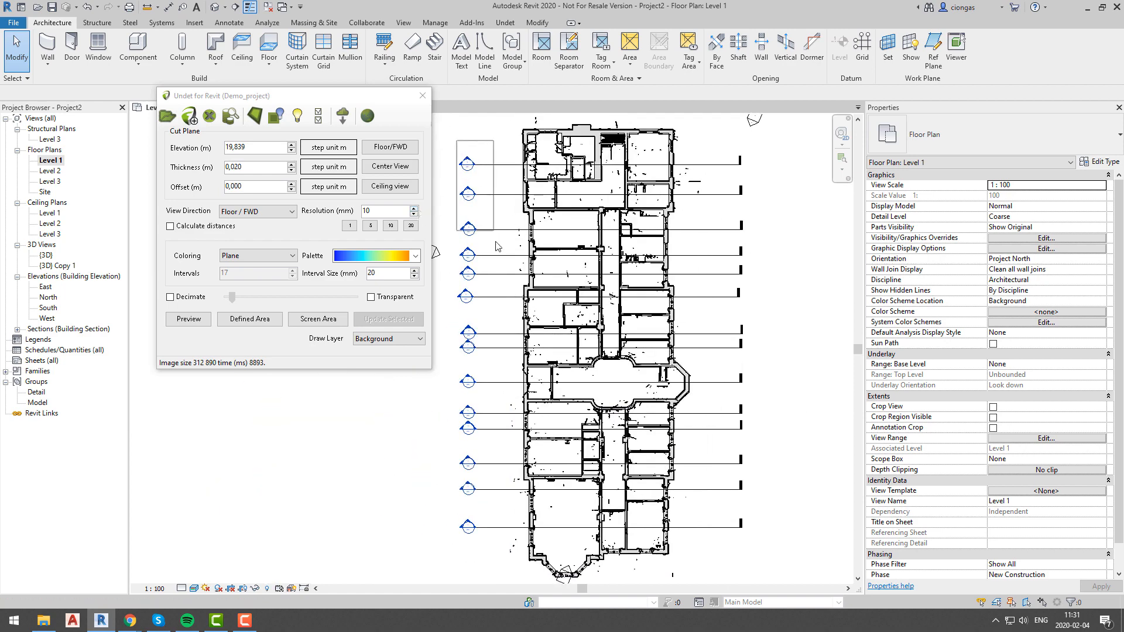
- Turn off the visibility of all four point cloud raster images on Level 1 in the Raster Manager
drag(495, 550, 440, 157)
right_click(453, 138)
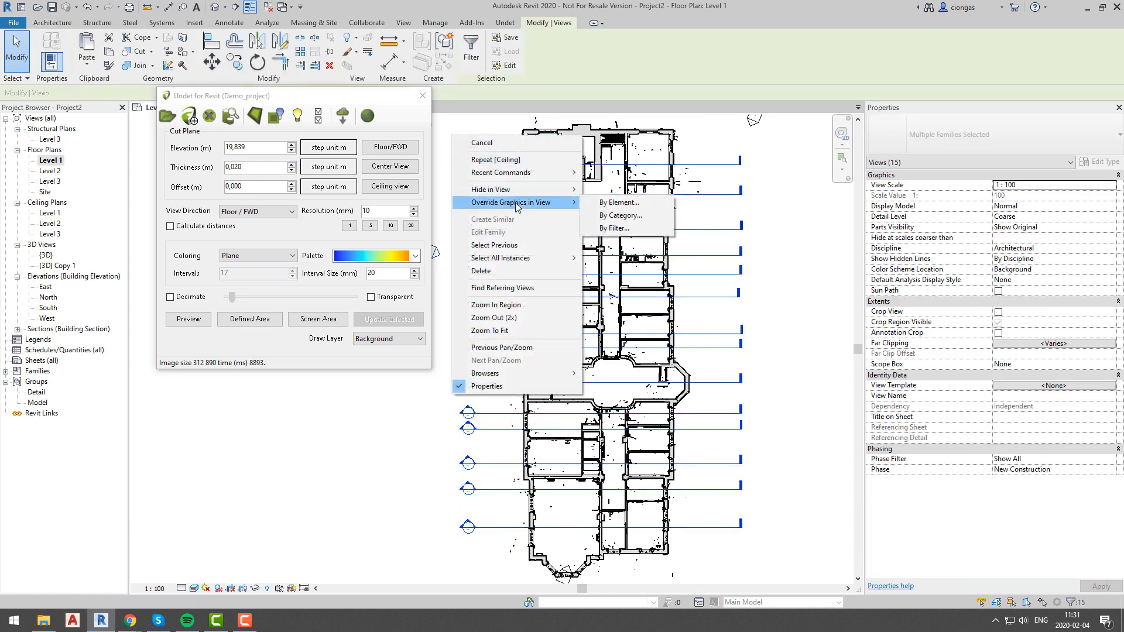
click(319, 123)
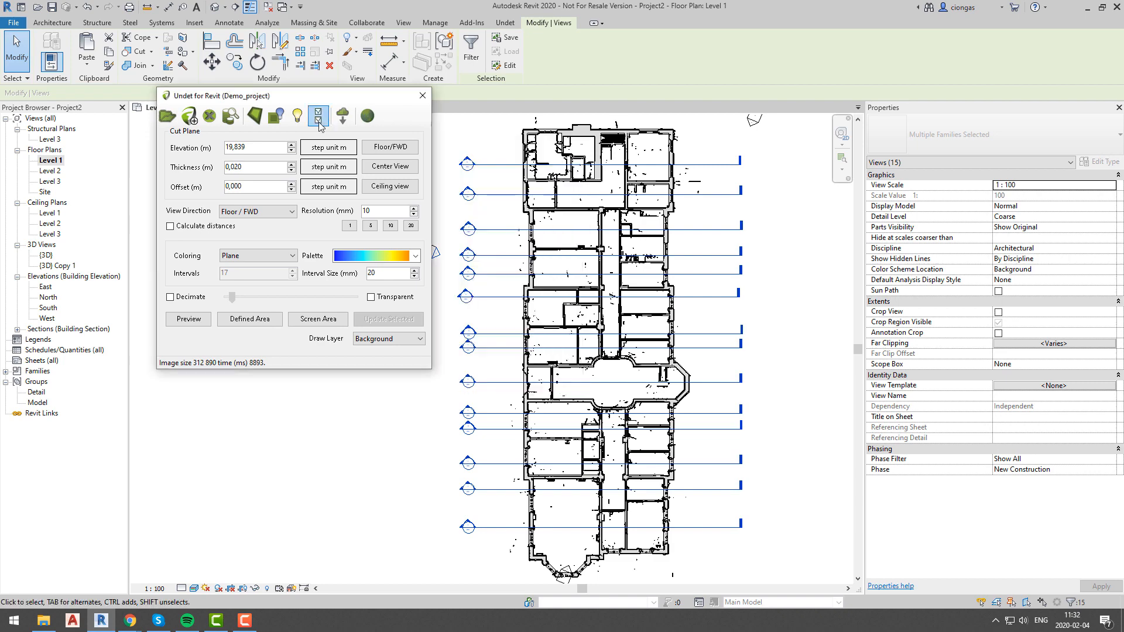
click(320, 119)
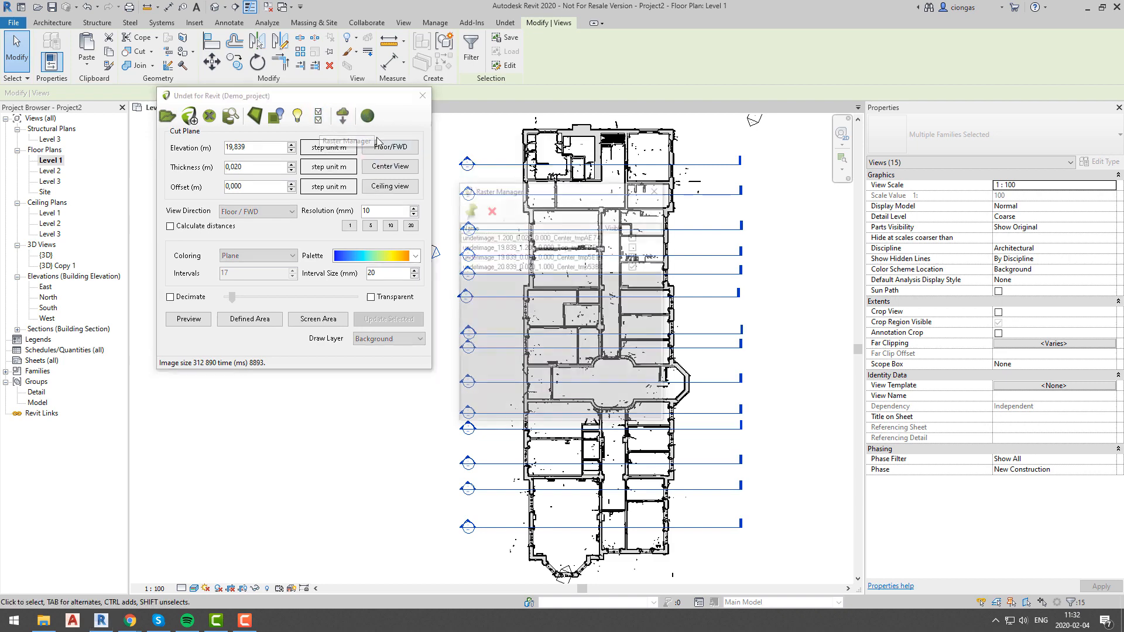
click(635, 267)
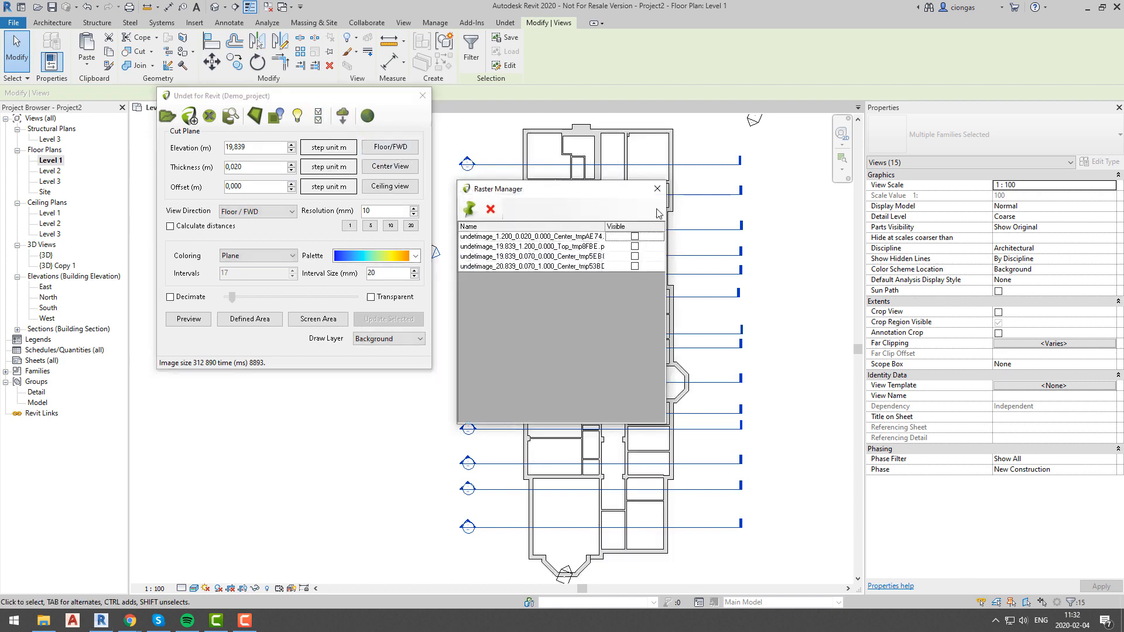
click(657, 188)
click(571, 182)
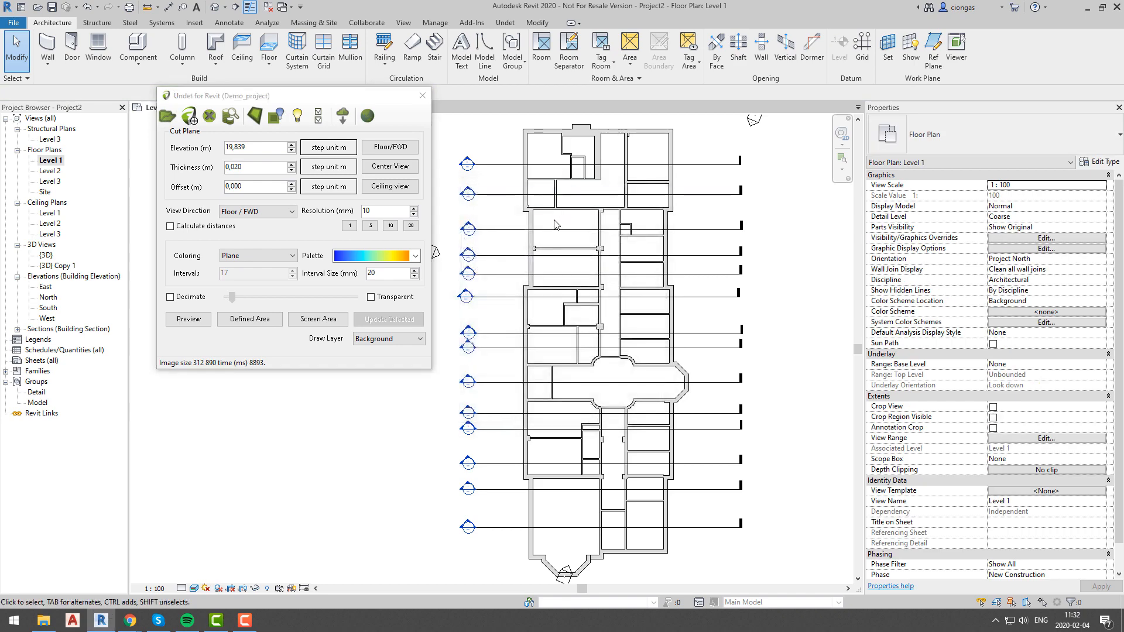
- Start an architectural Generic Floor - 400mm on Level 1 and sketch boundary loops along the inner walls of the two northwest rooms
scroll(556, 220, up, 5)
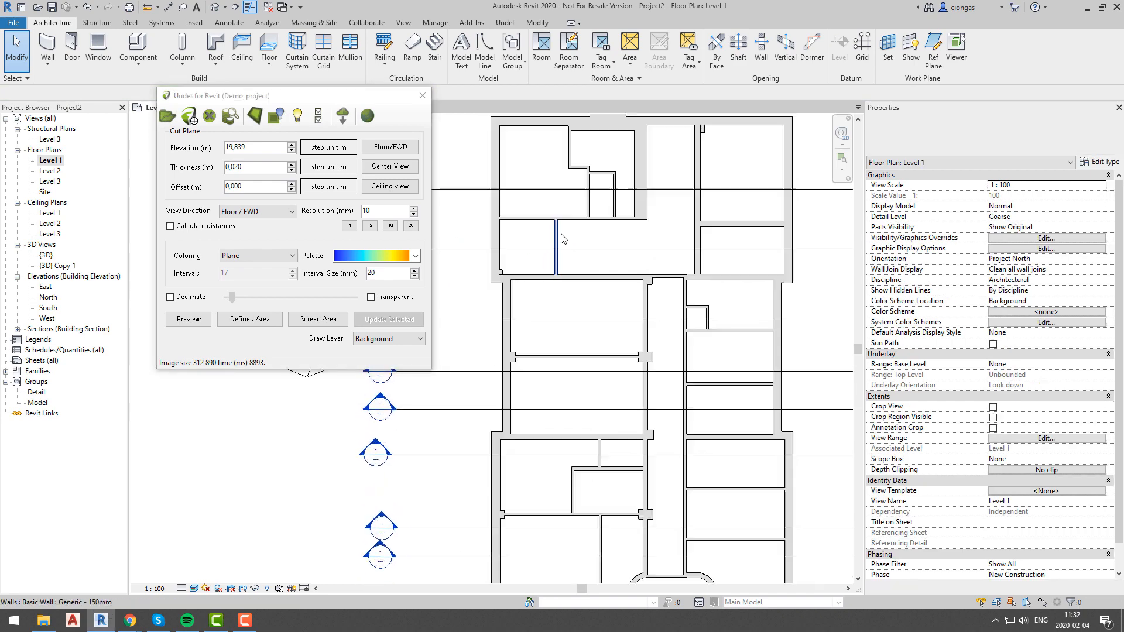
middle_drag(557, 240, 594, 424)
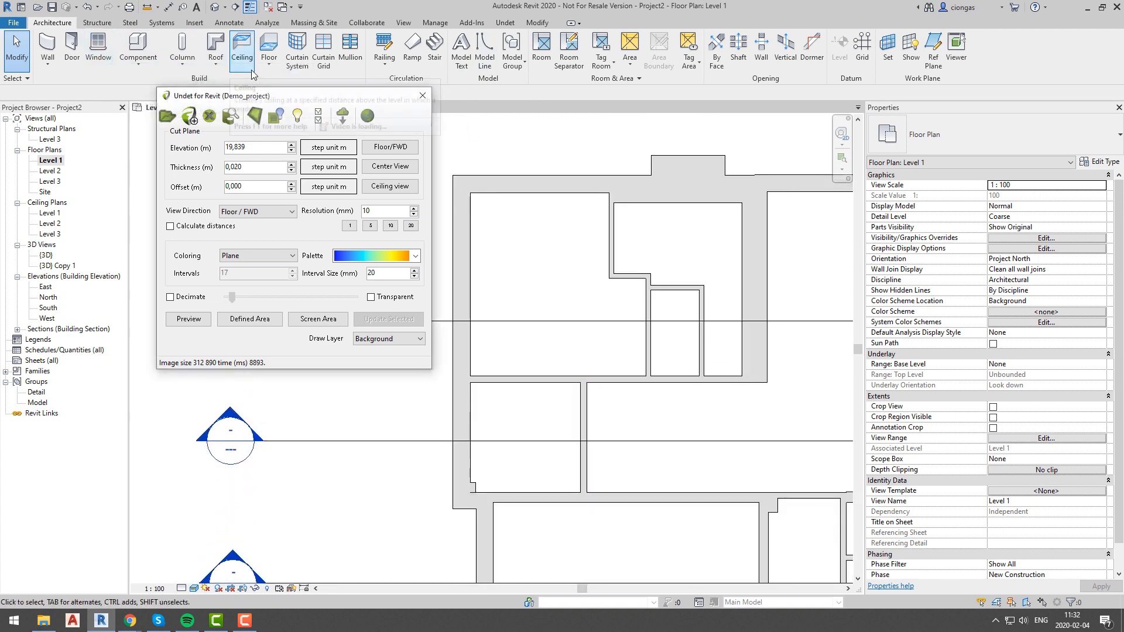
click(268, 62)
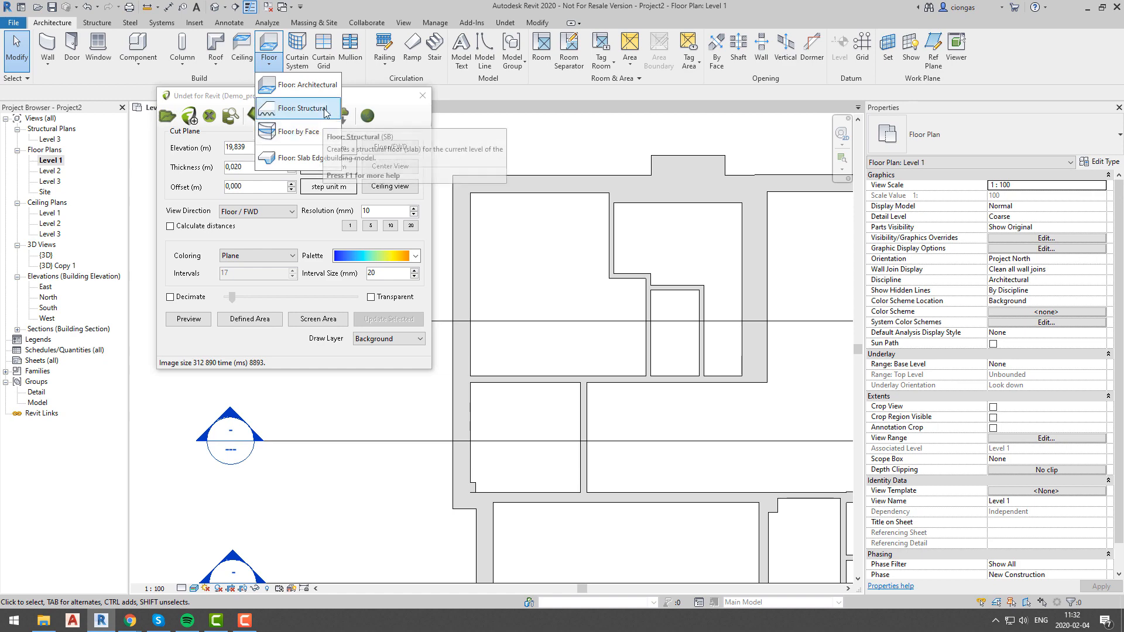
click(295, 84)
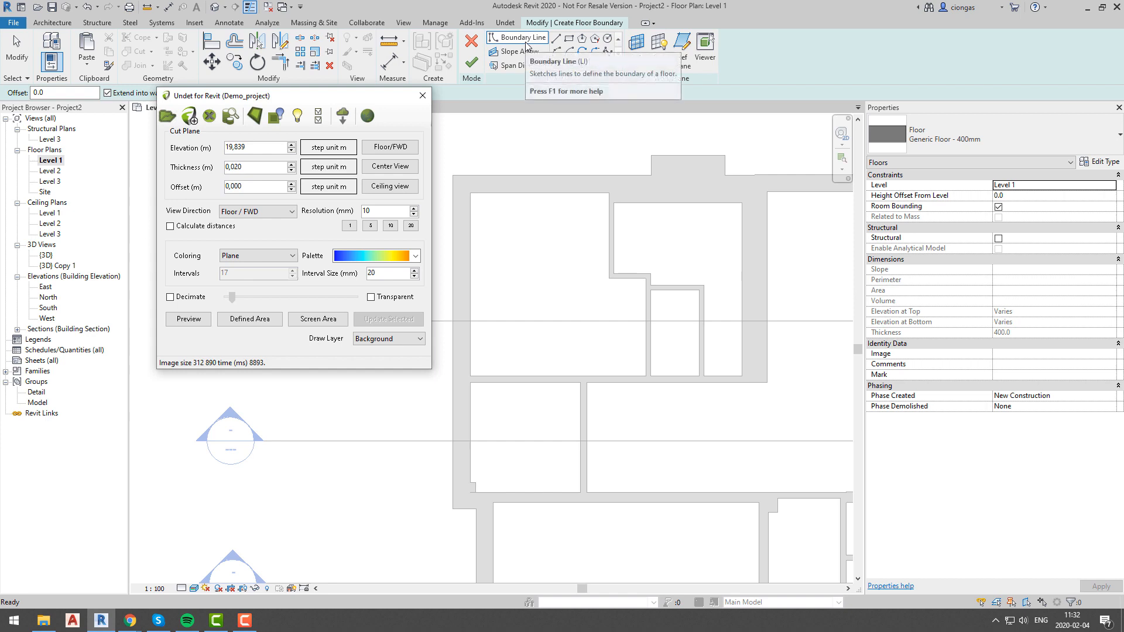
click(525, 44)
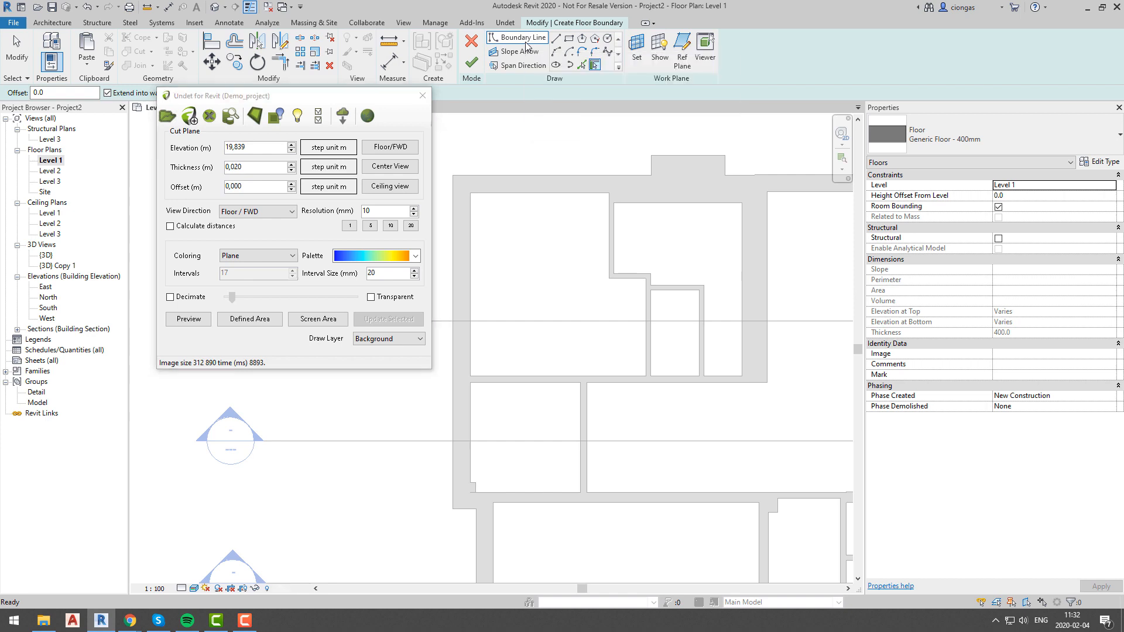
click(539, 193)
key(Escape)
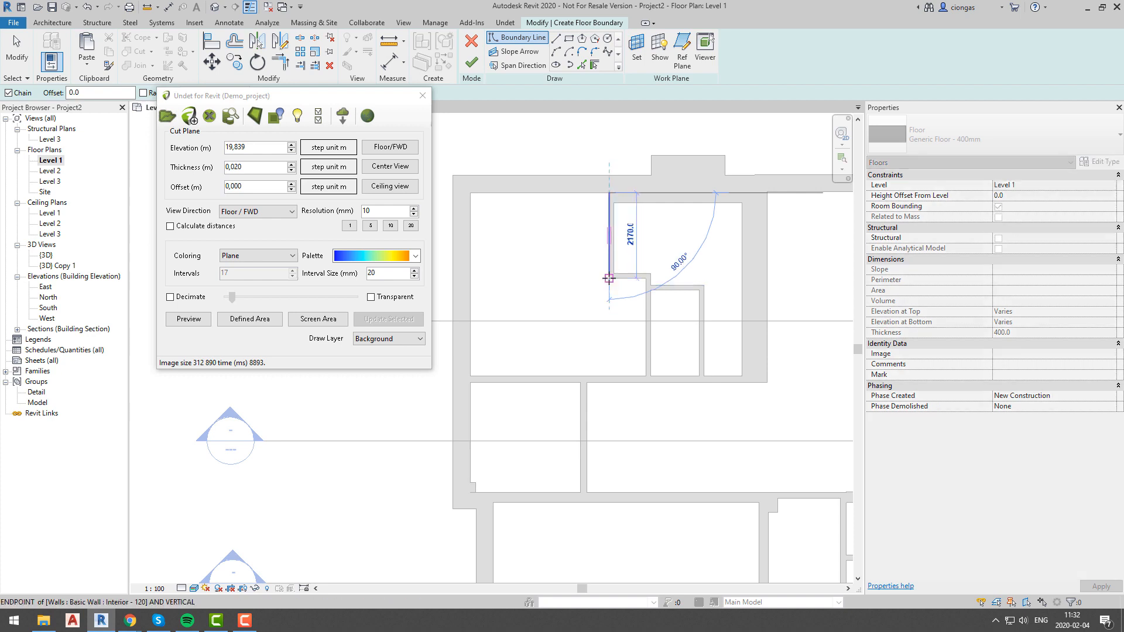
click(609, 196)
click(614, 203)
click(741, 203)
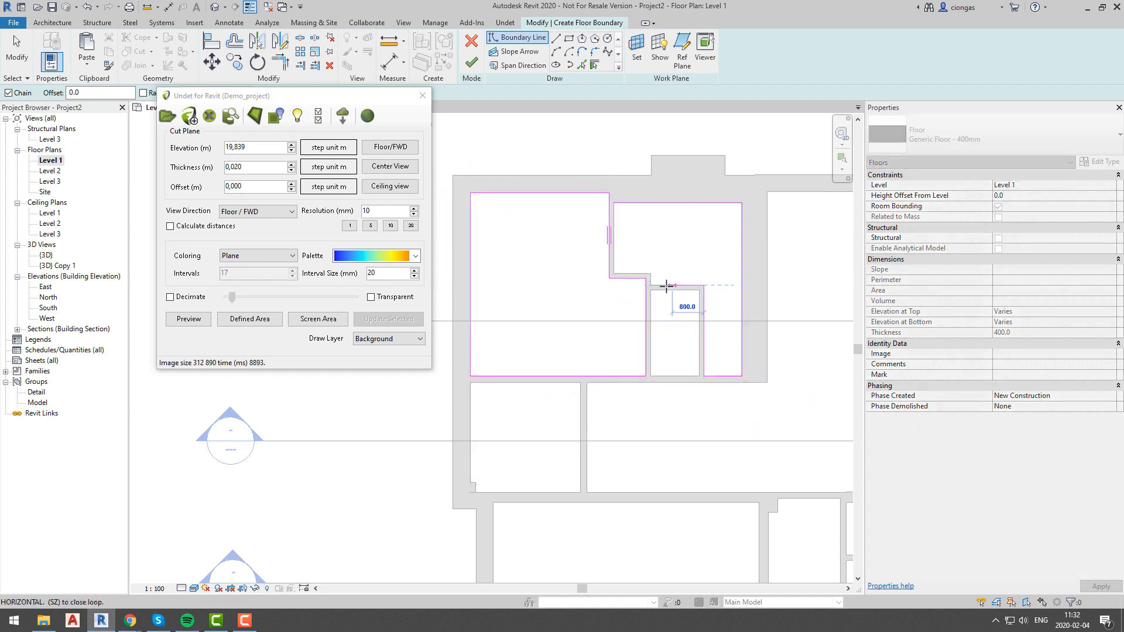
click(613, 203)
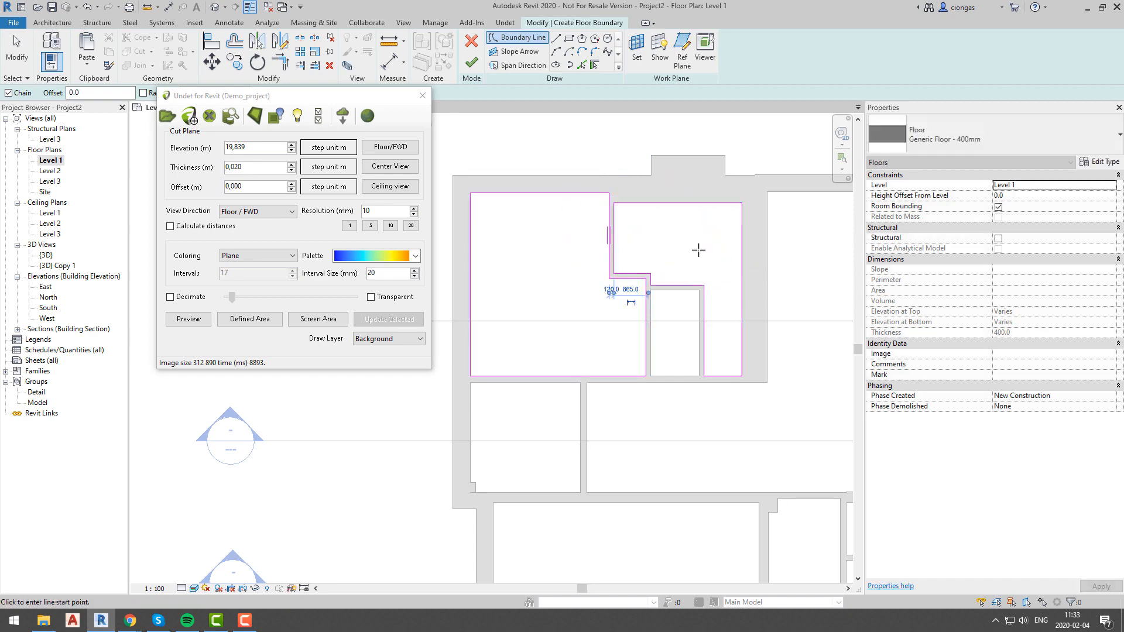
- Sketch the floor boundary along the inner walls of the small enclosed room between the two outlined rooms
click(697, 290)
scroll(651, 292, up, 2)
click(649, 290)
click(738, 286)
- Sketch the floor boundary along the inner walls of the small room south of the northwest rooms, following the notch in its southwest corner
scroll(729, 305, down, 1)
middle_drag(704, 383, 718, 289)
click(448, 319)
click(594, 319)
scroll(460, 465, up, 5)
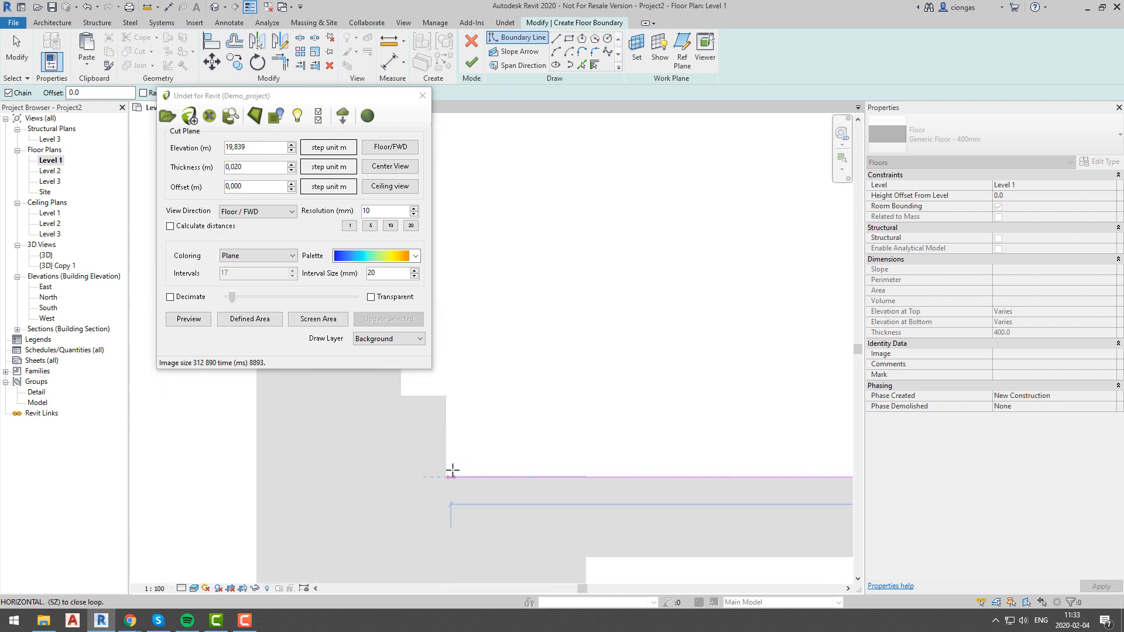
click(721, 483)
click(348, 485)
scroll(351, 484, down, 3)
middle_drag(410, 456, 497, 605)
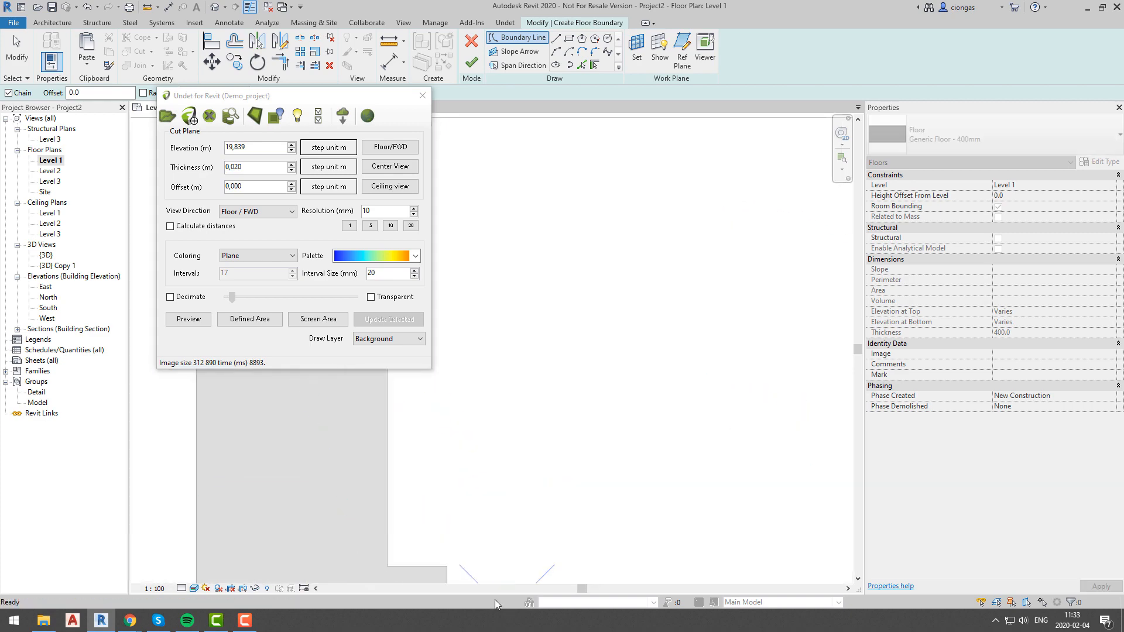
click(387, 566)
scroll(430, 556, down, 4)
click(542, 294)
scroll(556, 310, down, 2)
scroll(452, 347, up, 2)
- Sketch the floor boundary around the L-shaped corridor space, following its inner walls and the step near its southeast corner
click(450, 348)
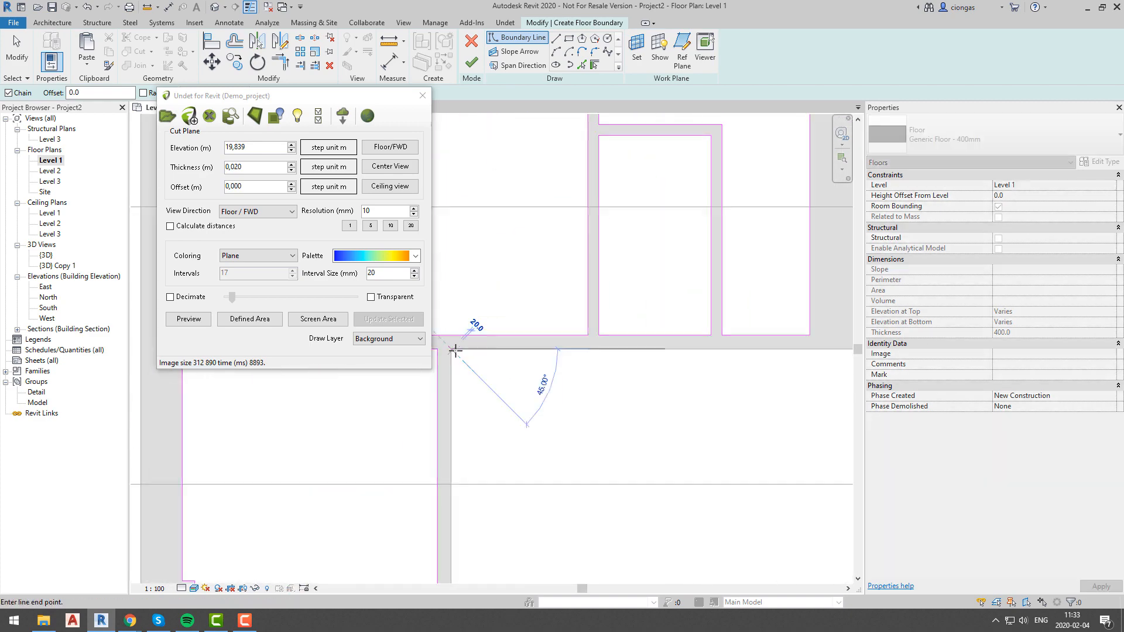
scroll(455, 351, down, 3)
click(610, 350)
click(610, 183)
scroll(760, 447, up, 5)
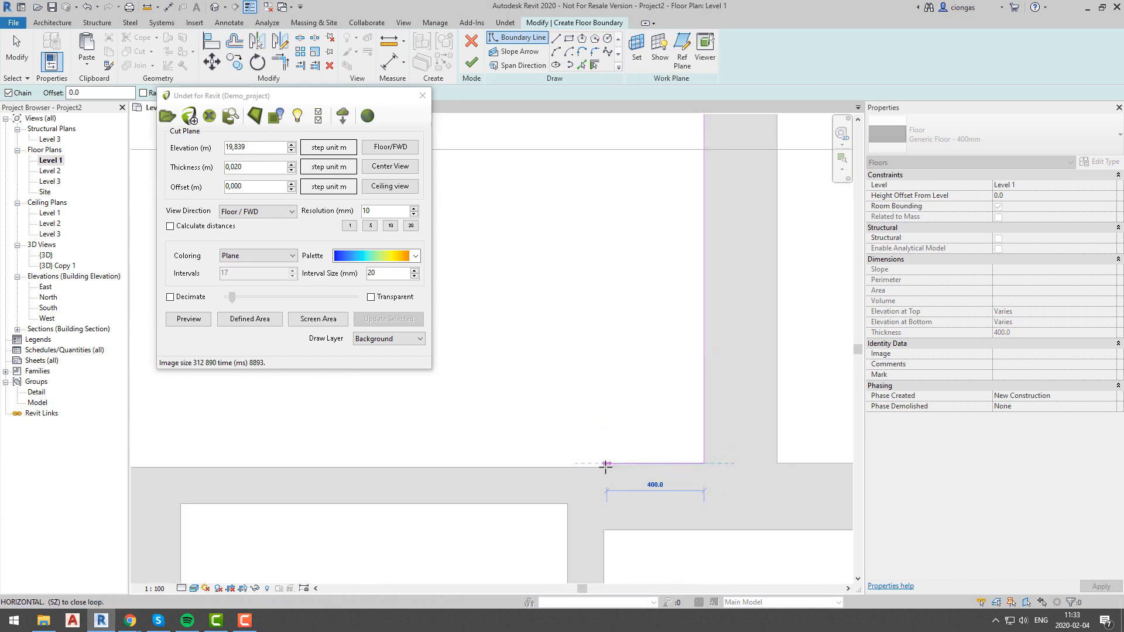
click(606, 466)
scroll(409, 457, down, 6)
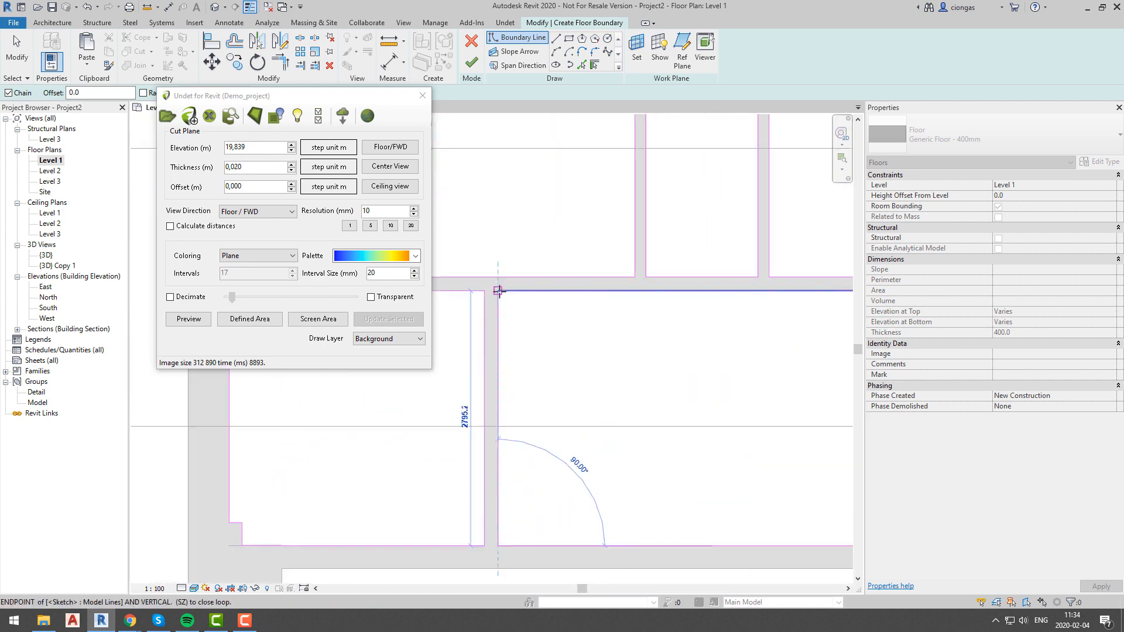
scroll(575, 381, up, 4)
click(578, 377)
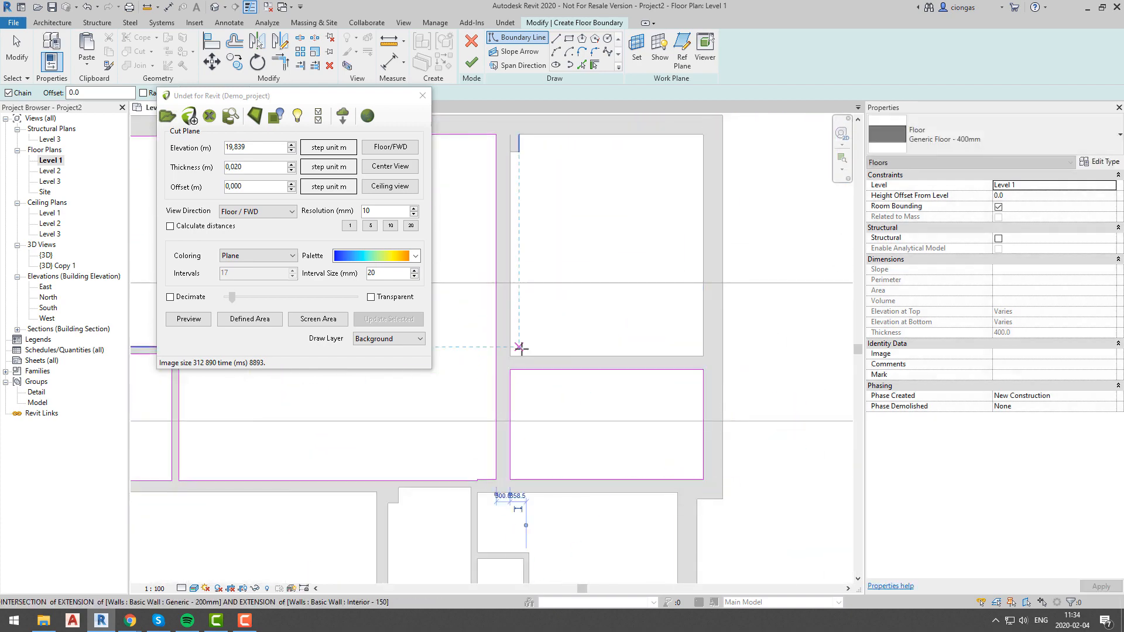
- Outline the two rooms on the east side of the north block along their inner walls and finish the floor sketch
click(696, 355)
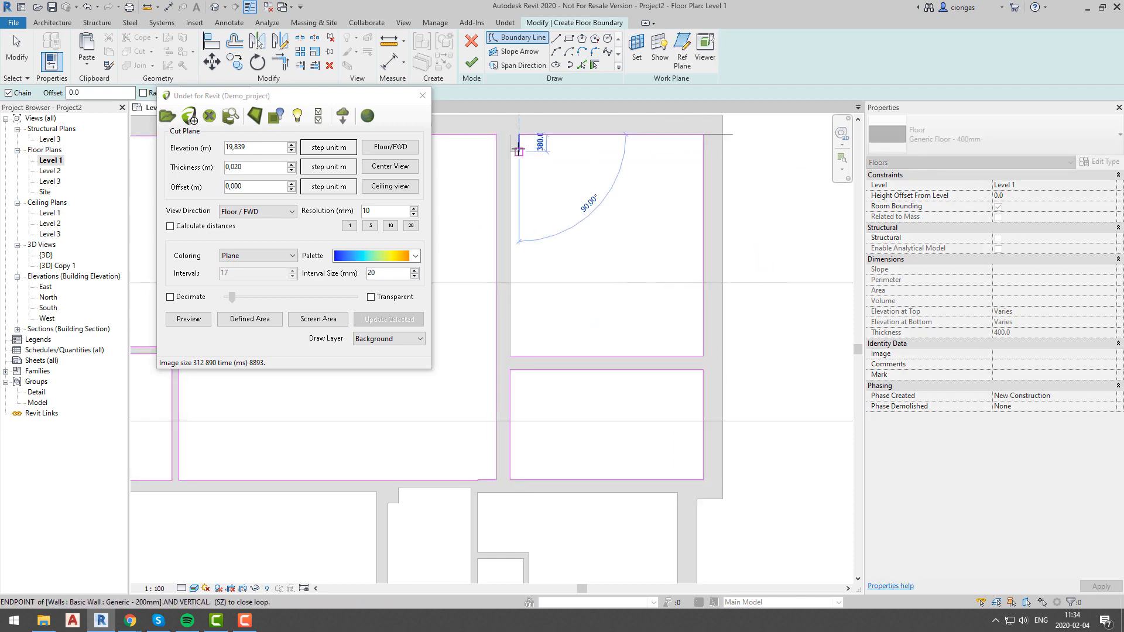
click(471, 63)
key(Escape)
- Open Section 1 to check the new floor and duplicate its type as Generic Floor - 50 with a 50 mm structure layer
right_click(688, 314)
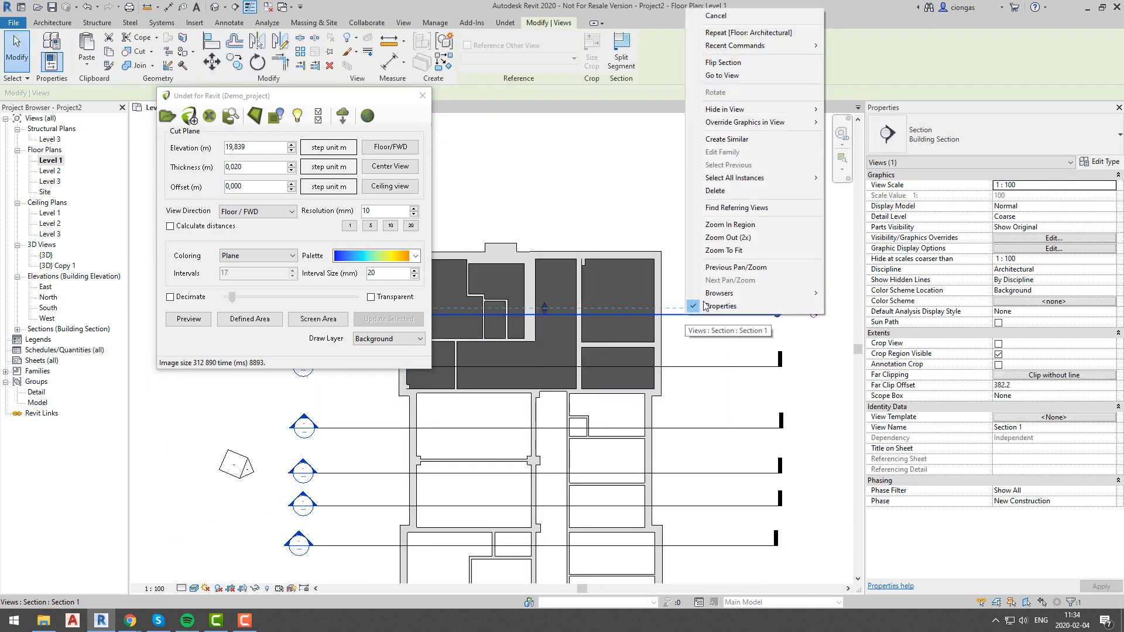
click(721, 75)
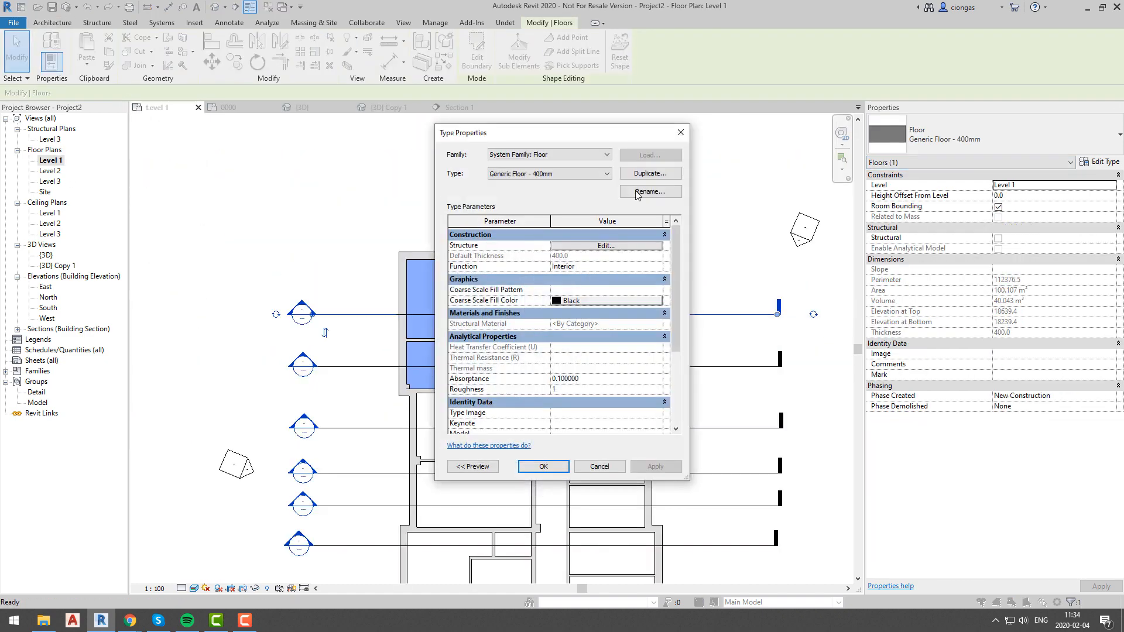
click(637, 192)
drag(583, 299, 557, 299)
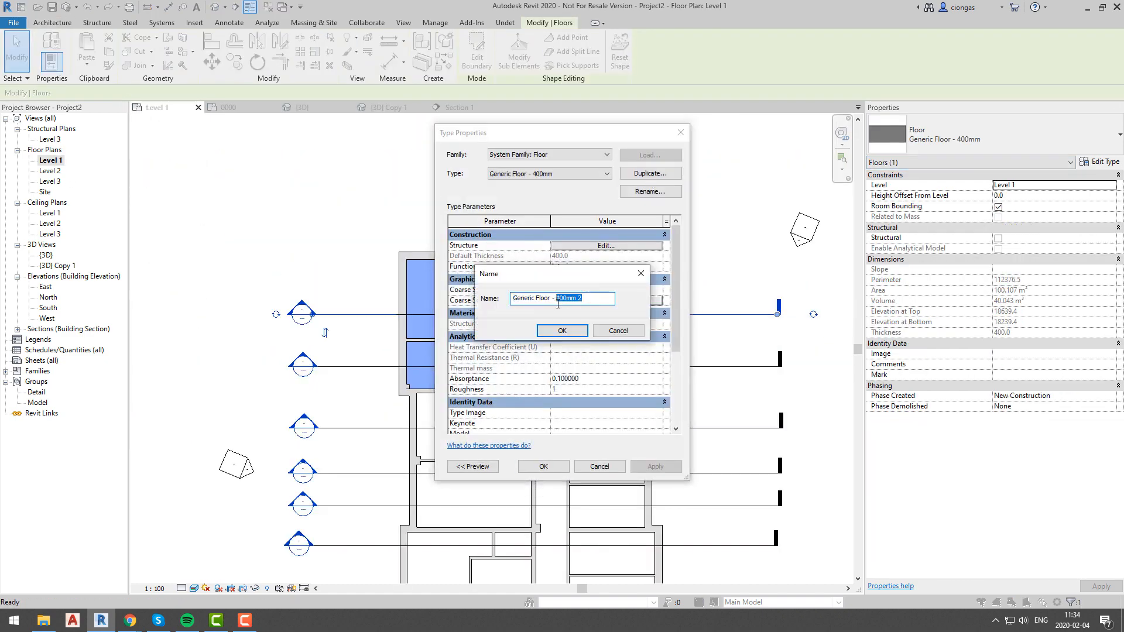
text(50)
click(562, 331)
click(605, 246)
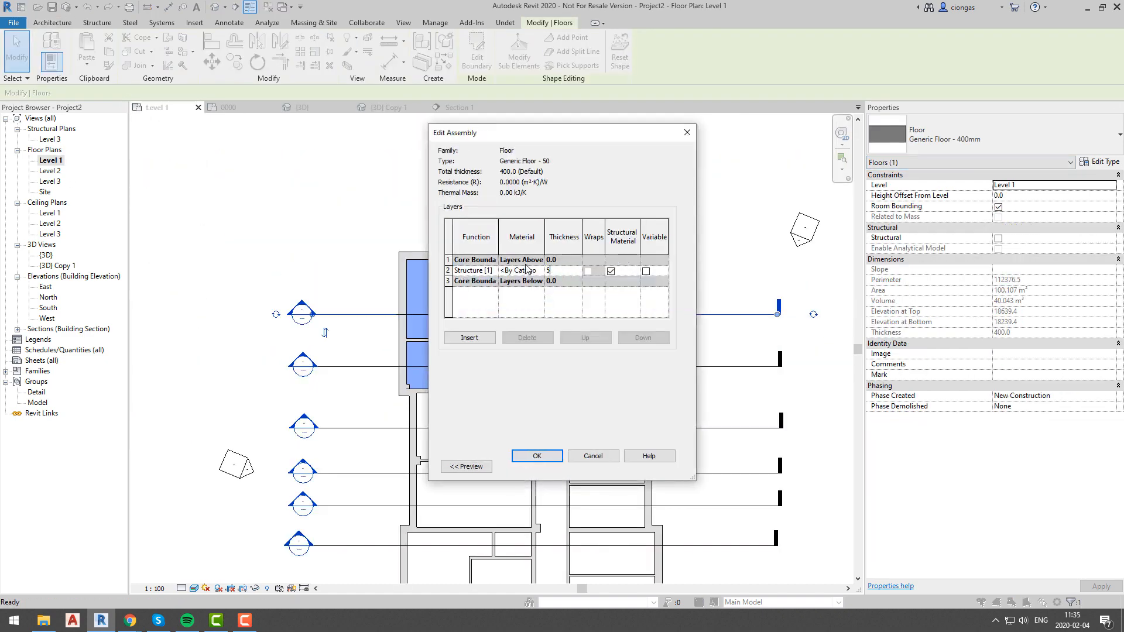
click(599, 466)
- In Section 1, raise the north block's floor to the scanned floor surface with a 57.5 height offset from Level 1
right_click(336, 314)
click(369, 94)
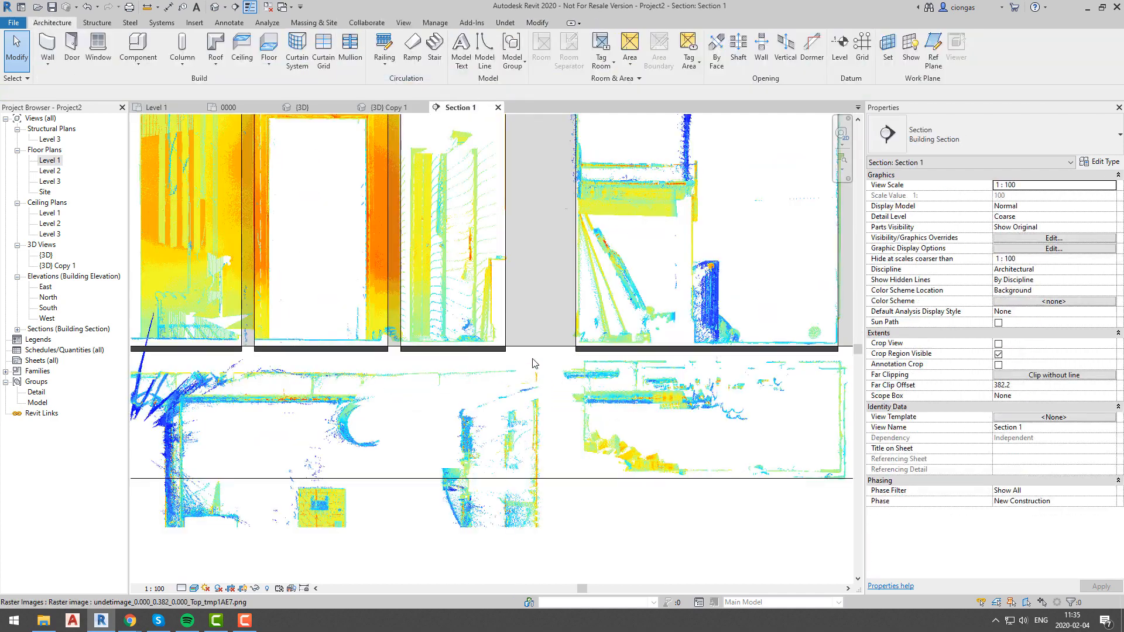
scroll(510, 372, up, 3)
click(597, 356)
scroll(597, 359, up, 2)
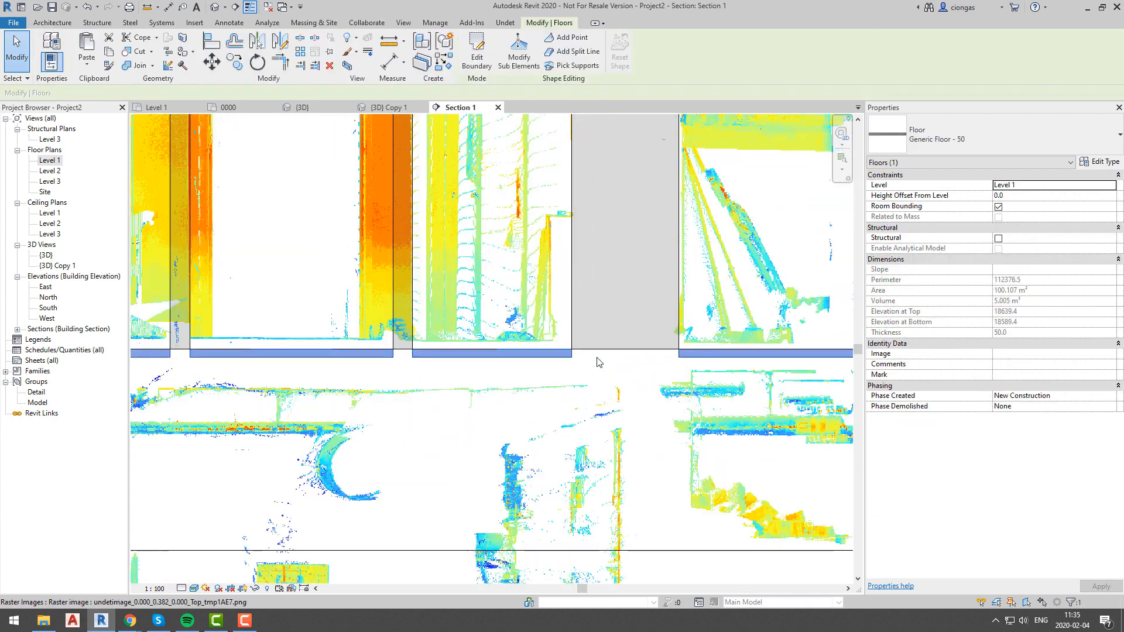
scroll(597, 359, up, 3)
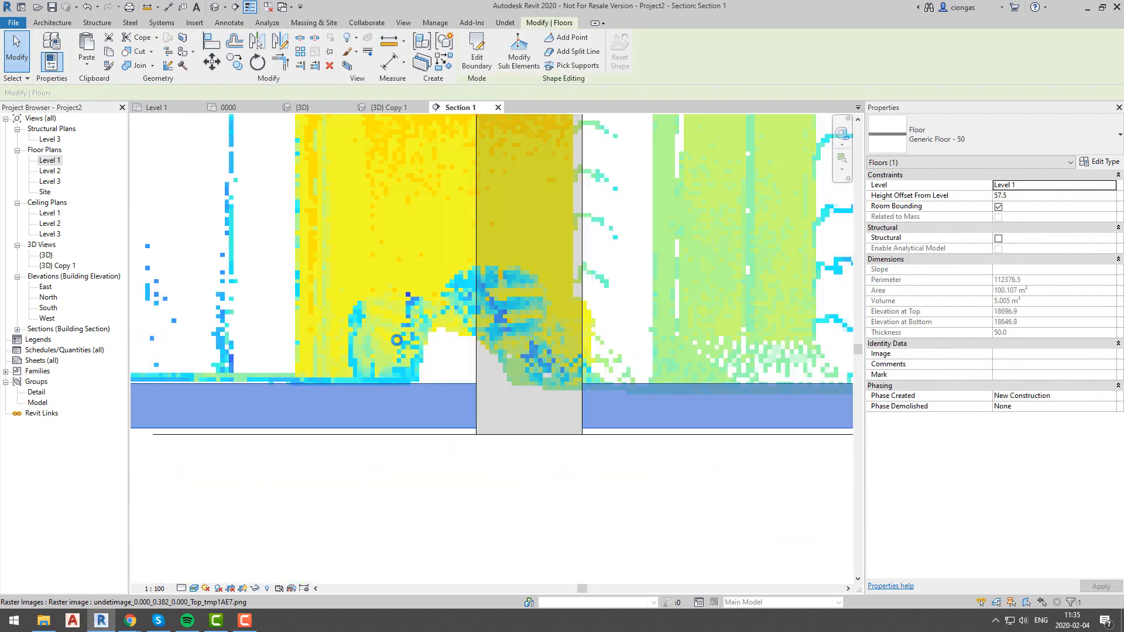
scroll(597, 358, down, 6)
key(Escape)
- Start a second Generic Floor - 400mm on the Level 1 plan and pick the north block's north and west walls as boundaries
click(155, 107)
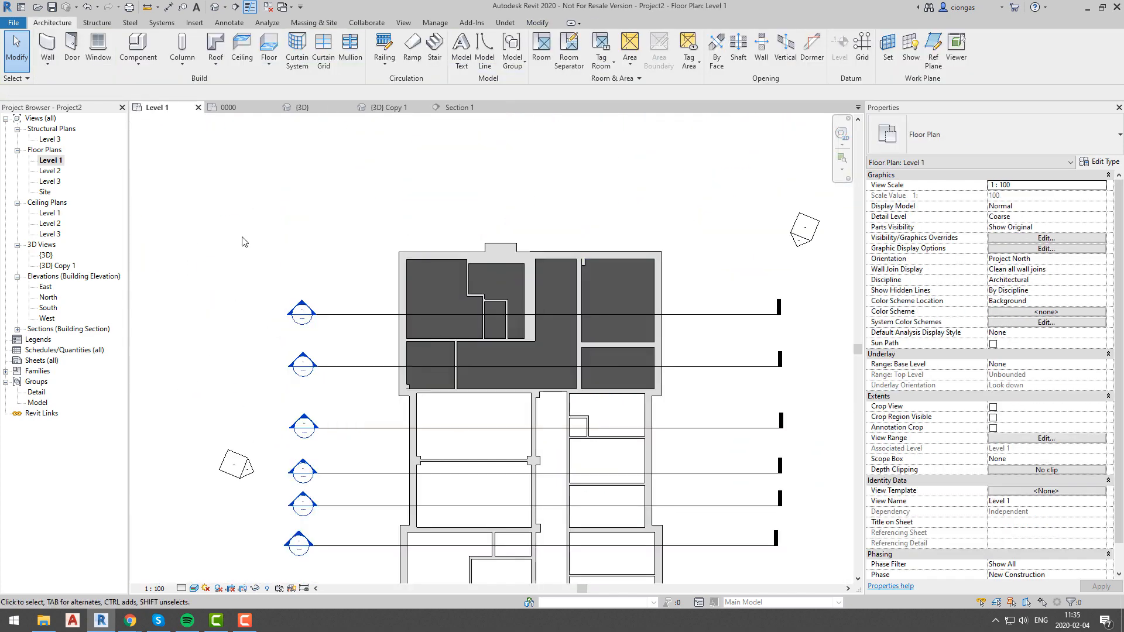
click(261, 51)
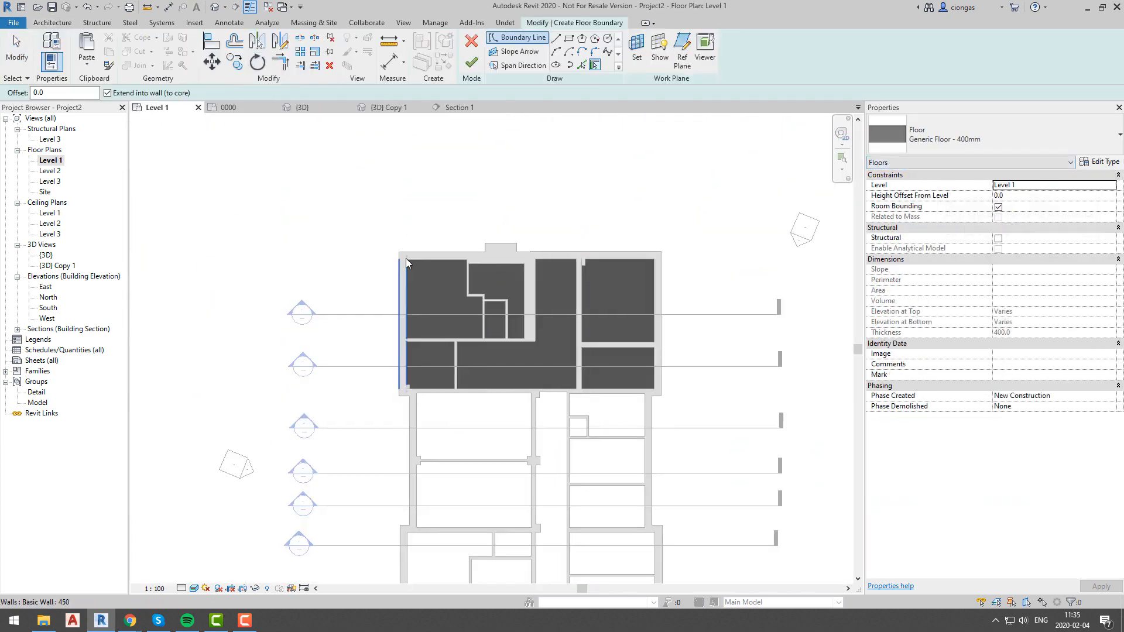
click(471, 63)
key(Escape)
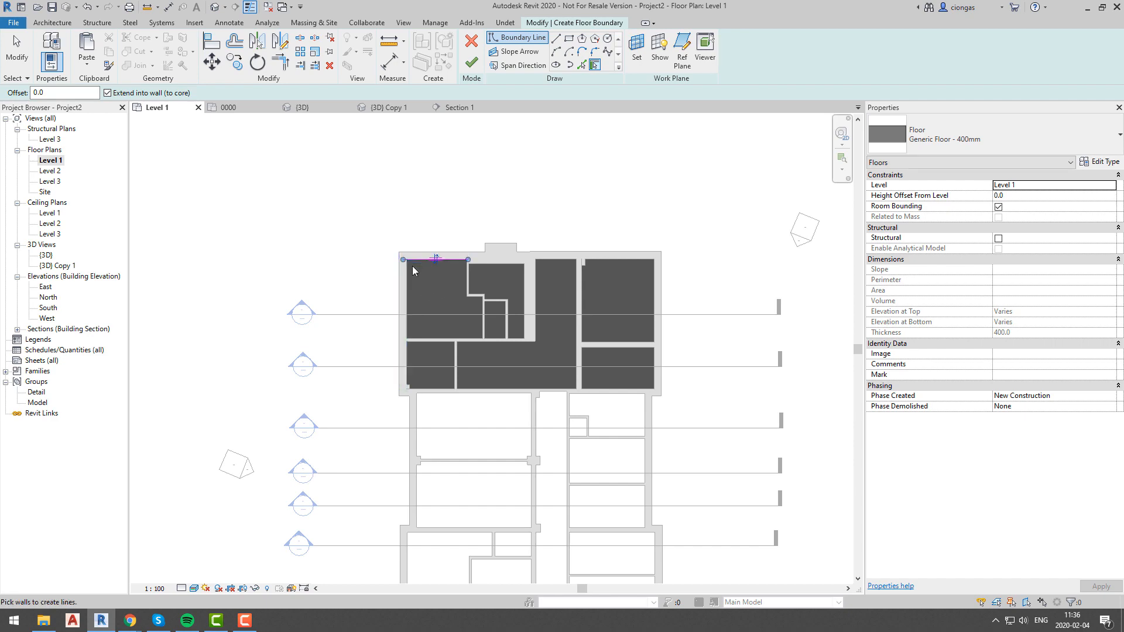
click(402, 293)
scroll(405, 380, up, 8)
click(432, 427)
drag(441, 490, 513, 490)
scroll(580, 488, down, 3)
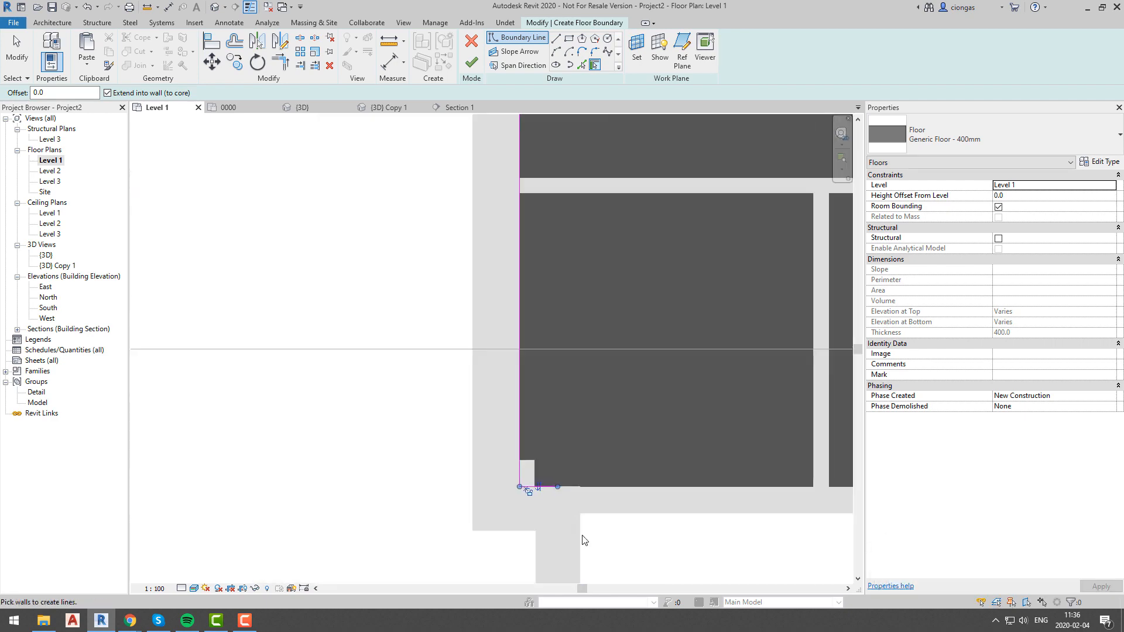
- Continue picking the inner faces of the west facade walls southward and around the polygonal bay at the building's south end
click(571, 542)
scroll(576, 541, down, 4)
middle_drag(576, 542, 508, 305)
scroll(518, 504, up, 3)
click(478, 316)
click(446, 375)
middle_drag(496, 503, 451, 153)
scroll(413, 351, down, 3)
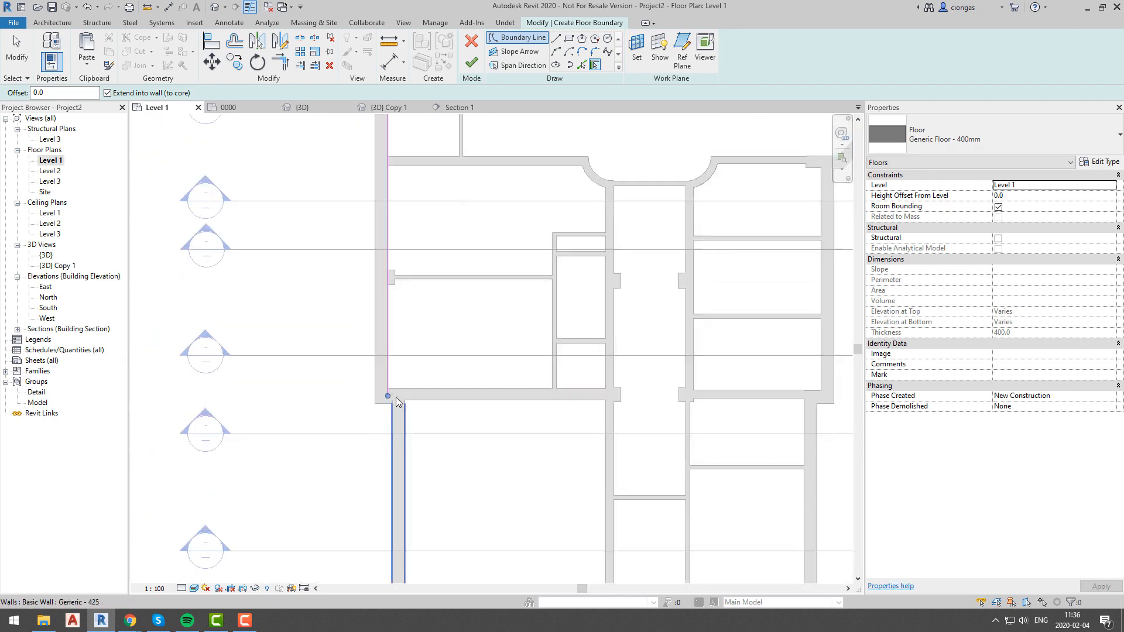
middle_drag(422, 408, 392, 217)
scroll(403, 436, up, 1)
click(394, 448)
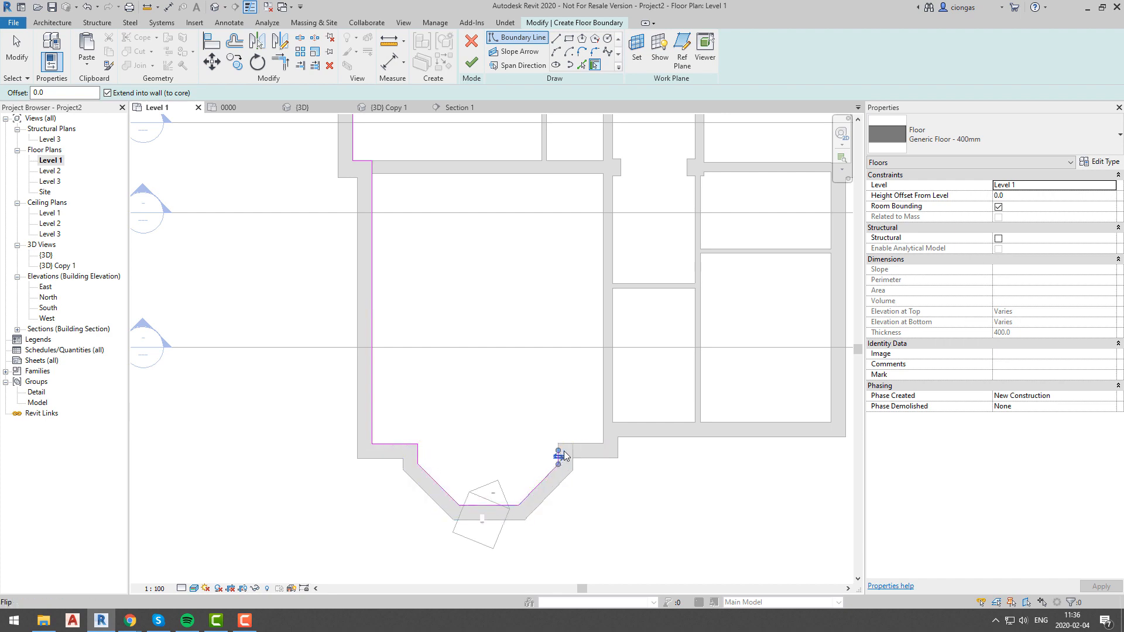
- Pick the remaining south walls and the east facade walls northward, including the polygonal bay on the east side
click(637, 424)
middle_drag(744, 376, 482, 399)
click(572, 387)
middle_drag(579, 187, 520, 401)
click(525, 401)
click(529, 383)
middle_drag(540, 132, 473, 399)
scroll(475, 397, up, 1)
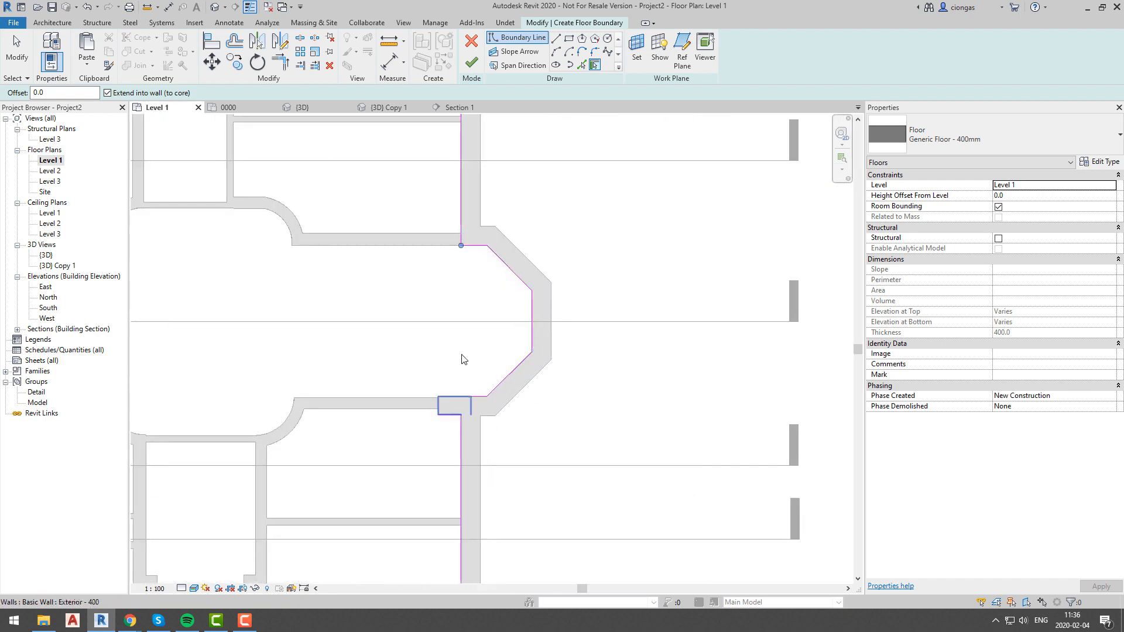
- Extend the east wall's boundary line to the bay's south edge and close the gap to the bay's boundary
scroll(454, 422, up, 2)
click(464, 423)
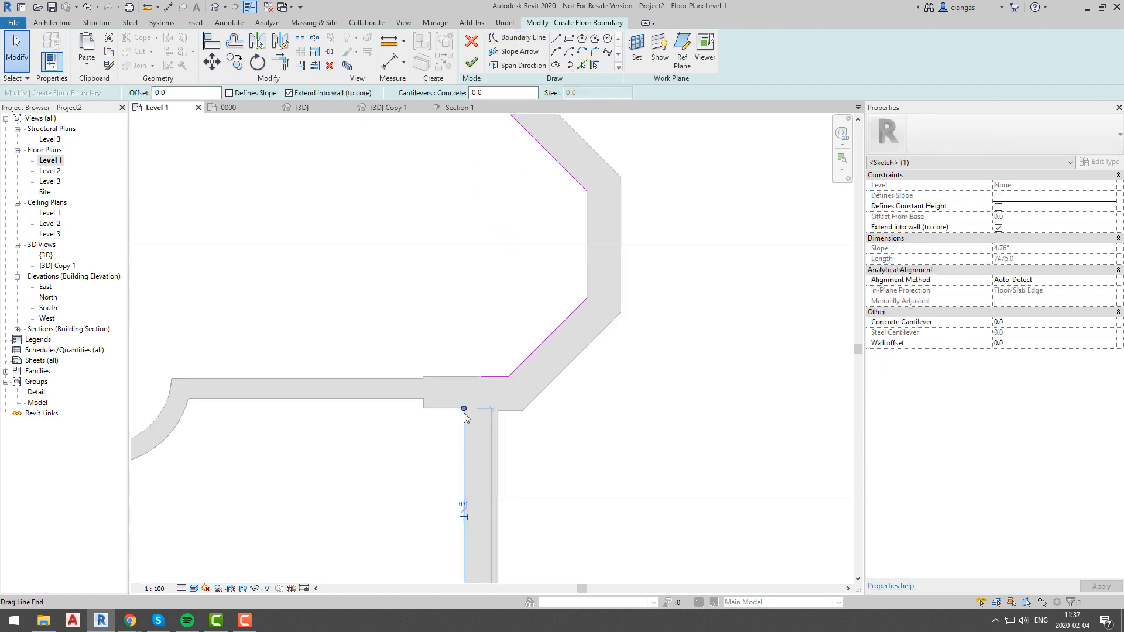
drag(464, 409, 464, 377)
click(485, 377)
click(472, 399)
scroll(472, 400, down, 4)
middle_drag(483, 199, 494, 395)
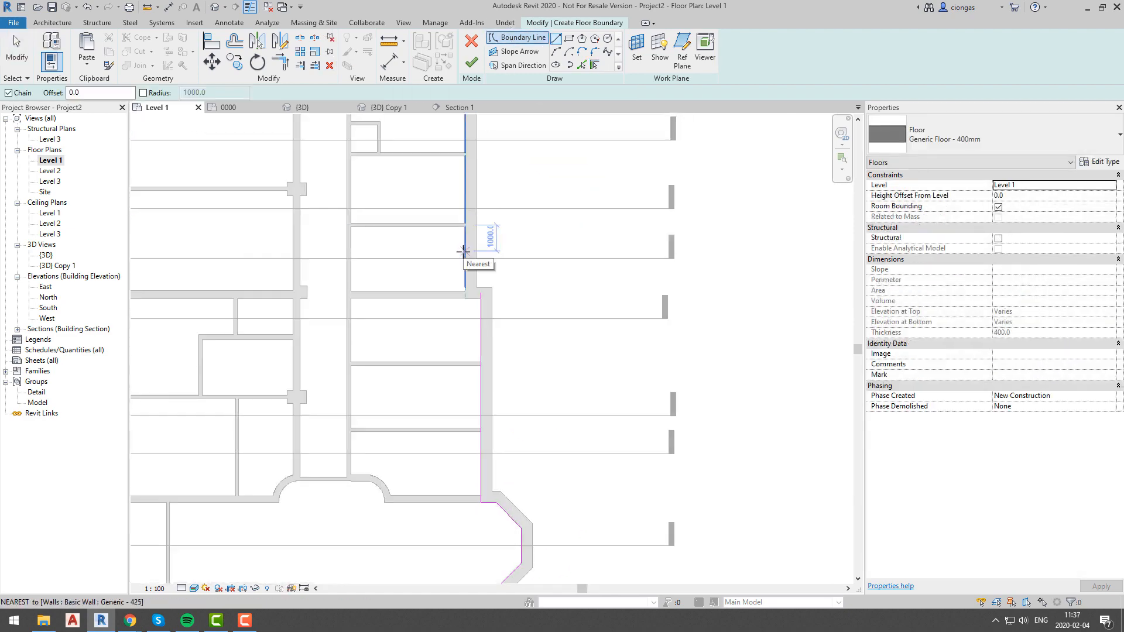
- Adjust the east boundary line's end where the facade steps in north of the bay and draw a short connecting line across the step
scroll(462, 251, up, 2)
key(Escape)
key(Escape)
click(492, 290)
drag(492, 287, 492, 300)
click(515, 38)
click(493, 300)
click(456, 300)
- Draw the boundary line north along the east walls, around the facade step, to the northeast corner of the north block
scroll(455, 226, down, 5)
middle_drag(459, 209, 453, 330)
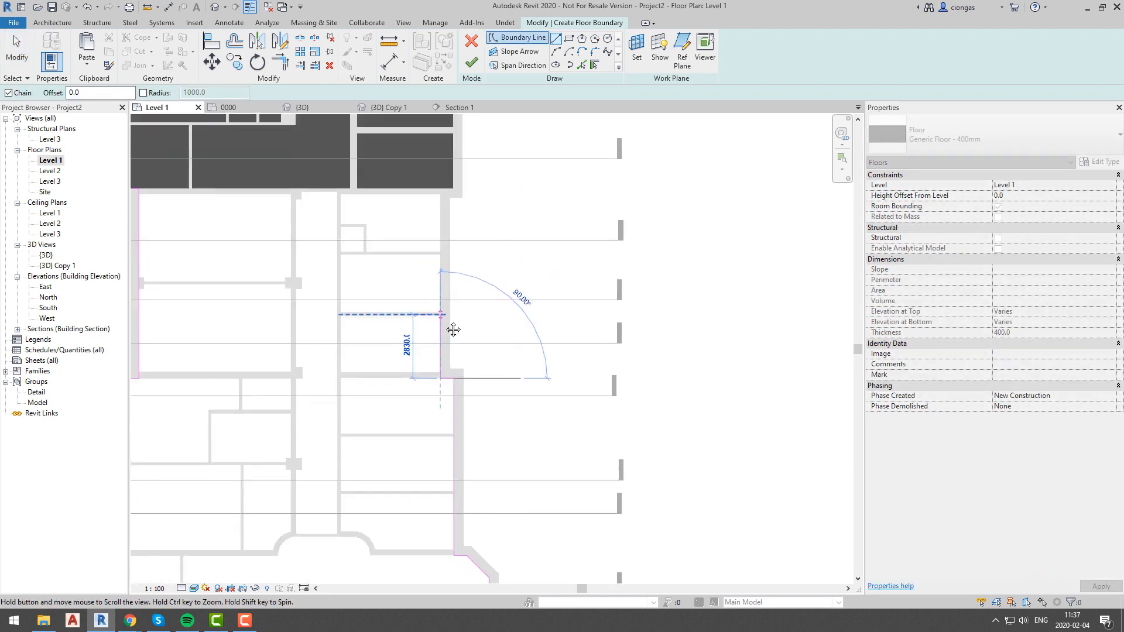
scroll(449, 177, up, 6)
click(440, 213)
click(490, 214)
scroll(497, 178, down, 6)
middle_drag(491, 146, 512, 346)
scroll(515, 264, up, 3)
click(524, 229)
- Draw the north boundary line to the northwest corner, close it against the west wall line and try to finish the floor sketch
middle_drag(251, 229, 600, 254)
scroll(439, 256, up, 4)
scroll(454, 255, down, 3)
scroll(455, 257, up, 3)
scroll(455, 257, down, 3)
scroll(175, 258, up, 8)
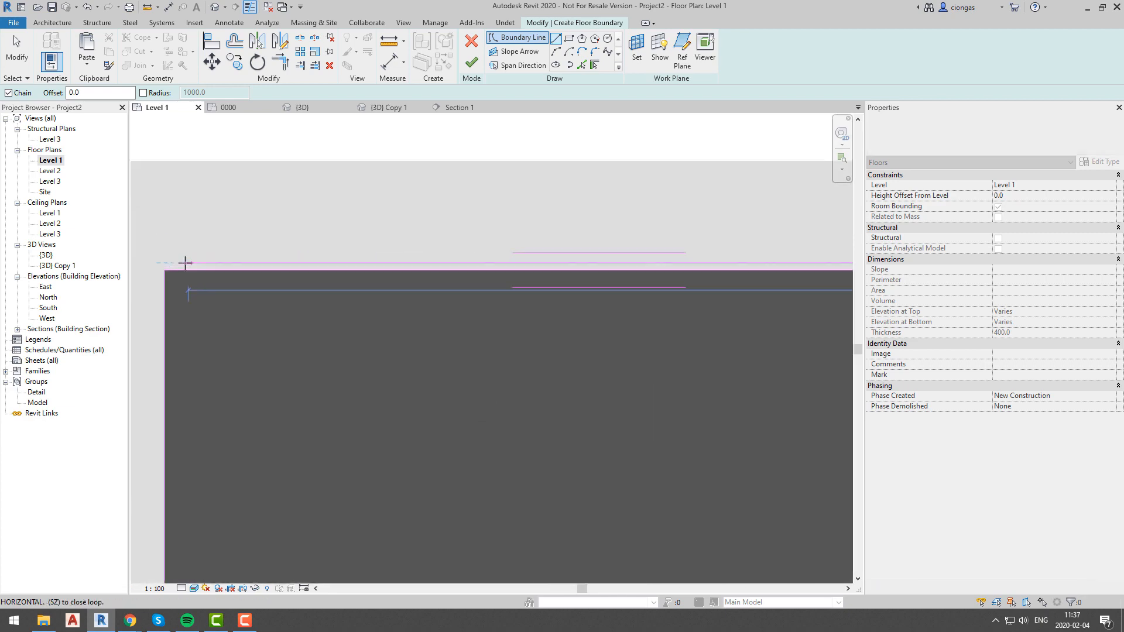
click(166, 263)
click(166, 271)
key(Escape)
key(Escape)
scroll(221, 270, down, 1)
click(226, 271)
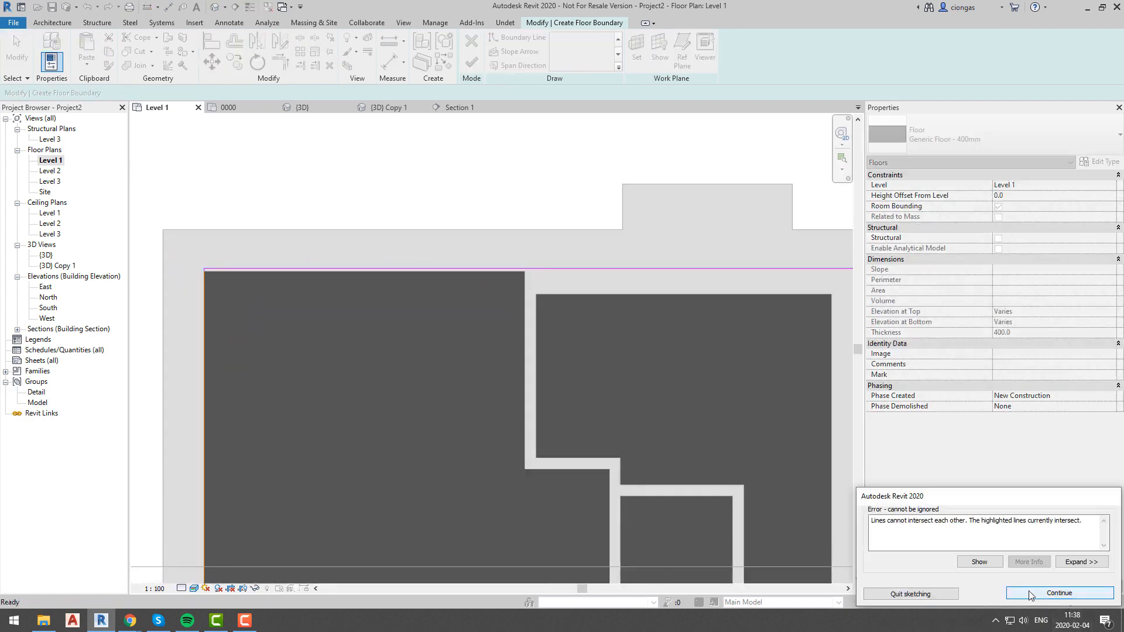
click(1031, 594)
- Try again to finish the floor sketch and examine the boundary corners for intersecting or unconnected lines
scroll(831, 534, down, 6)
scroll(721, 502, down, 2)
middle_drag(722, 504, 627, 324)
click(470, 59)
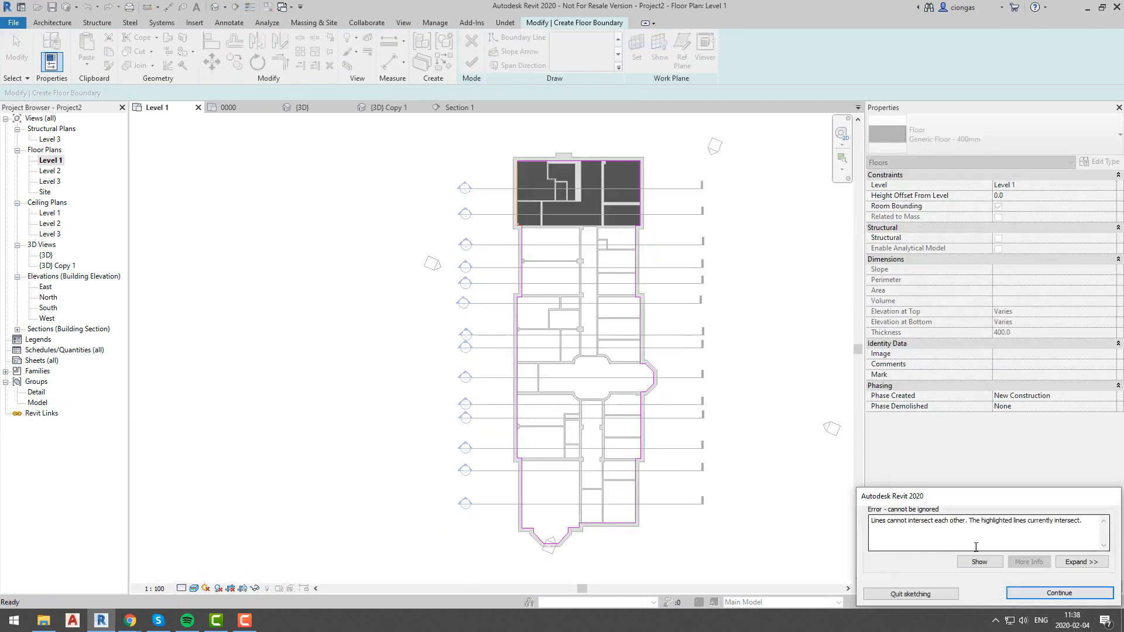
click(1054, 592)
scroll(520, 218, up, 8)
scroll(599, 300, up, 6)
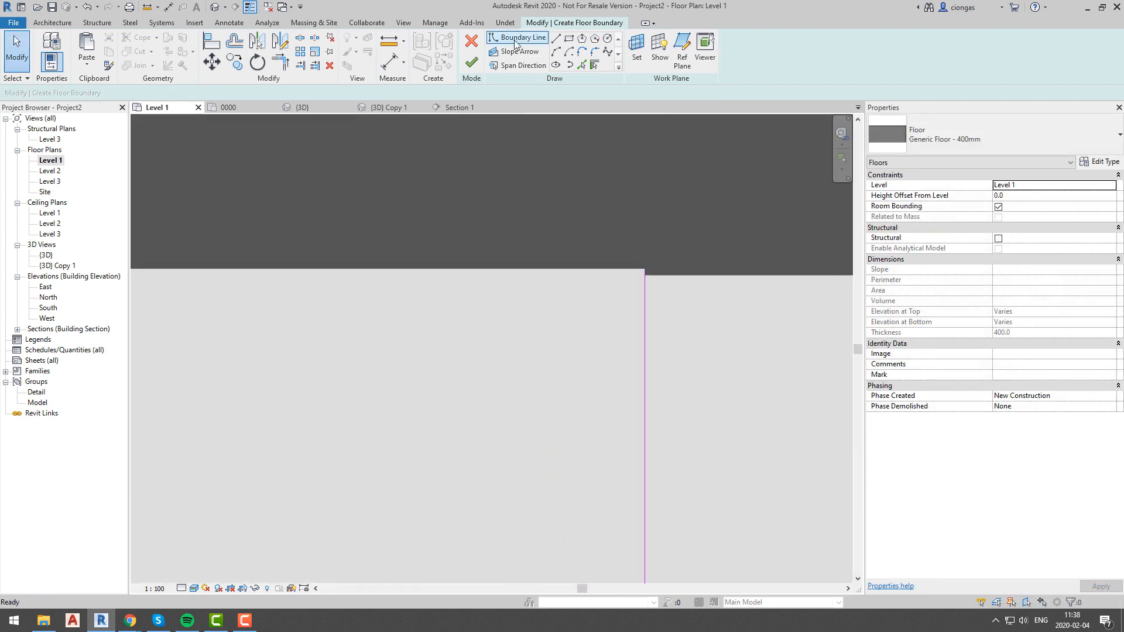
- Draw boundary lines for the Generic Floor - 400mm along the stepped inner faces of the exterior walls
click(523, 38)
click(645, 268)
scroll(645, 269, down, 2)
scroll(361, 345, down, 4)
click(349, 321)
click(348, 261)
click(314, 261)
scroll(315, 262, down, 6)
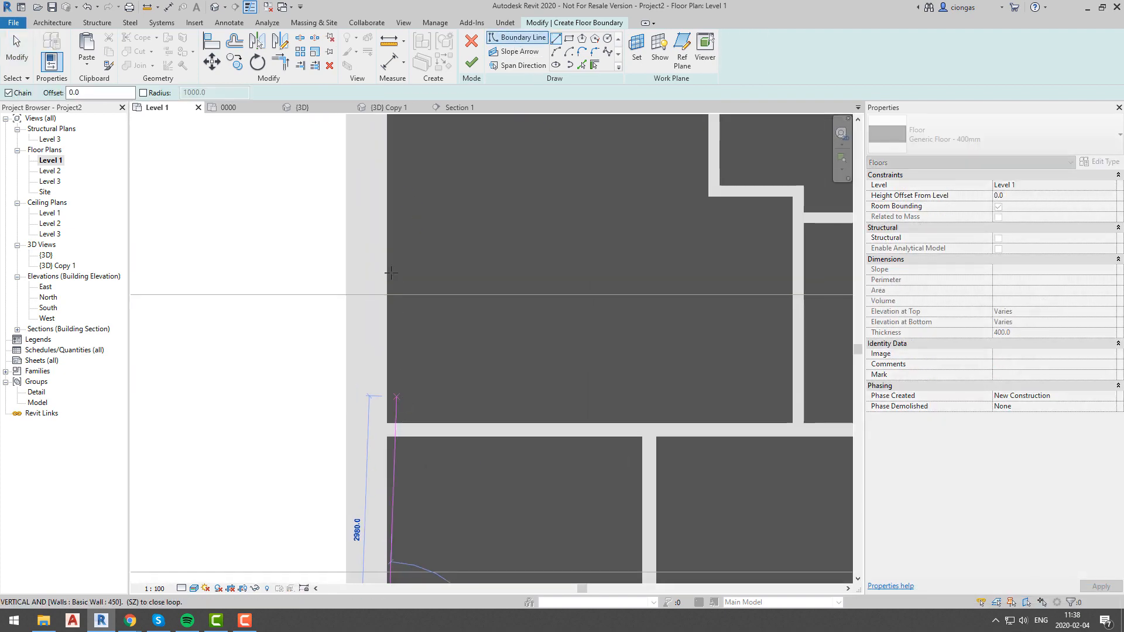
scroll(387, 175, up, 7)
click(412, 211)
key(Escape)
- Delete the short stray boundary segment at the inner corner of the exterior wall
scroll(433, 311, down, 6)
scroll(430, 303, up, 6)
click(427, 288)
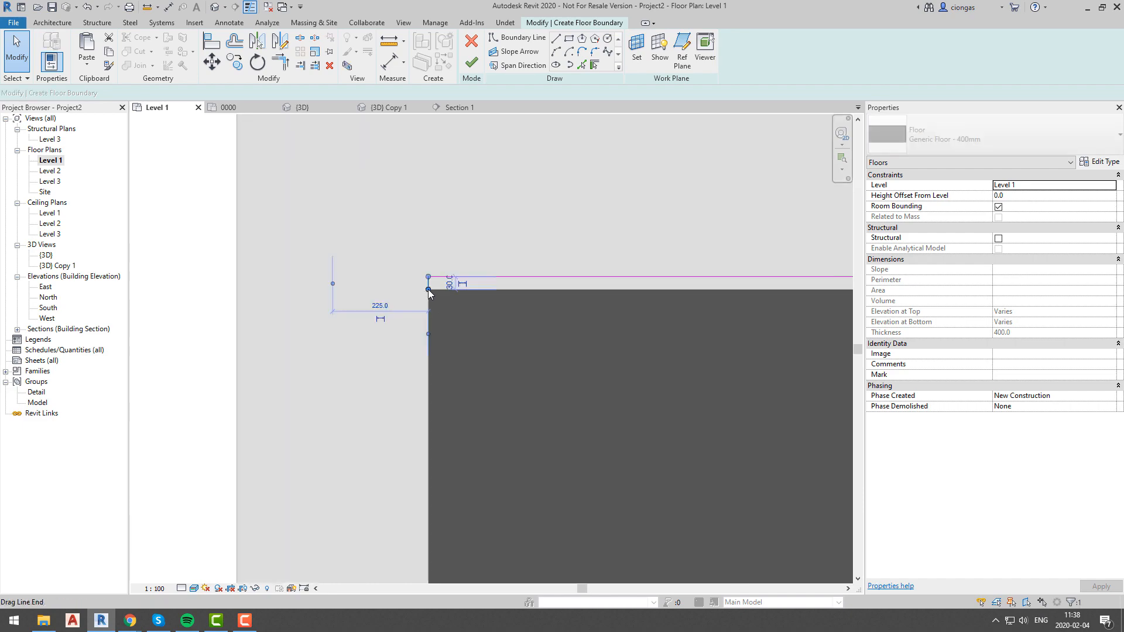
key(Delete)
- Add the missing floor boundary line along the inner face of the west exterior wall, between the stepped corner and the upper corner
scroll(428, 289, down, 6)
middle_drag(457, 391, 435, 153)
scroll(418, 464, up, 6)
click(523, 37)
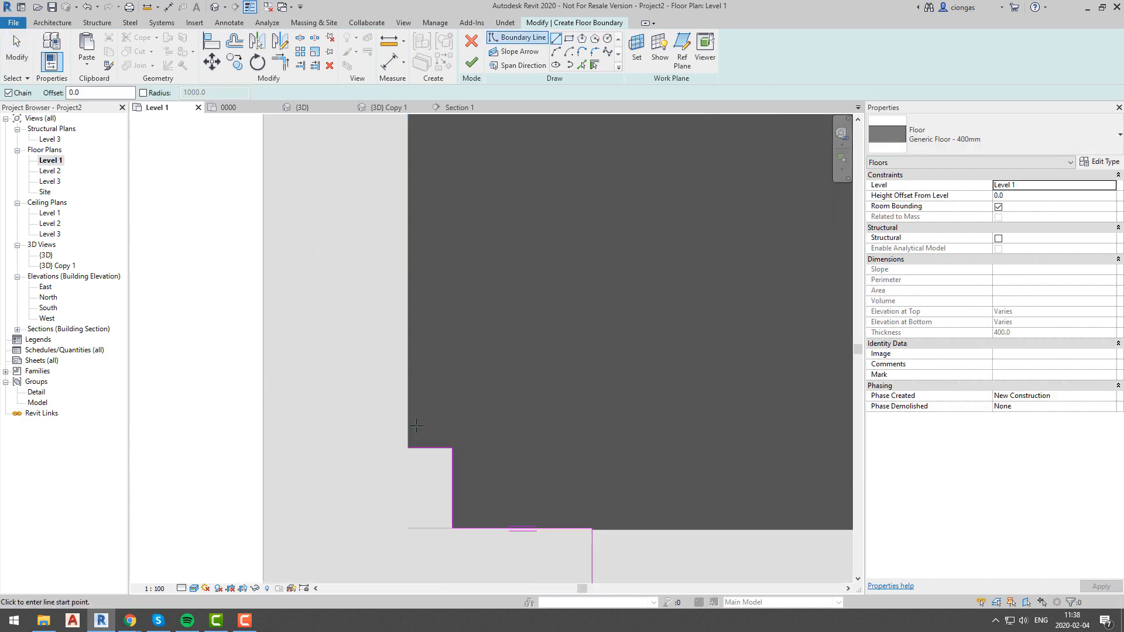
scroll(376, 446, down, 5)
scroll(431, 281, up, 6)
click(432, 280)
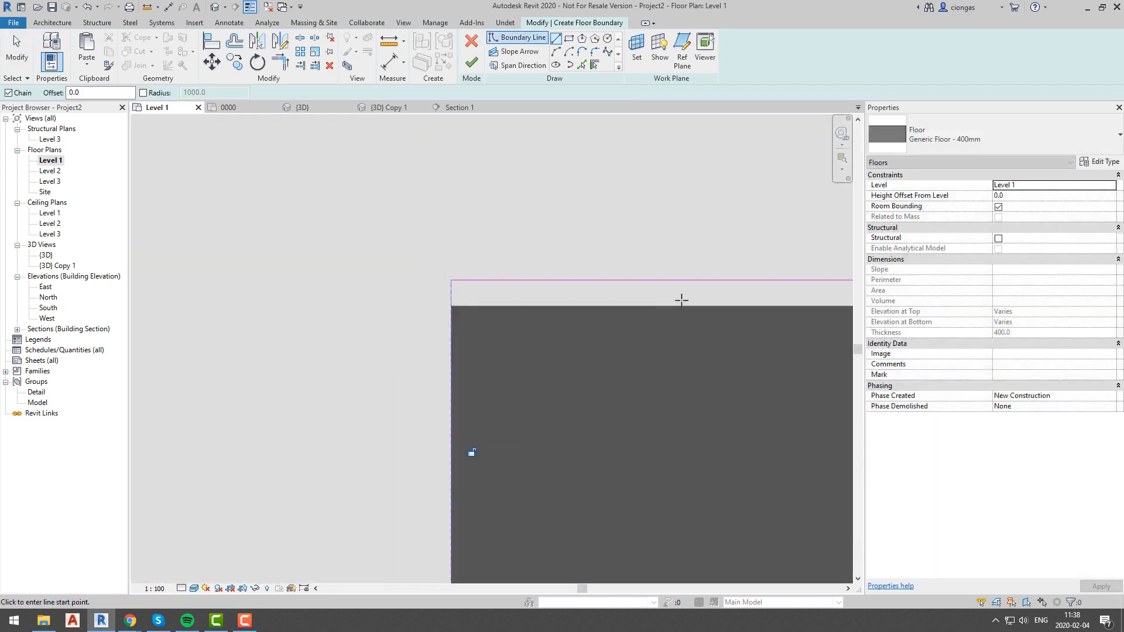
scroll(618, 233, down, 3)
- Finish the floor sketch and inspect the new floor in the {3D} view
click(471, 62)
key(Escape)
scroll(558, 257, down, 8)
mouse_move(577, 272)
middle_down()
mouse_move(587, 316)
mouse_move(430, 214)
middle_up()
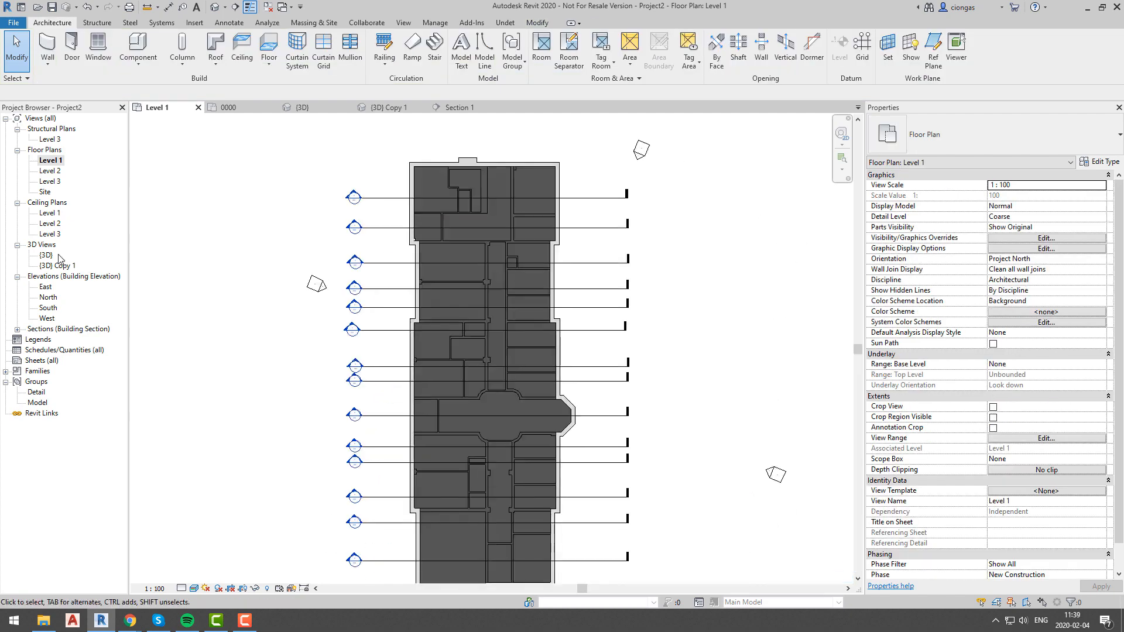
double_click(49, 256)
shift+middle_drag(328, 339, 380, 358)
- Open Section 1 from the Level 1 plan and change the lower floor's type to 160mm Concrete With 50mm Metal Deck
double_click(50, 160)
click(374, 191)
right_click(375, 191)
click(447, 268)
scroll(461, 395, up, 4)
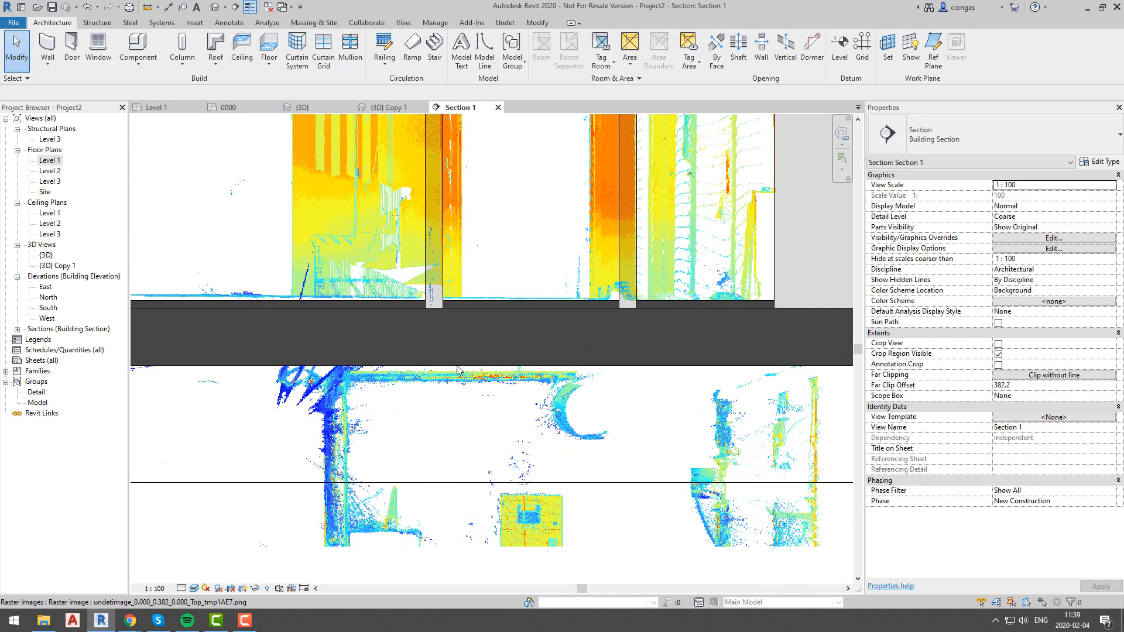
click(445, 328)
click(1108, 146)
click(949, 196)
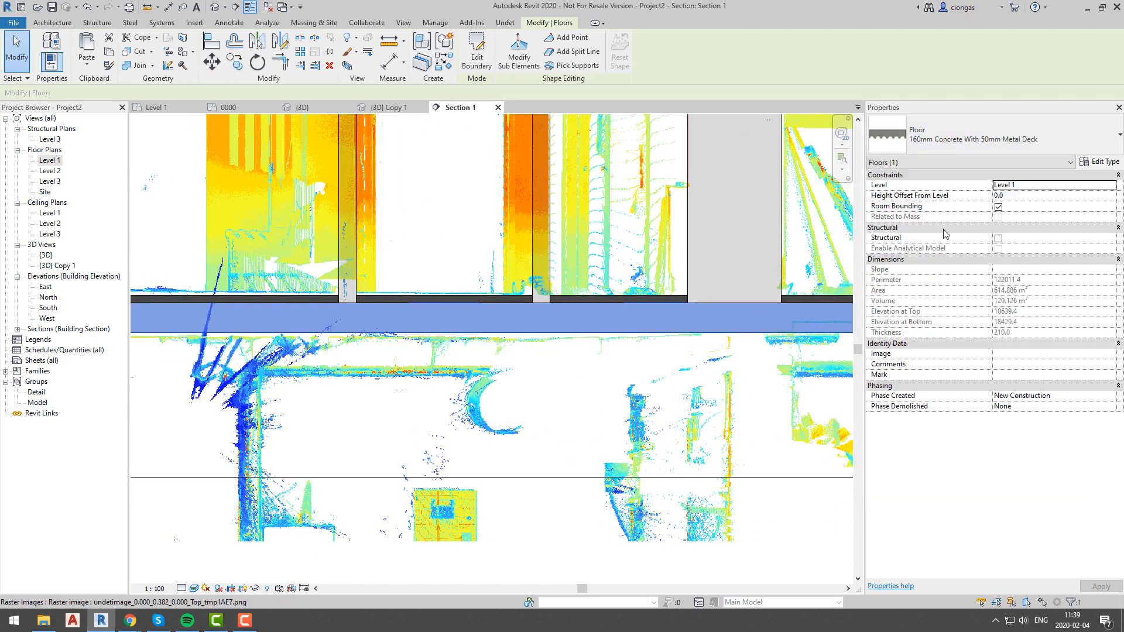
- Edit the selected floor type's structure, setting the concrete layer thickness to 230 mm
click(592, 347)
scroll(592, 345, up, 3)
click(595, 321)
click(1086, 162)
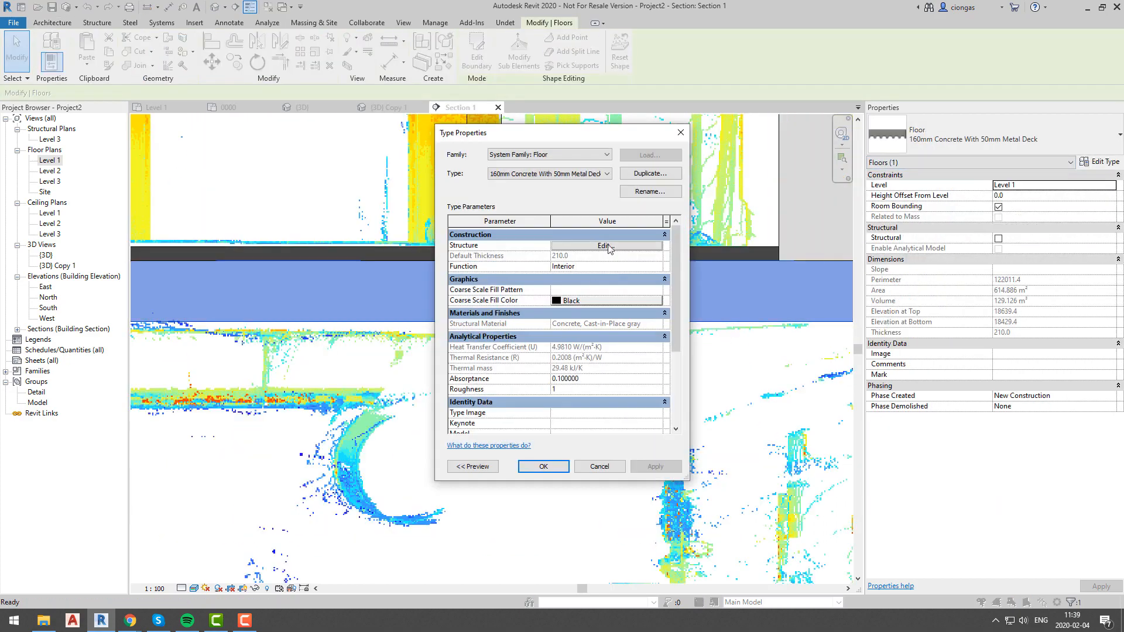
click(605, 246)
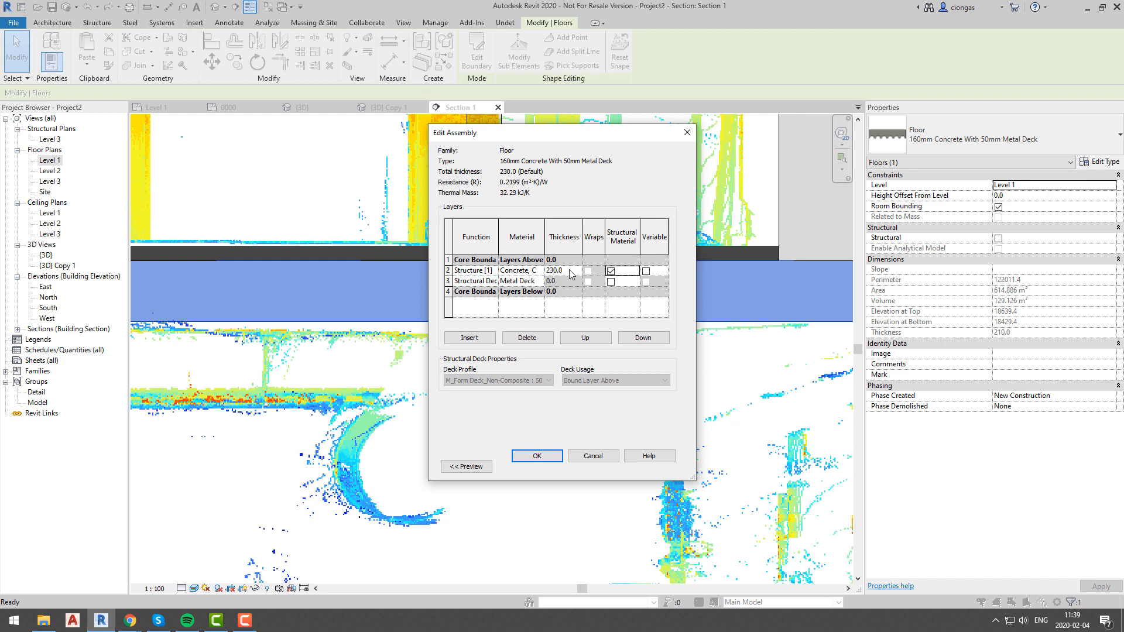
click(539, 458)
click(655, 467)
- Set the floor type's concrete layer thickness to 240 mm and apply the type changes
click(590, 248)
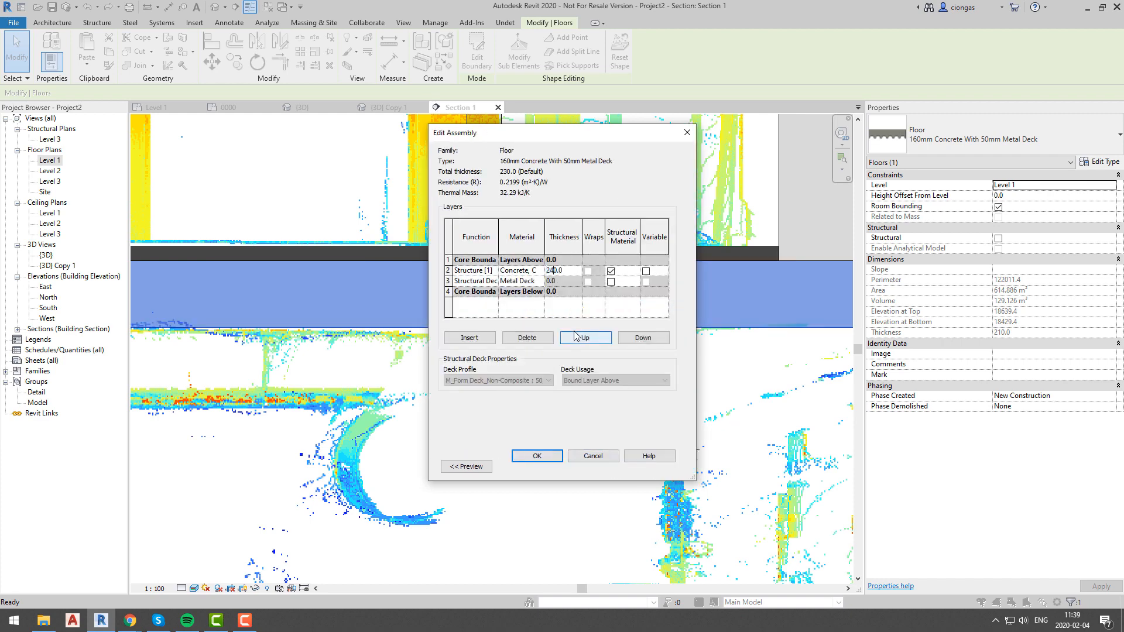
click(540, 459)
click(653, 468)
click(551, 469)
click(556, 454)
scroll(556, 449, down, 6)
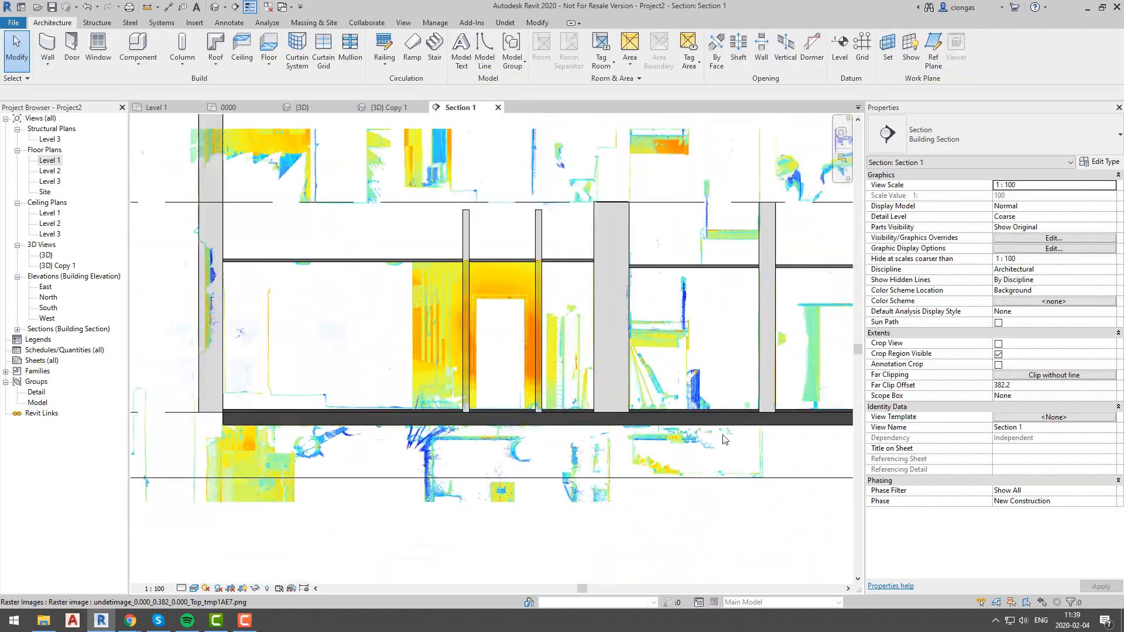
scroll(724, 439, down, 5)
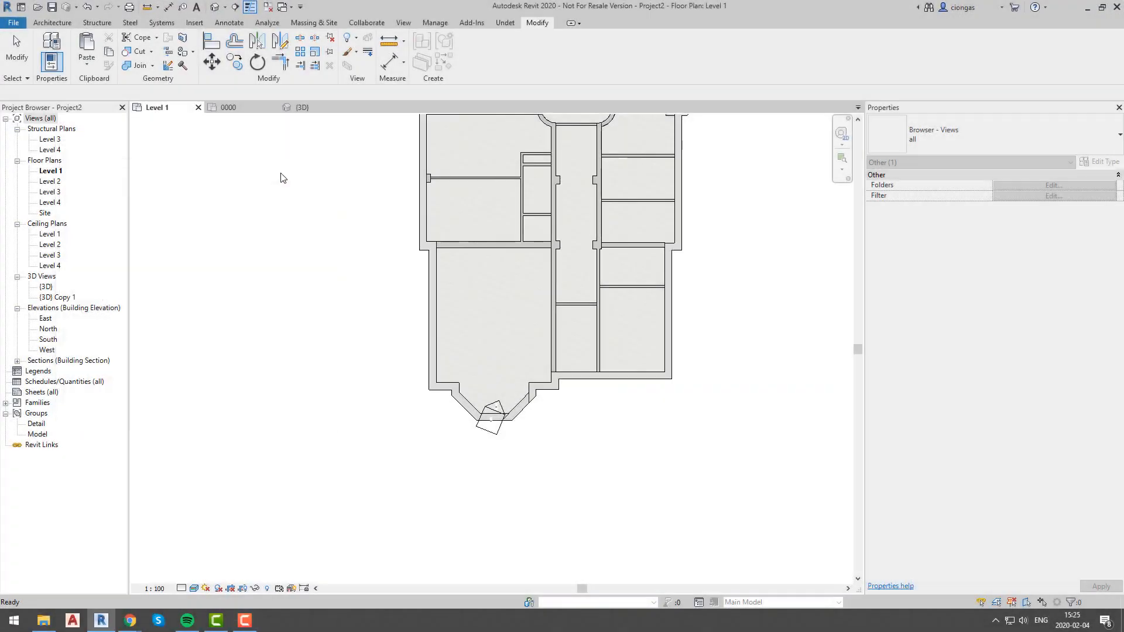
- Add an Undet slice around the whole building on Level 1 at elevation 20,839 m with 0,070 m thickness, then review it
click(280, 177)
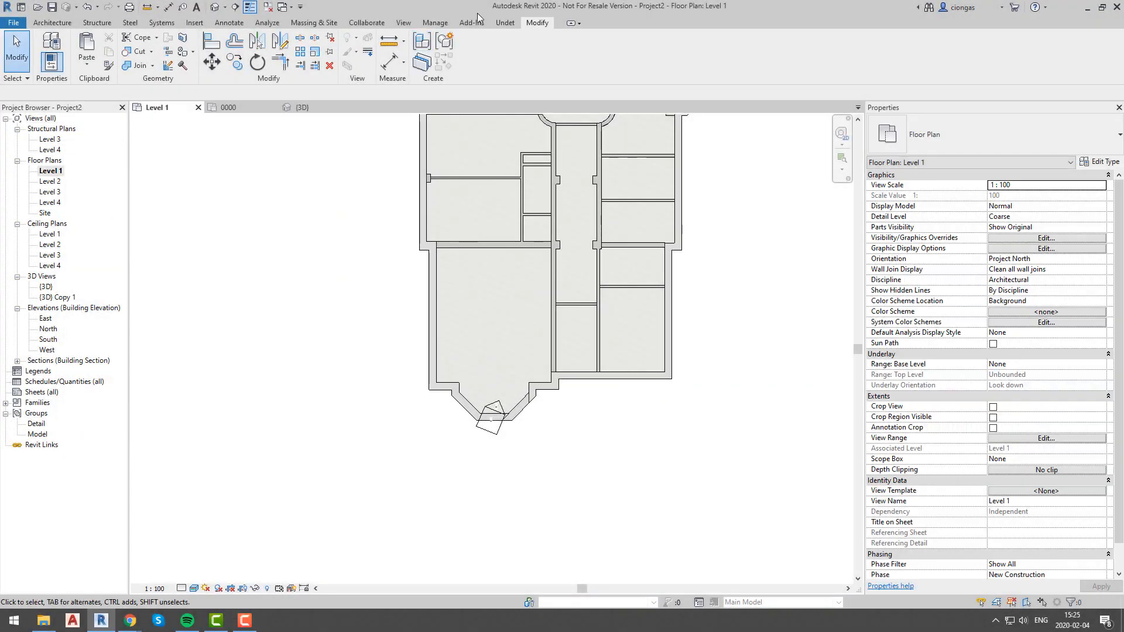
click(496, 22)
click(17, 46)
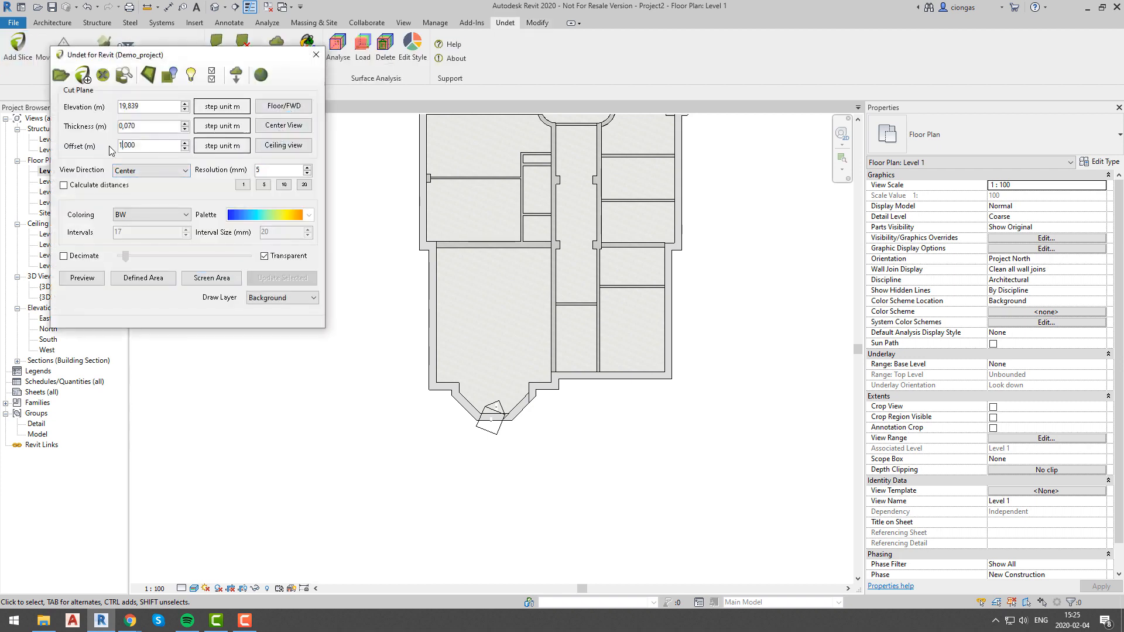
click(143, 278)
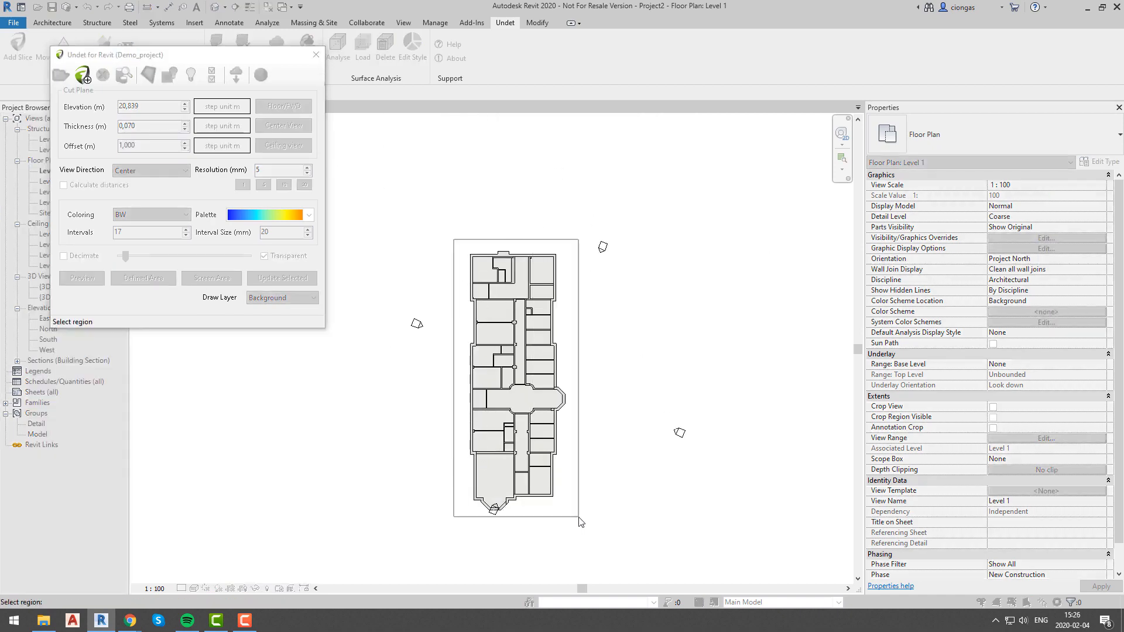
click(579, 517)
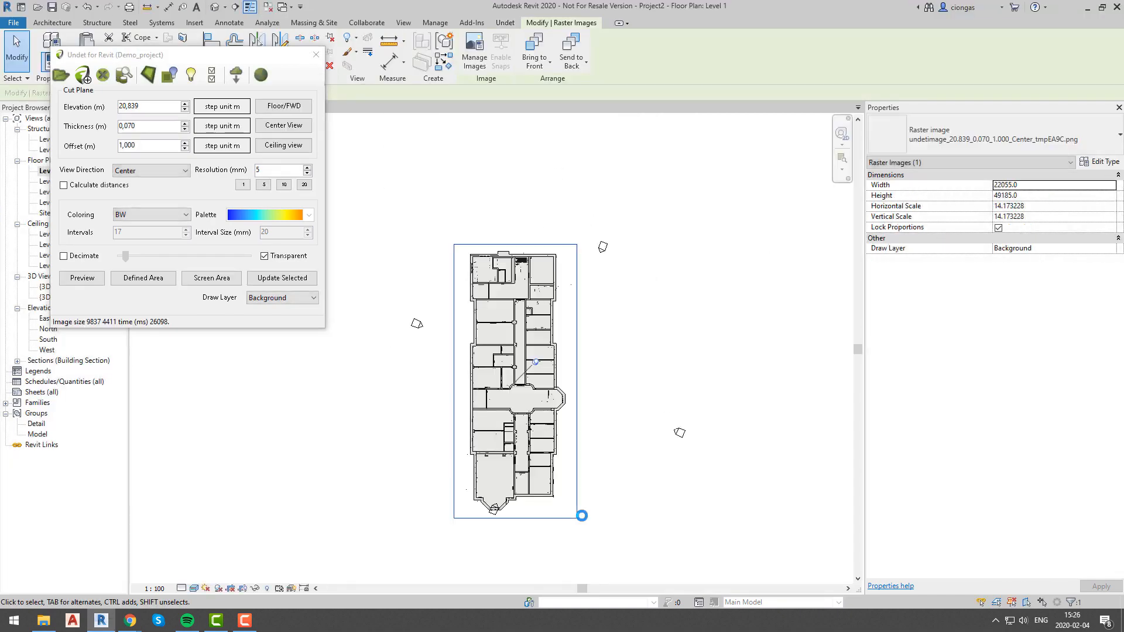
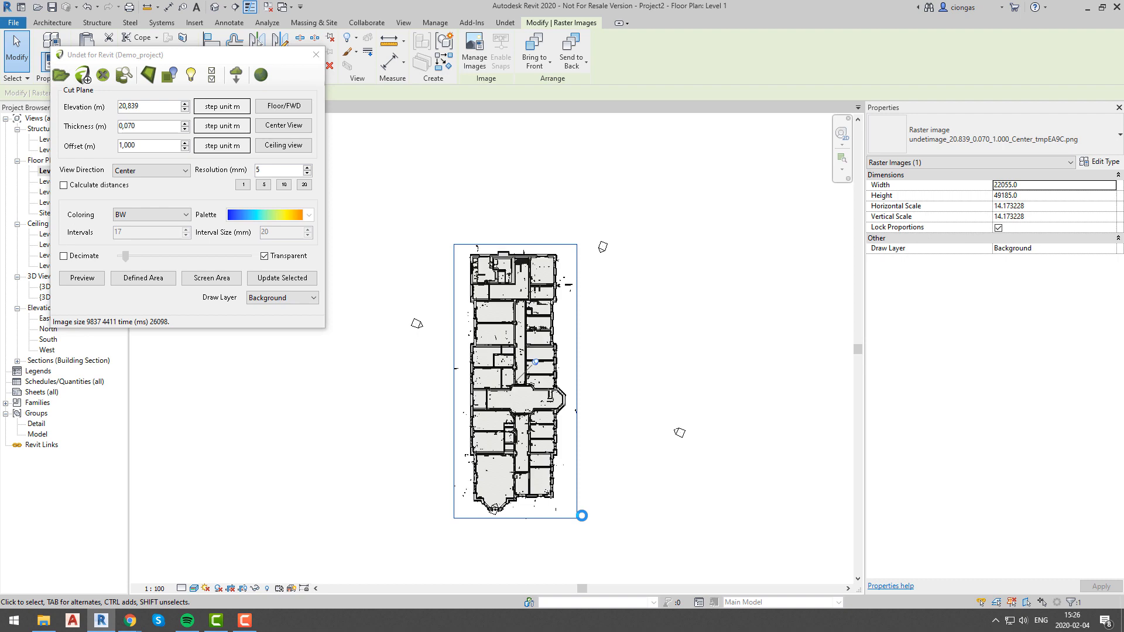
scroll(539, 469, up, 6)
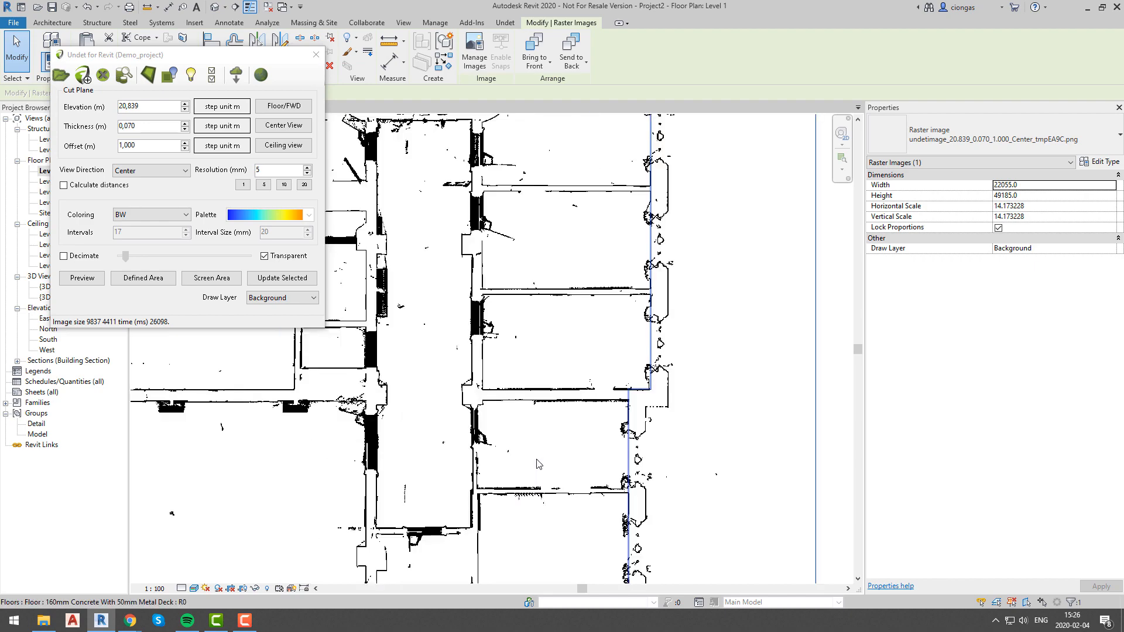
middle_drag(541, 485, 544, 345)
middle_drag(531, 511, 542, 441)
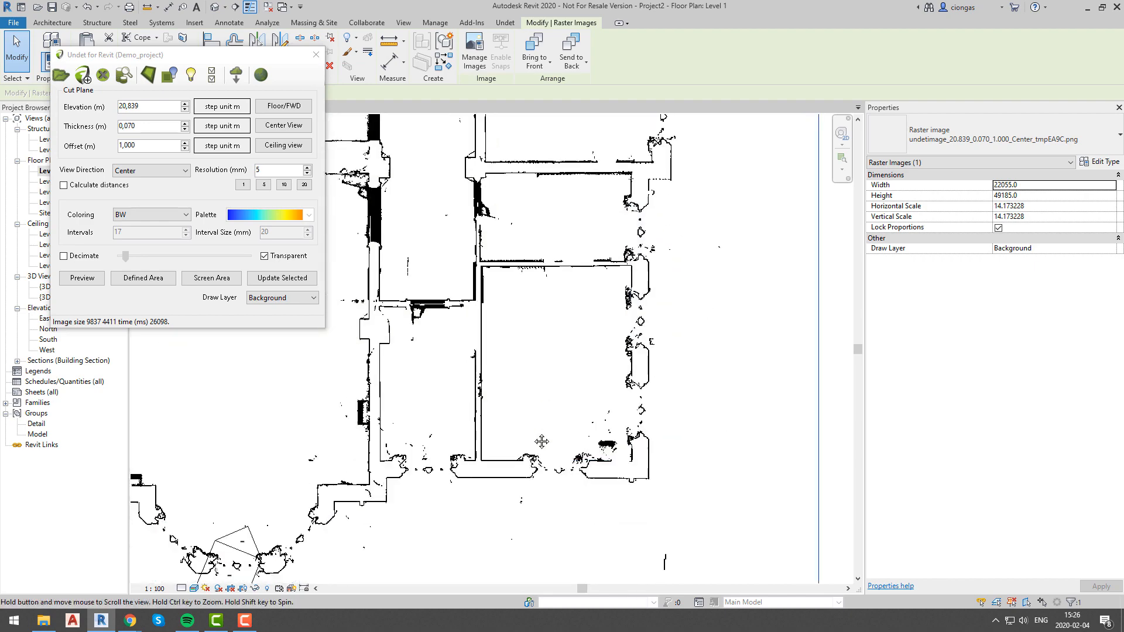
scroll(550, 471, up, 3)
key(Escape)
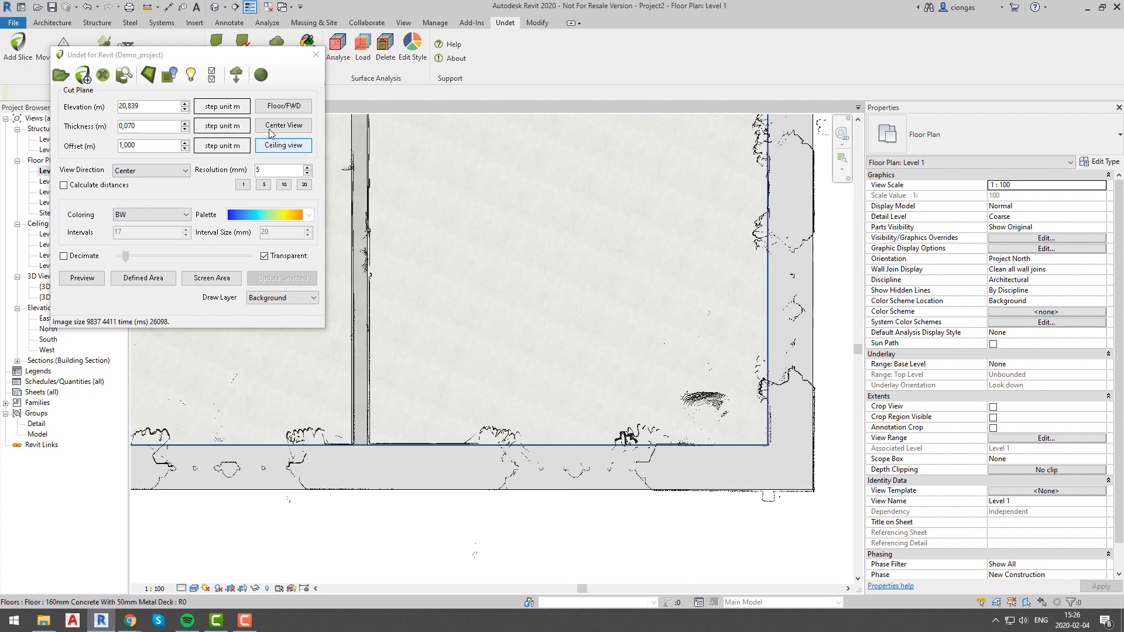
click(316, 54)
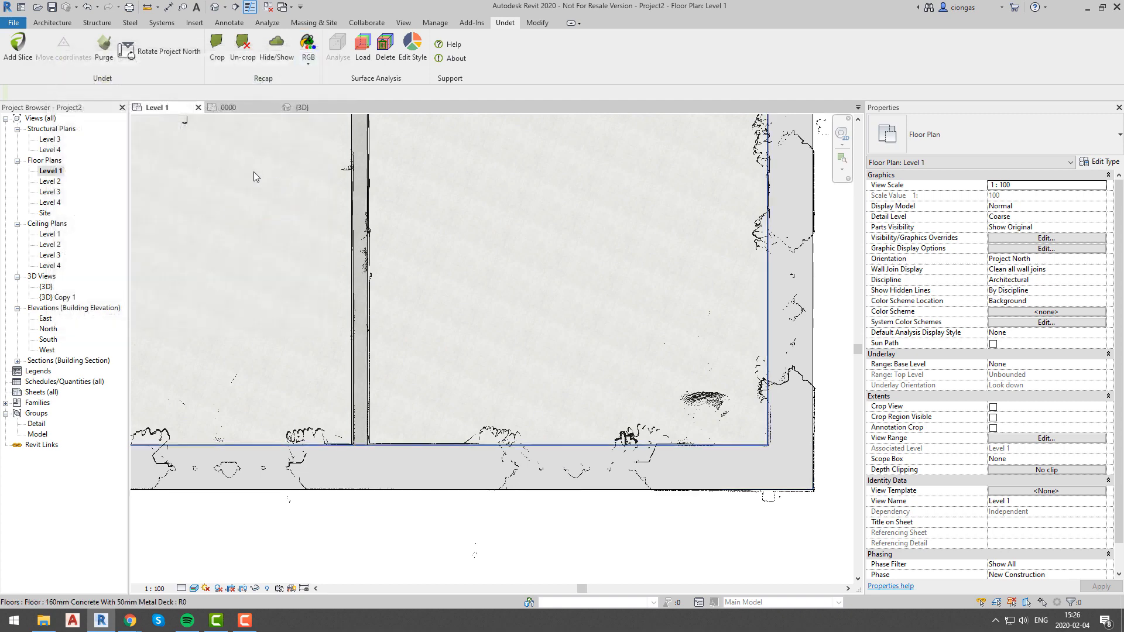
- Place M_Fixed window 1 in the two scanned openings of the straight south exterior wall
click(39, 24)
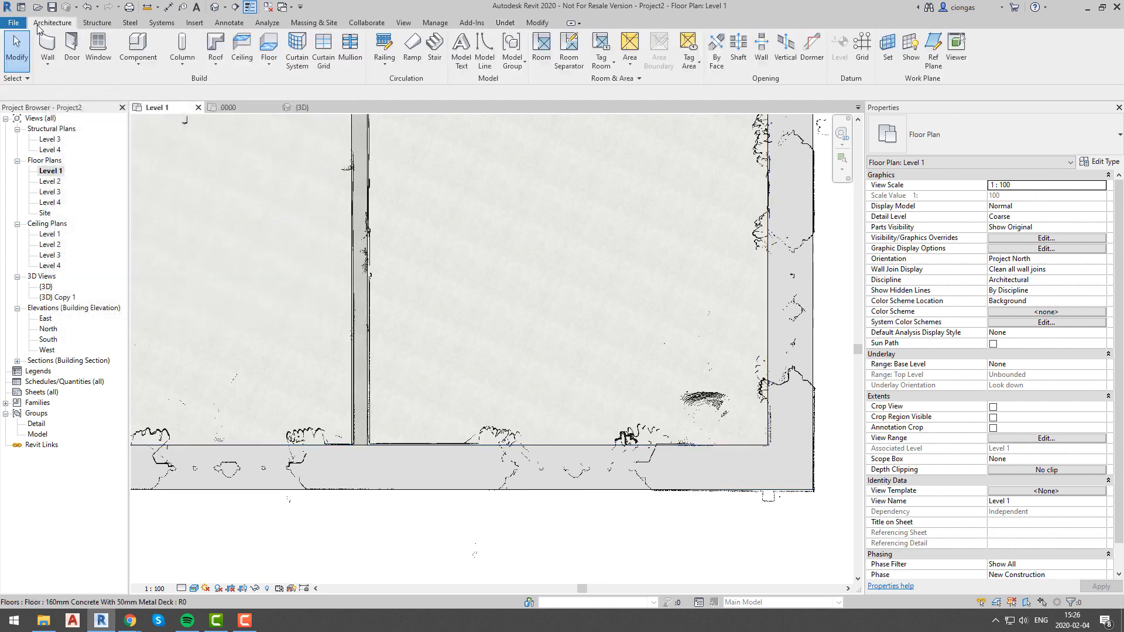
click(98, 54)
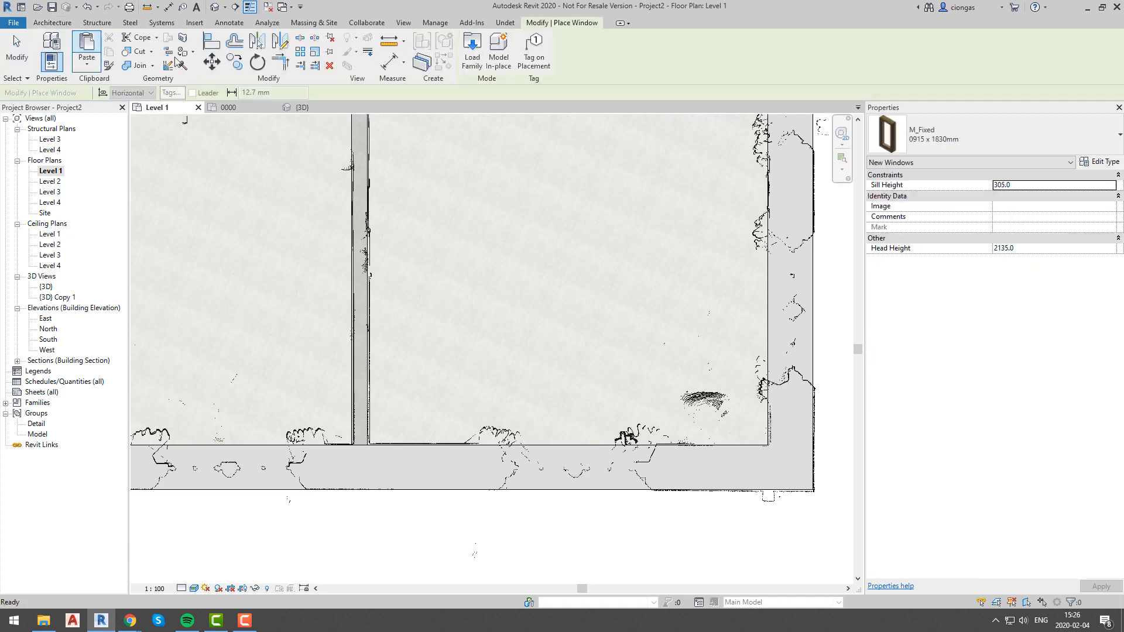
click(877, 118)
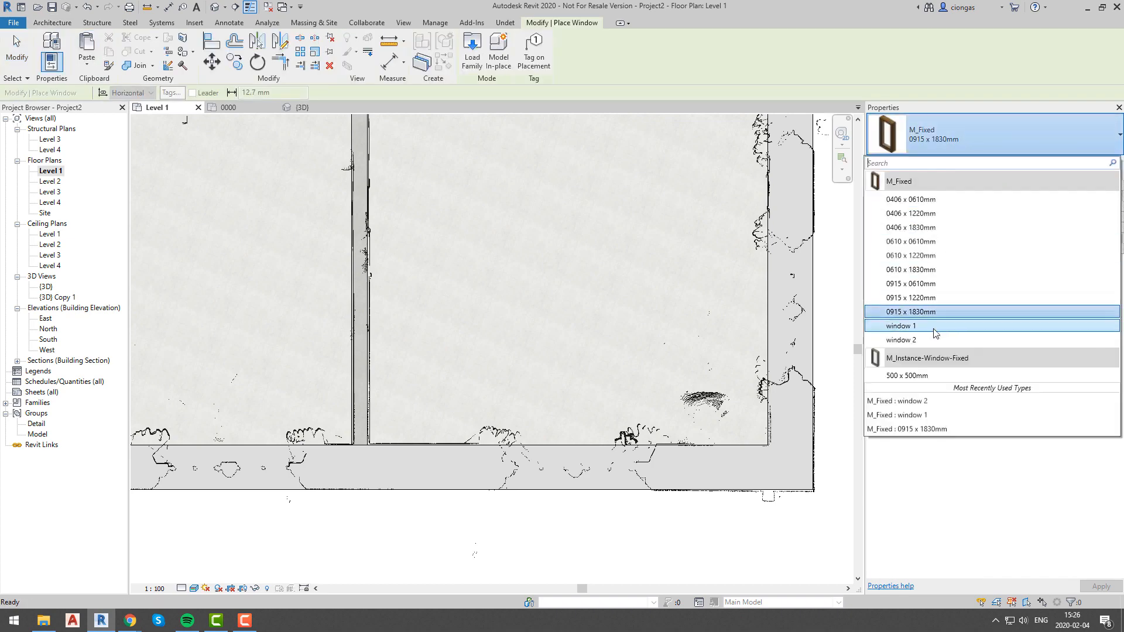
click(935, 327)
scroll(577, 461, up, 3)
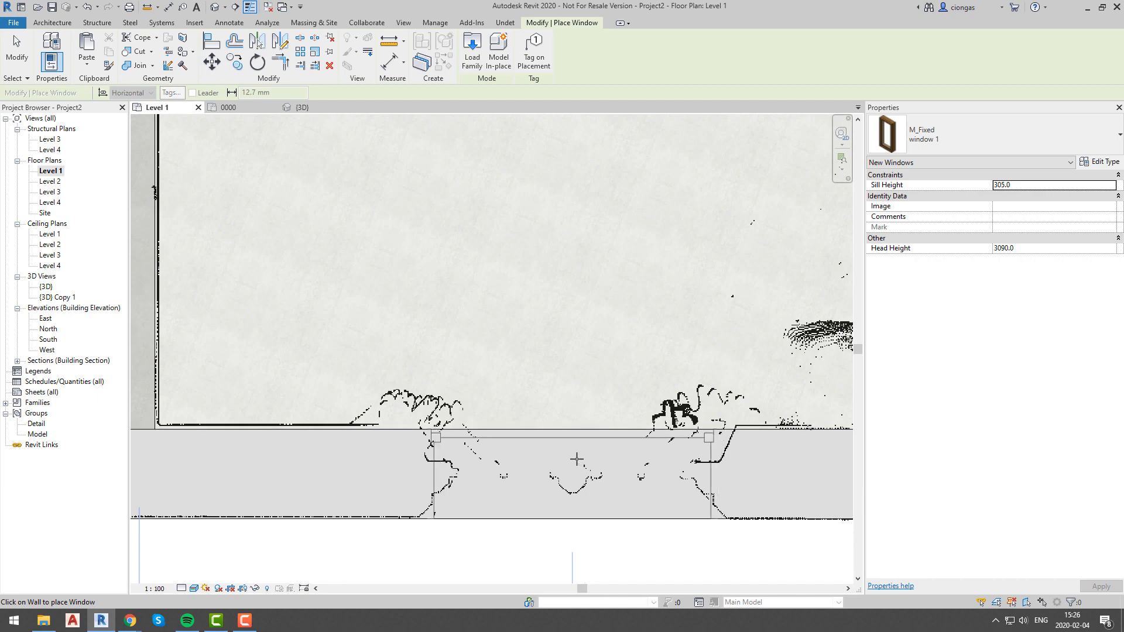
click(577, 459)
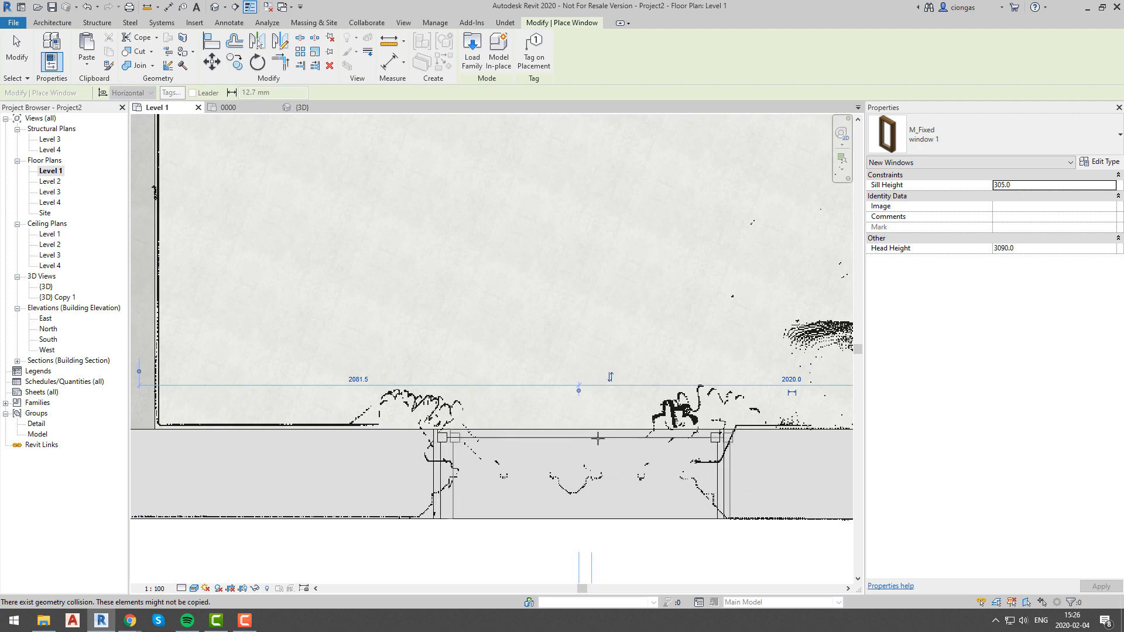
scroll(597, 438, down, 3)
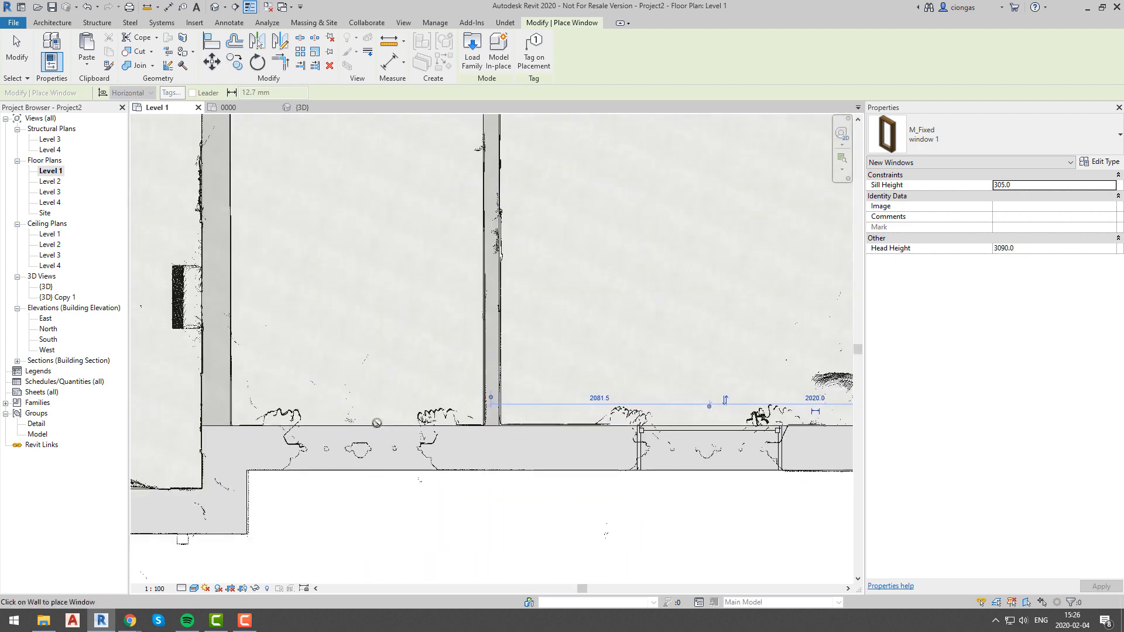
scroll(377, 423, up, 3)
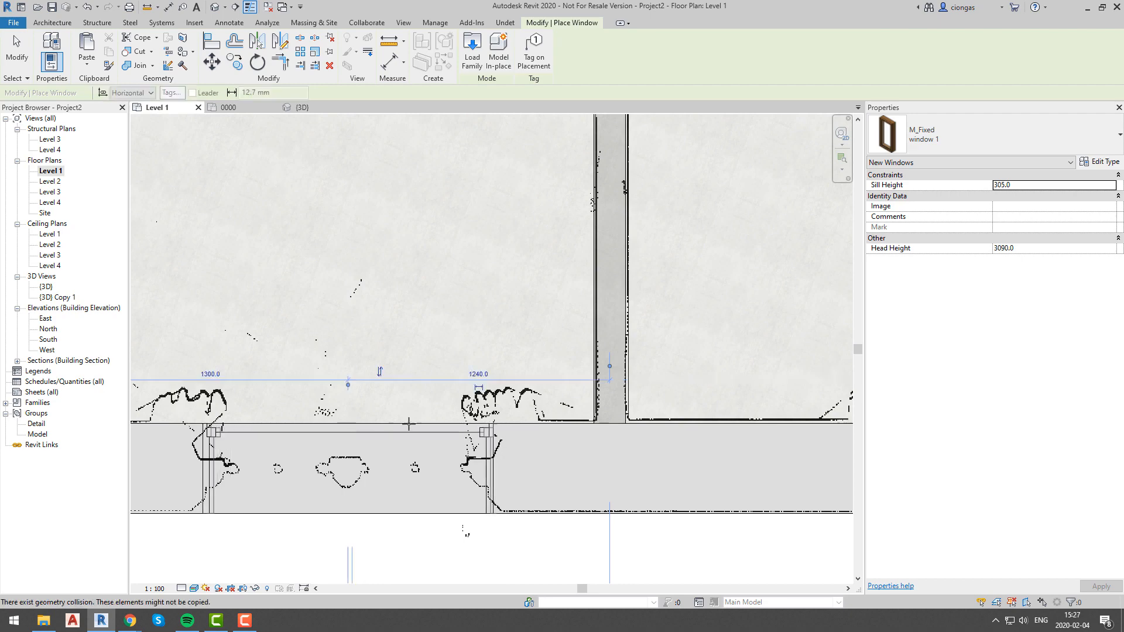
- Place window 1 in the scanned openings of the bay's middle wall and its two angled walls
scroll(351, 428, down, 6)
middle_drag(356, 430, 398, 401)
scroll(398, 402, up, 8)
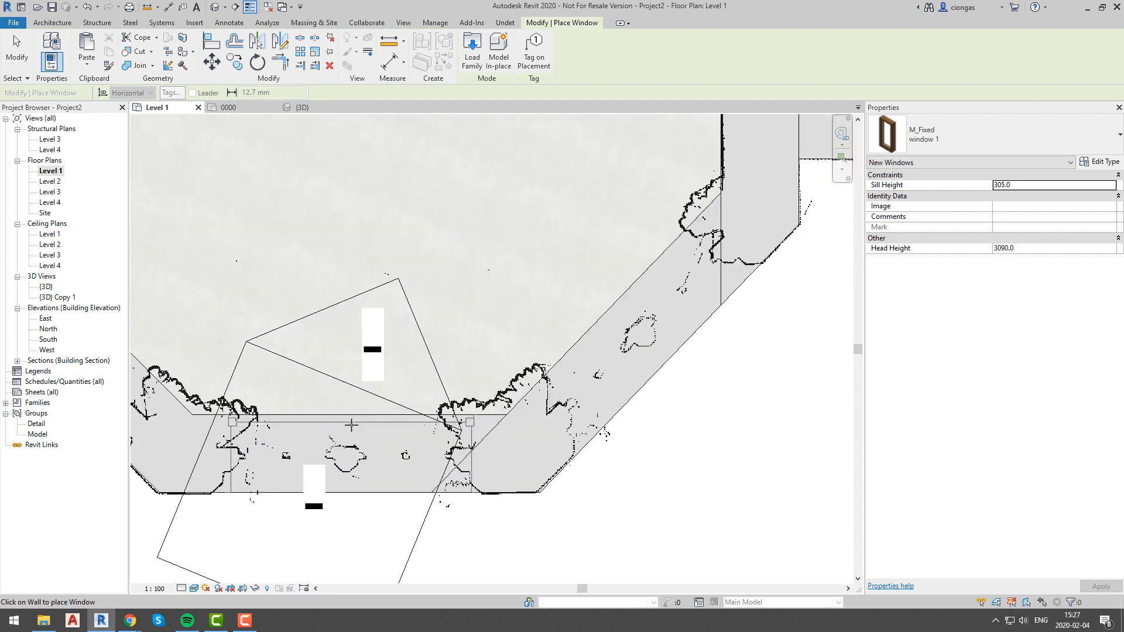
click(346, 425)
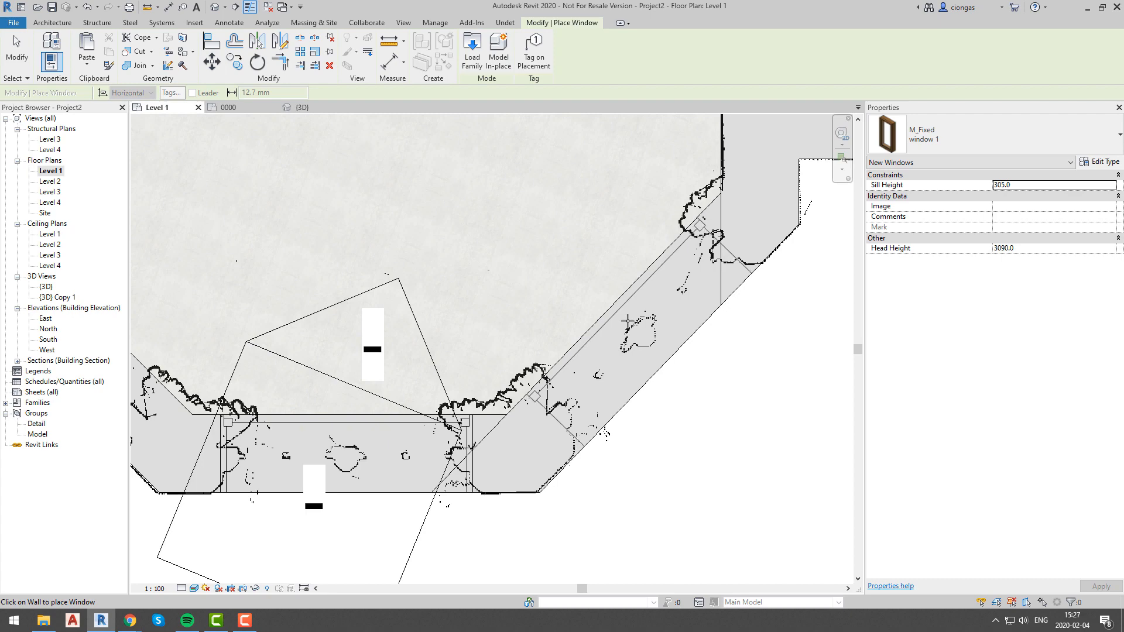
scroll(594, 301, down, 2)
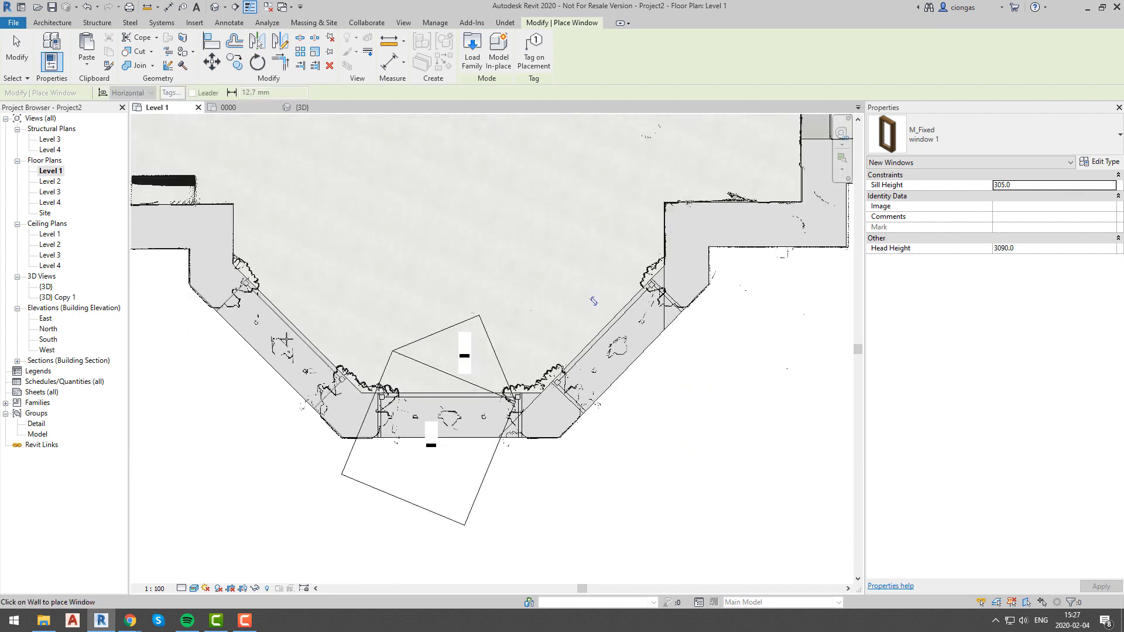
scroll(594, 301, down, 3)
scroll(593, 301, up, 2)
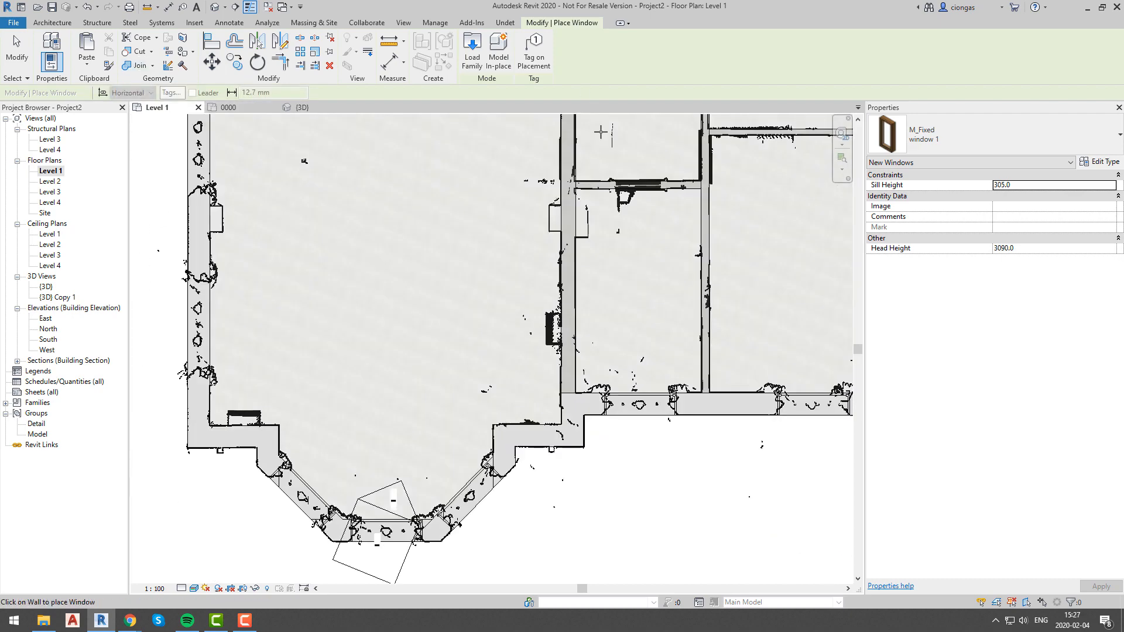
- Switch to the M_Fixed window 2 type and place it in the southernmost scanned opening of the west exterior wall
click(1073, 141)
click(965, 327)
scroll(204, 319, up, 5)
middle_drag(204, 319, 326, 319)
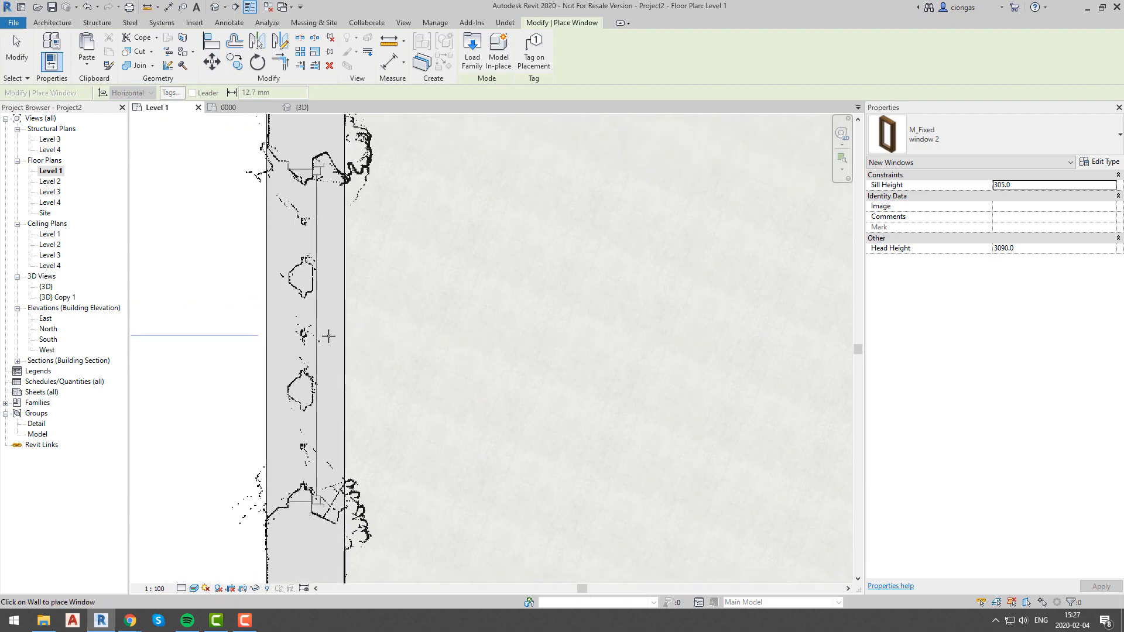
scroll(329, 335, down, 1)
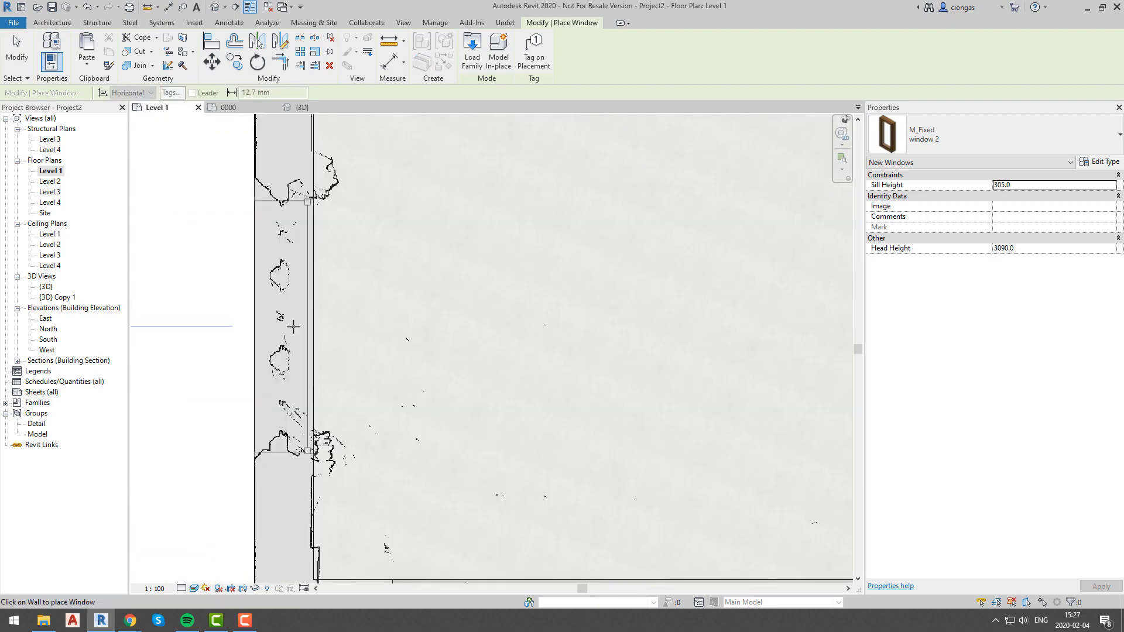
click(293, 323)
scroll(298, 310, down, 2)
middle_drag(299, 319, 336, 329)
middle_drag(357, 169, 358, 628)
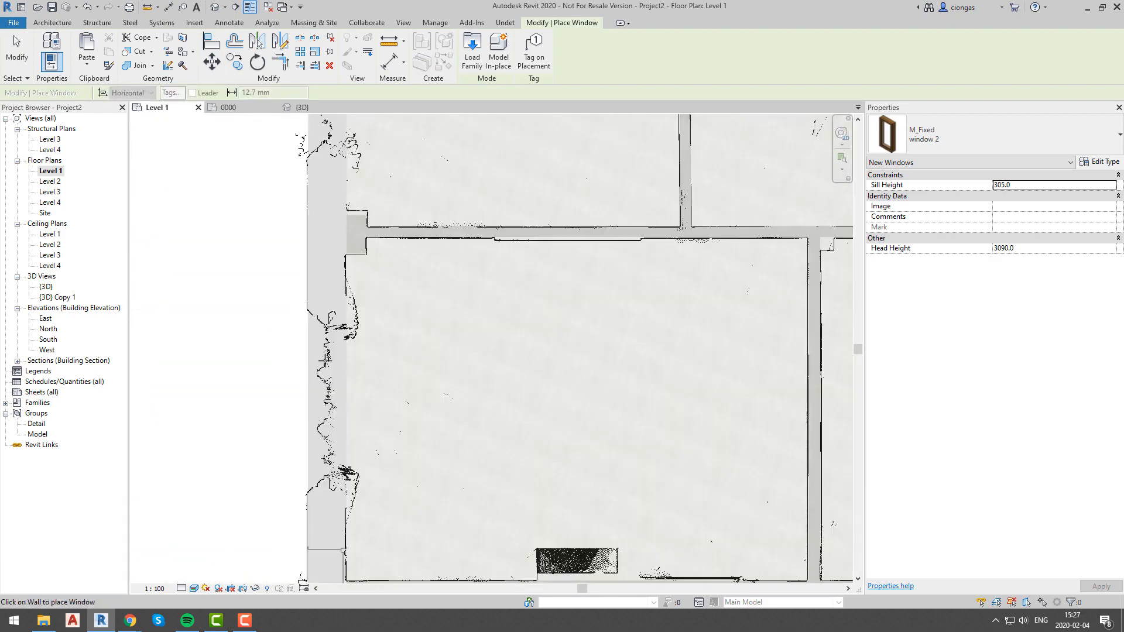
- Place window 2 in the next scanned openings northward along the stepped west exterior wall
click(335, 402)
scroll(335, 398, down, 4)
scroll(335, 280, up, 5)
click(339, 254)
scroll(341, 252, down, 6)
scroll(344, 204, up, 4)
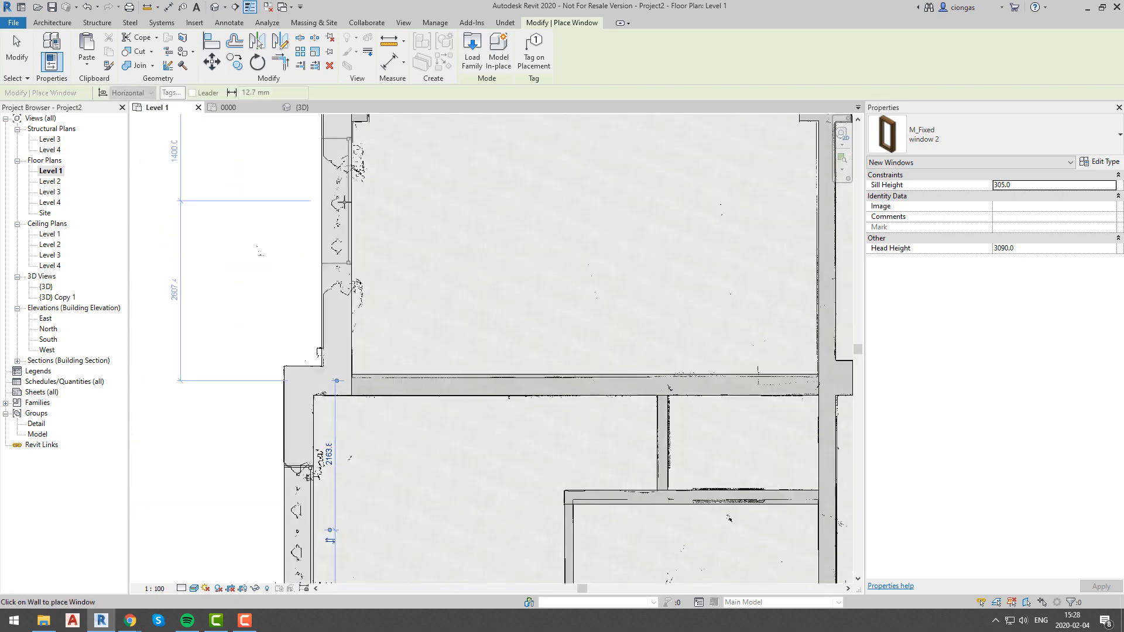
scroll(344, 202, up, 4)
click(349, 256)
scroll(347, 253, down, 6)
scroll(319, 314, up, 4)
click(324, 302)
scroll(322, 296, down, 6)
scroll(282, 253, up, 6)
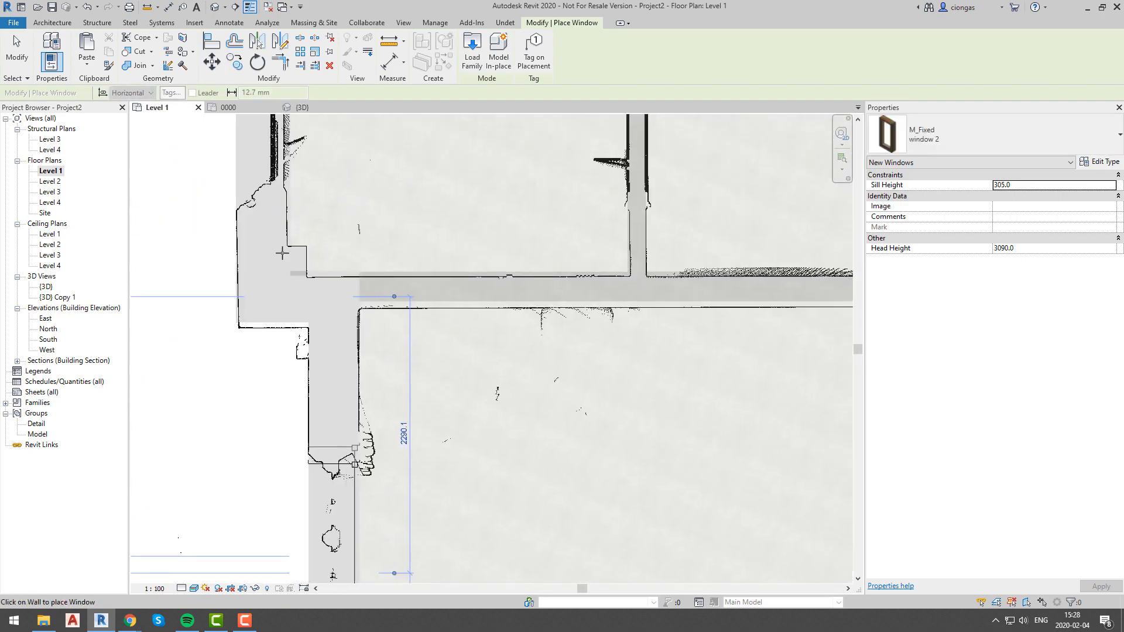
- Place window 2 in the scanned opening near the building's northwest corner and end window placement
scroll(282, 253, down, 7)
scroll(283, 173, up, 5)
middle_drag(284, 173, 376, 409)
click(529, 165)
scroll(544, 201, down, 5)
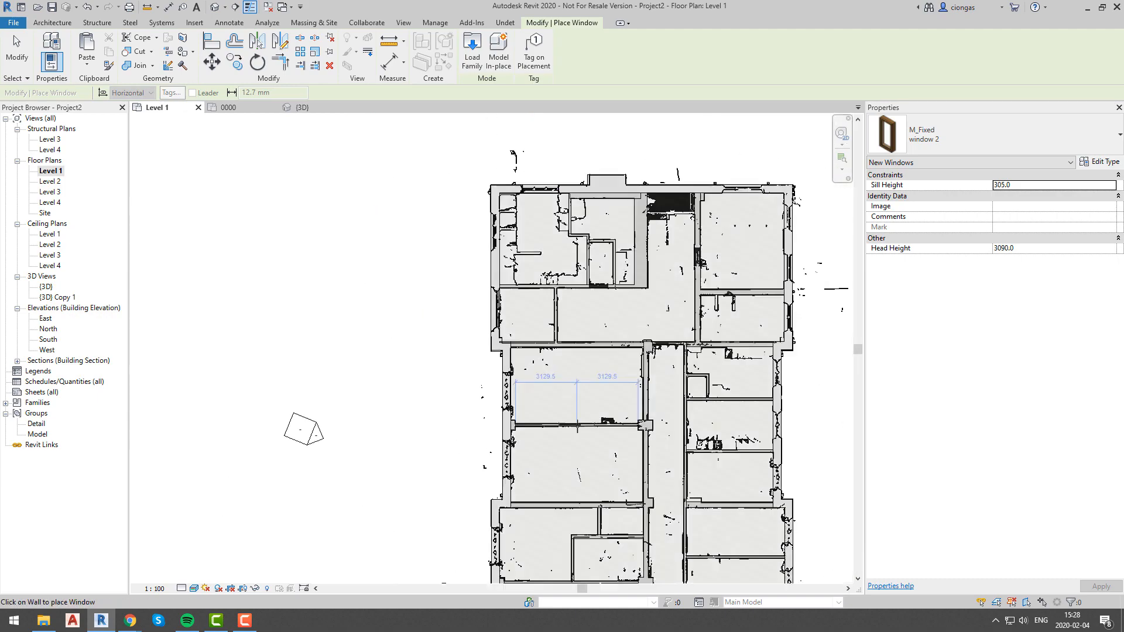
scroll(576, 426, down, 3)
key(Escape)
middle_drag(576, 426, 459, 158)
scroll(517, 477, up, 5)
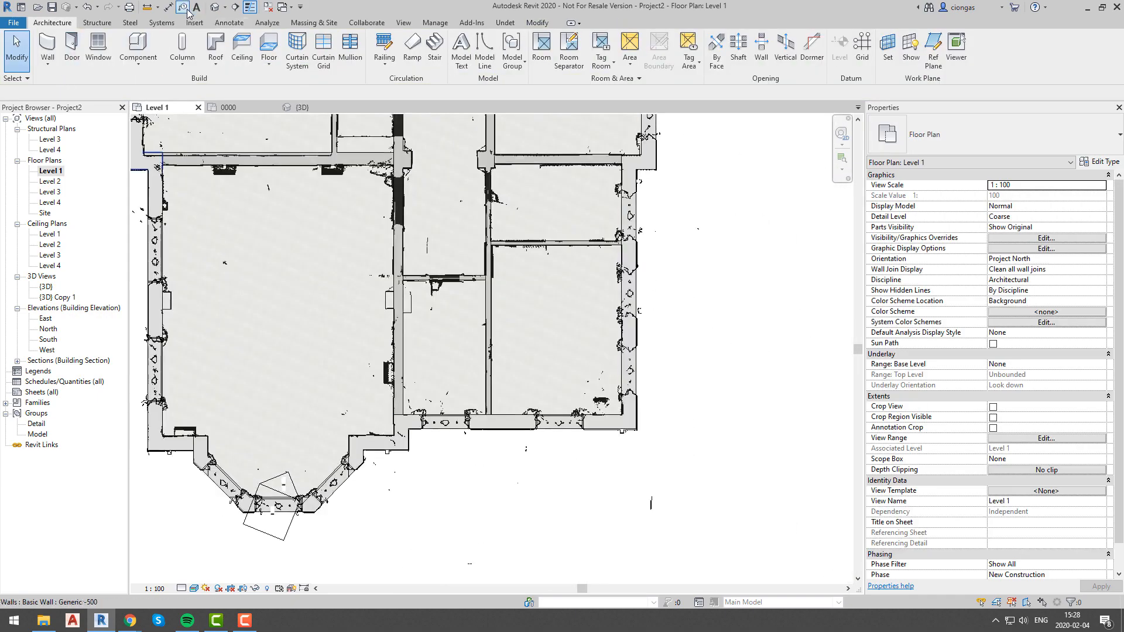
- Draw a building section just outside the straight south exterior wall and flip it to look at the wall
click(235, 7)
click(684, 471)
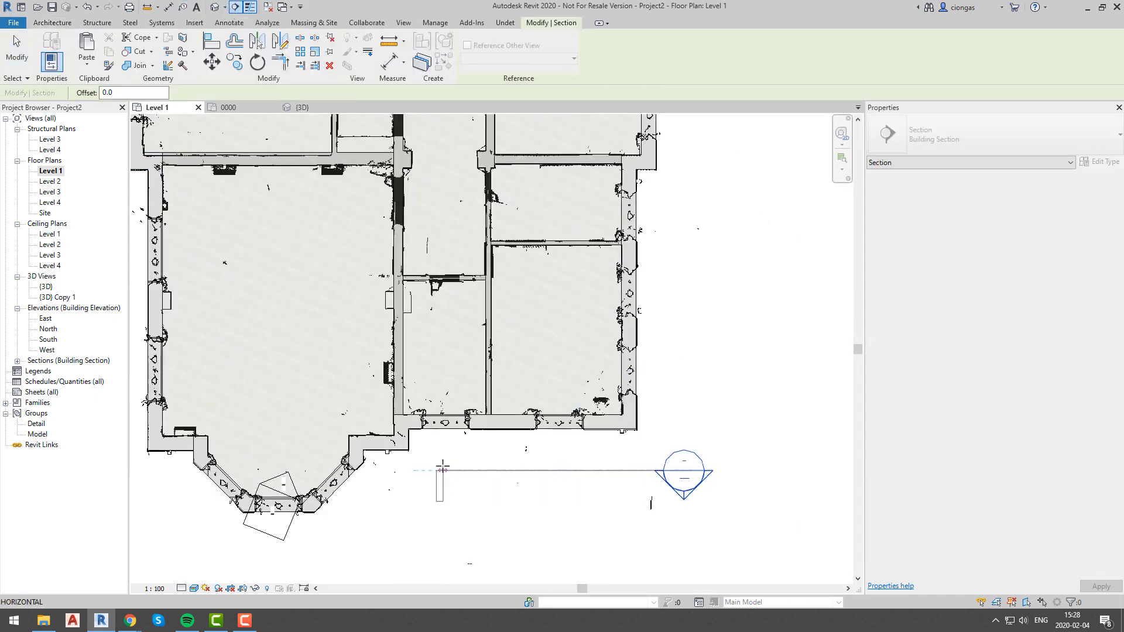
click(412, 471)
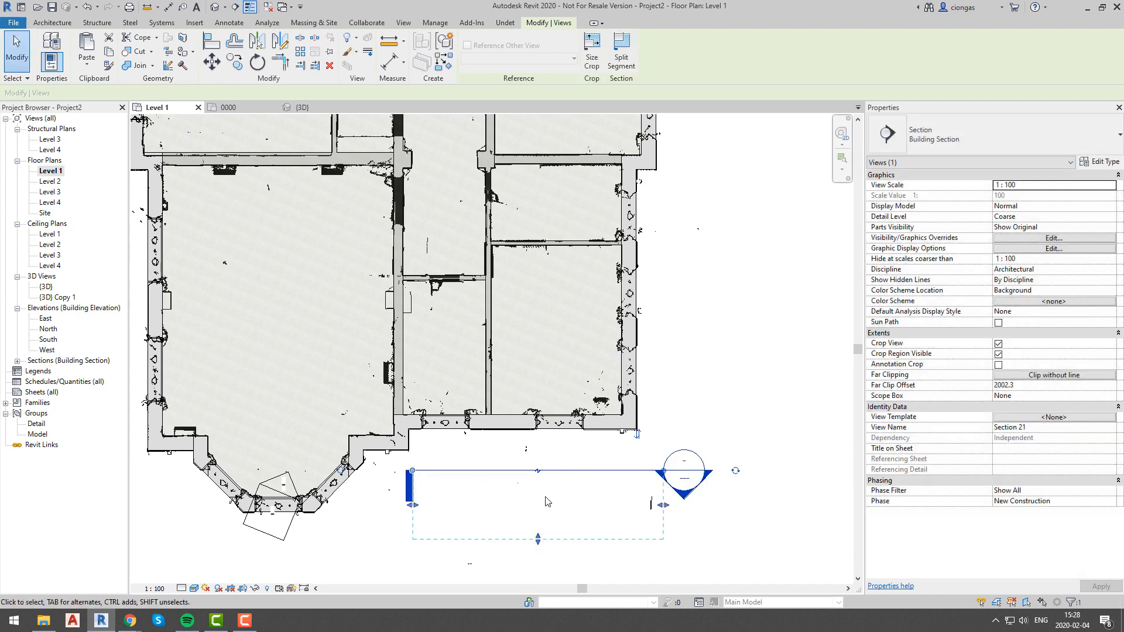
click(637, 434)
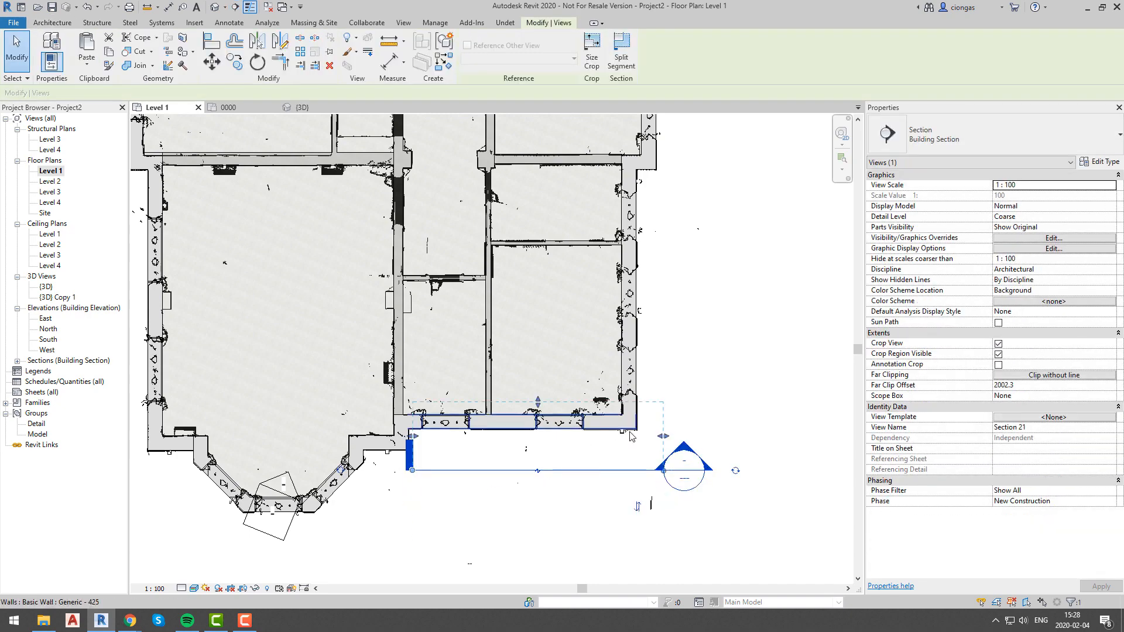
- Shorten the section's far clip depth to about 1200 mm, just past the south wall, and open the section view
drag(565, 411, 529, 404)
right_click(546, 447)
click(604, 208)
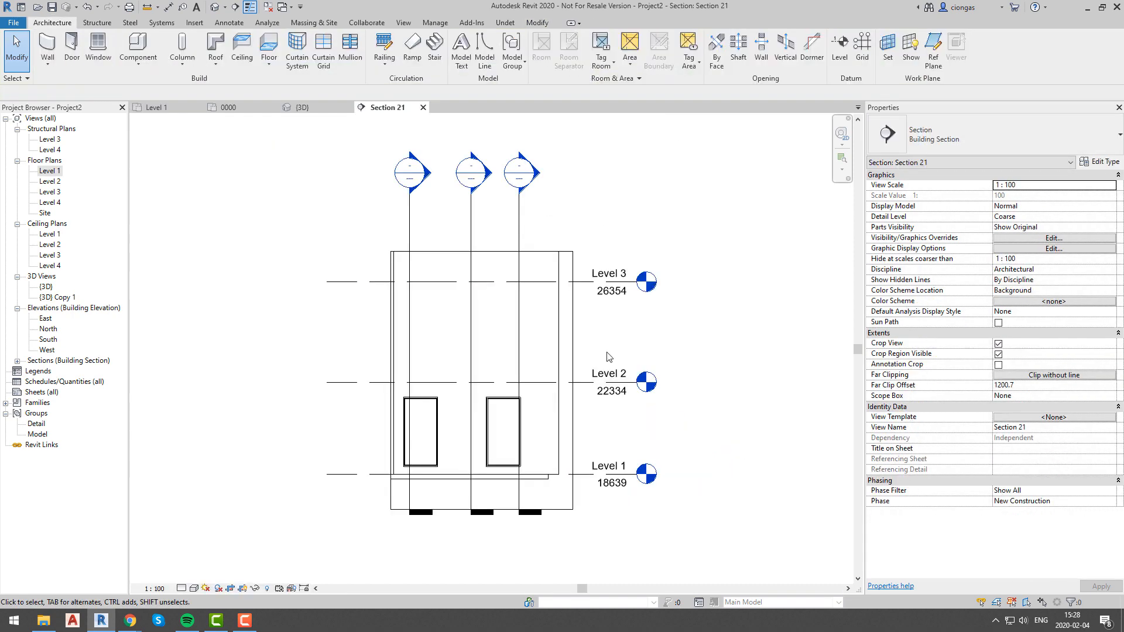
- Hide the wall elements and section markers covering the building in the section view
scroll(610, 354, down, 2)
drag(606, 298, 456, 252)
right_click(631, 210)
mouse_move(700, 275)
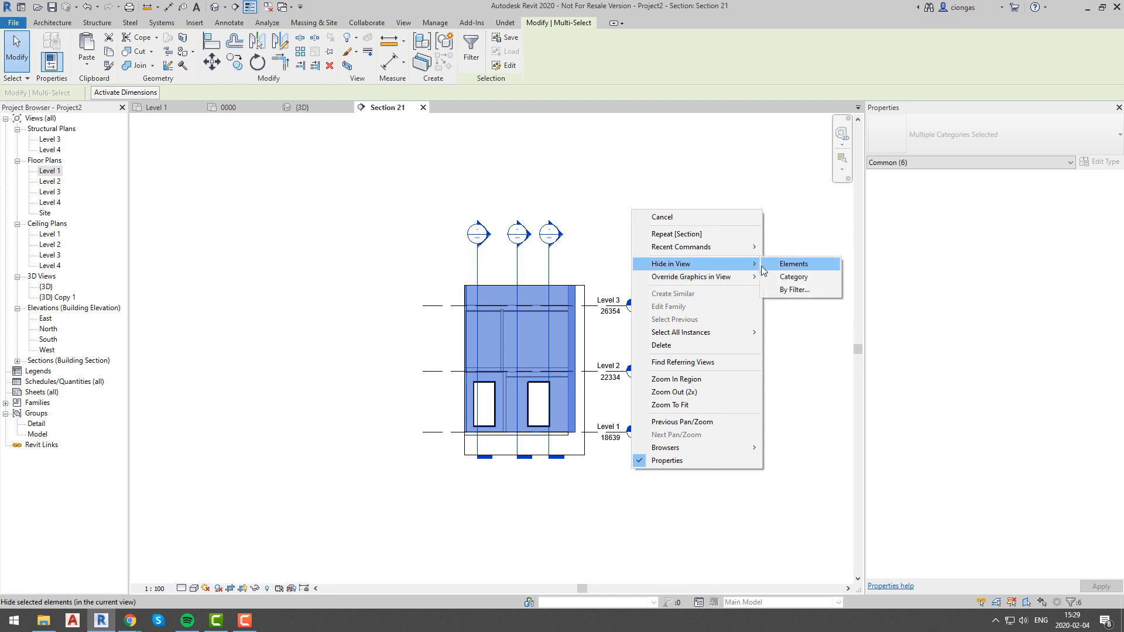
click(630, 436)
- Override the surface transparency of all model categories with 0 in the section's visibility graphics and apply it
key(g)
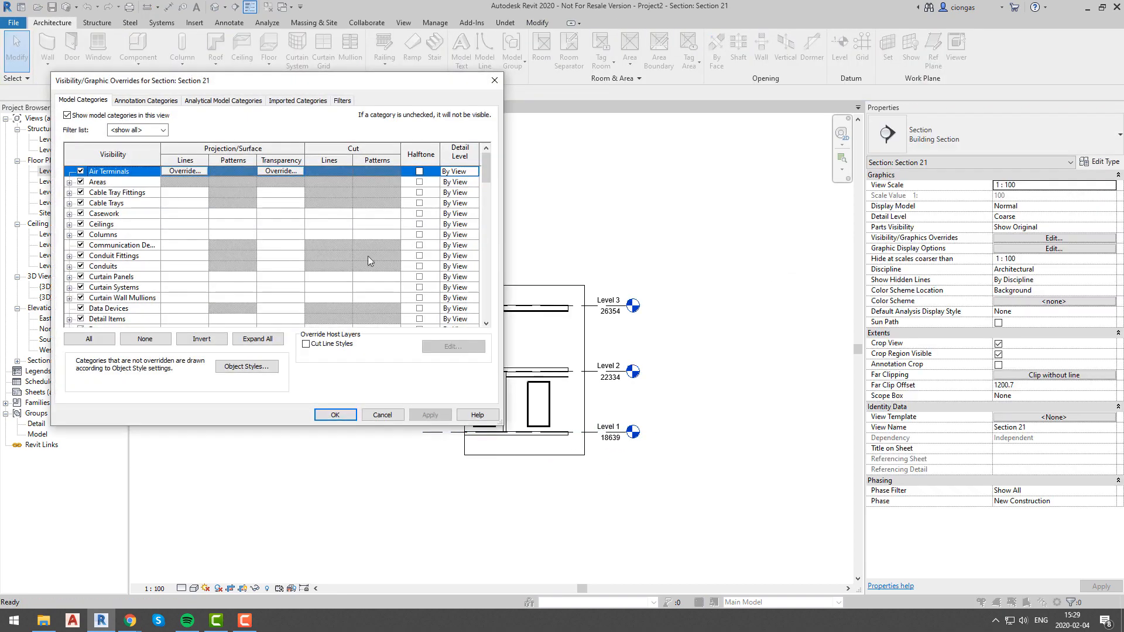
scroll(282, 199, down, 20)
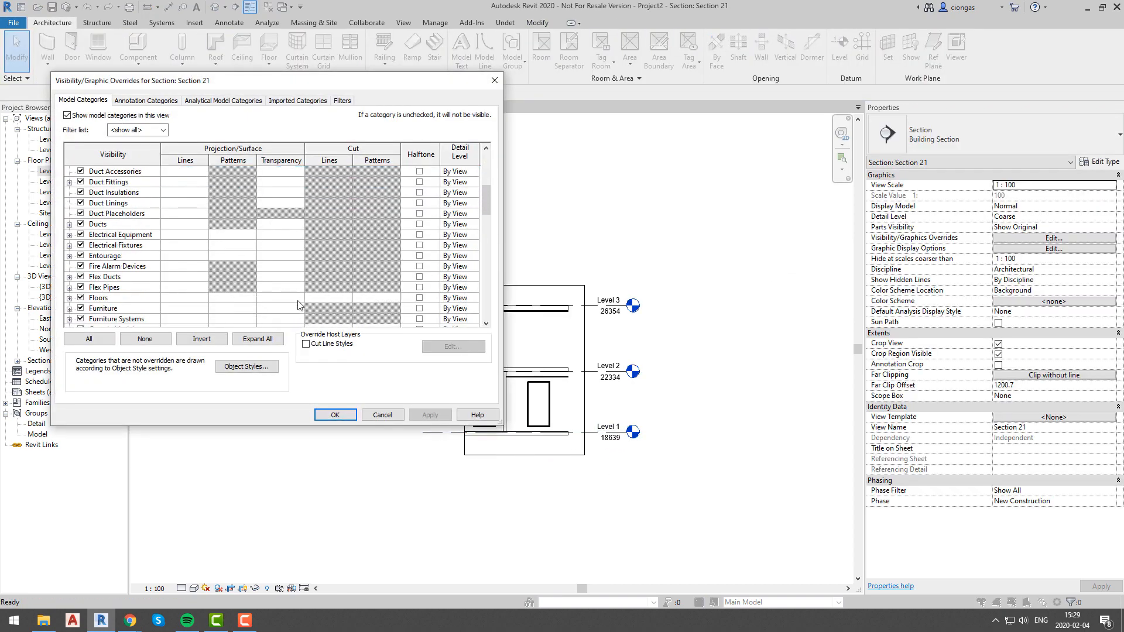
shift+click(286, 321)
click(286, 319)
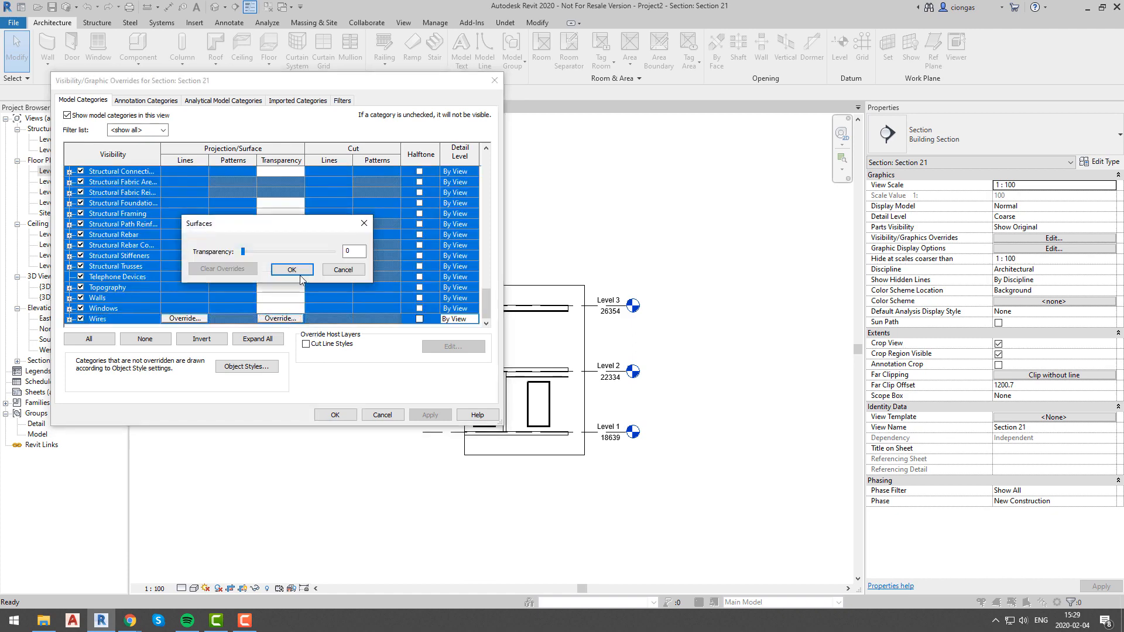
click(291, 269)
click(430, 414)
click(335, 414)
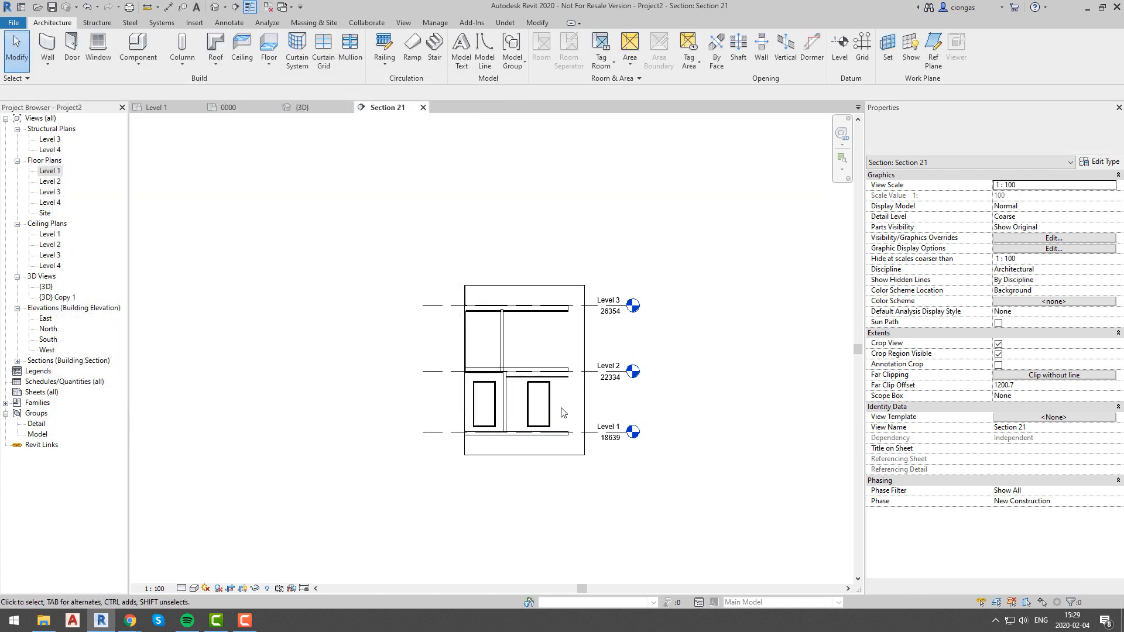
- Add an Undet slice over the Level 1 windows in the section with 1,201 m thickness and 10 mm resolution
middle_drag(567, 397, 544, 375)
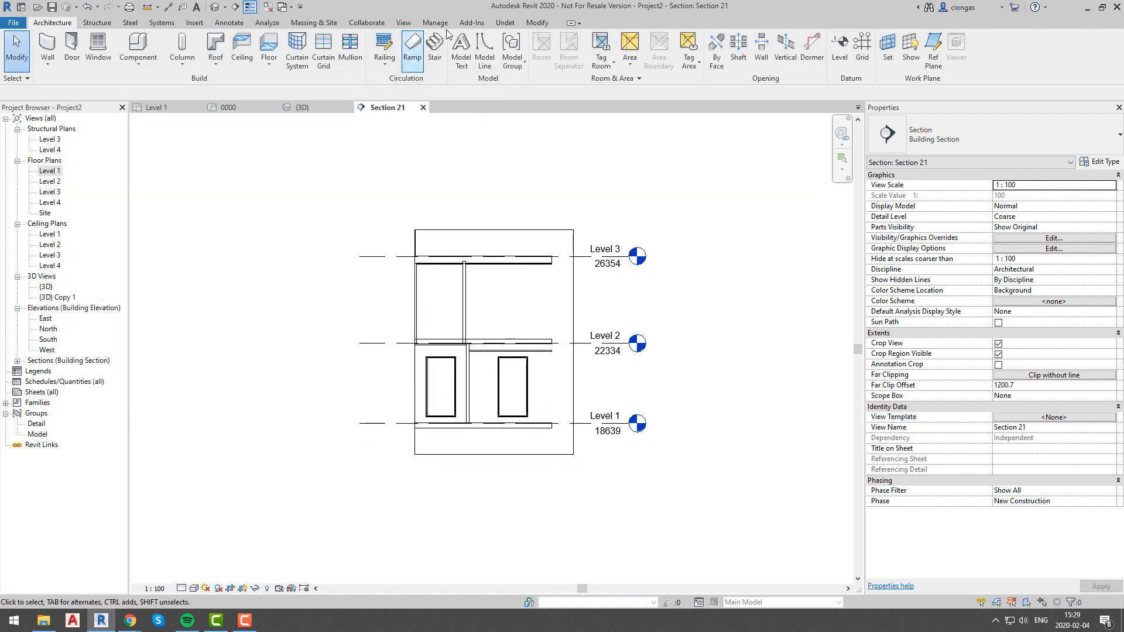
click(504, 23)
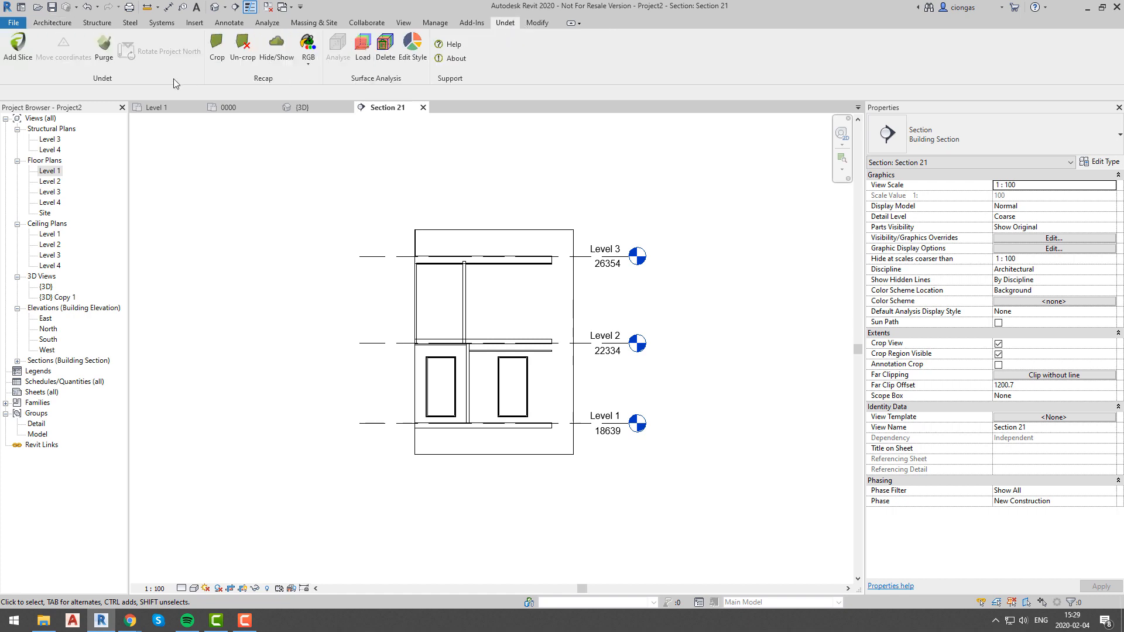
click(17, 40)
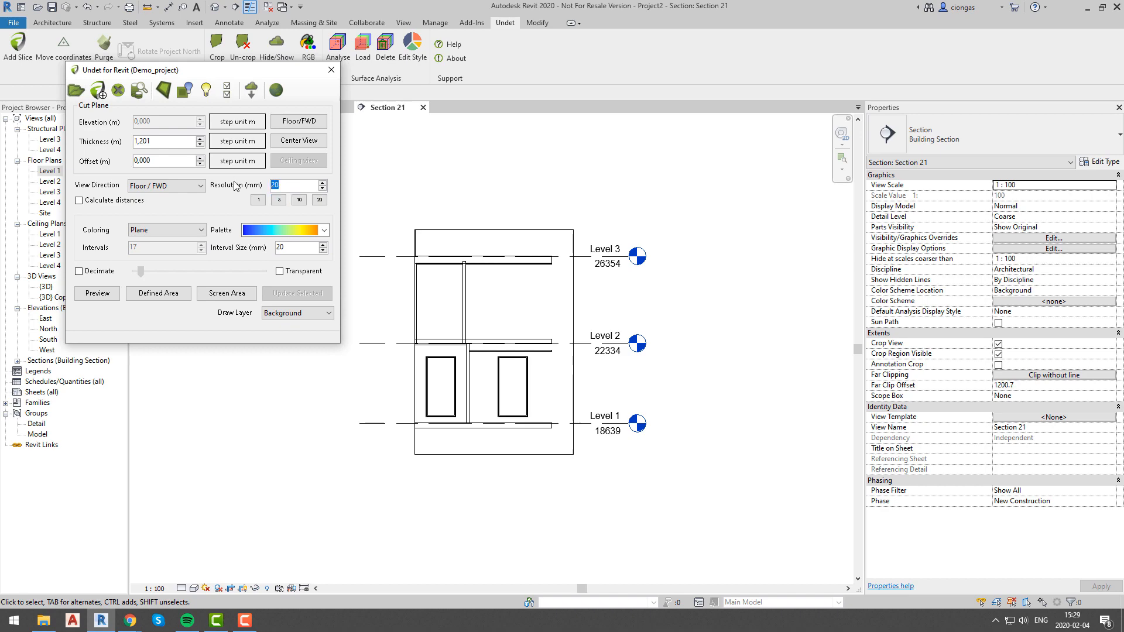
click(159, 293)
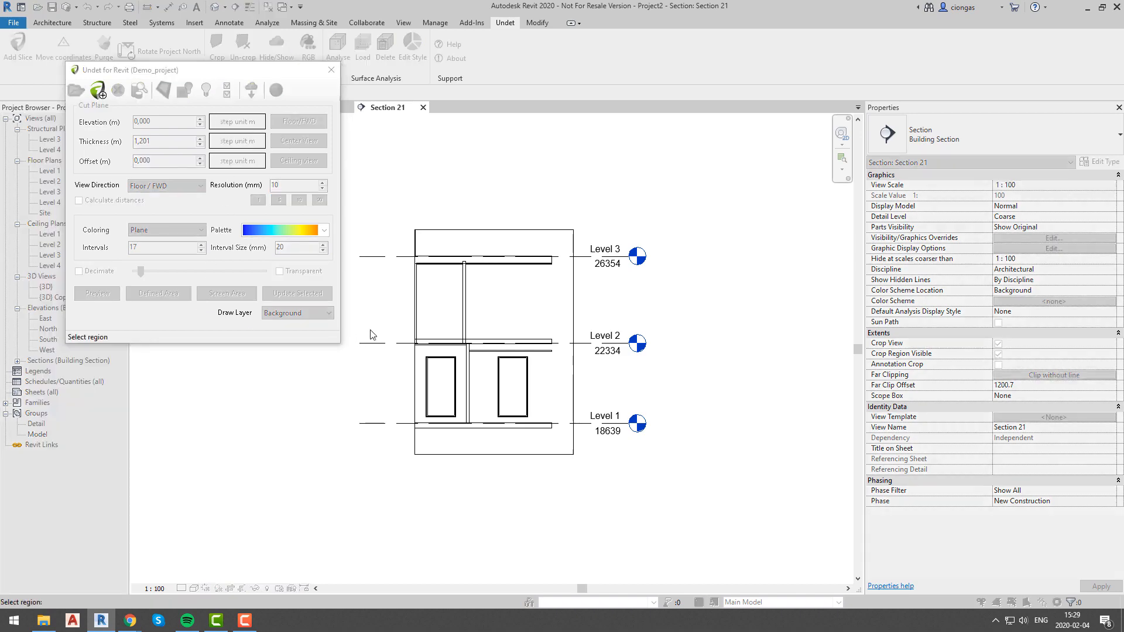
click(564, 448)
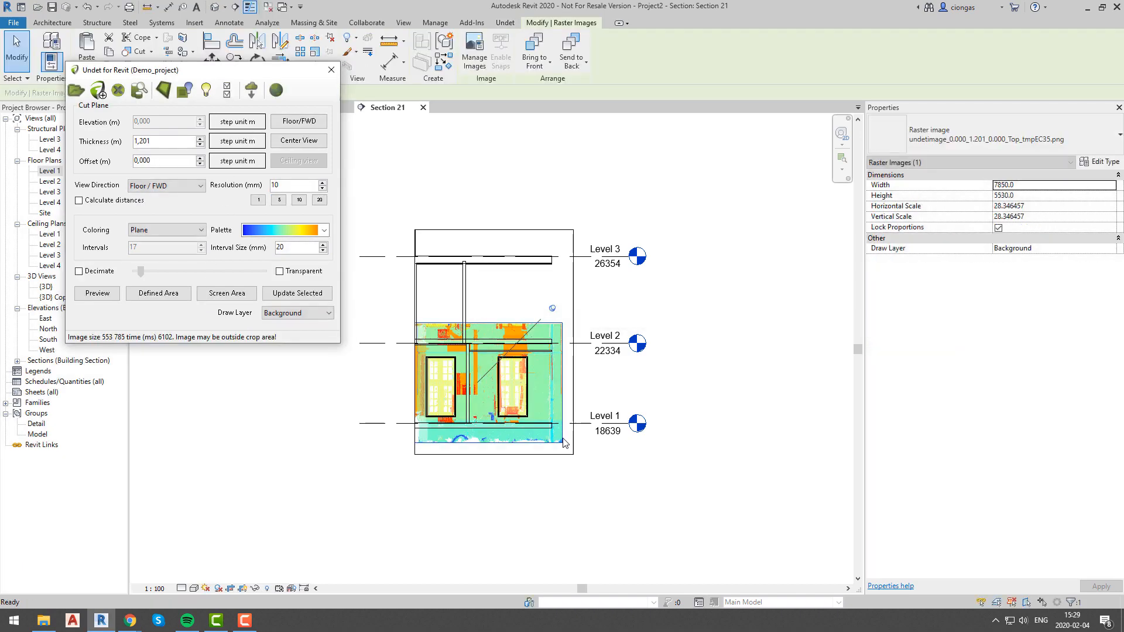
- Compare both Level 1 windows with the window openings in the colored slice
scroll(588, 340, up, 5)
middle_drag(588, 340, 663, 344)
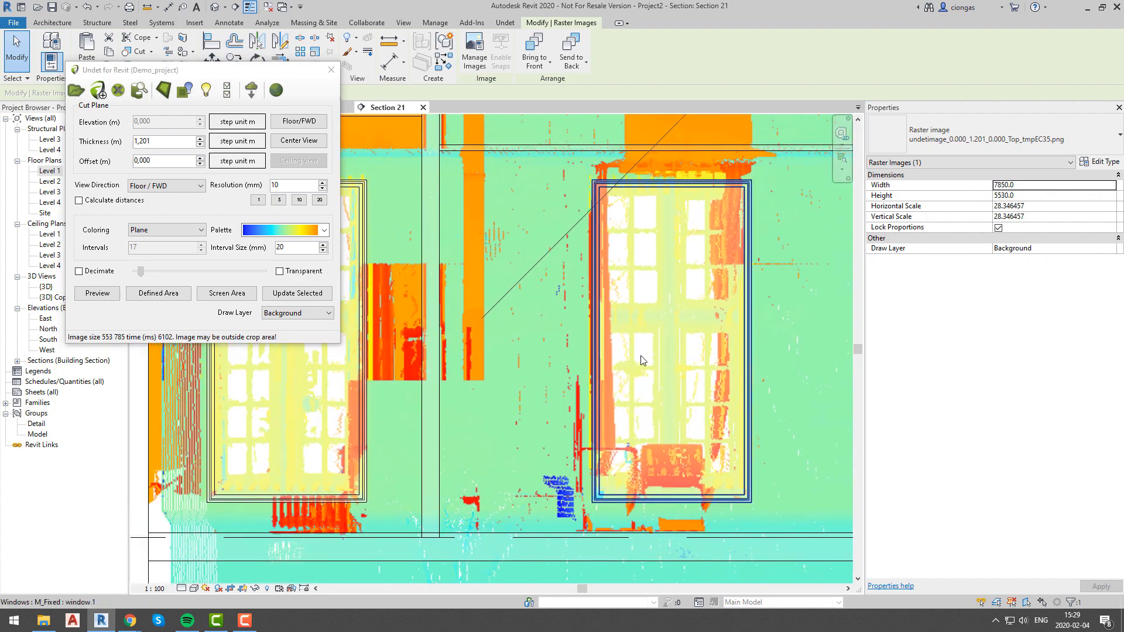
click(642, 358)
scroll(642, 358, down, 2)
ctrl+click(427, 371)
scroll(685, 314, up, 4)
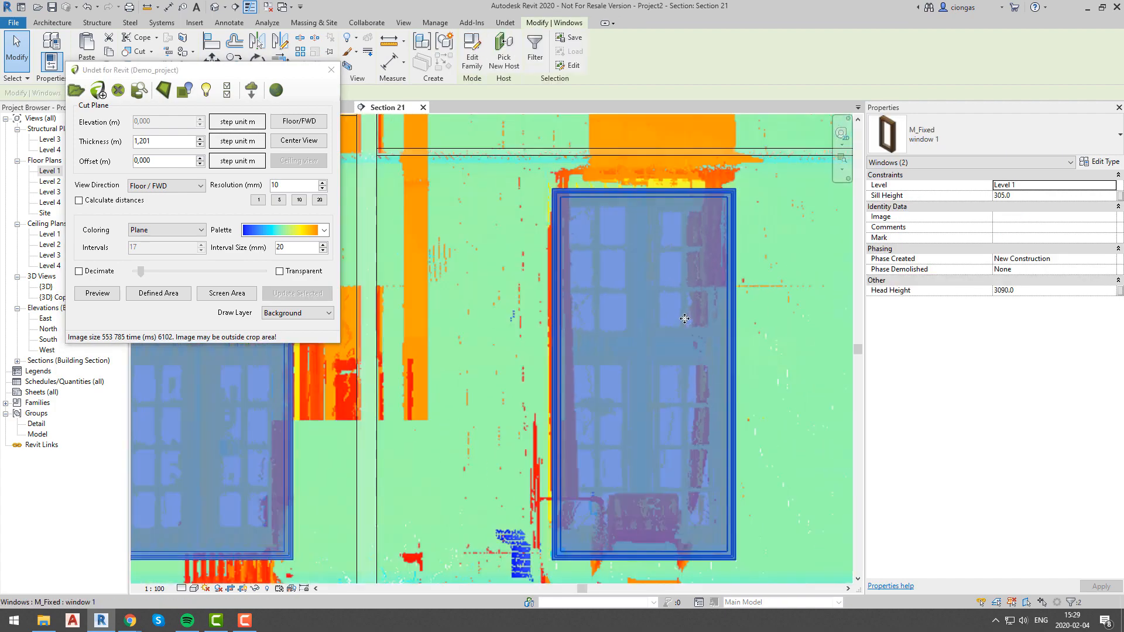
key(Escape)
scroll(685, 318, down, 1)
middle_drag(685, 318, 634, 311)
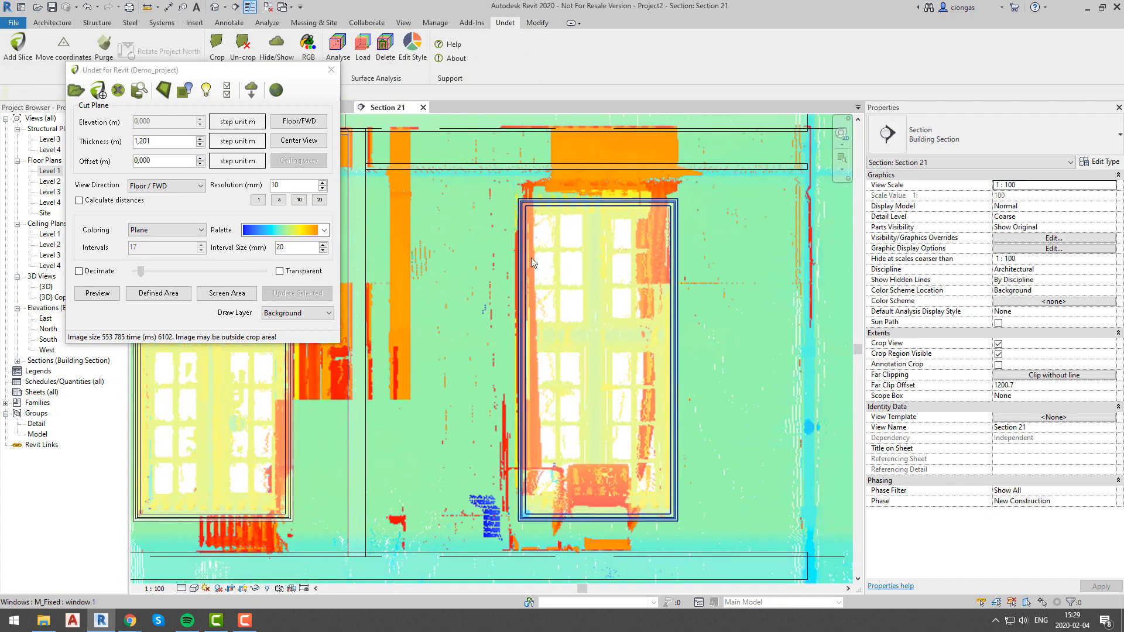
- Add a second slice around the eastern window at 3 mm resolution with the banded multicolor palette
double_click(265, 184)
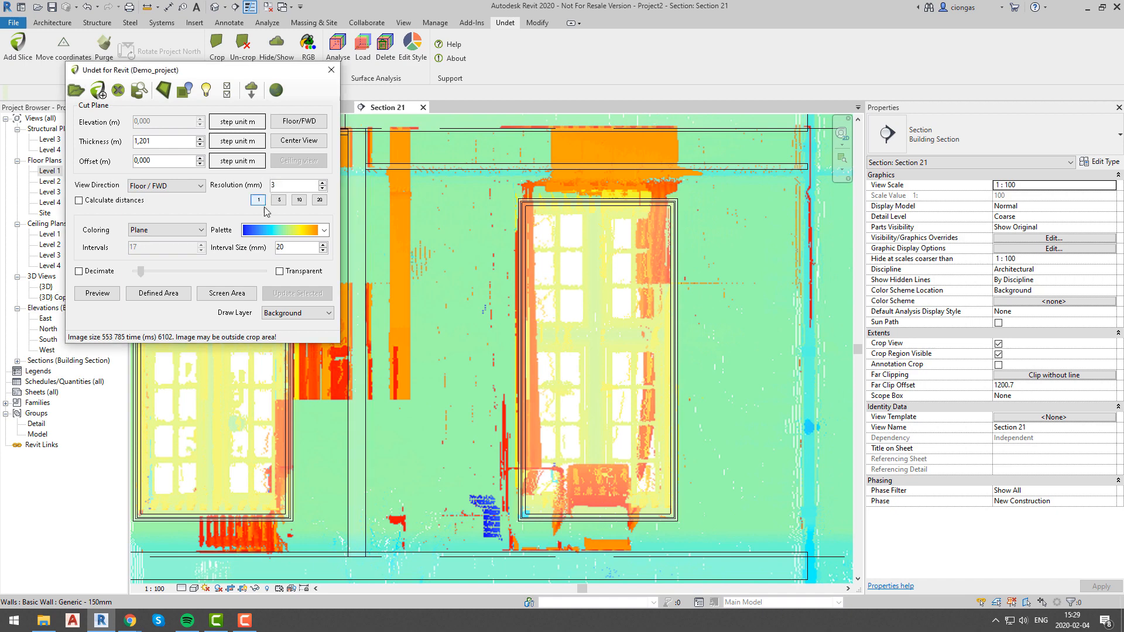
click(282, 229)
click(301, 255)
click(156, 297)
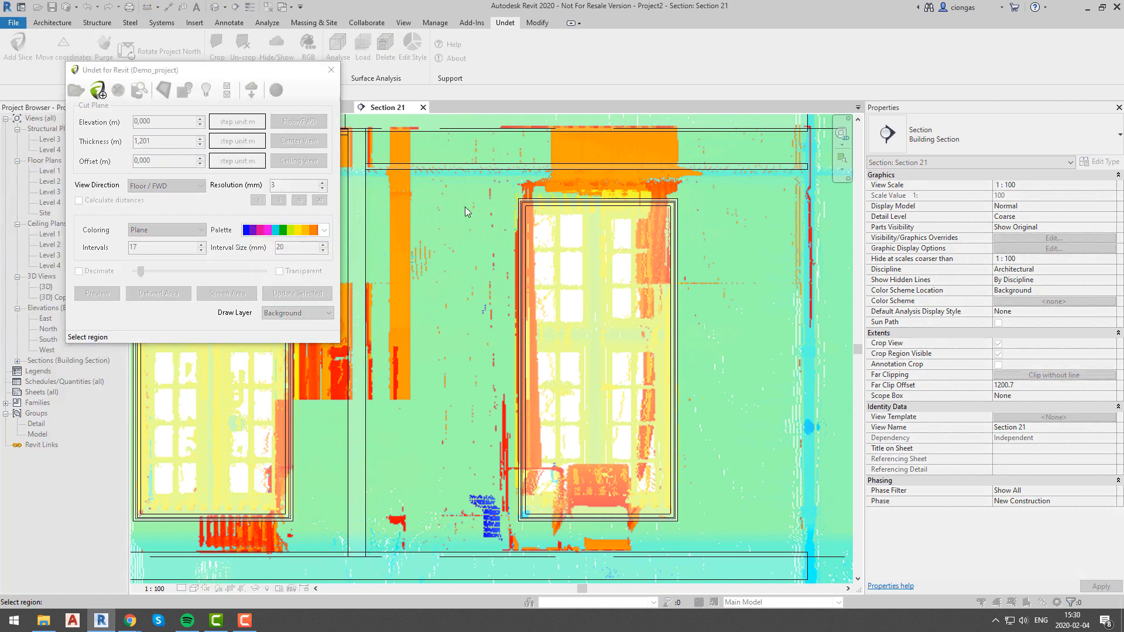
drag(679, 438, 692, 536)
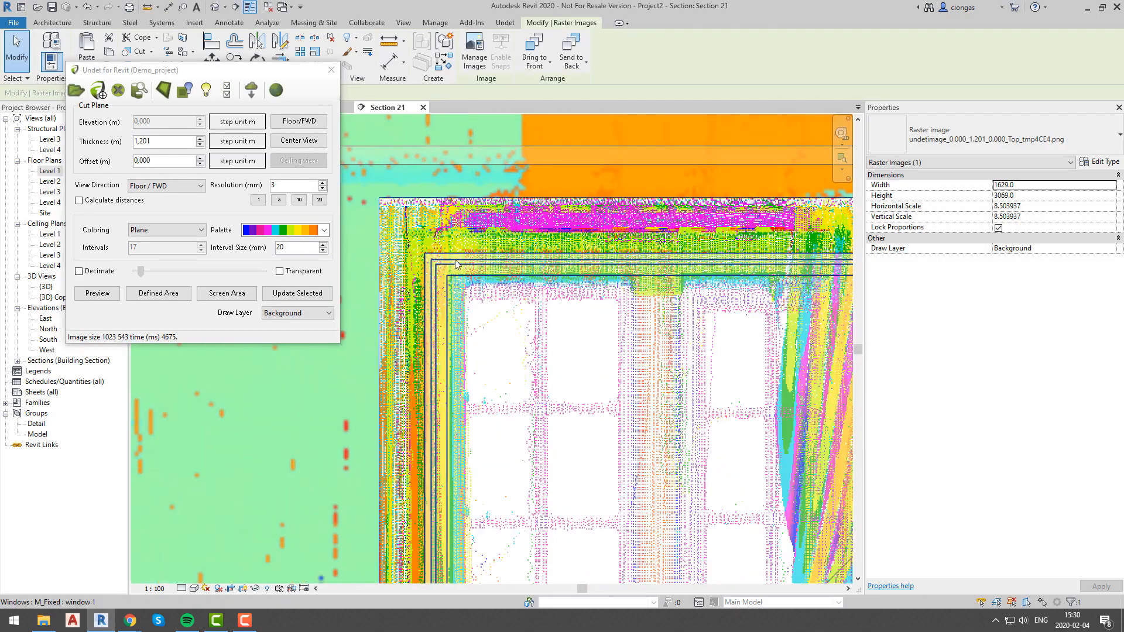
- Update the eastern window's slice to 1 mm resolution and inspect the frame edges
click(258, 200)
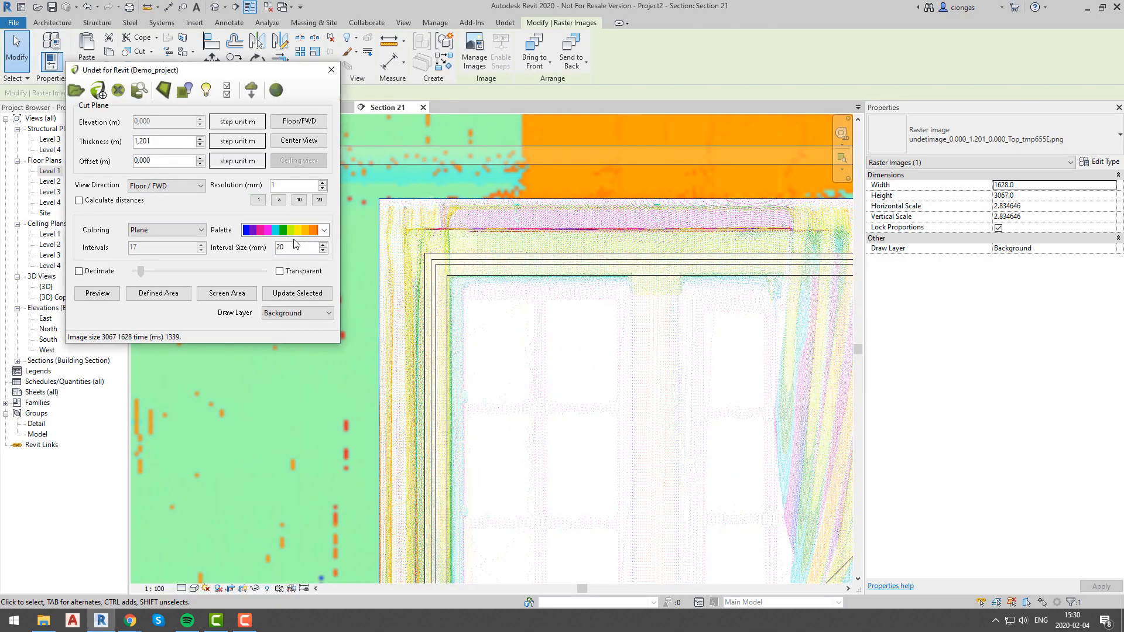
scroll(416, 266, down, 3)
scroll(505, 432, up, 6)
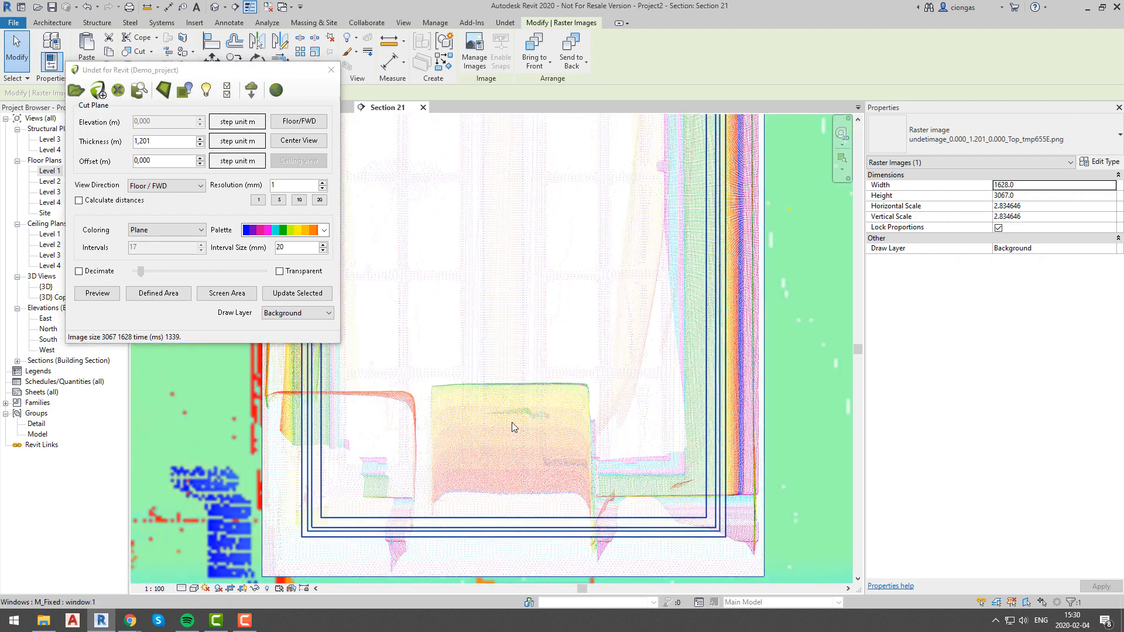
- Nudge the eastern window vertically to a sill height of 315 to match the scanned opening
scroll(523, 415, down, 3)
scroll(468, 328, up, 5)
click(462, 319)
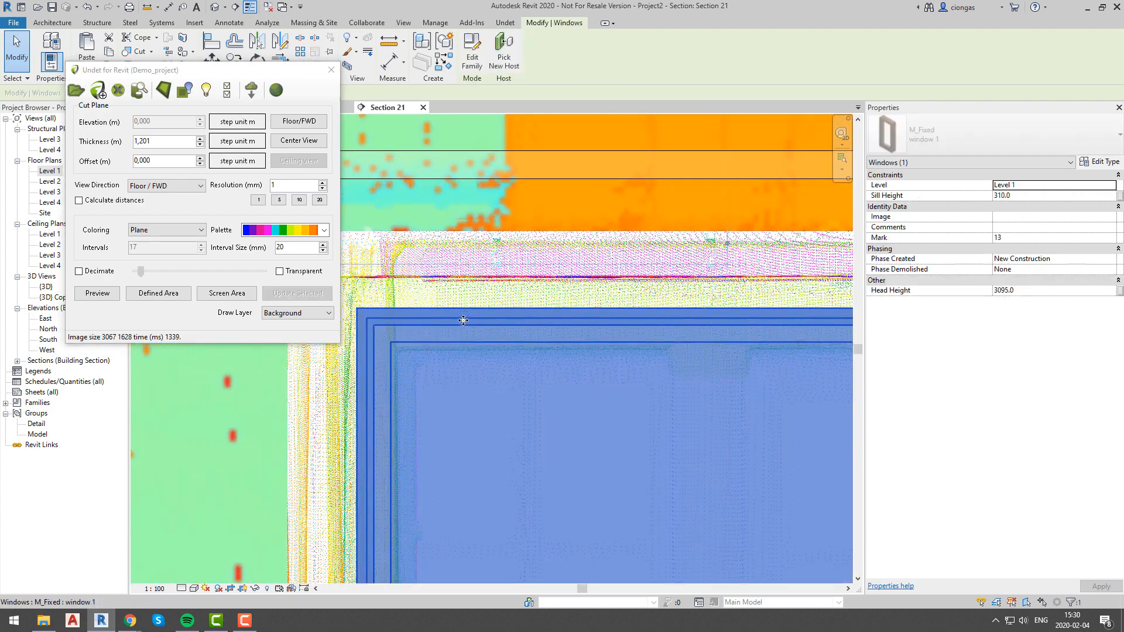
key(Down)
key(Down)
scroll(464, 319, down, 2)
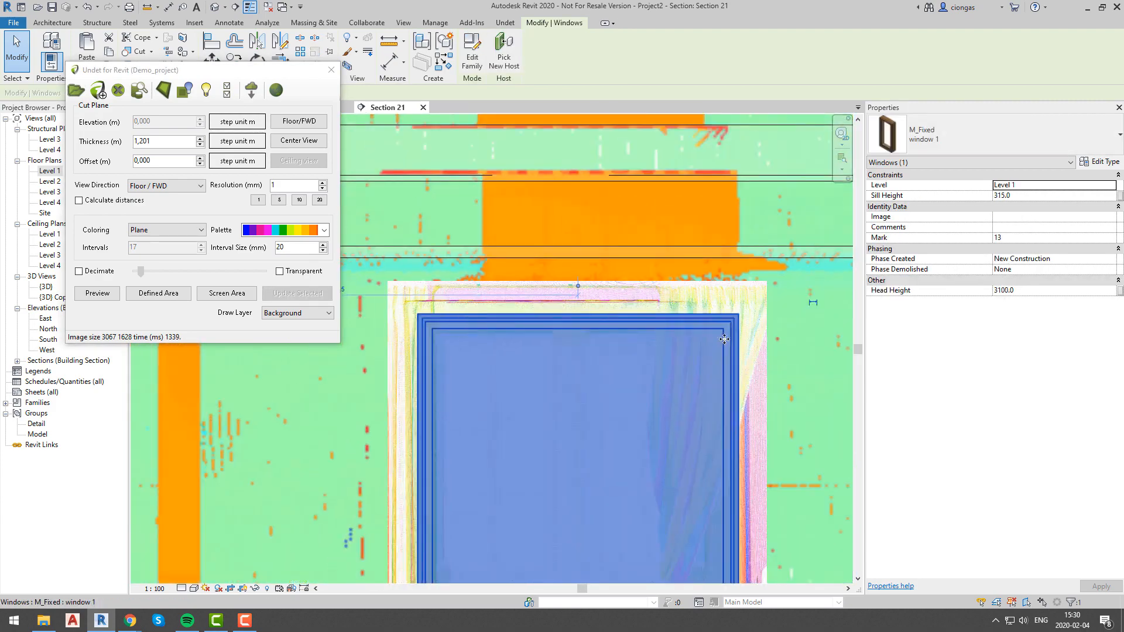
scroll(724, 339, up, 2)
- Turn off the Basement, First floor, Ground floor and Second floor scan groups, leaving only External scans enabled
click(226, 90)
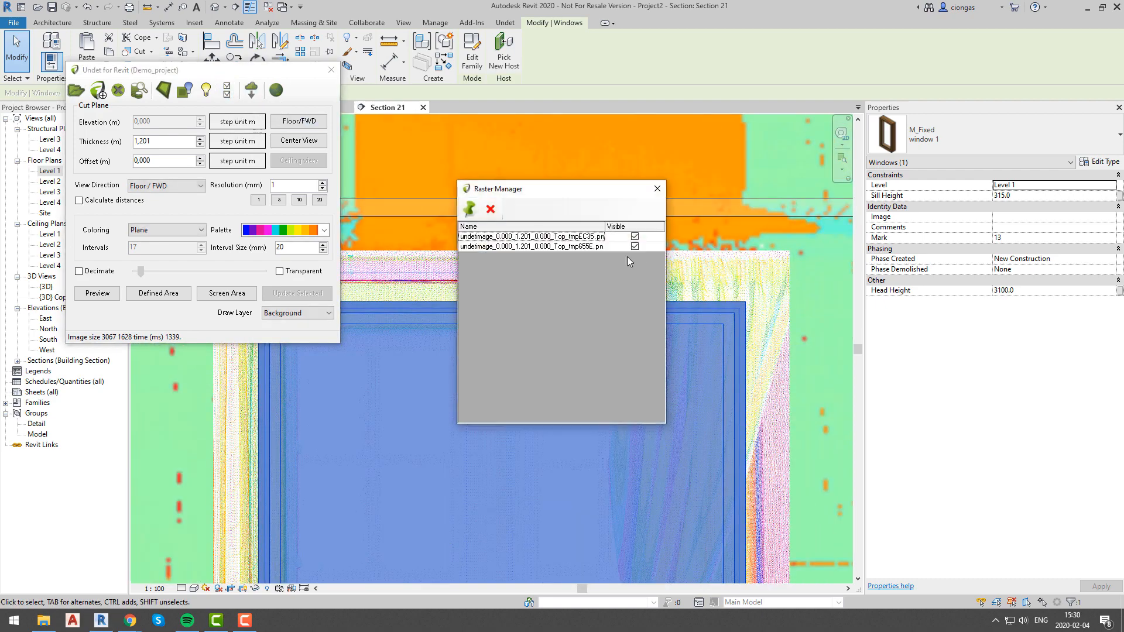
click(656, 190)
click(163, 90)
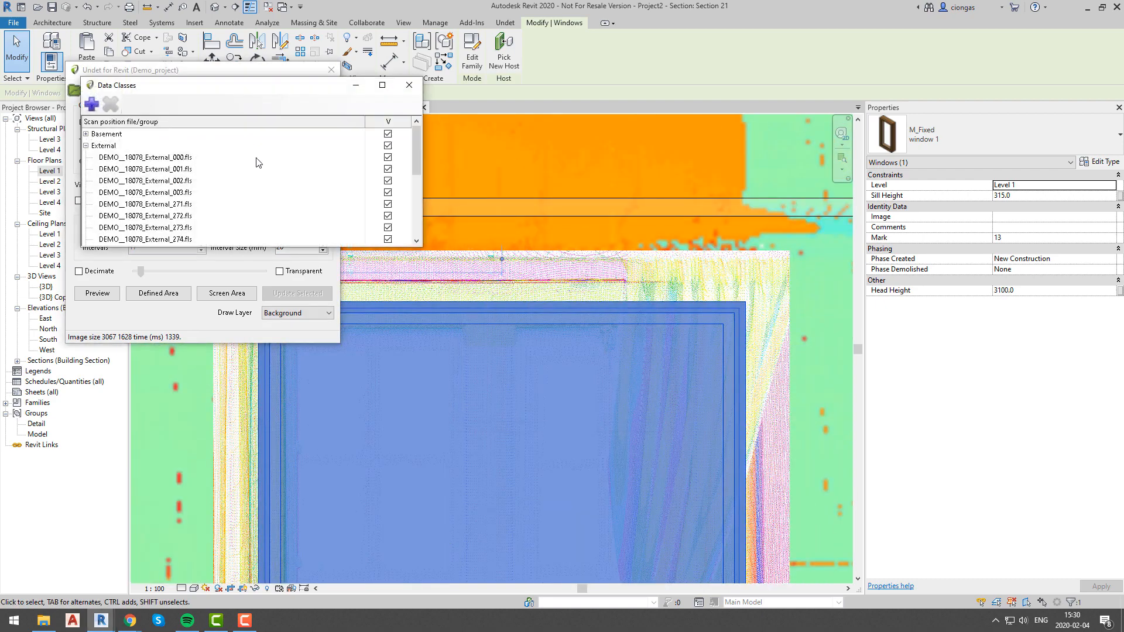
click(86, 145)
click(392, 134)
click(392, 157)
click(392, 169)
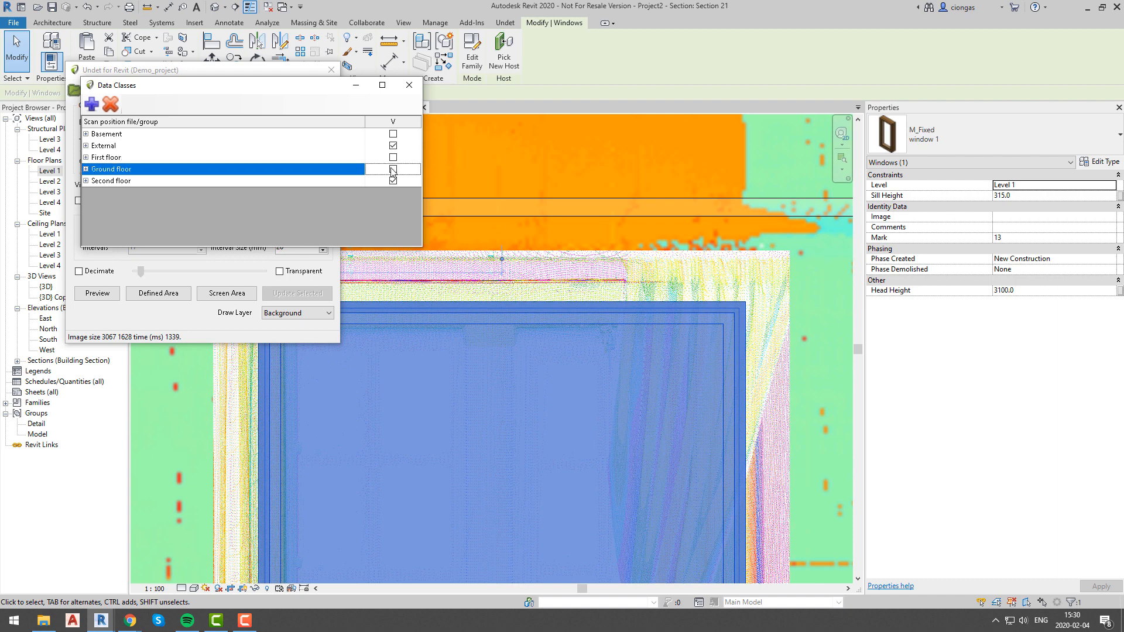
click(393, 180)
click(409, 86)
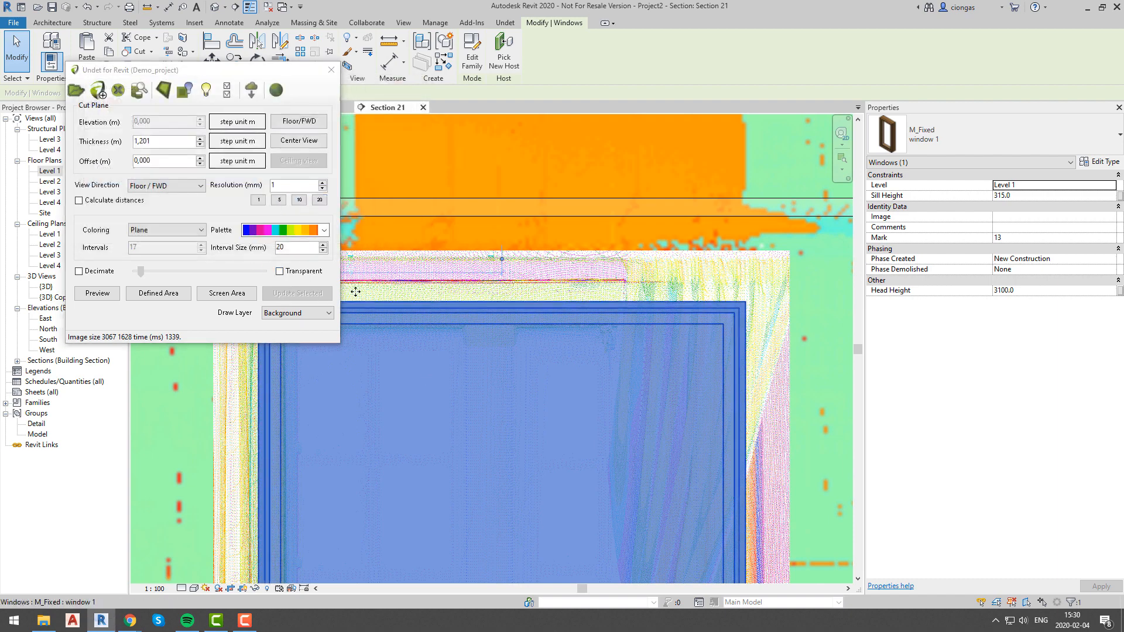
- Regenerate the eastern window's slice at 1 mm resolution using only the enabled External scans
scroll(285, 230, down, 1)
middle_drag(460, 339, 606, 254)
scroll(607, 254, down, 2)
key(Escape)
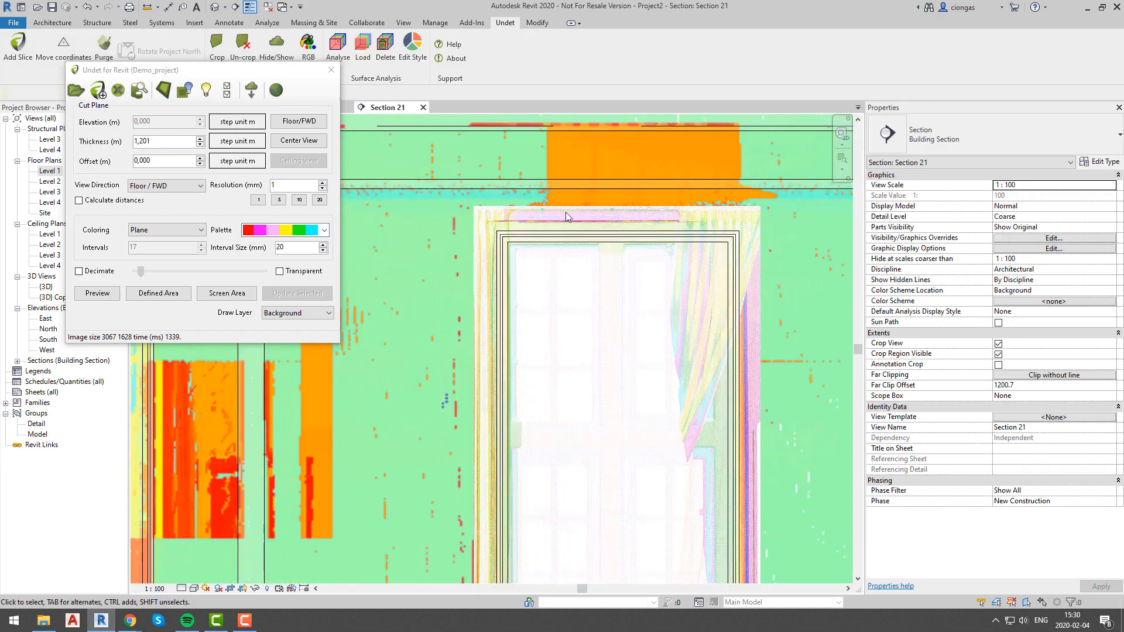
middle_drag(485, 217, 396, 189)
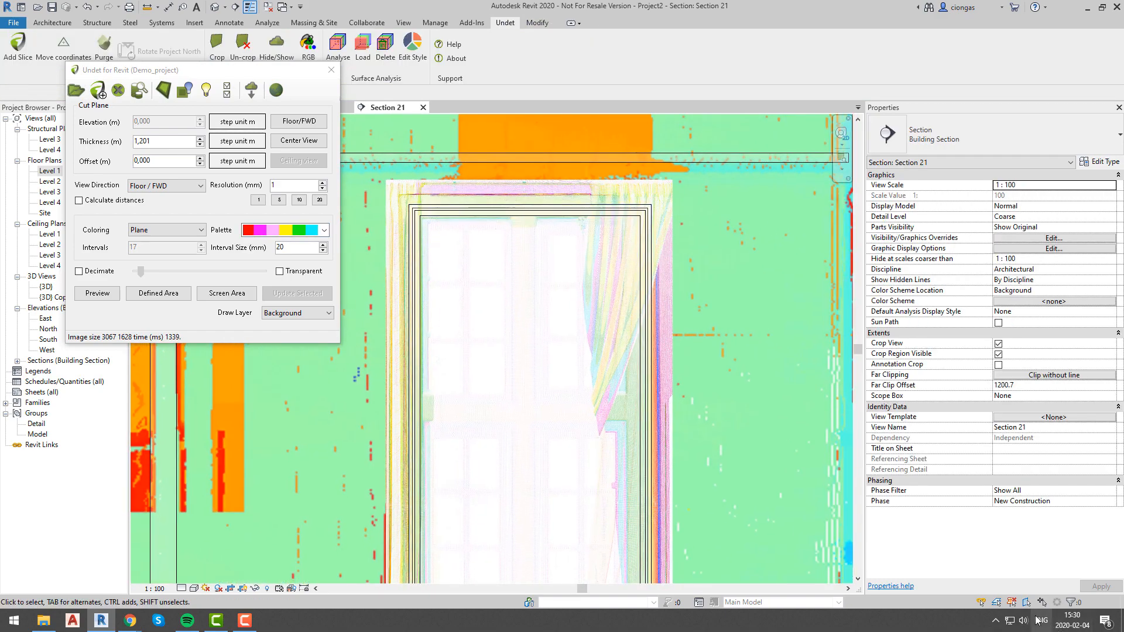
click(562, 235)
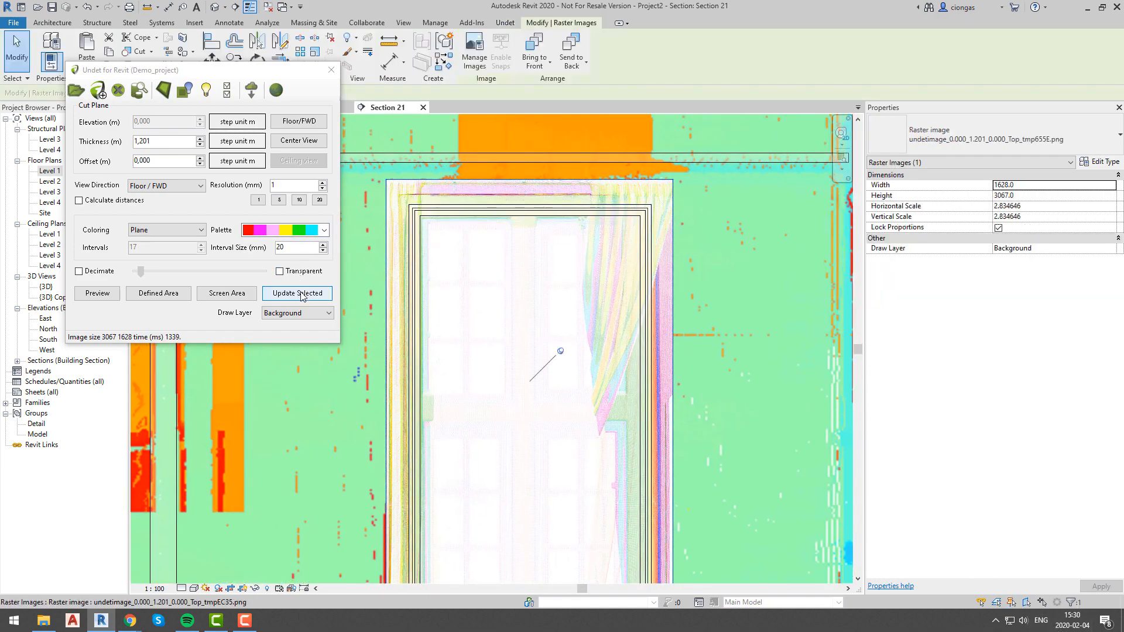
click(301, 294)
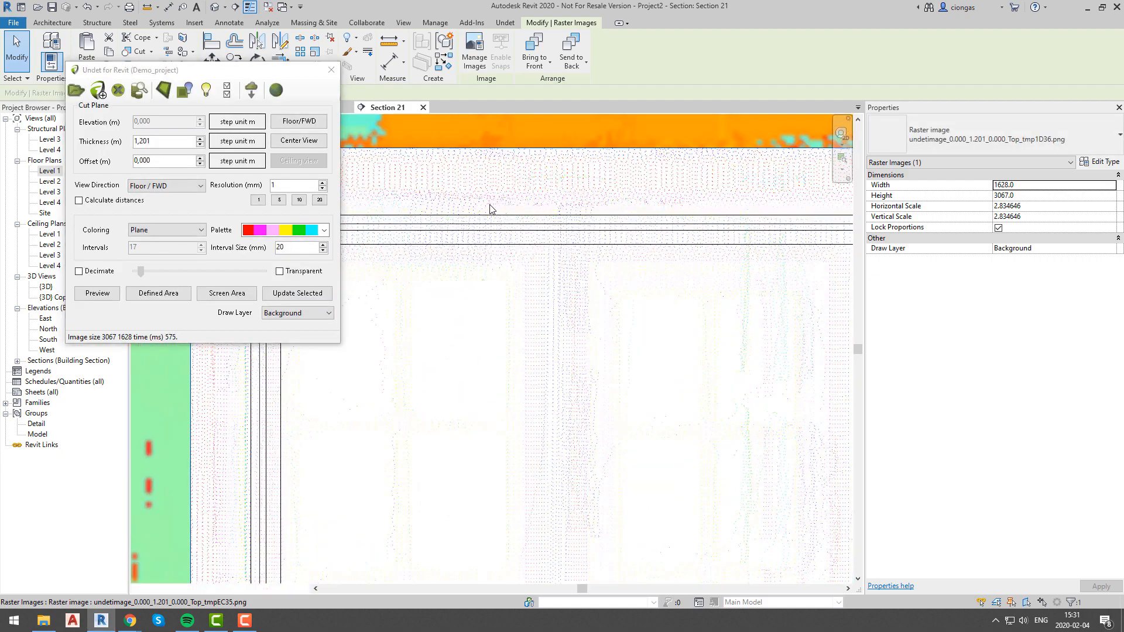
- Regenerate the eastern window's slice at 5 mm resolution with the palette running from cyan through green and orange to purple
click(326, 236)
click(306, 314)
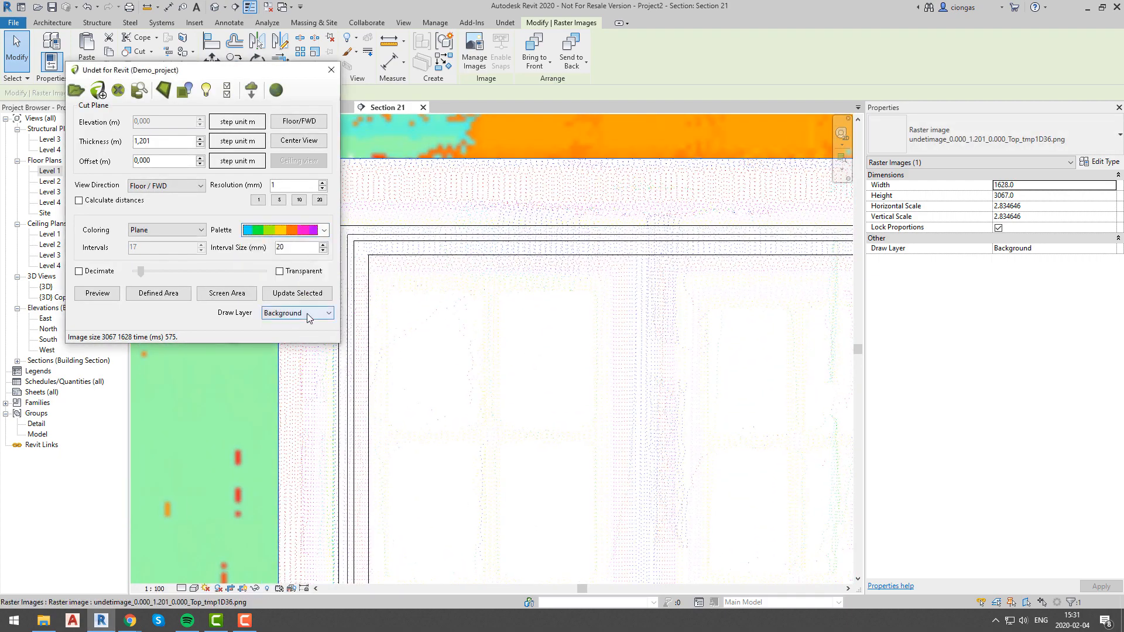
click(310, 292)
click(279, 199)
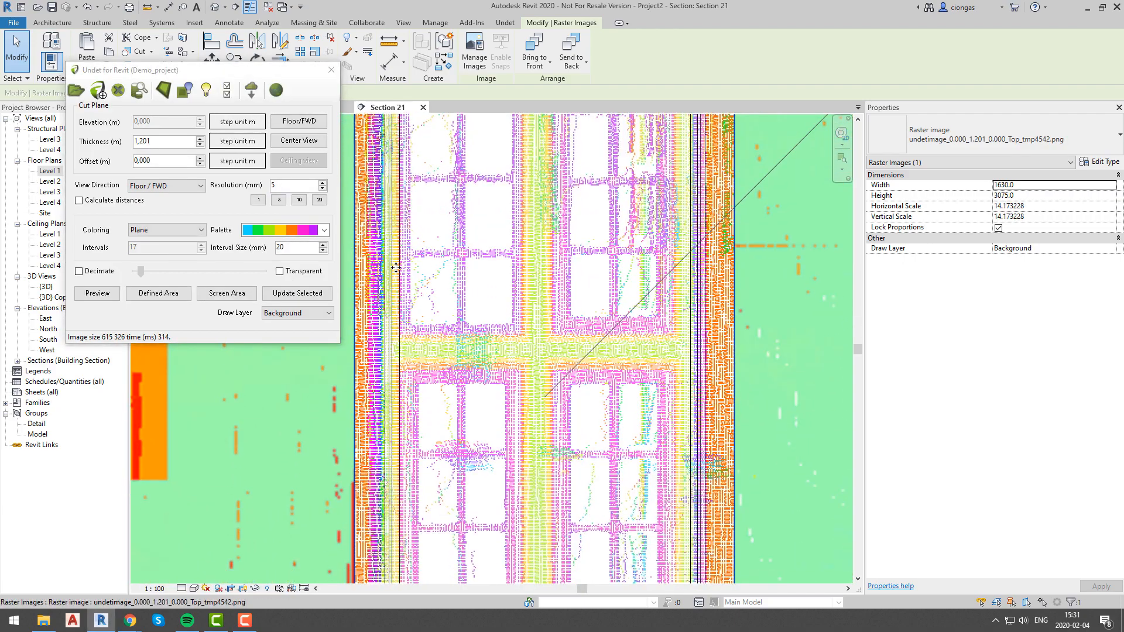
- Nudge the eastern window up to a sill height of 320 to match the scanned frame
click(395, 293)
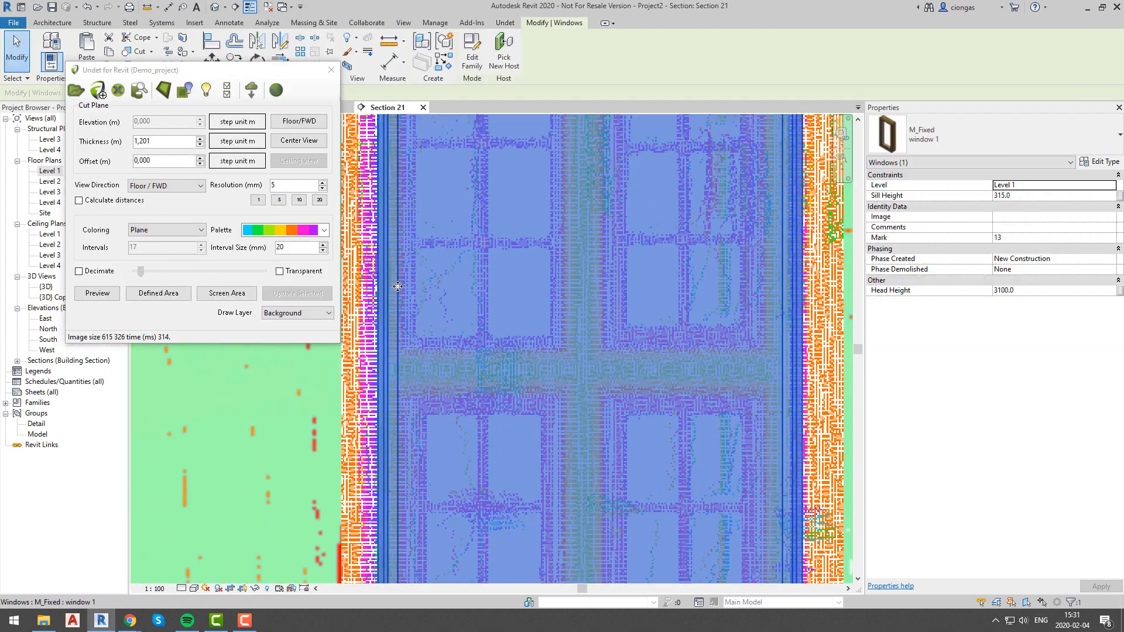
scroll(451, 378, down, 4)
scroll(469, 189, up, 6)
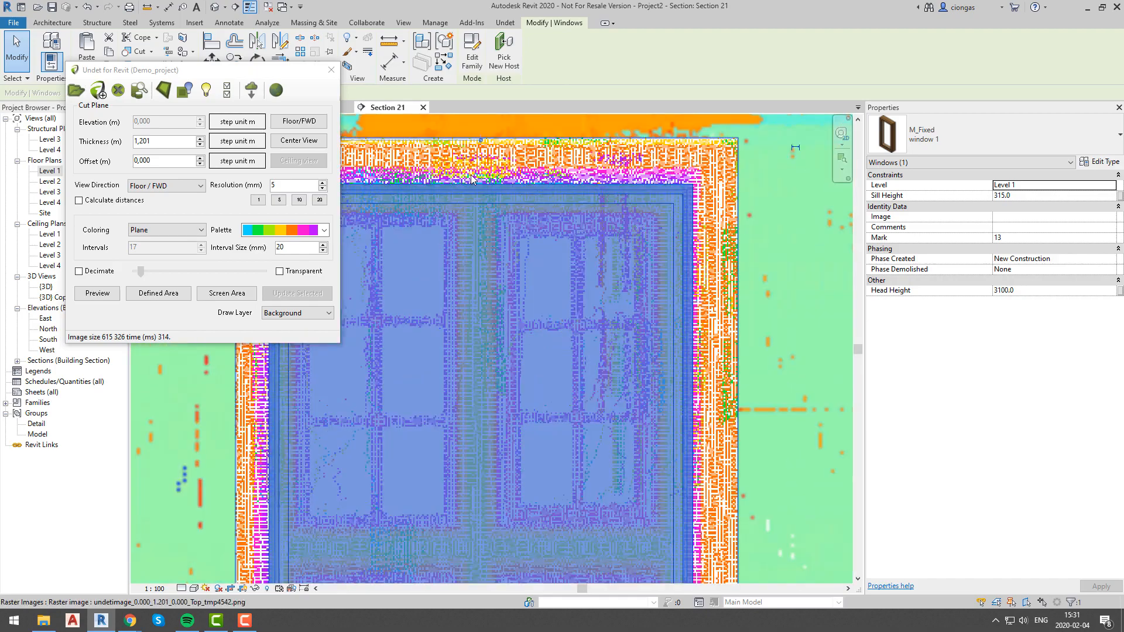
scroll(509, 258, down, 4)
middle_drag(503, 478, 511, 503)
scroll(529, 454, up, 4)
scroll(529, 451, down, 4)
scroll(503, 193, up, 4)
scroll(504, 194, up, 1)
key(Up)
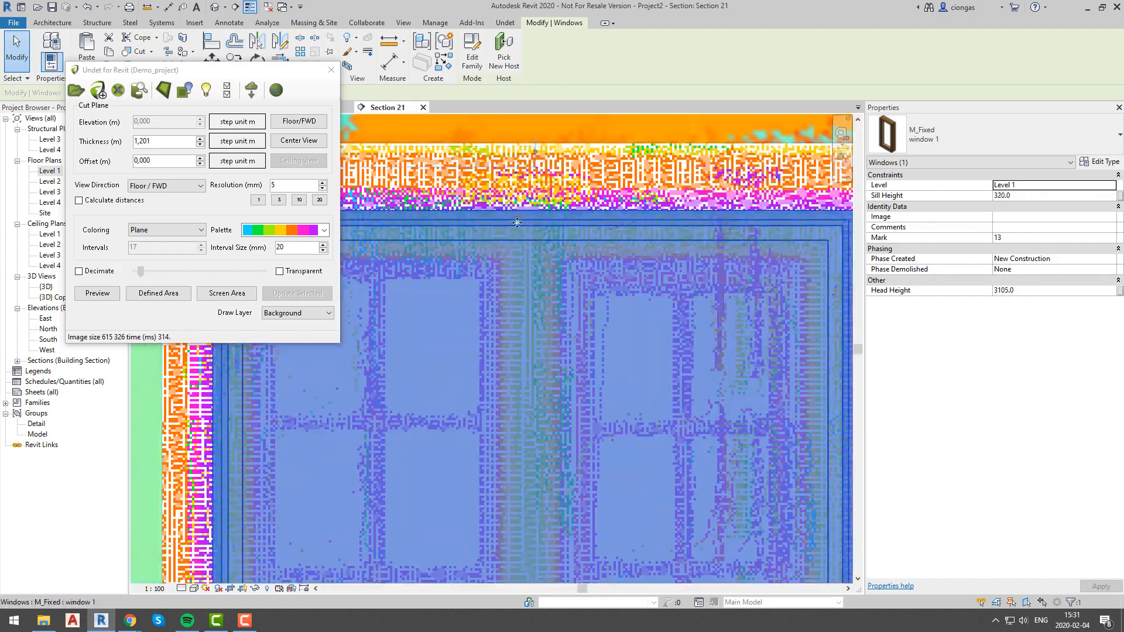
scroll(521, 234, down, 5)
middle_drag(527, 395, 529, 346)
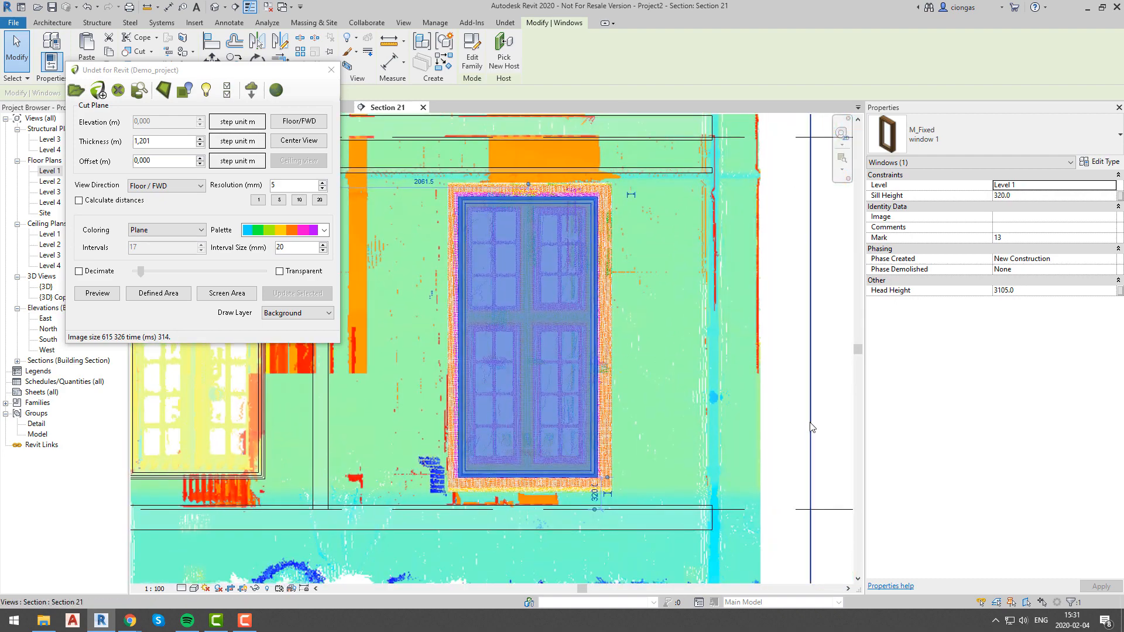
click(783, 419)
- Close the slice settings and inspect the building model from several angles in the {3D} view
click(331, 70)
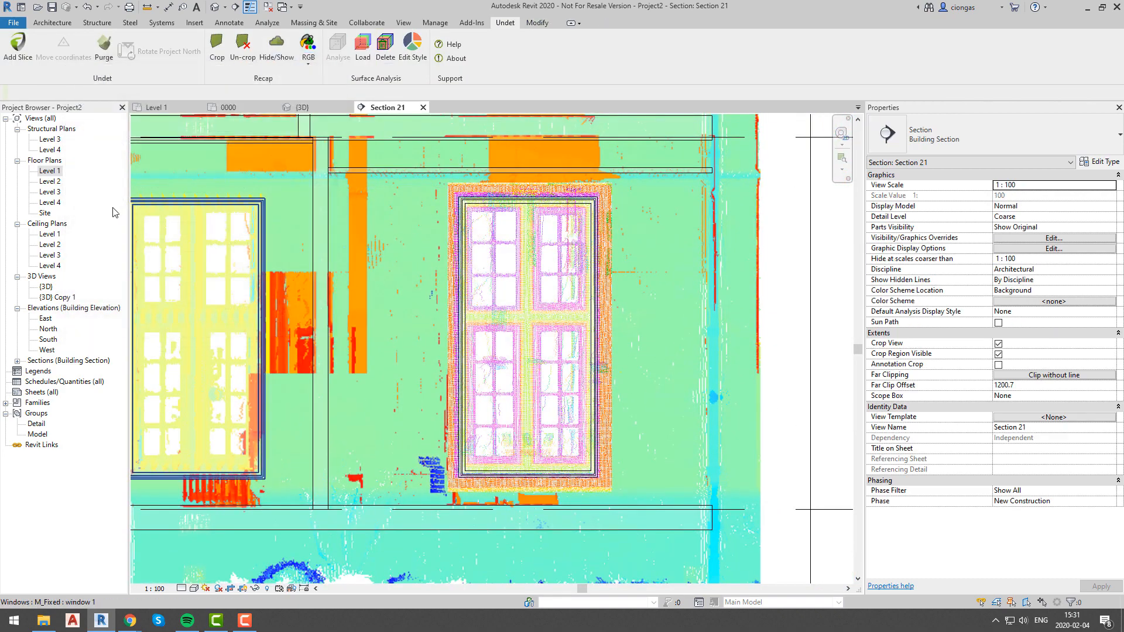
double_click(46, 287)
shift+middle_drag(445, 368, 497, 371)
shift+middle_drag(589, 338, 476, 381)
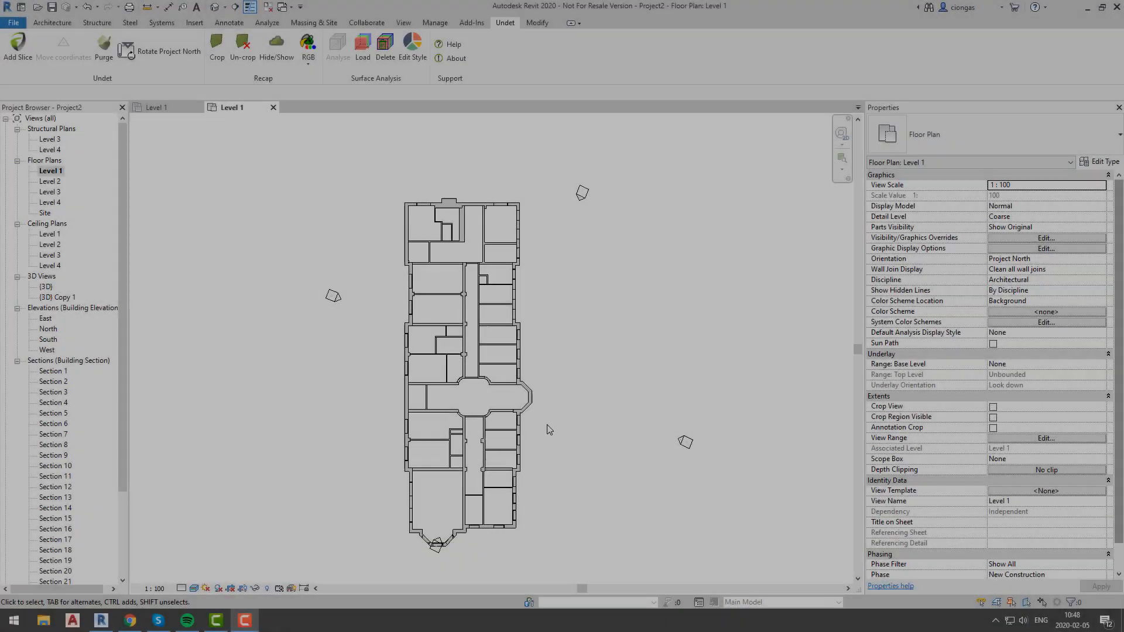
- Add a transparent BW center-view slice over the whole Level 1 plan at elevation 19,839, thickness 0,070 and 5 mm resolution
scroll(483, 411, up, 5)
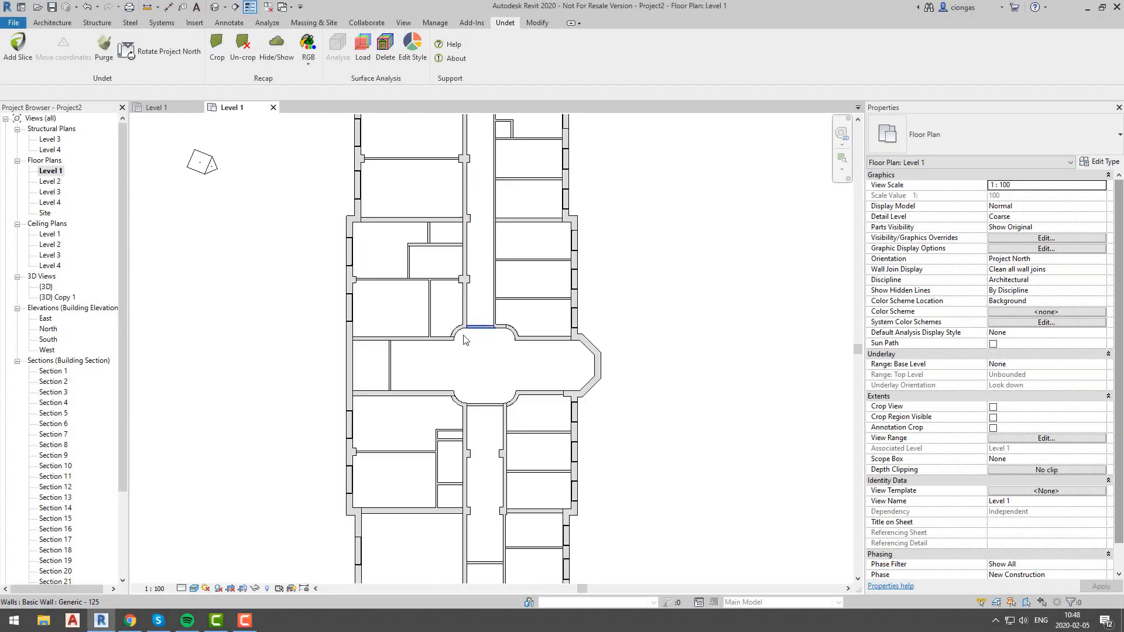
middle_drag(460, 399, 472, 266)
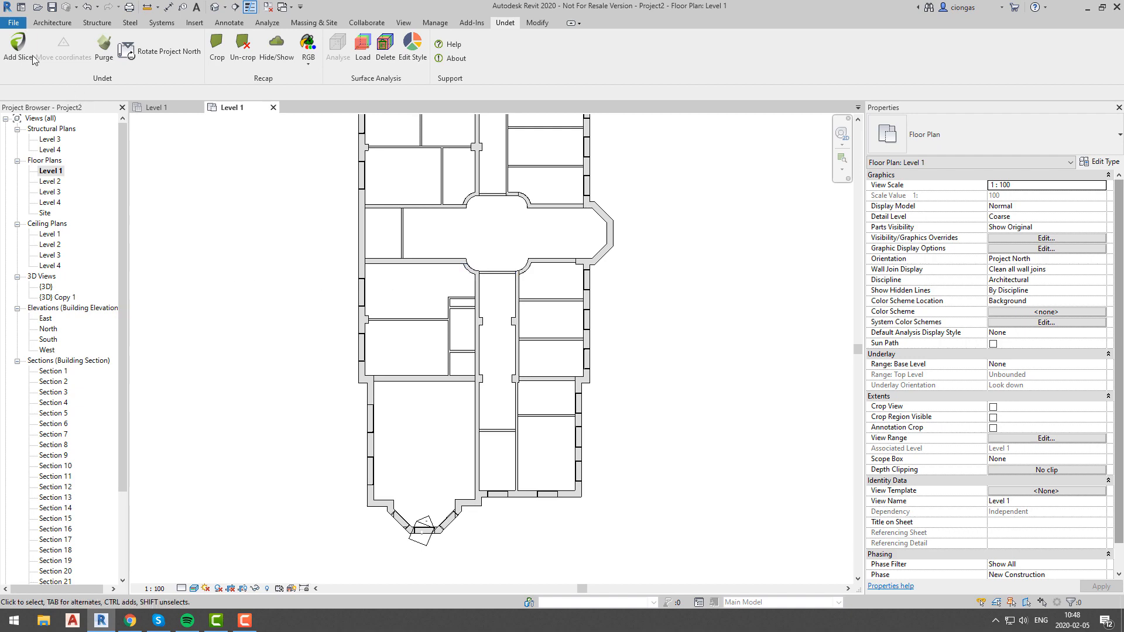
click(19, 44)
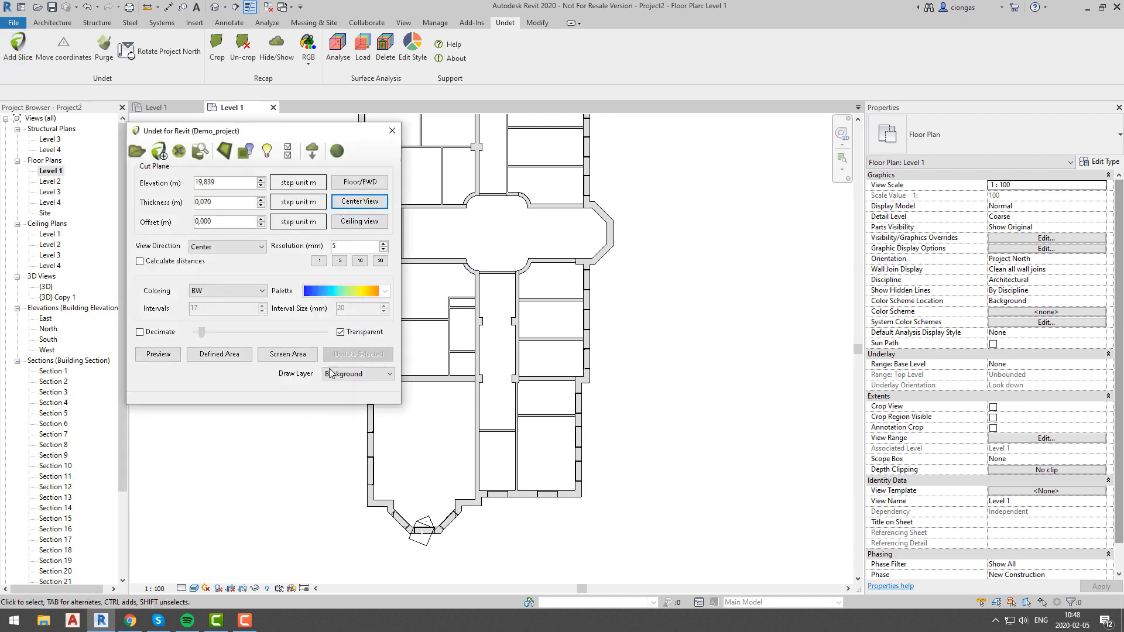
click(204, 353)
scroll(536, 333, down, 5)
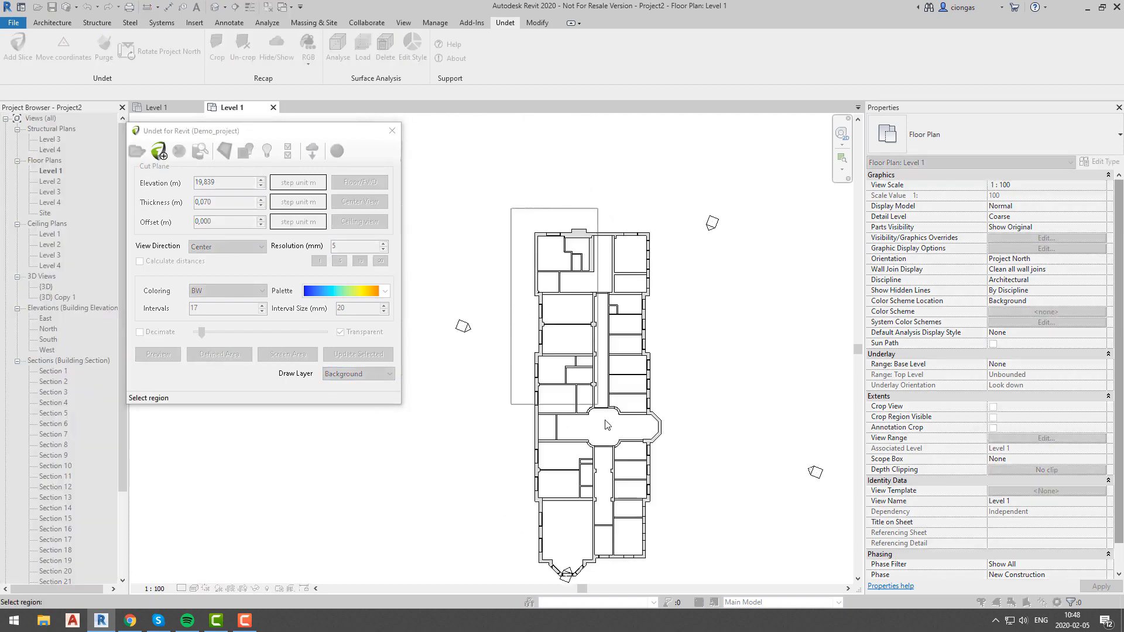
drag(672, 567, 679, 584)
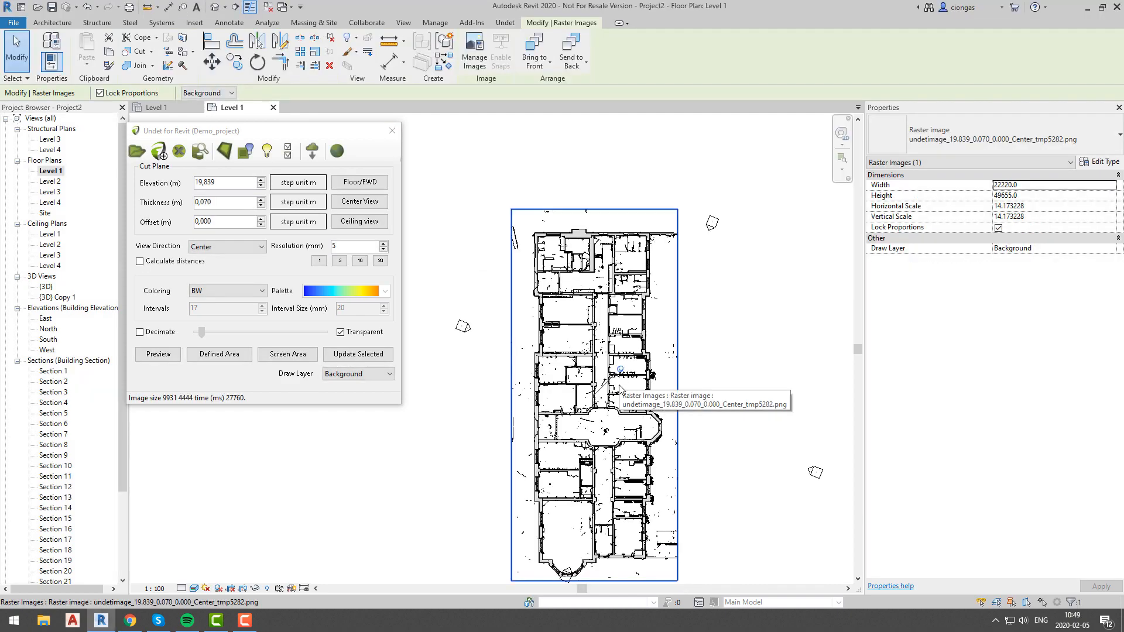
key(Escape)
scroll(620, 397, up, 5)
scroll(565, 360, up, 5)
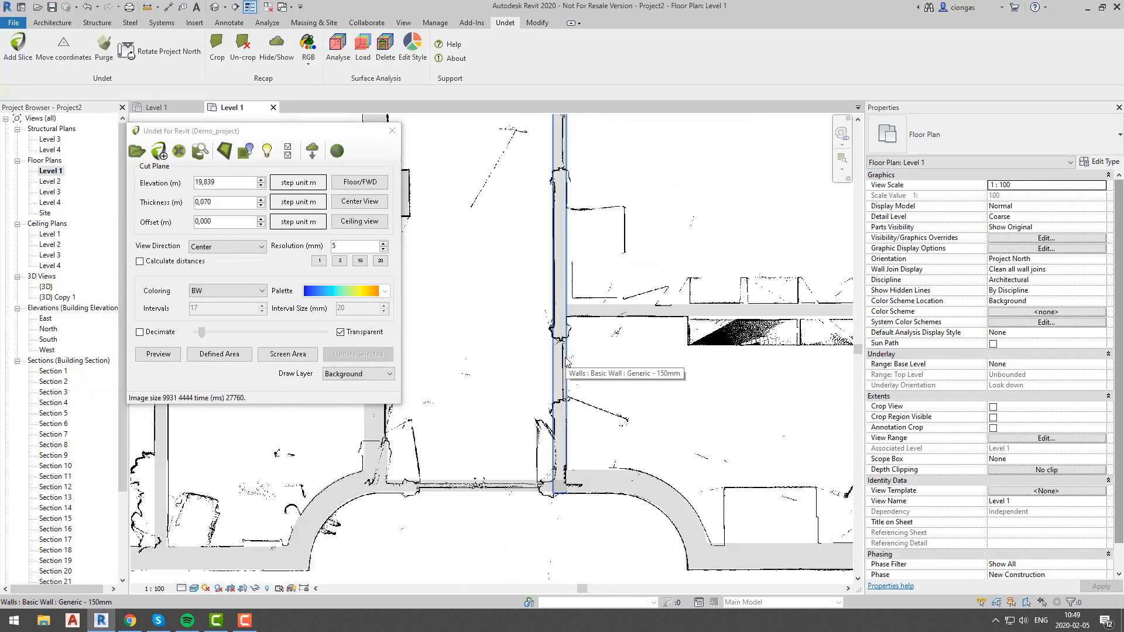
click(391, 130)
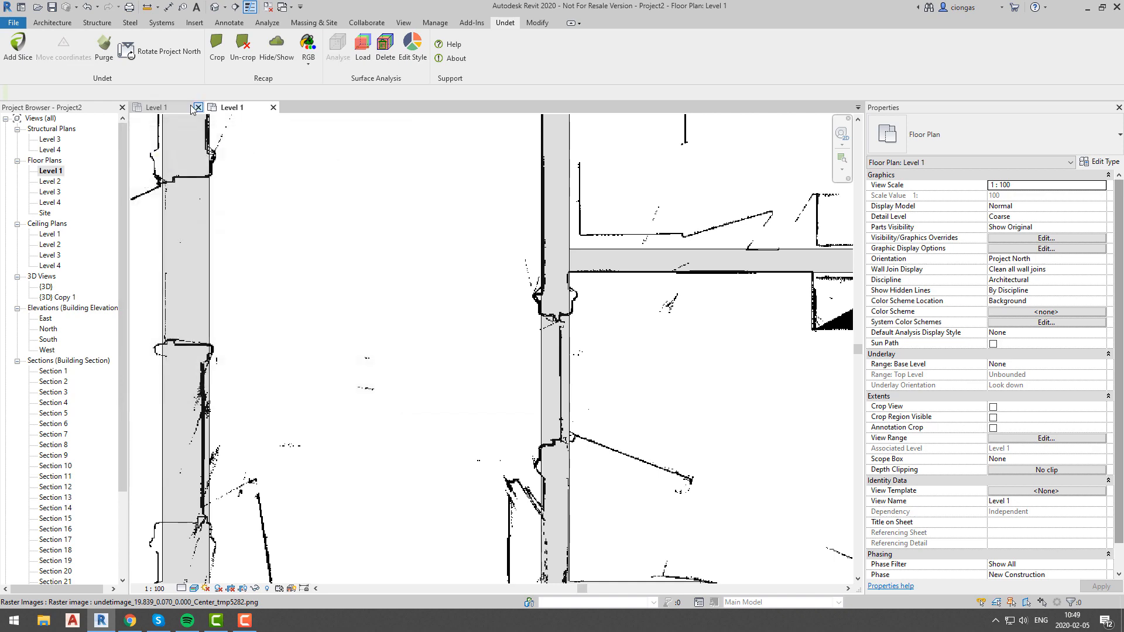
- Measure the width of the scanned door opening in the corridor's eastern wall, just north of the central hall
click(29, 64)
click(407, 146)
click(56, 23)
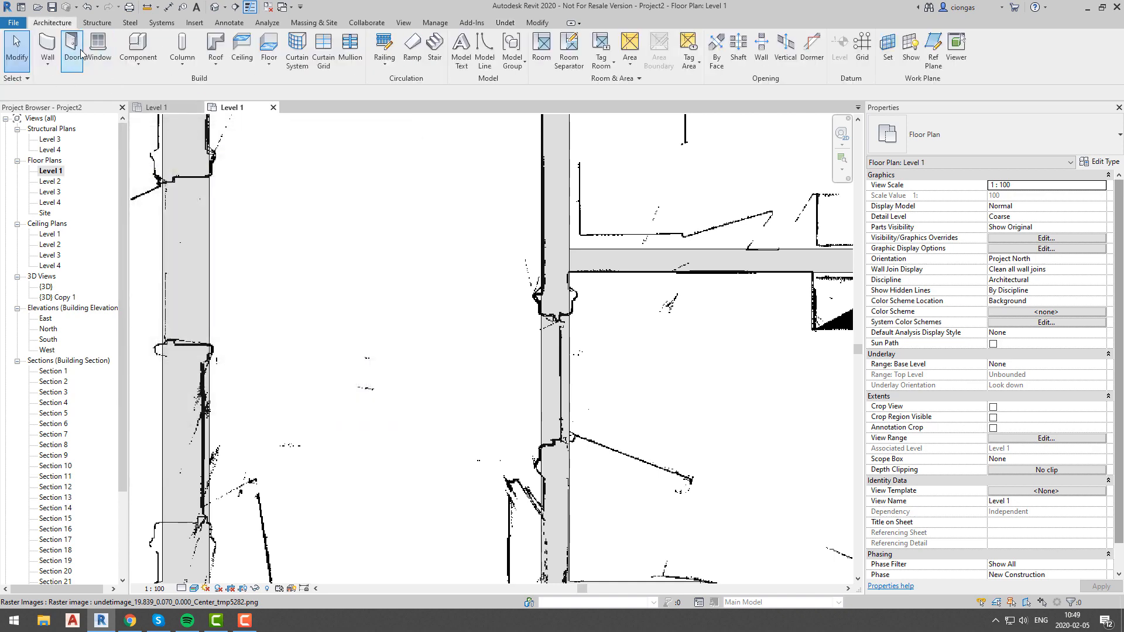
click(99, 50)
click(1004, 151)
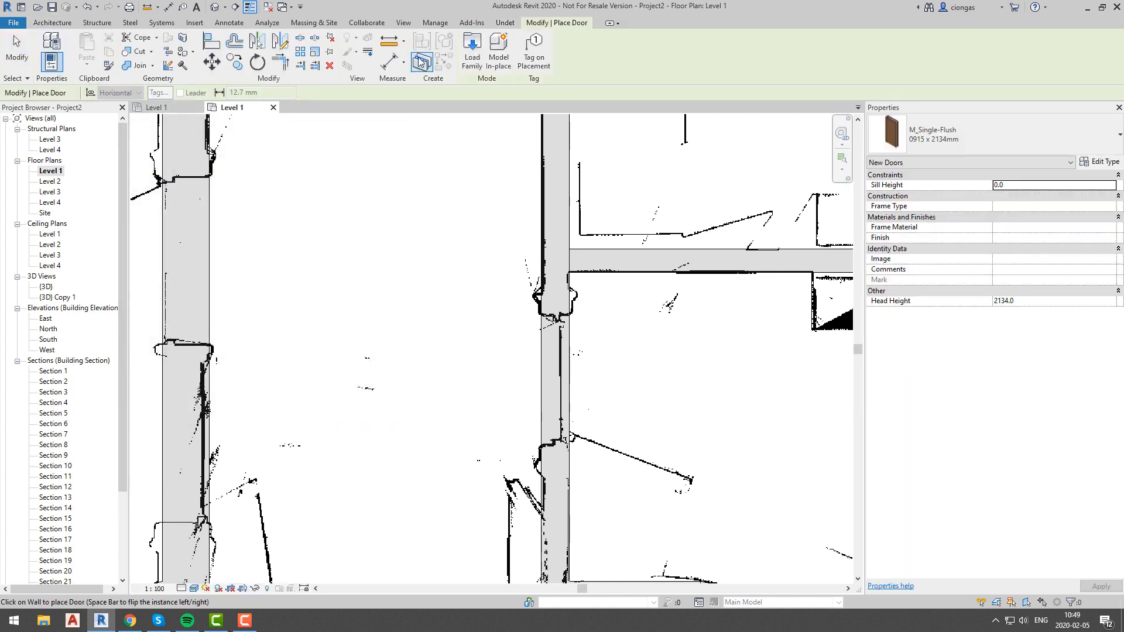
click(389, 41)
click(570, 315)
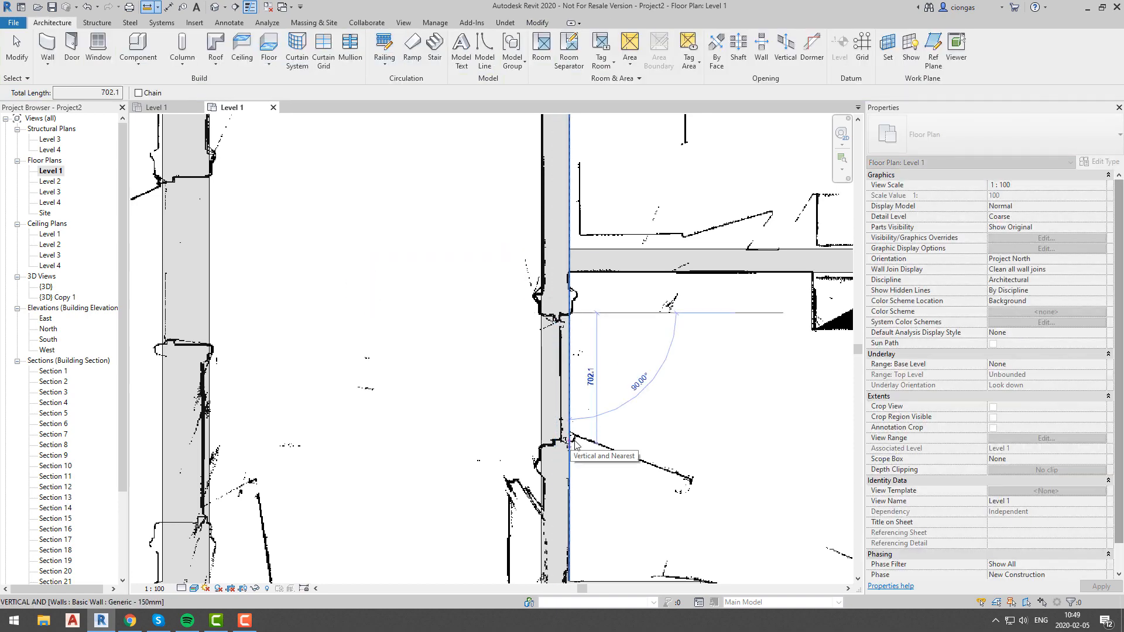
key(Escape)
key(Escape)
- Place an M_Single-Flush 0762 x 2032mm door in the scanned opening of the corridor's eastern wall
click(71, 45)
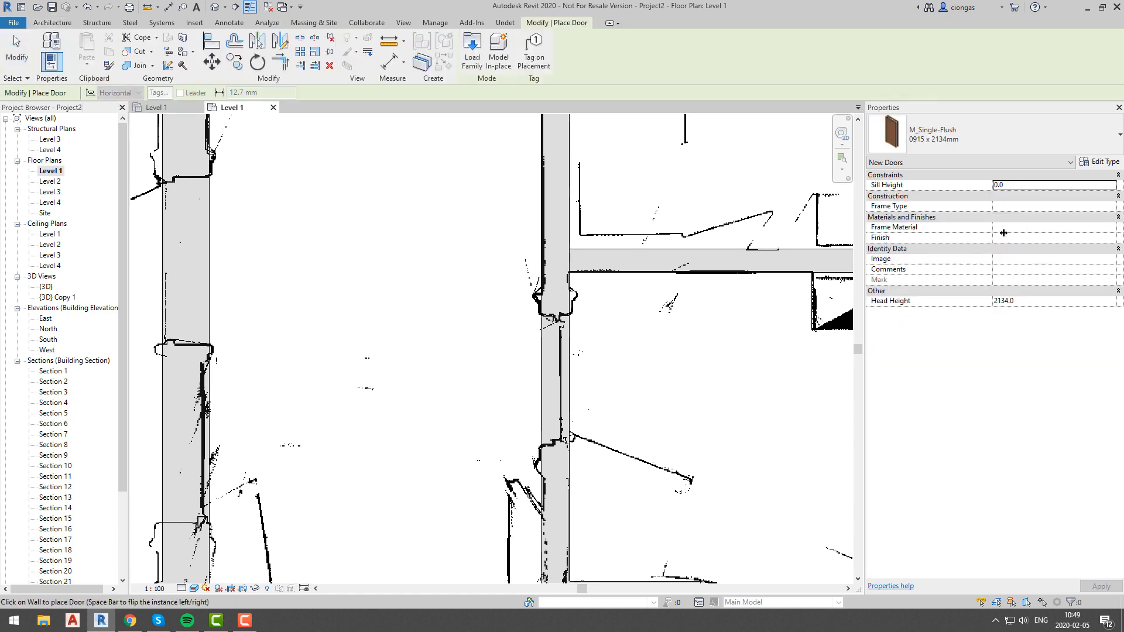
click(1030, 135)
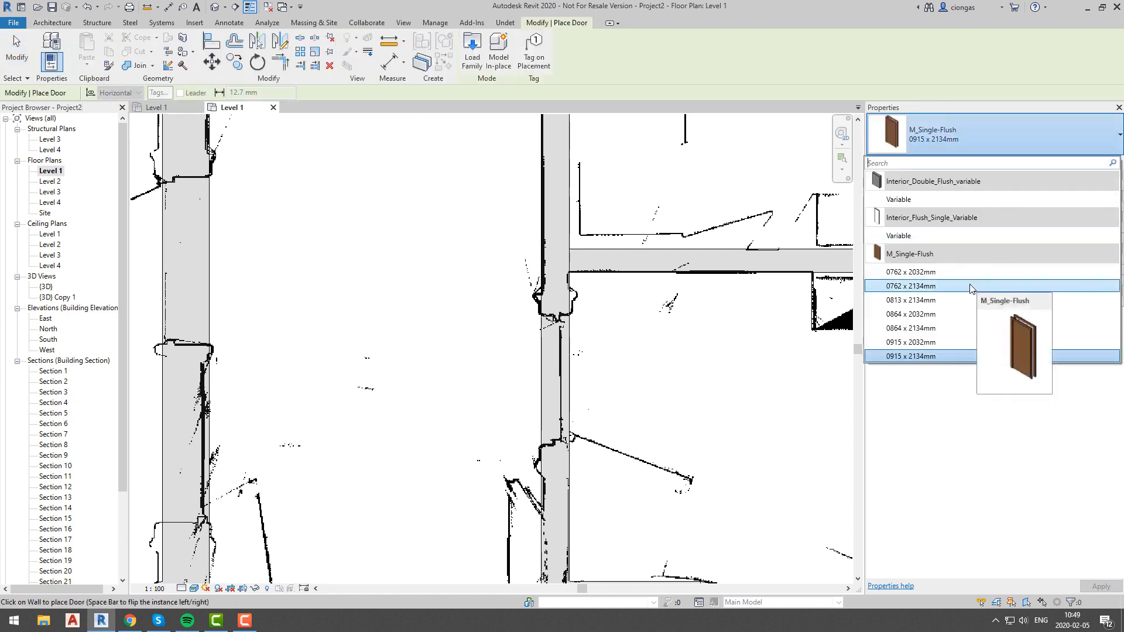
click(925, 272)
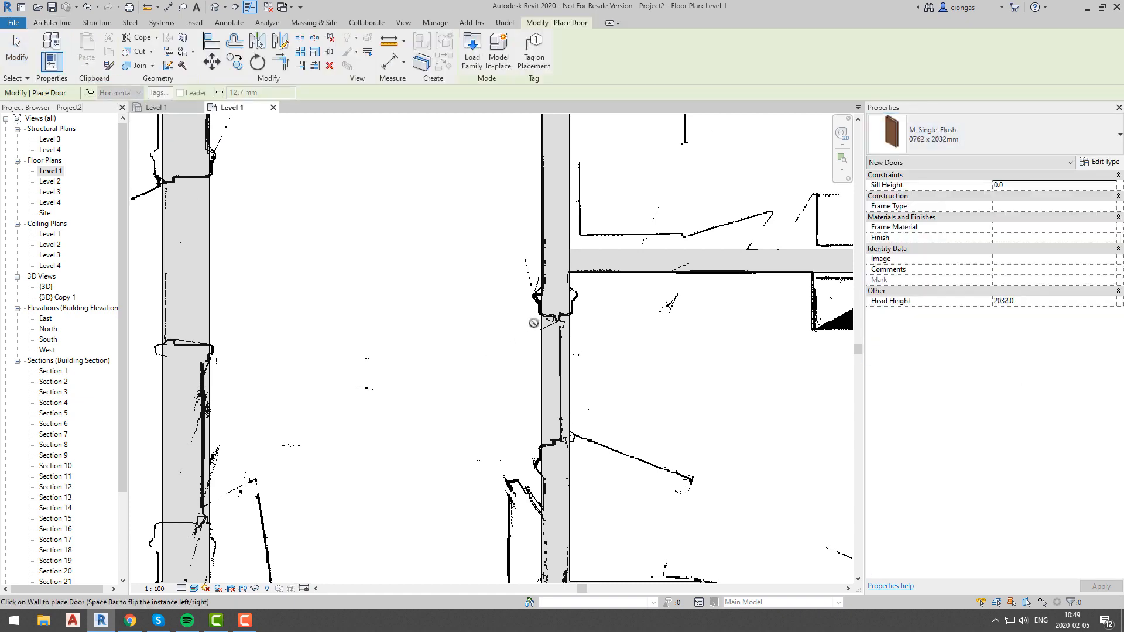
click(574, 377)
key(Escape)
key(Escape)
- Duplicate the placed door's type as 700 x 2032mm 2 and set its width to 700
click(654, 347)
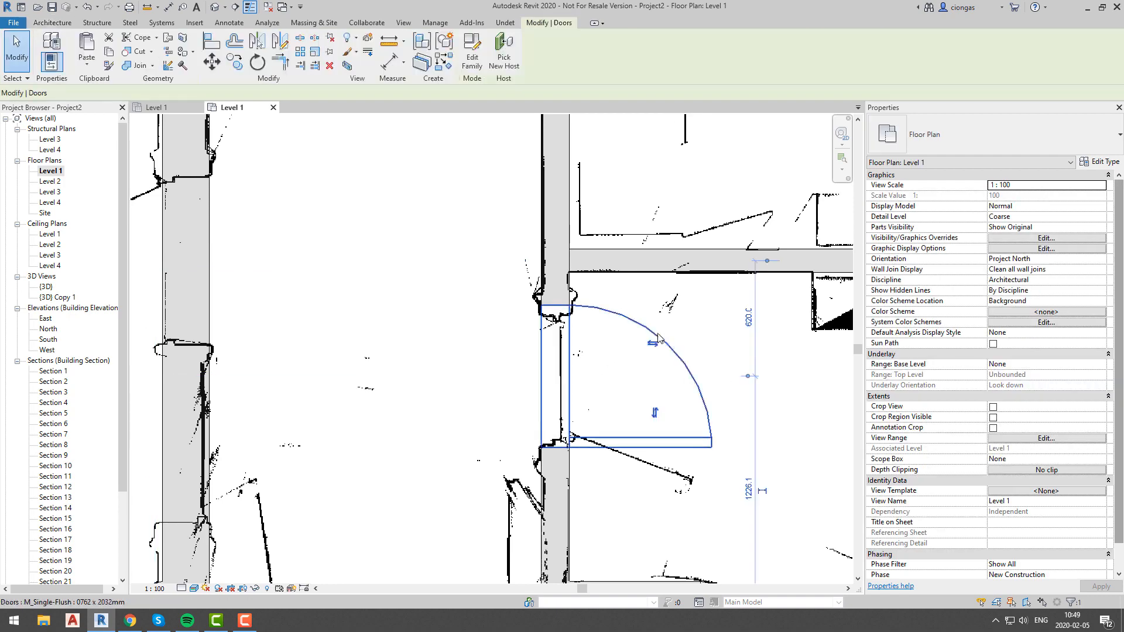
click(1098, 164)
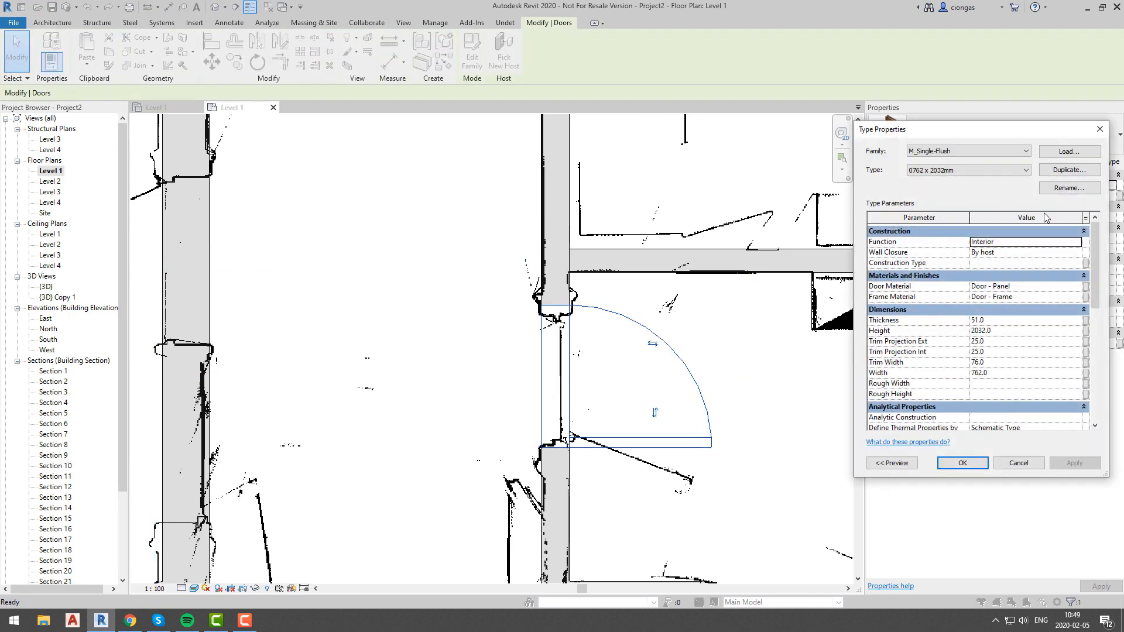
click(1061, 170)
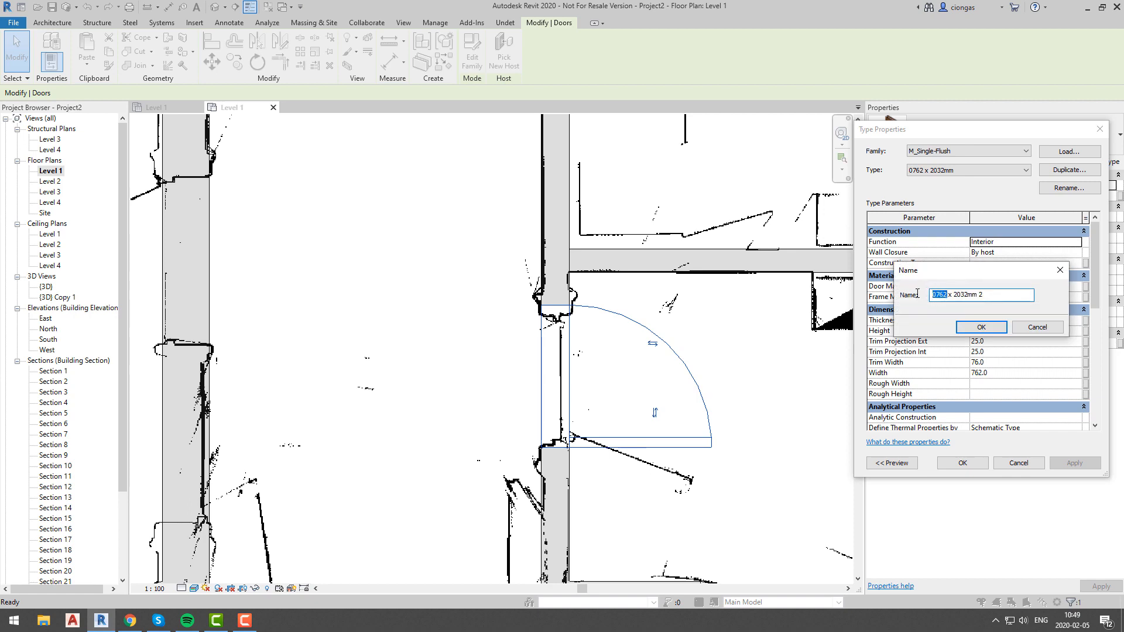
click(1002, 328)
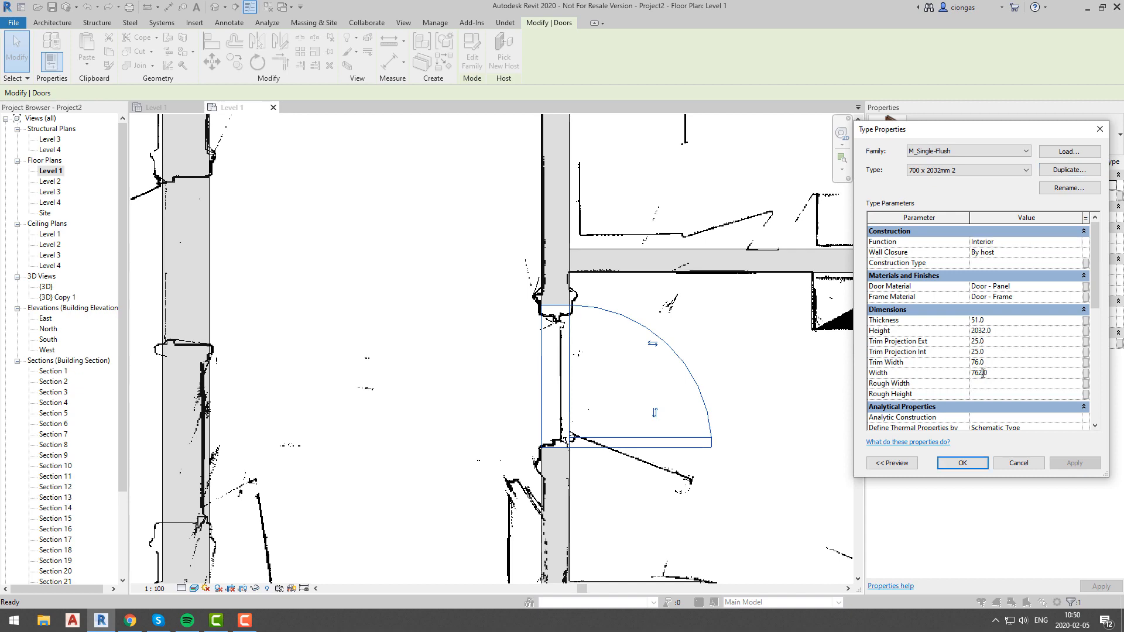
click(963, 463)
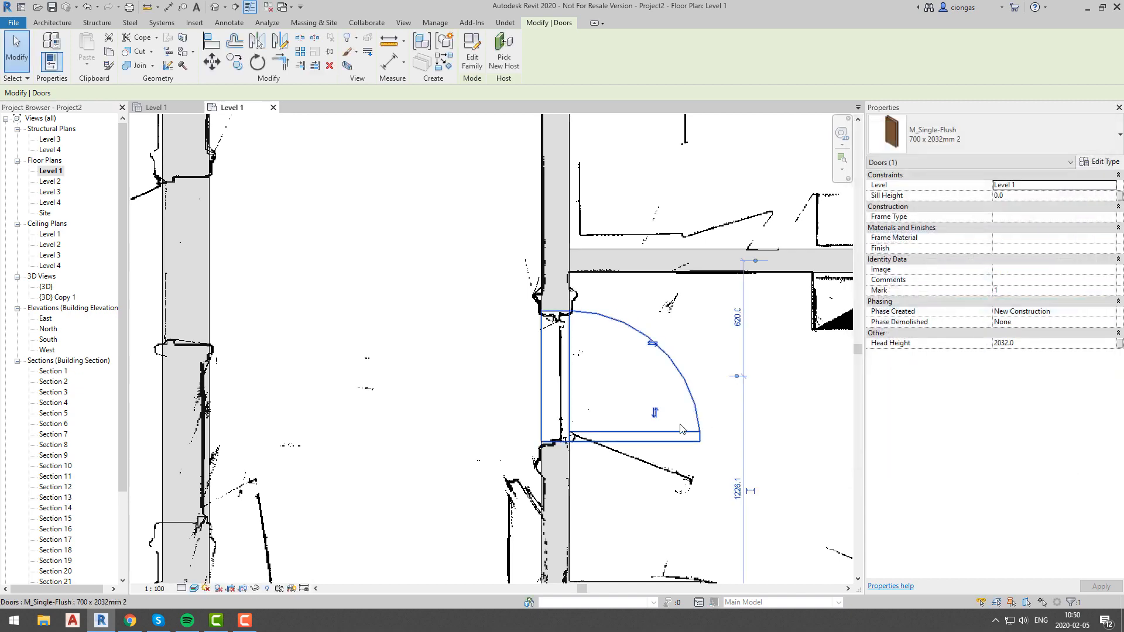
- Nudge the door along the corridor wall to 630 from the partition north of it, matching the scanned opening
scroll(597, 455, up, 2)
click(597, 455)
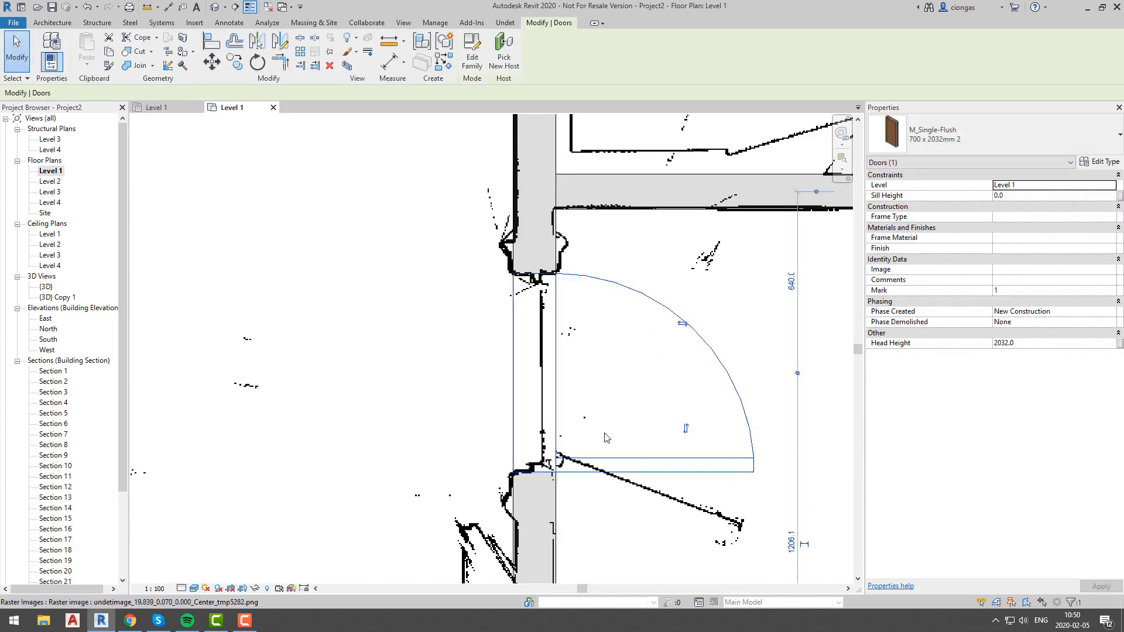
scroll(612, 430, down, 3)
key(Escape)
click(627, 427)
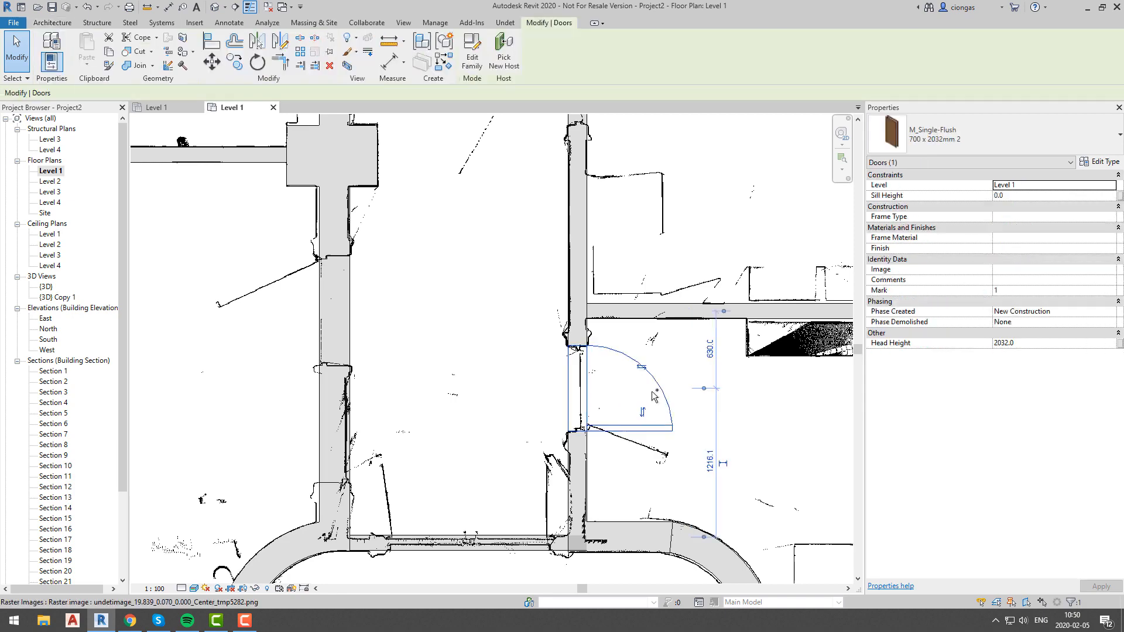
scroll(626, 427, up, 3)
scroll(620, 381, down, 4)
middle_drag(608, 263, 616, 335)
scroll(588, 234, up, 2)
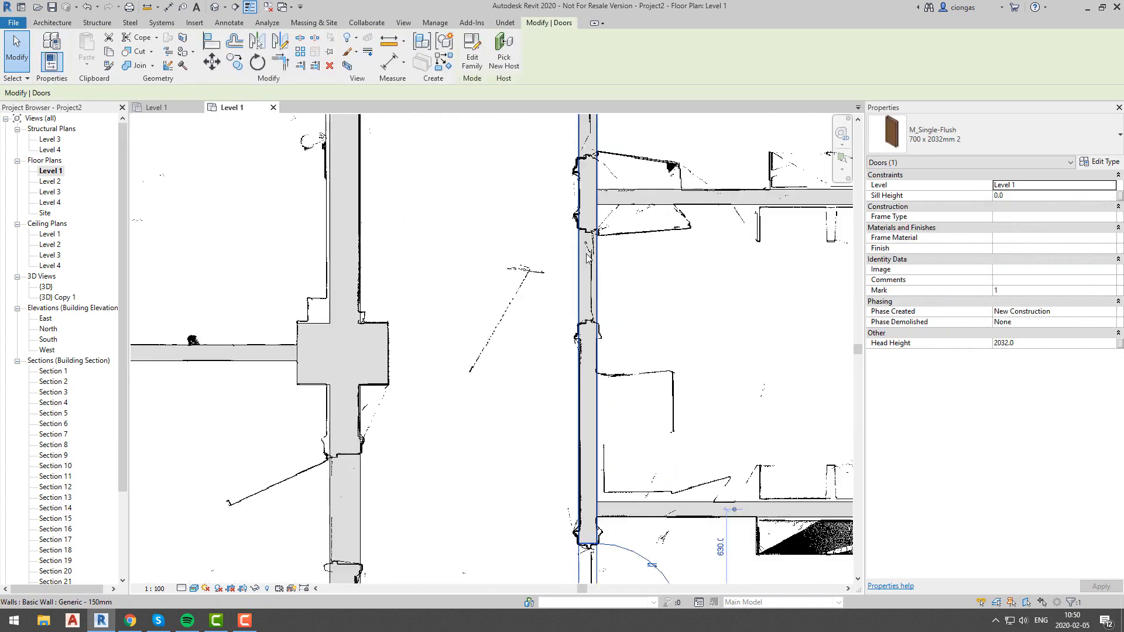
click(588, 236)
click(617, 275)
key(d)
key(r)
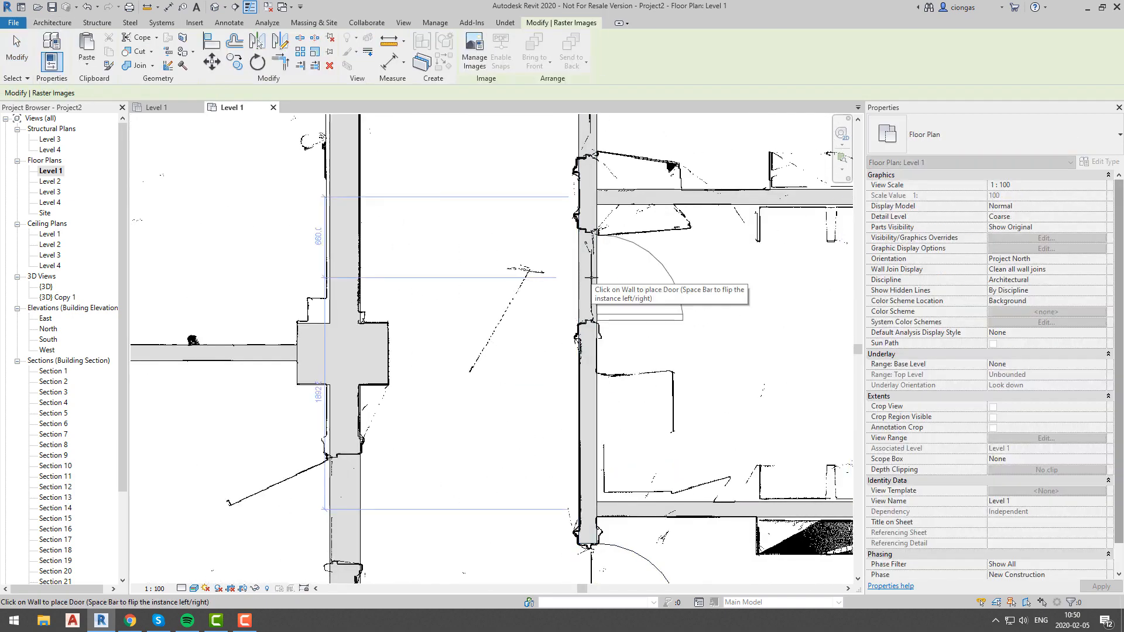
scroll(590, 279, up, 2)
key(Escape)
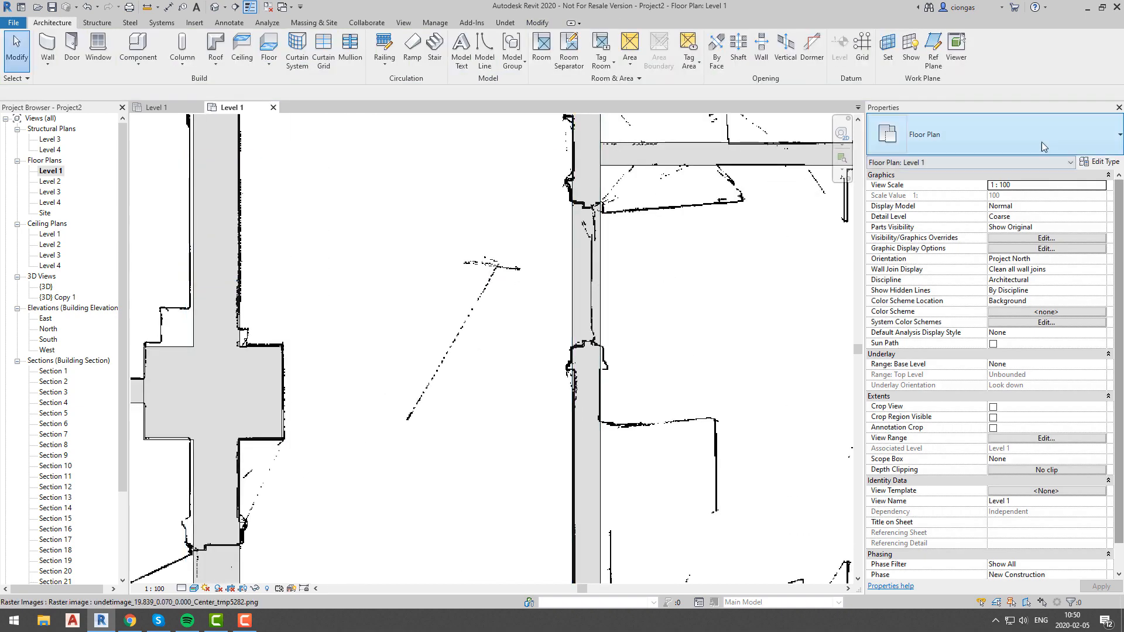
- Place an M_Single-Flush 0762 x 2032mm door in the next scanned corridor opening, hinged on its north side and 650 from the partition
click(72, 47)
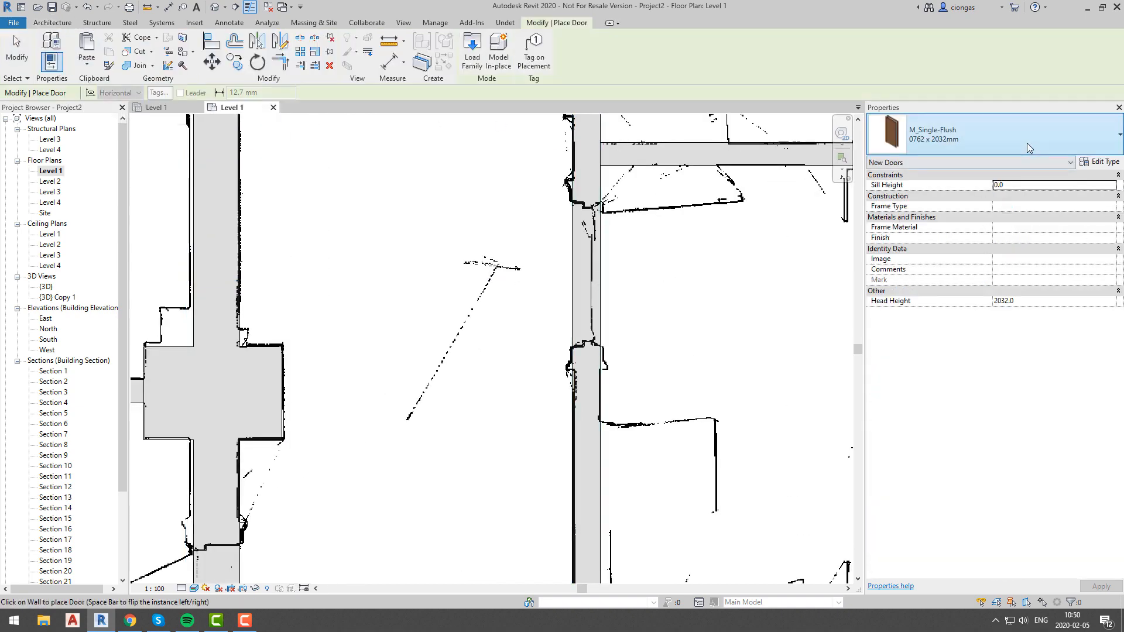
click(1018, 138)
click(954, 286)
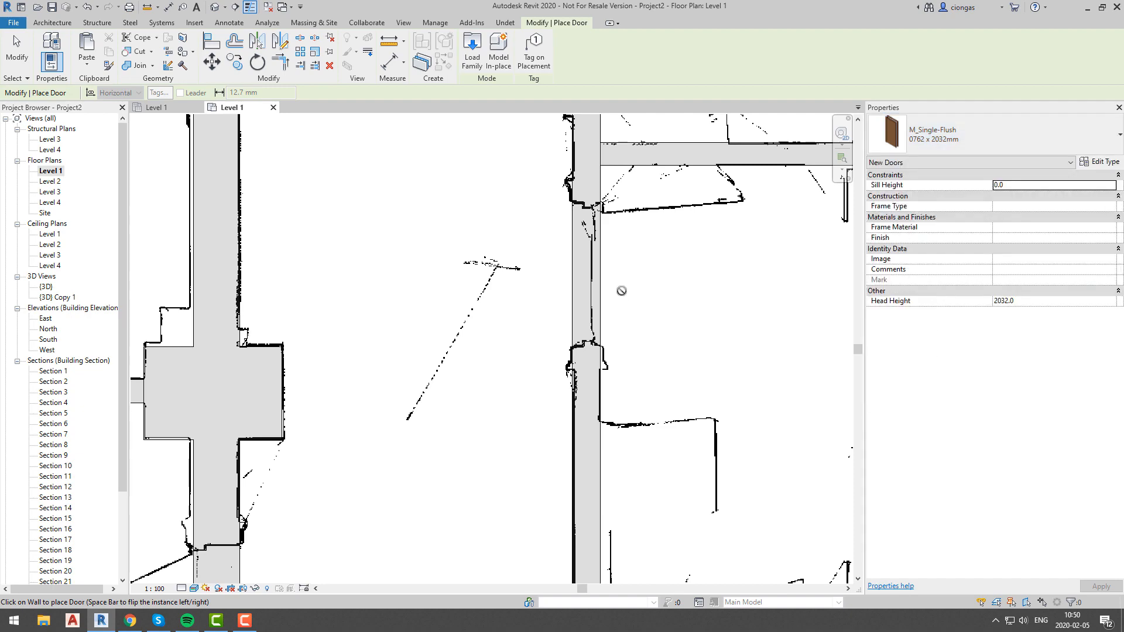
click(591, 274)
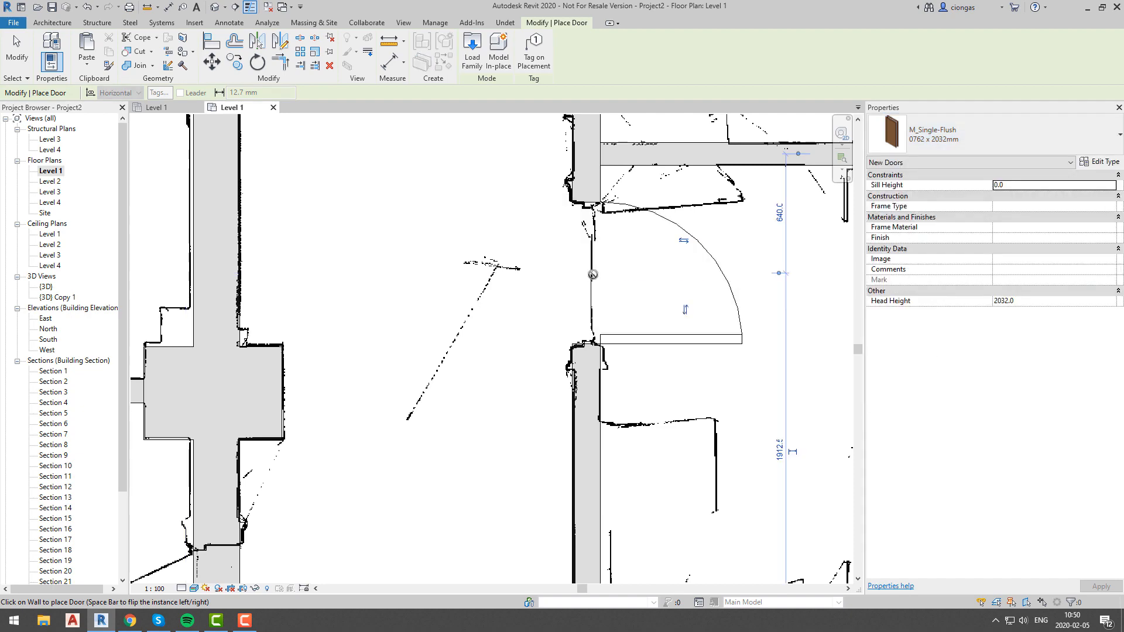
scroll(623, 281, up, 2)
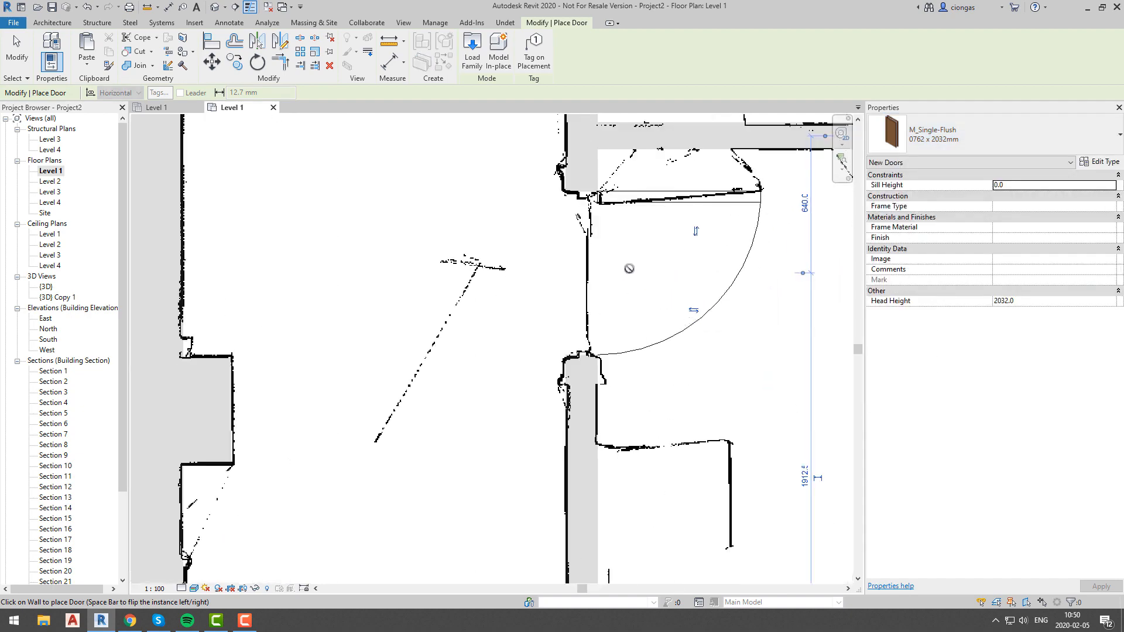
key(Escape)
click(631, 202)
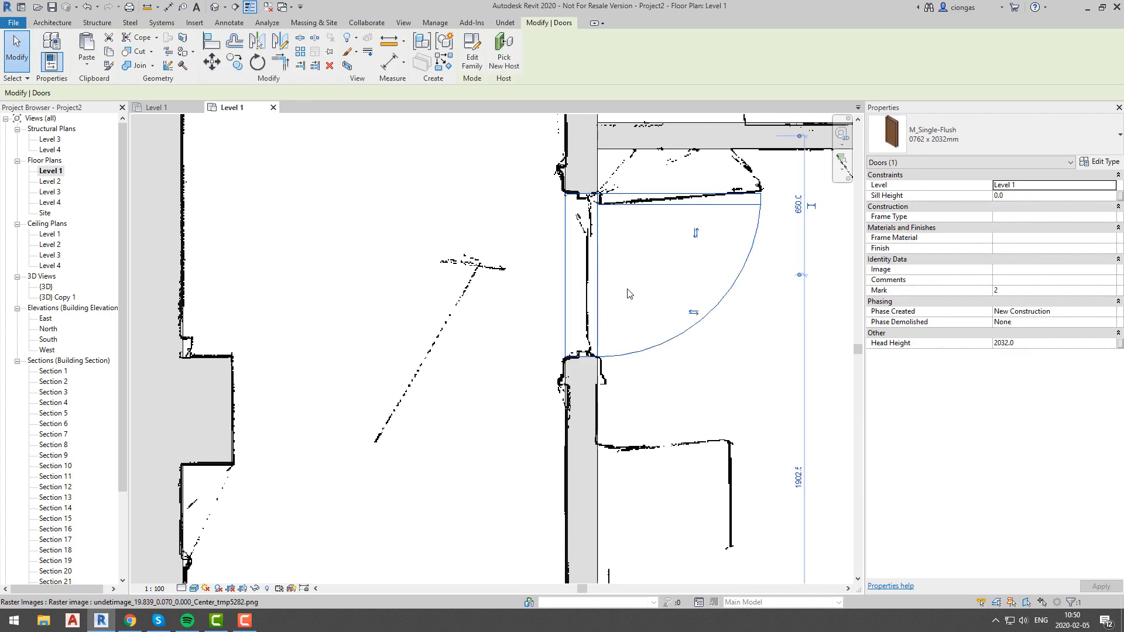
- Place an M_Single-Flush 700 x 2032mm 2 door in the scanned corridor opening just north of the partition
scroll(628, 292, down, 3)
middle_drag(589, 346, 534, 500)
scroll(580, 306, up, 5)
key(Escape)
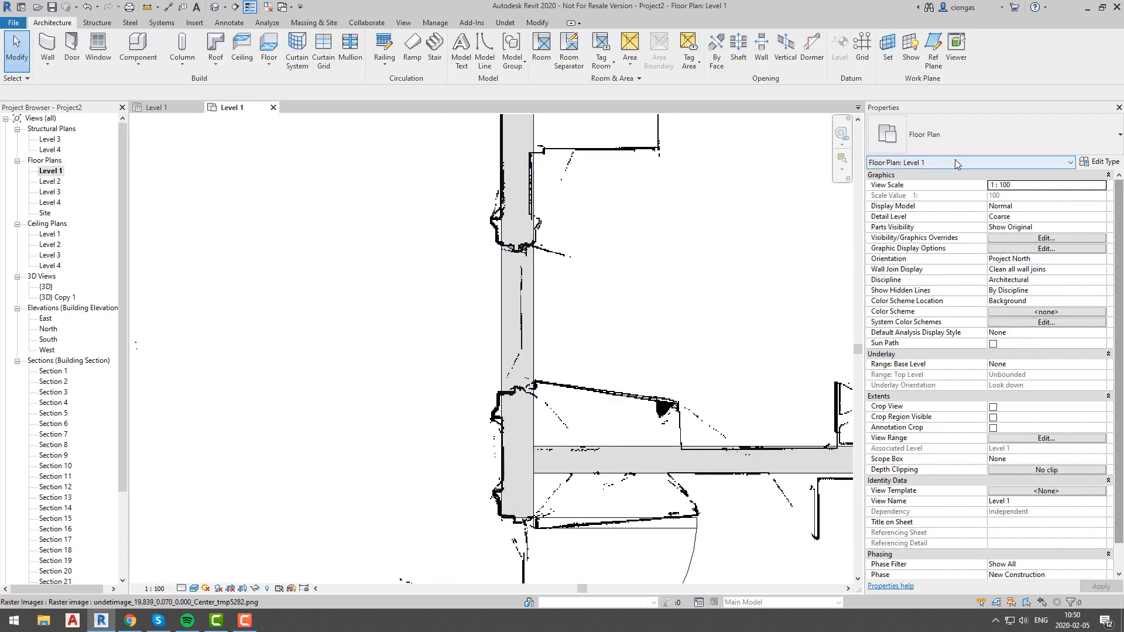
click(529, 311)
scroll(529, 310, up, 2)
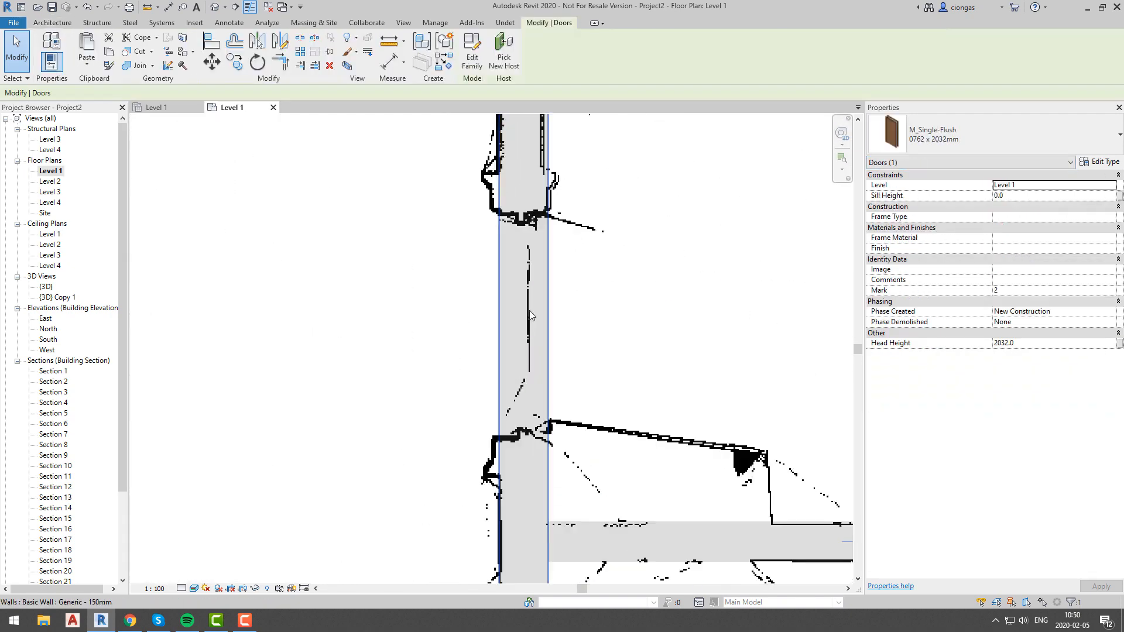
key(Escape)
key(d)
key(r)
key(Escape)
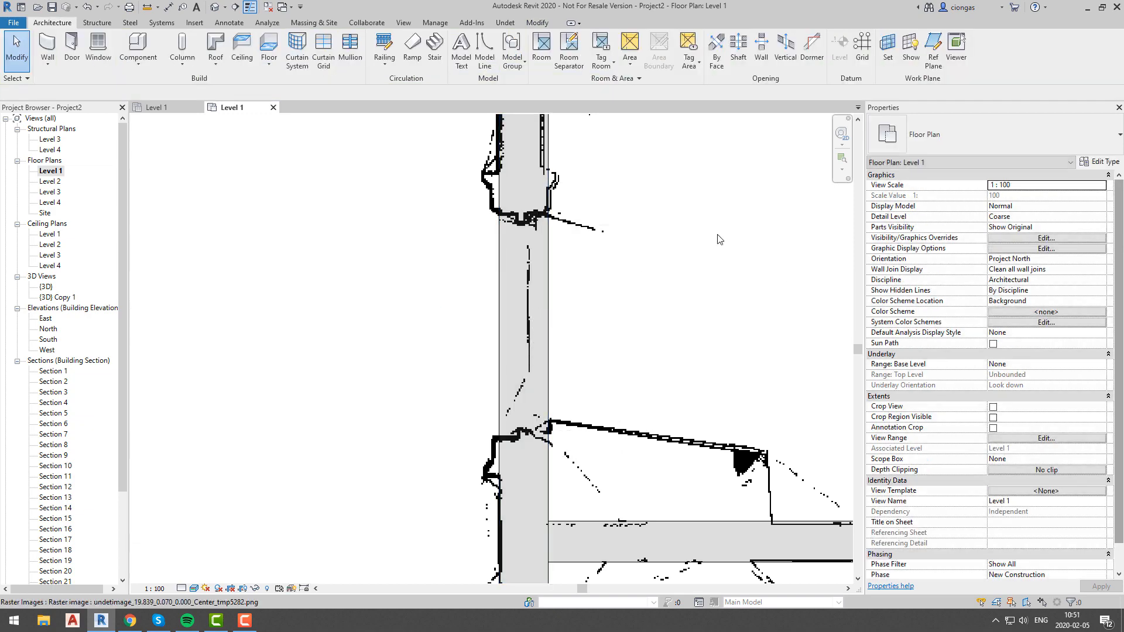
key(d)
key(r)
click(1006, 145)
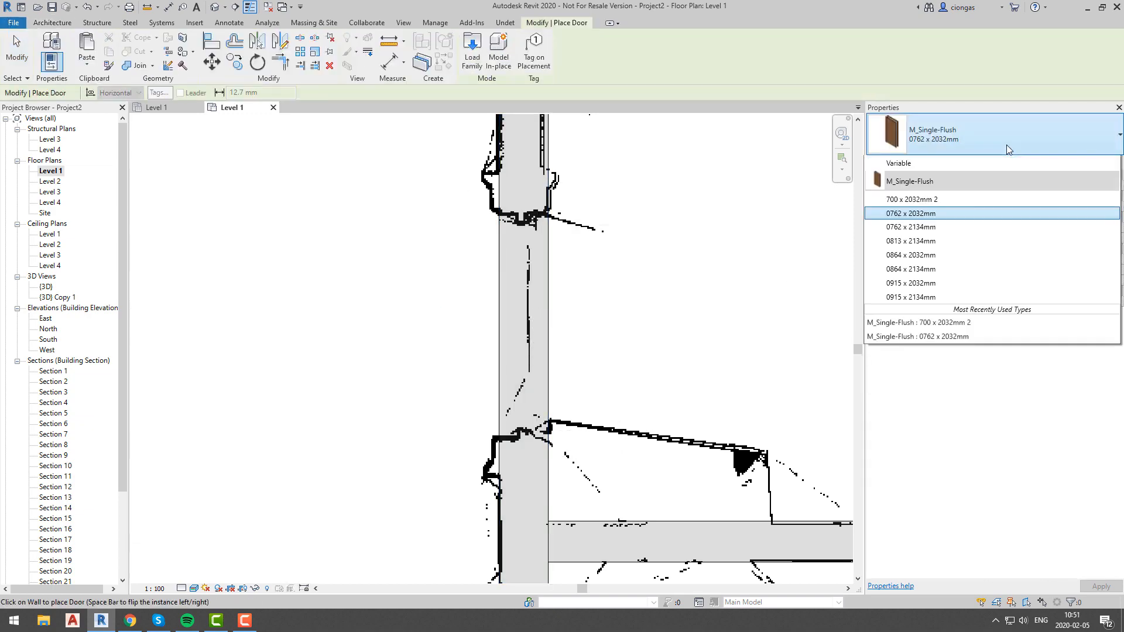
click(909, 271)
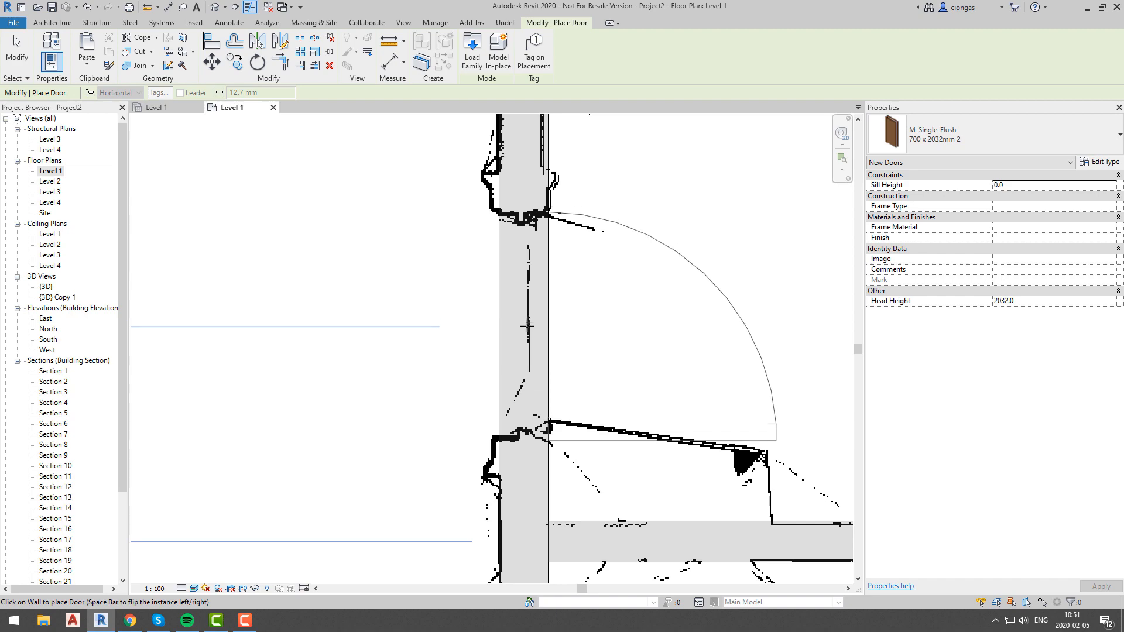
key(Escape)
click(619, 421)
scroll(618, 374, down, 6)
middle_drag(581, 370, 521, 490)
middle_drag(582, 243, 600, 418)
scroll(547, 284, up, 4)
click(978, 137)
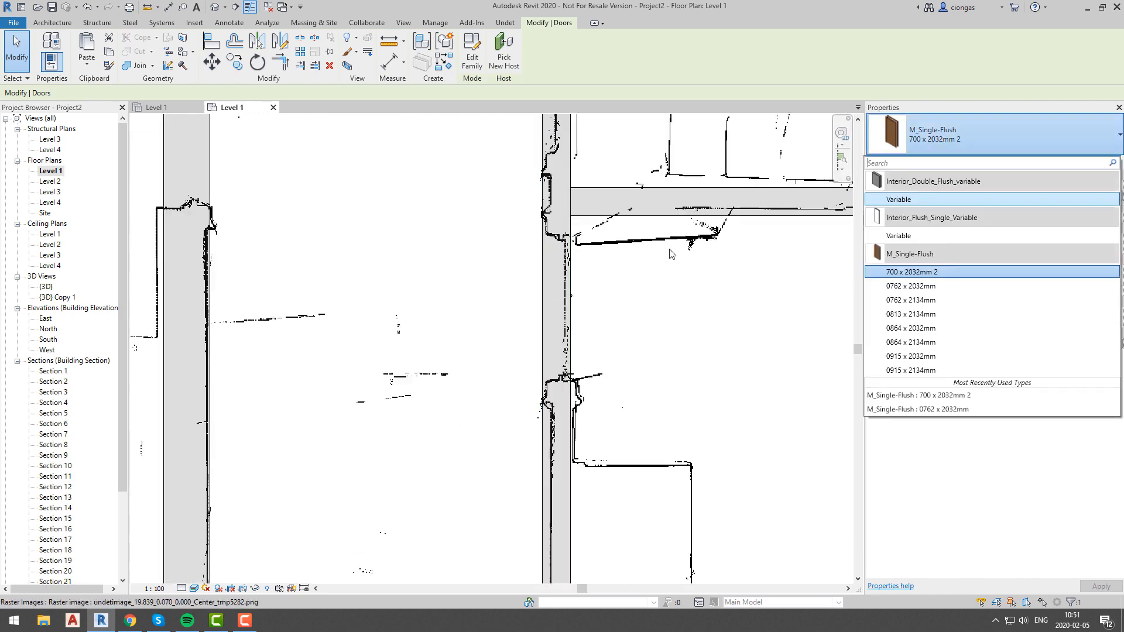
key(Escape)
click(551, 318)
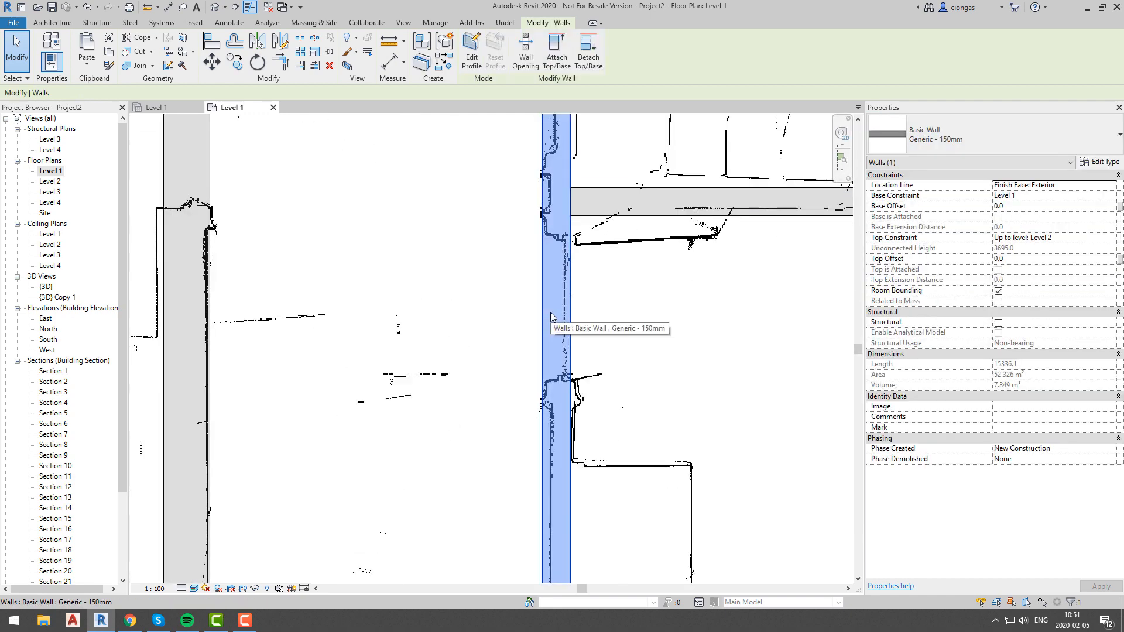
key(Escape)
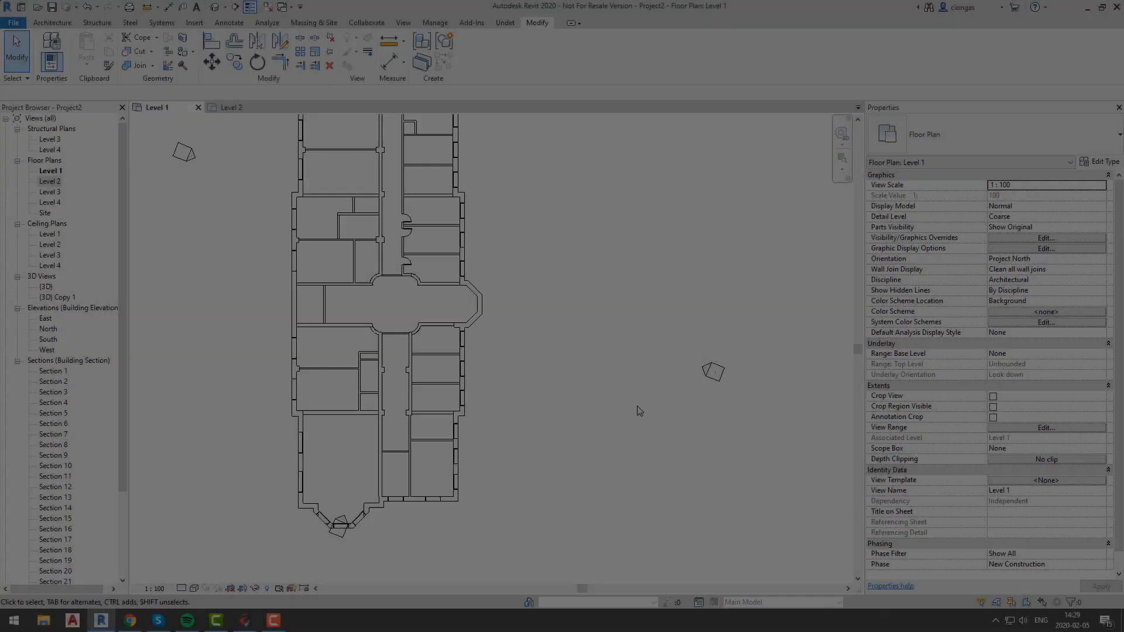
- Draw a section line on Level 1 from the middle of the central hall eastward past the bay and flip it to face south
scroll(541, 353, up, 1)
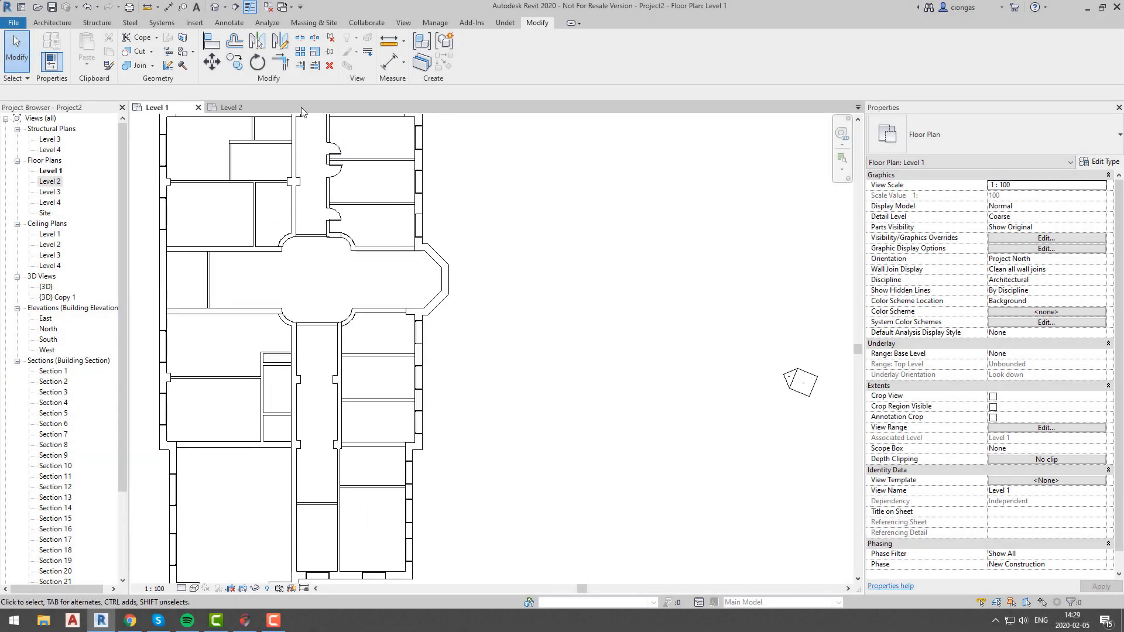
click(233, 7)
click(321, 280)
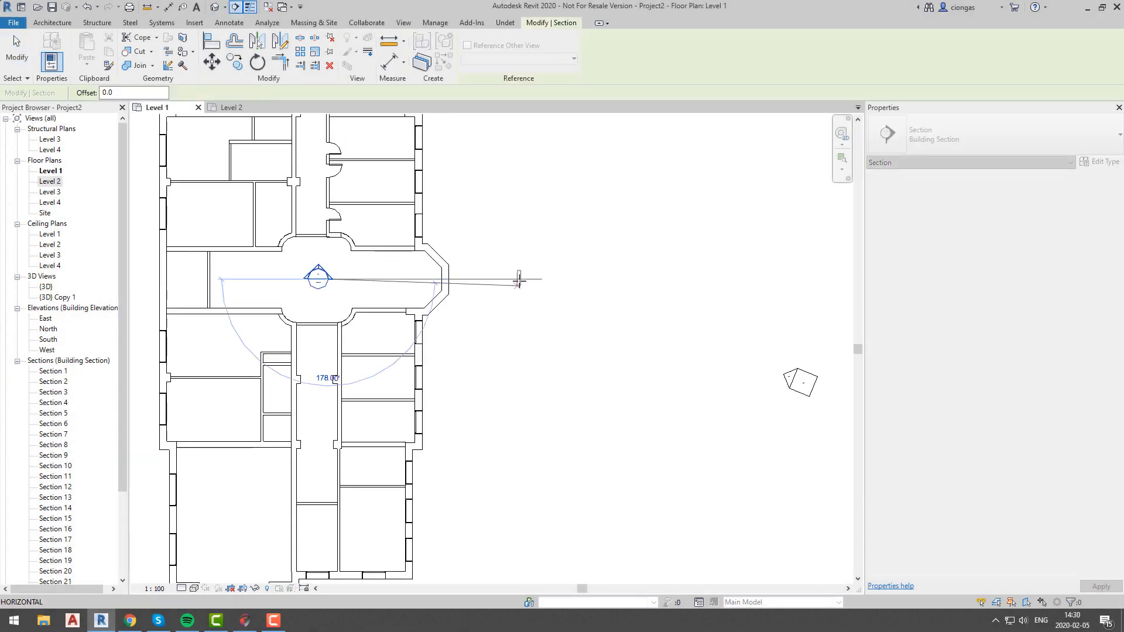
click(518, 280)
scroll(410, 291, down, 2)
click(373, 292)
scroll(424, 506, down, 3)
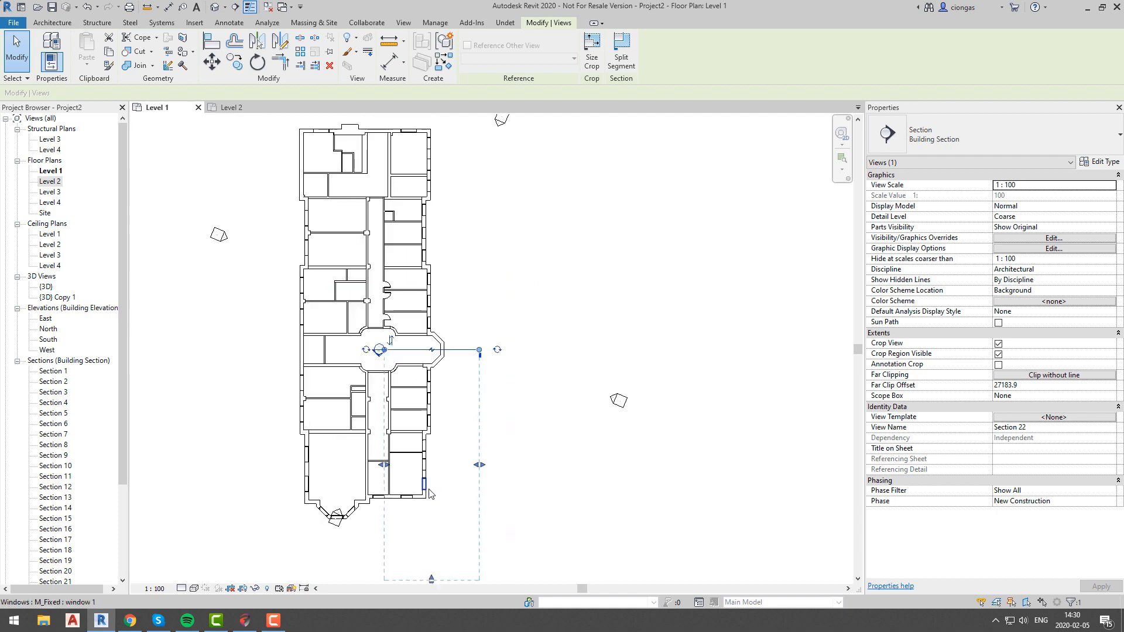
- Shorten the new section's depth to about 1998 mm, just beyond the hall's southern wall, and open its view
drag(432, 570, 427, 384)
scroll(428, 381, up, 6)
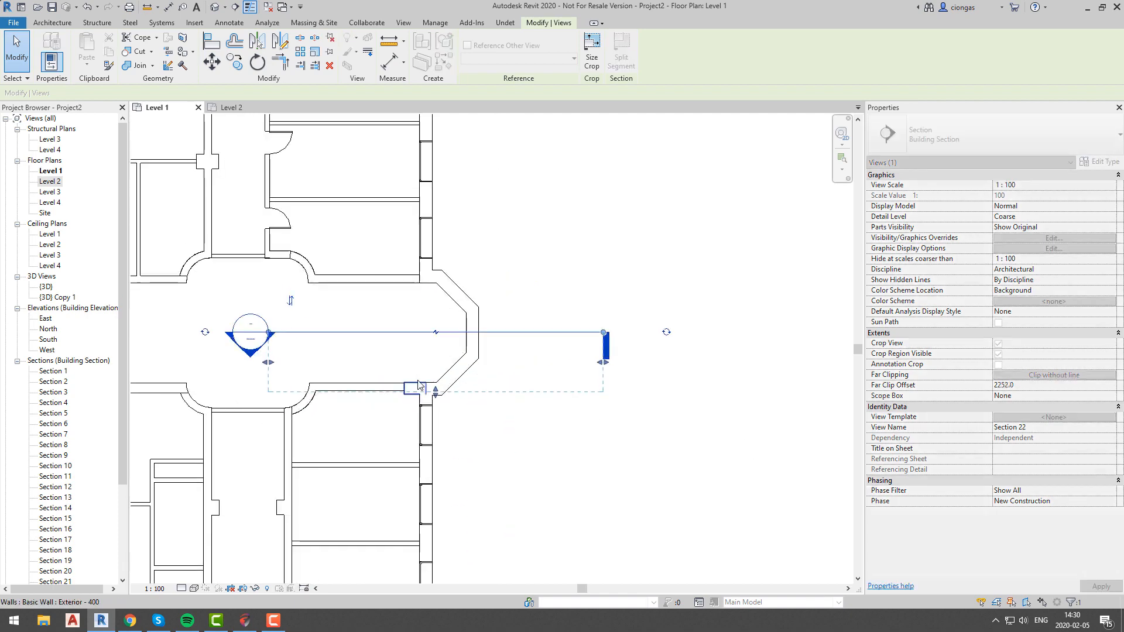
right_click(388, 344)
click(427, 208)
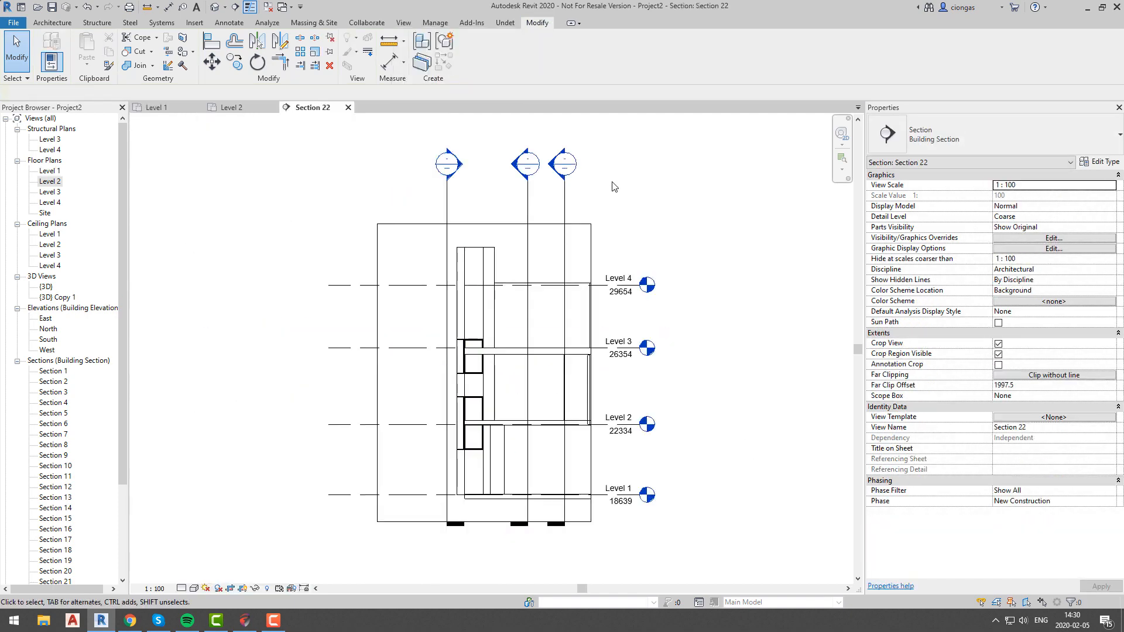
- Hide the three section markers crossing the building in the new section view
drag(612, 185, 425, 205)
right_click(474, 196)
mouse_move(582, 252)
click(636, 251)
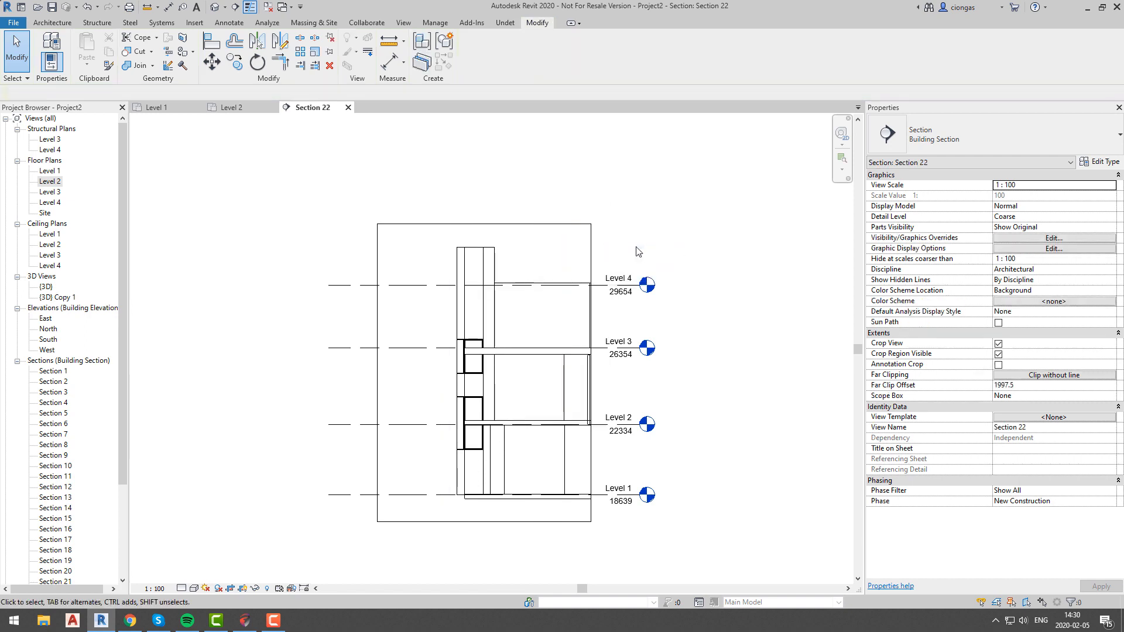
- Widen the section's crop region on the building's interior side
click(590, 262)
drag(592, 373, 655, 377)
key(Escape)
middle_drag(503, 410, 425, 369)
- Add a Floor/FWD point cloud slice with 1,997 m thickness and 20 mm resolution over a defined area from Level 1 to above Level 2
click(505, 22)
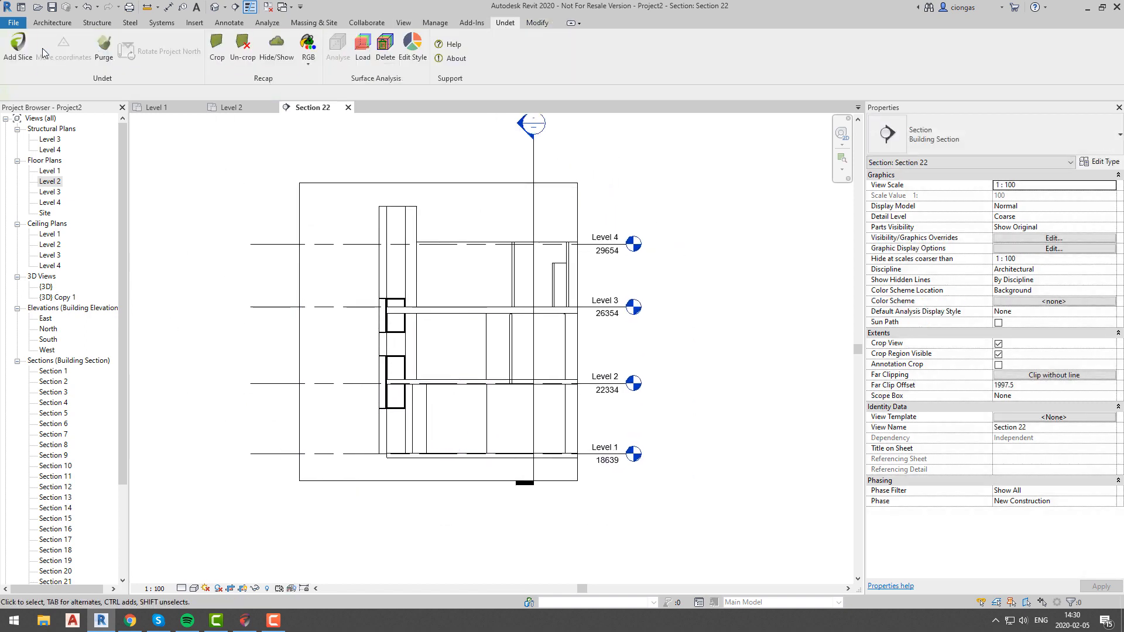
click(17, 47)
click(288, 107)
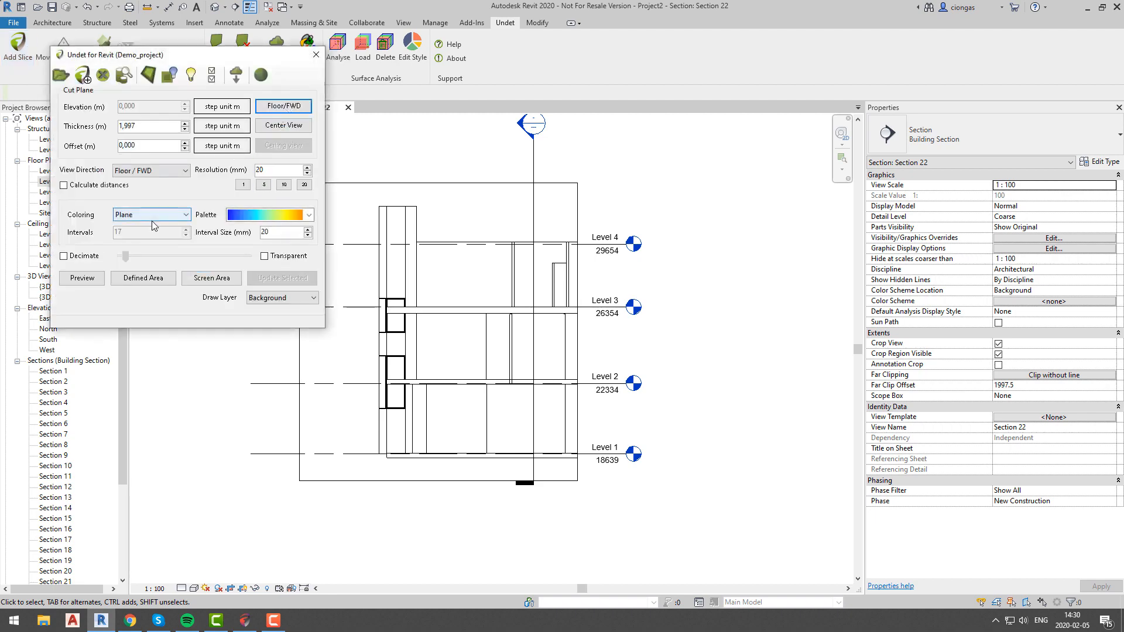
click(127, 281)
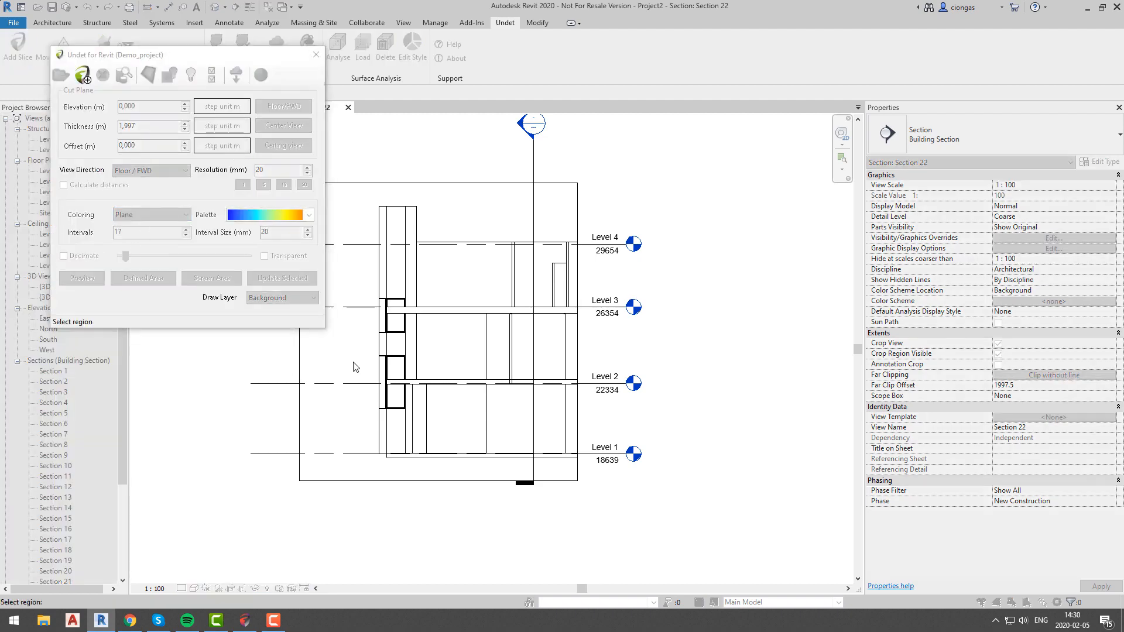
click(518, 480)
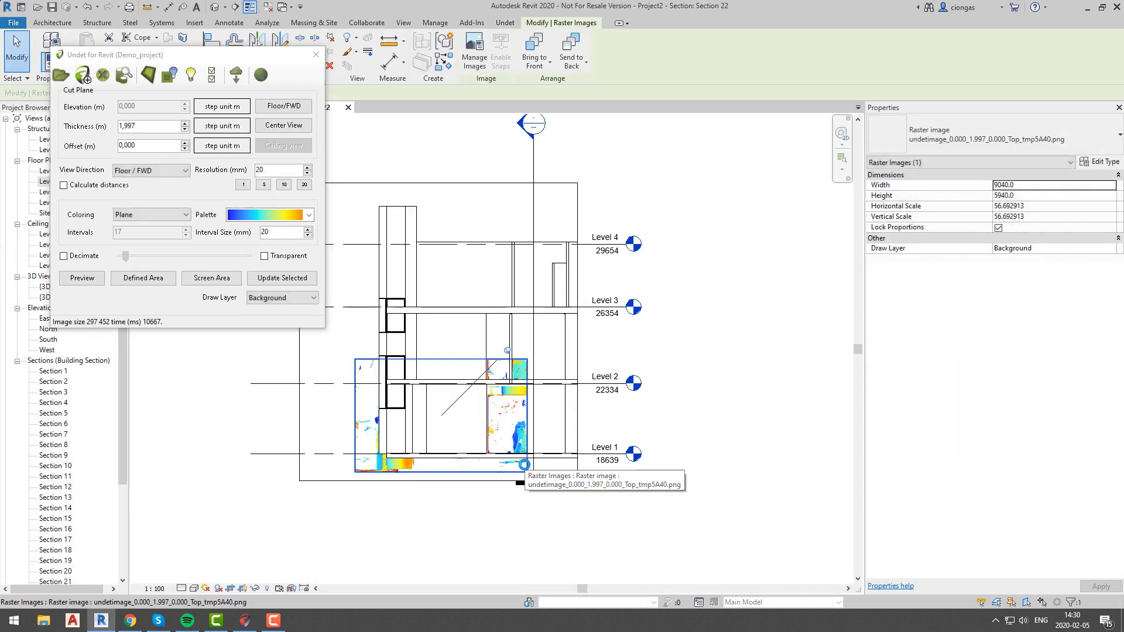
- Update the placed slice image with the Foreground draw layer and 1 mm resolution
key(Escape)
scroll(523, 465, up, 2)
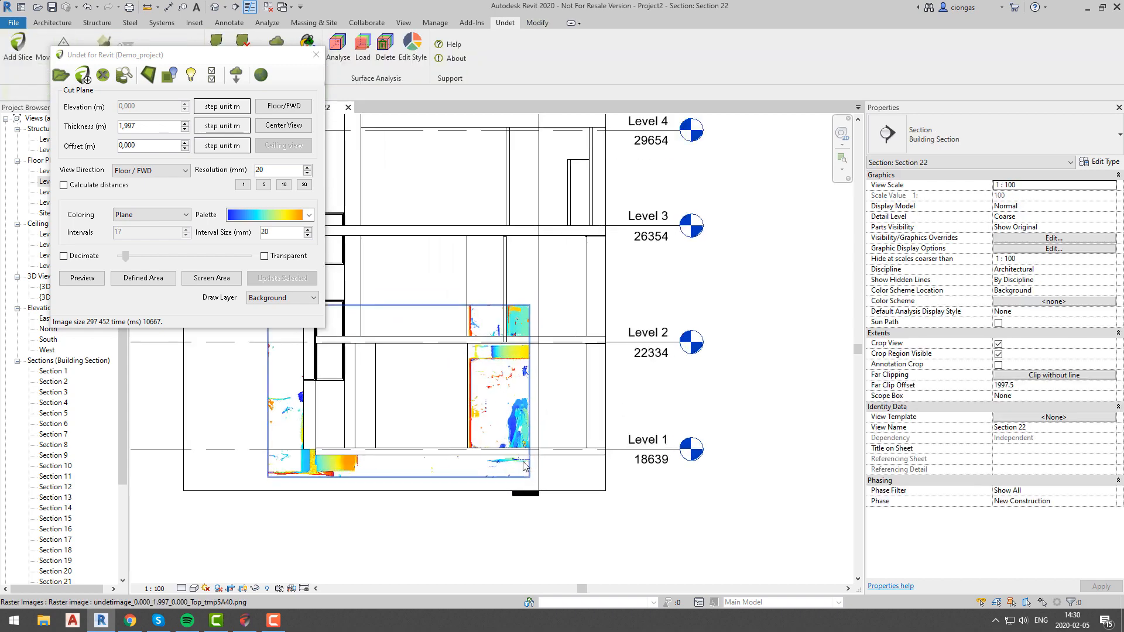
middle_drag(523, 465, 575, 538)
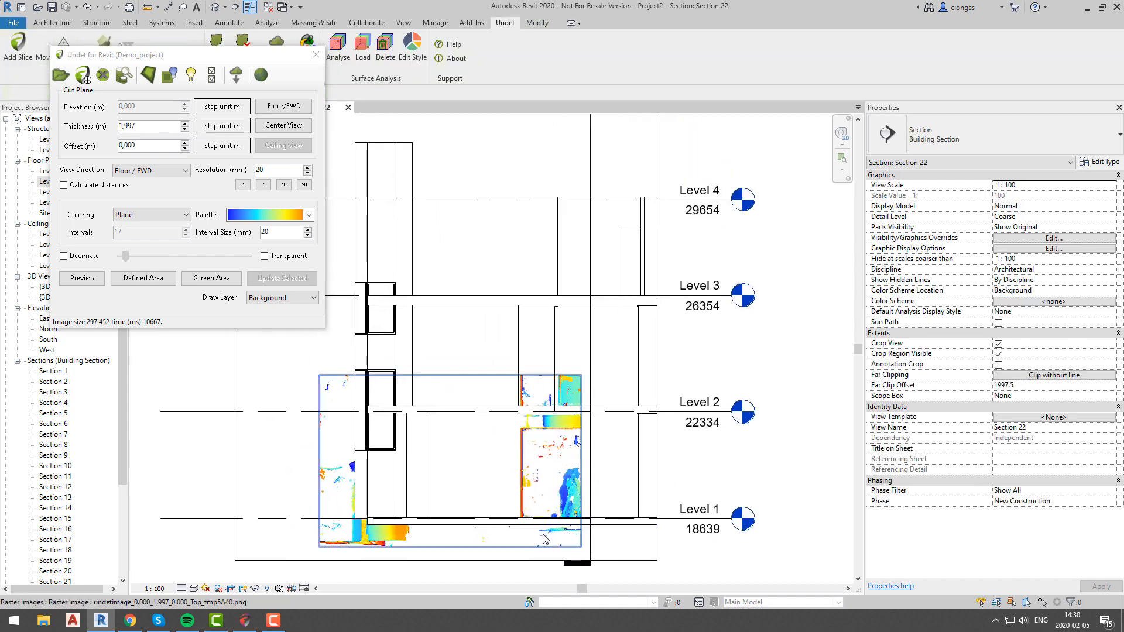
click(555, 525)
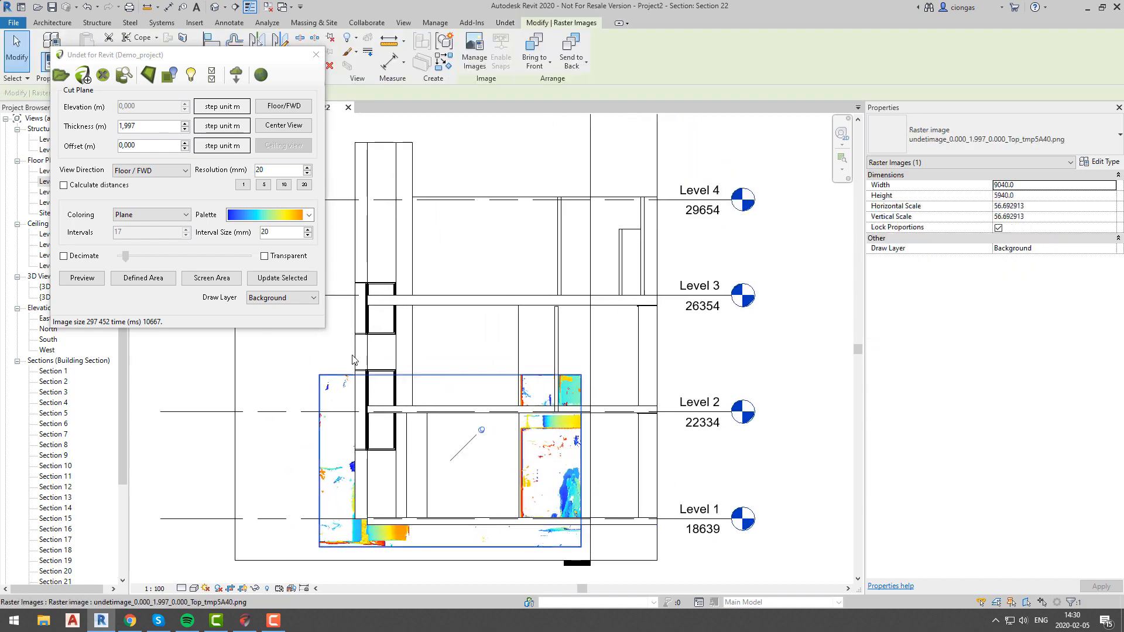
click(281, 298)
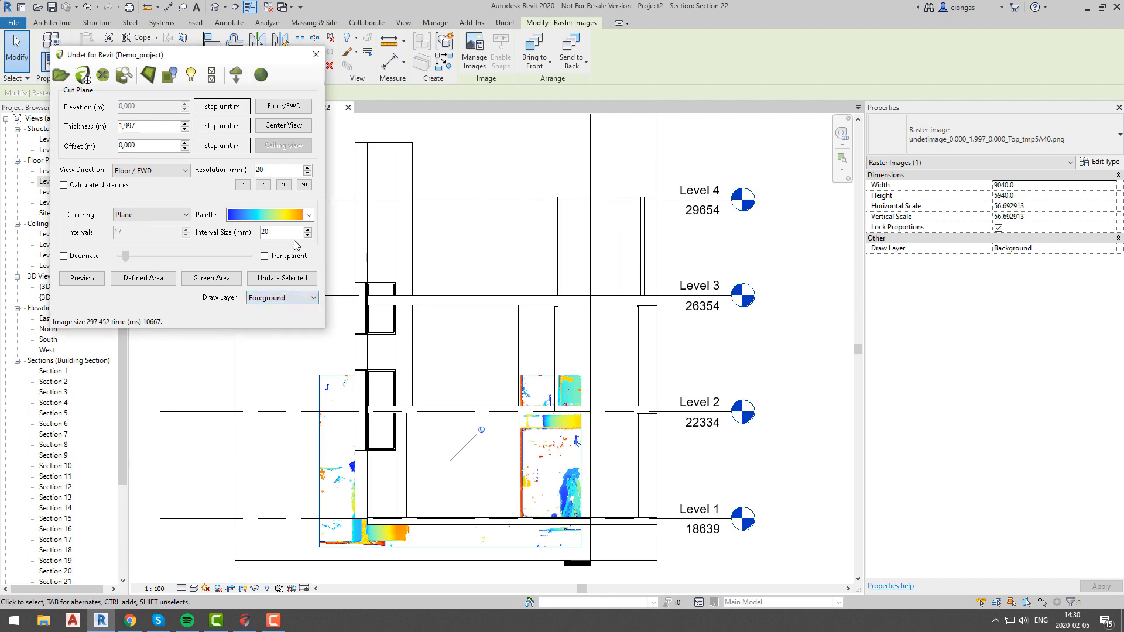
click(244, 185)
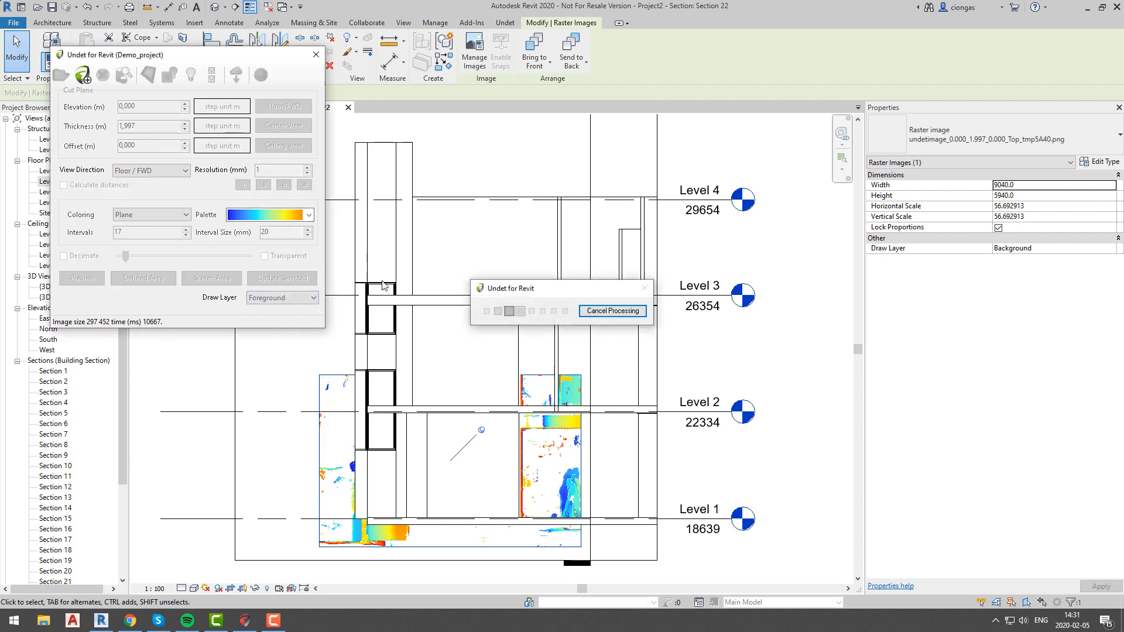
- Examine the scanned staircase's steps, railing and landings in the refined slice and close the slice settings
scroll(485, 468, up, 5)
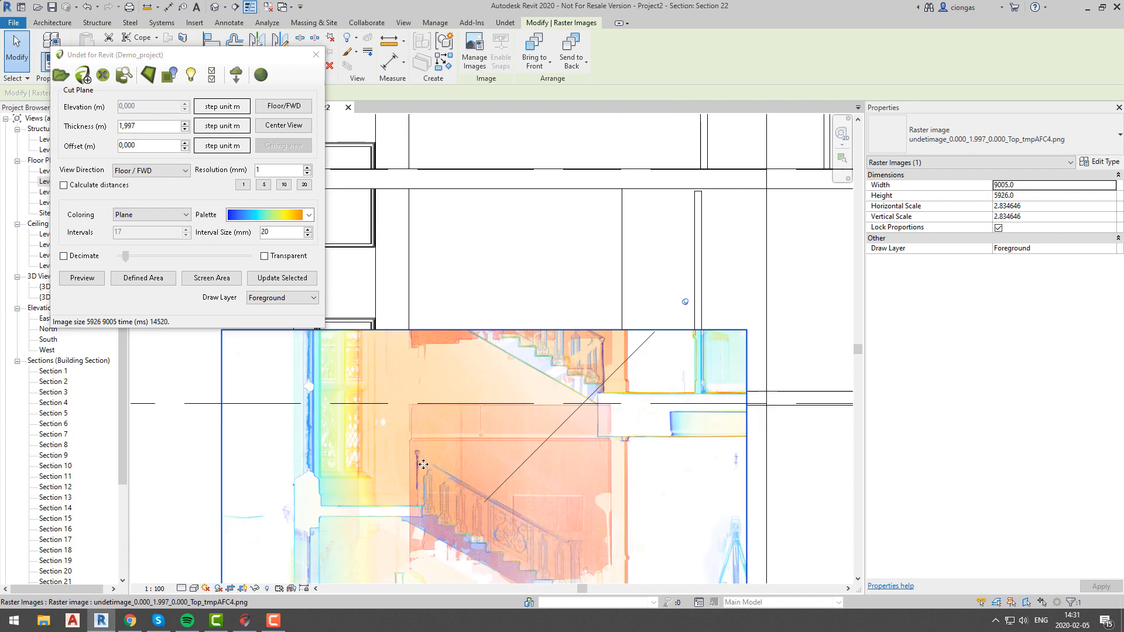
middle_drag(485, 468, 466, 415)
key(Escape)
scroll(553, 443, up, 1)
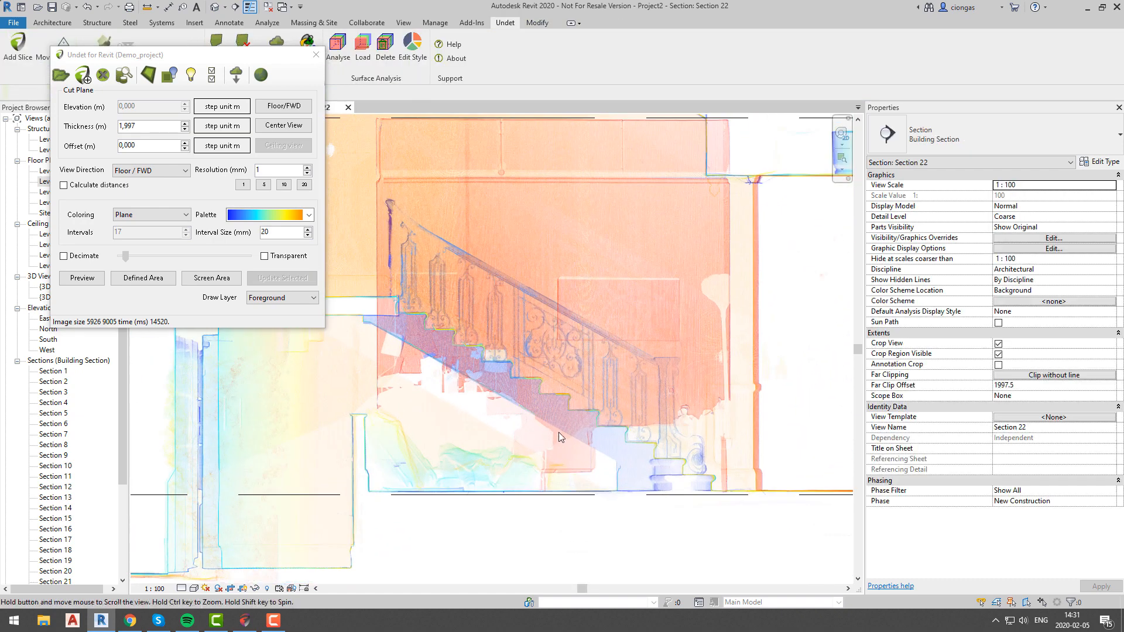
middle_drag(559, 436, 553, 483)
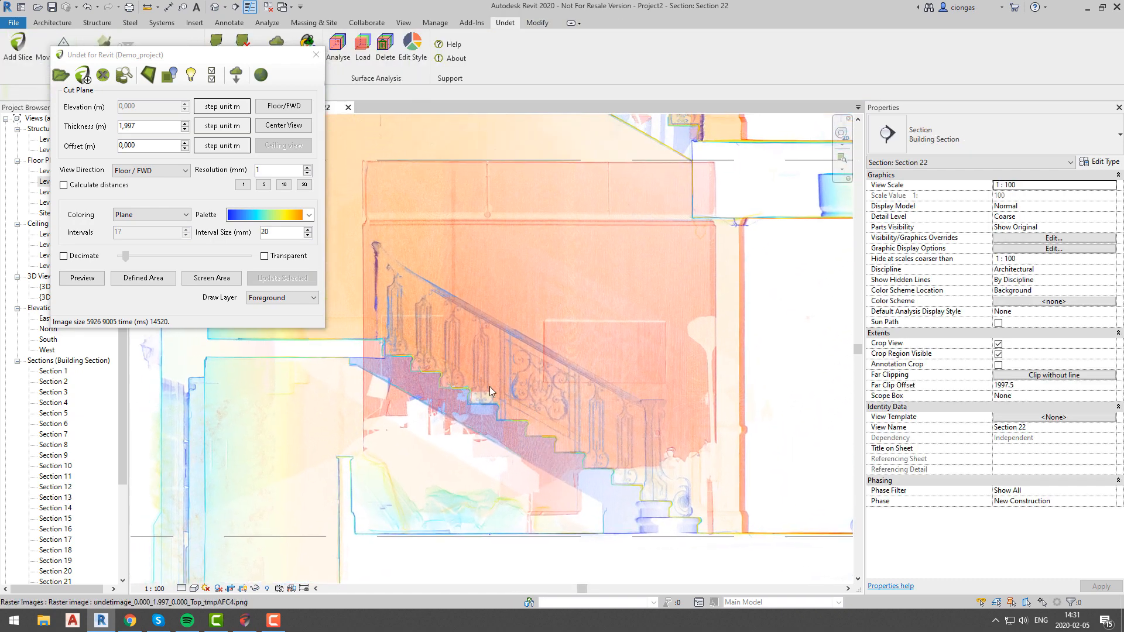
scroll(490, 387, up, 3)
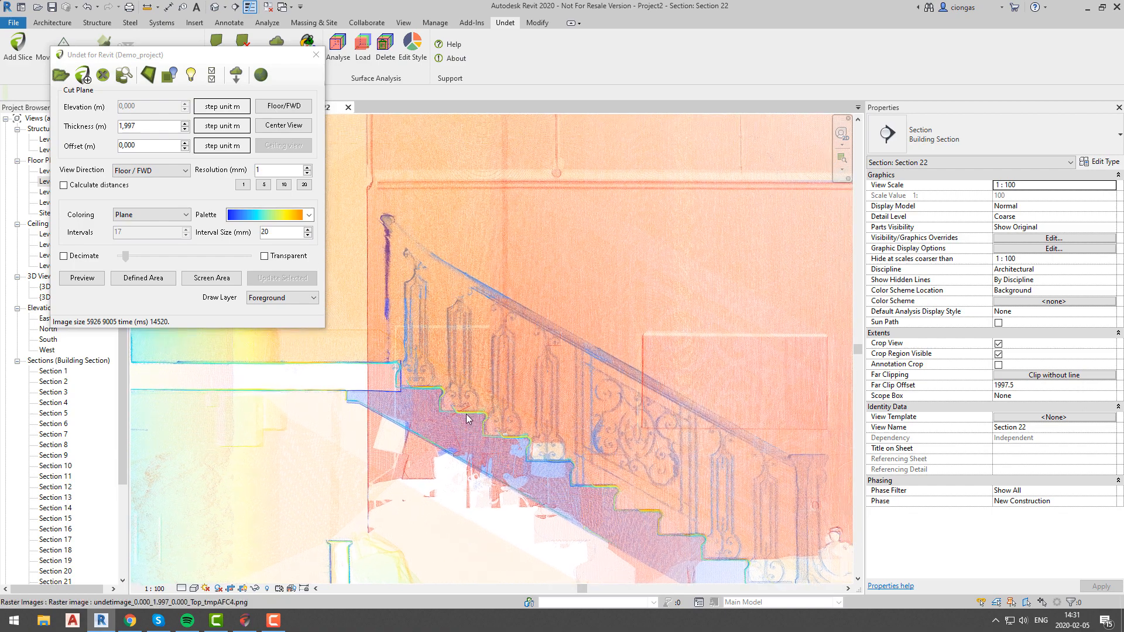
scroll(447, 433, down, 2)
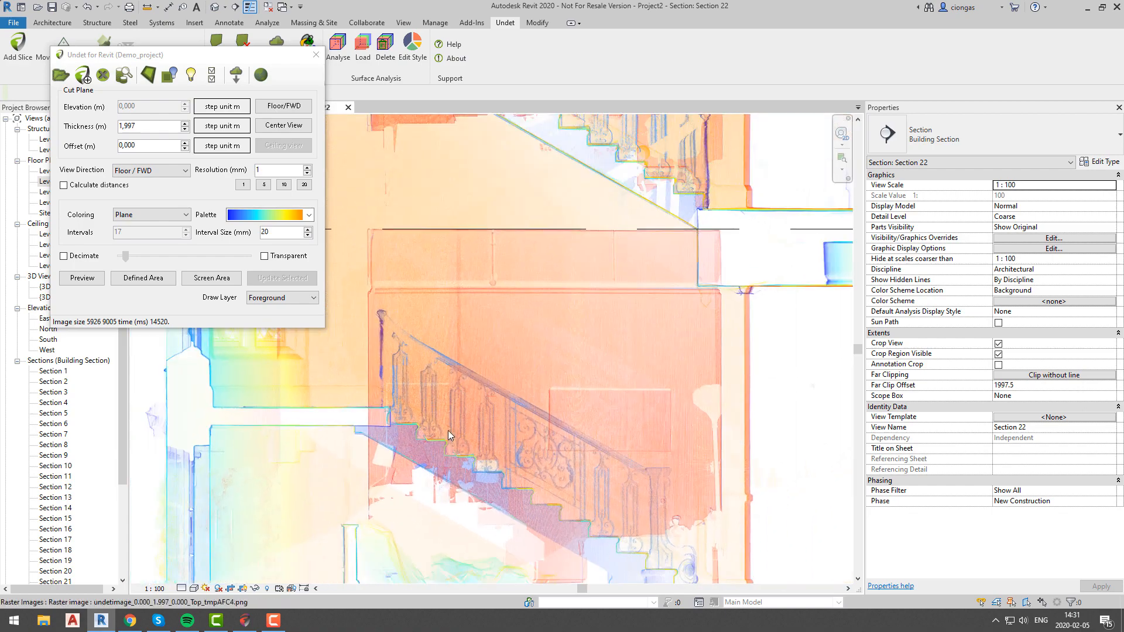
click(316, 55)
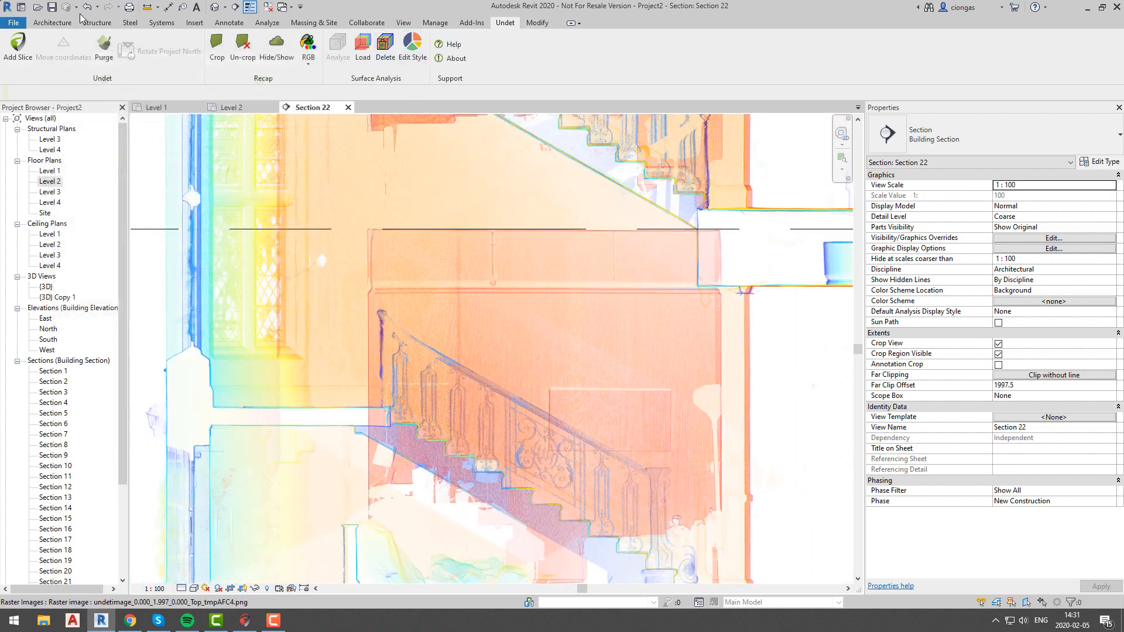
click(56, 22)
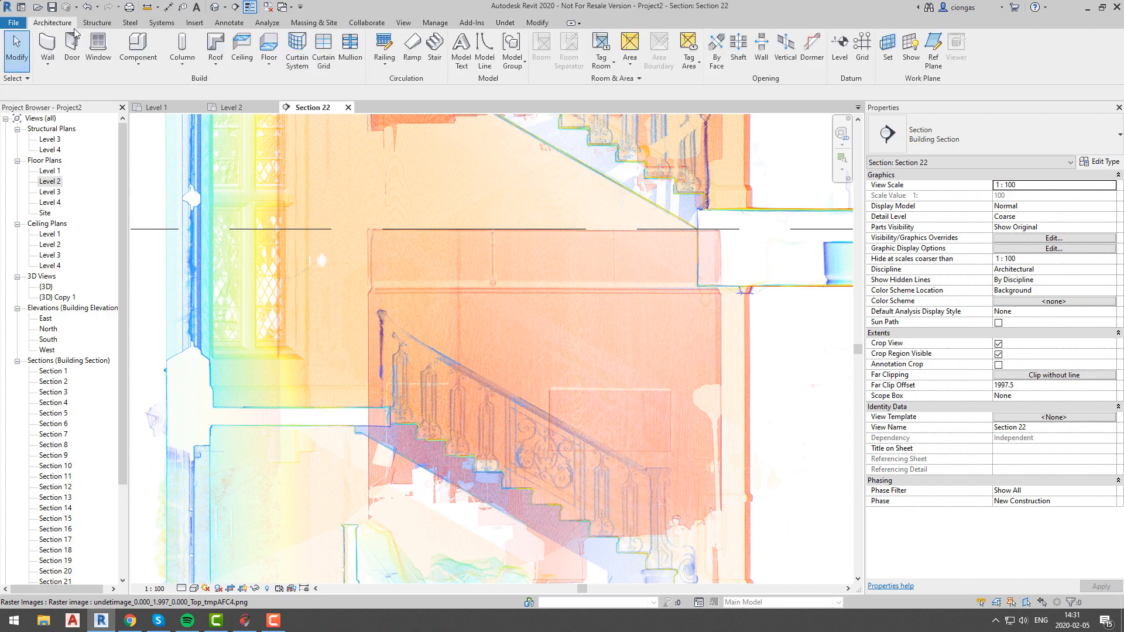
- Start an in-place model in the Stairs family category for the scanned staircase
click(138, 59)
click(164, 111)
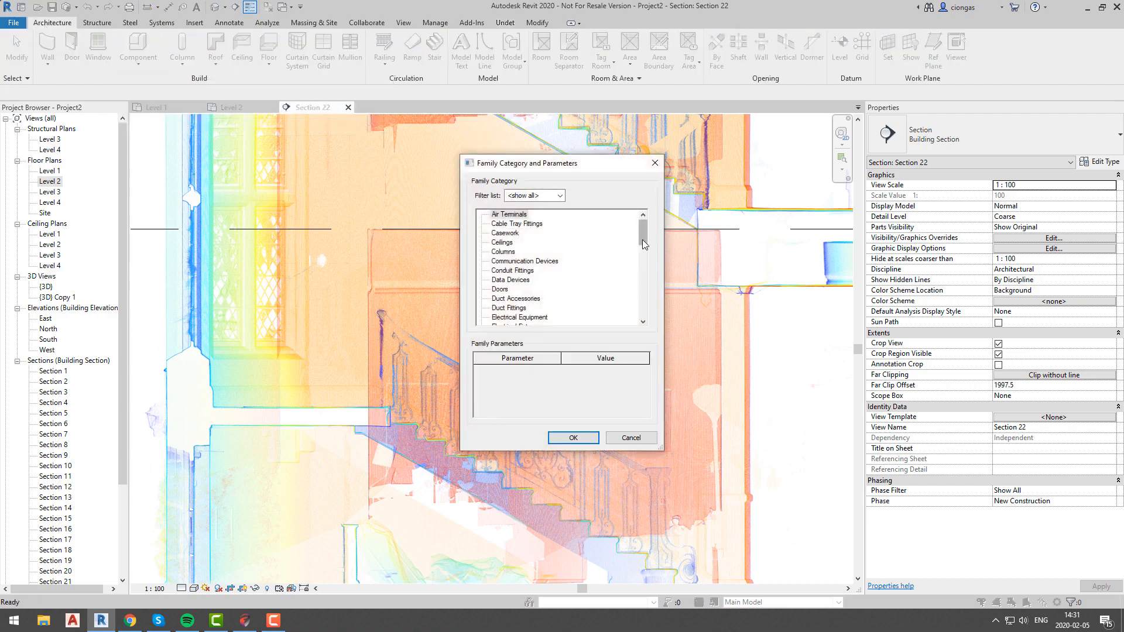
drag(644, 244, 644, 298)
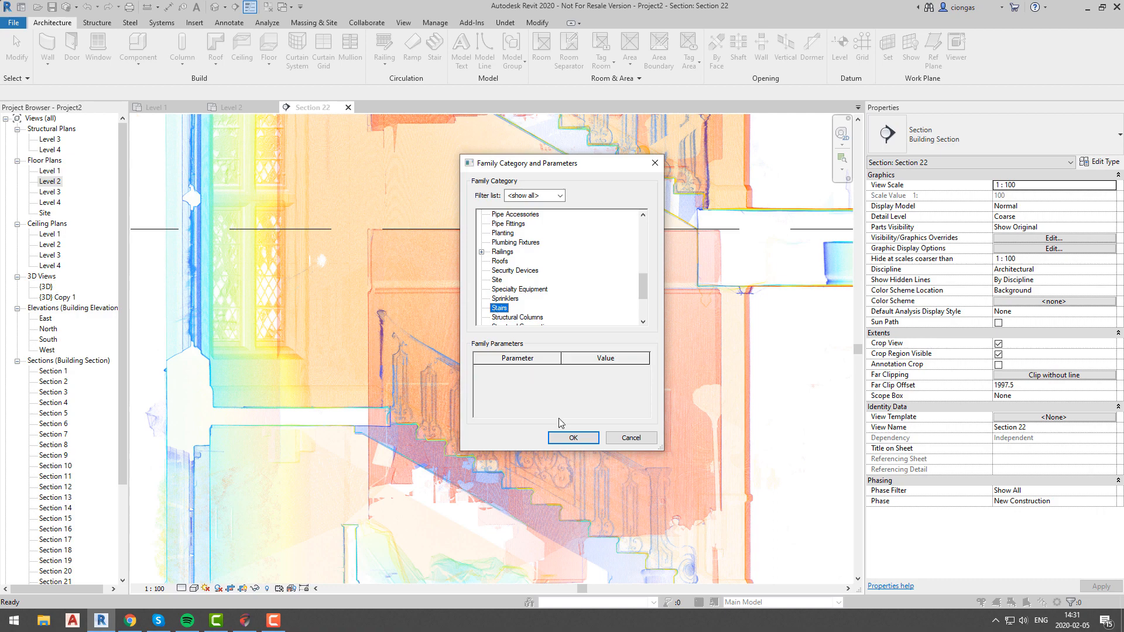
click(568, 438)
click(561, 332)
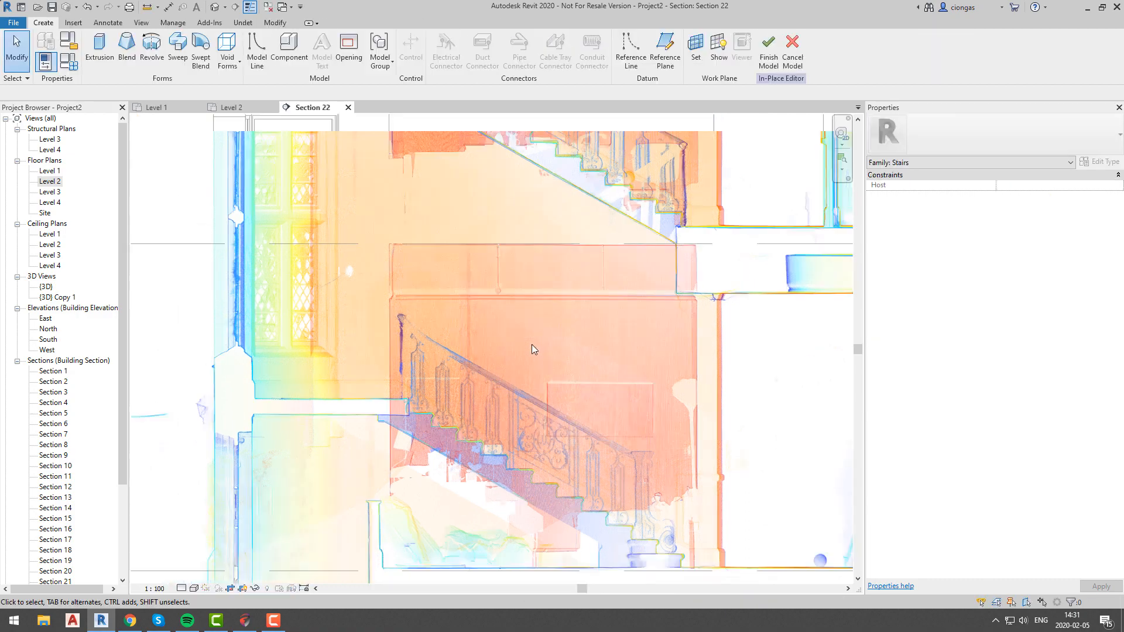
scroll(562, 398, up, 3)
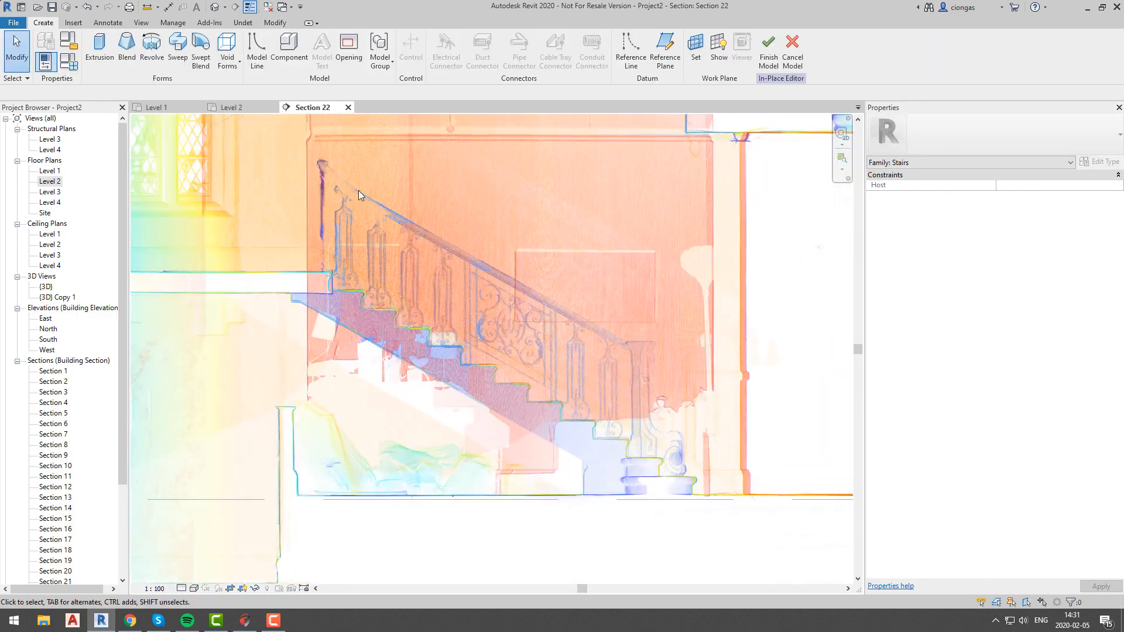
- Start a solid extrusion with its work plane picked on the 250 interior wall behind the staircase
click(100, 48)
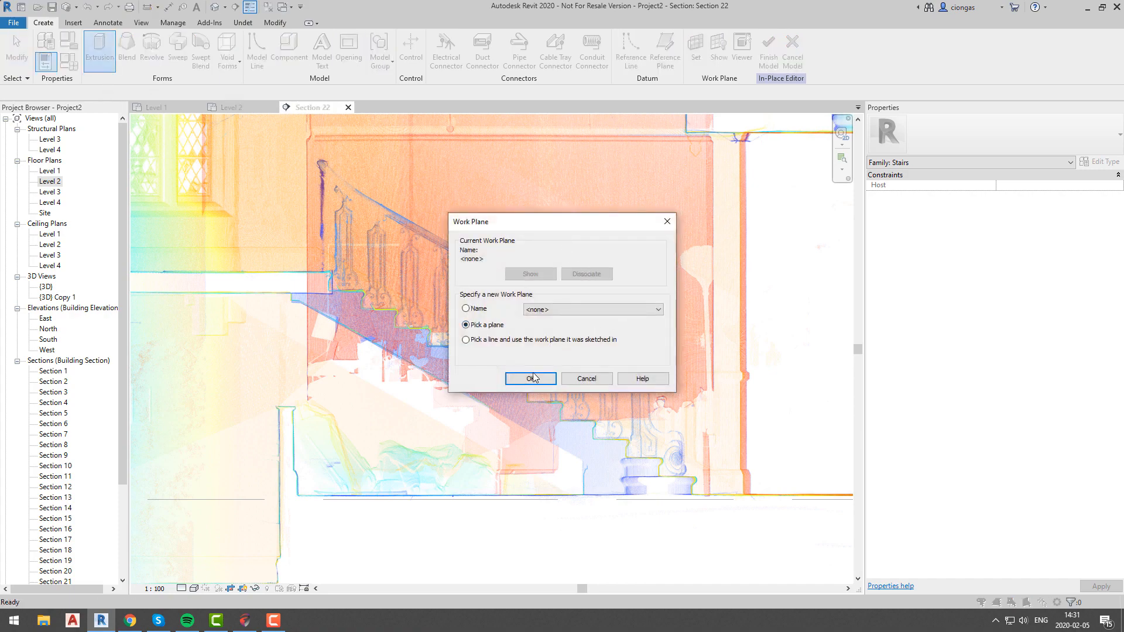
click(534, 377)
scroll(549, 277, down, 2)
click(553, 243)
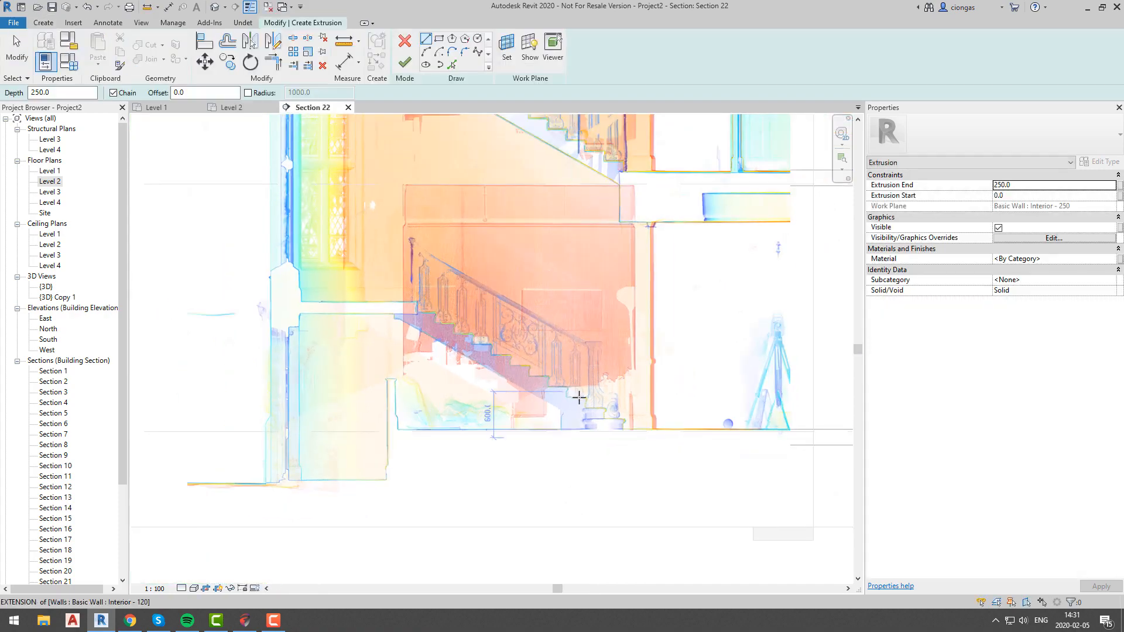
- Trace the uppermost treads and risers of the scanned stair flight with chained lines, starting at the landing edge
scroll(579, 397, up, 4)
middle_drag(519, 435, 665, 487)
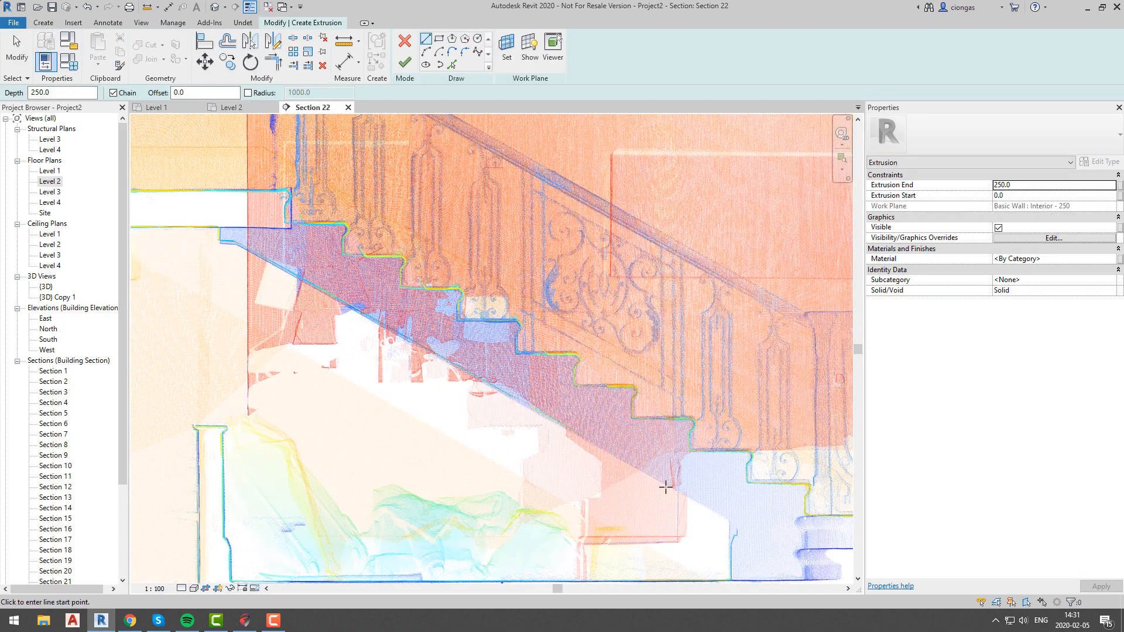
scroll(227, 175, up, 2)
middle_drag(227, 175, 462, 259)
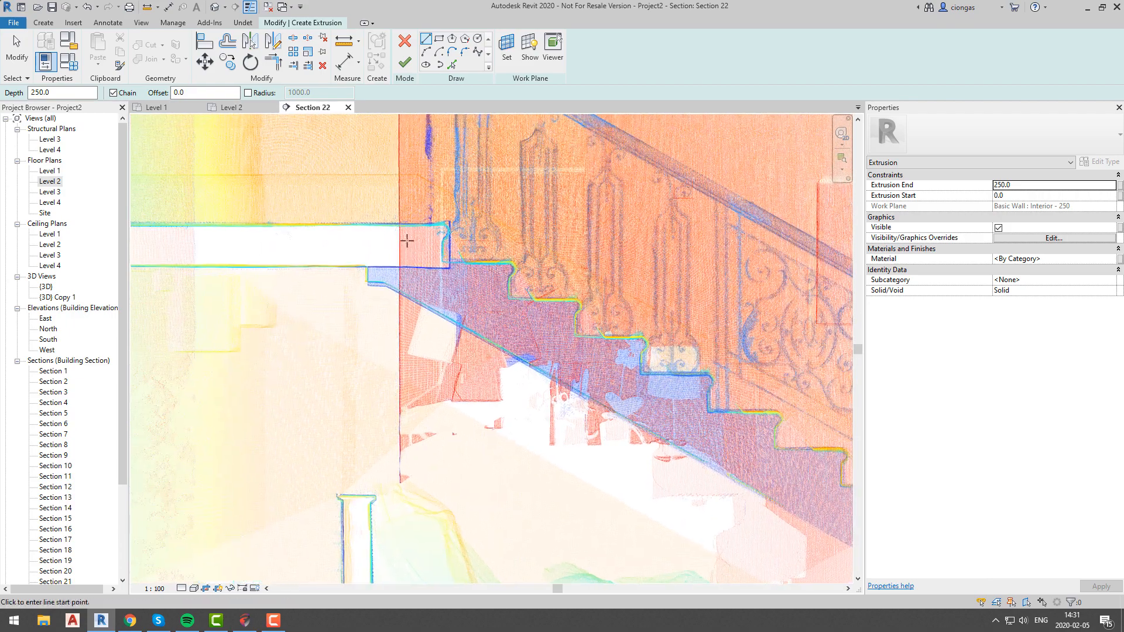
scroll(462, 259, up, 2)
scroll(465, 269, up, 1)
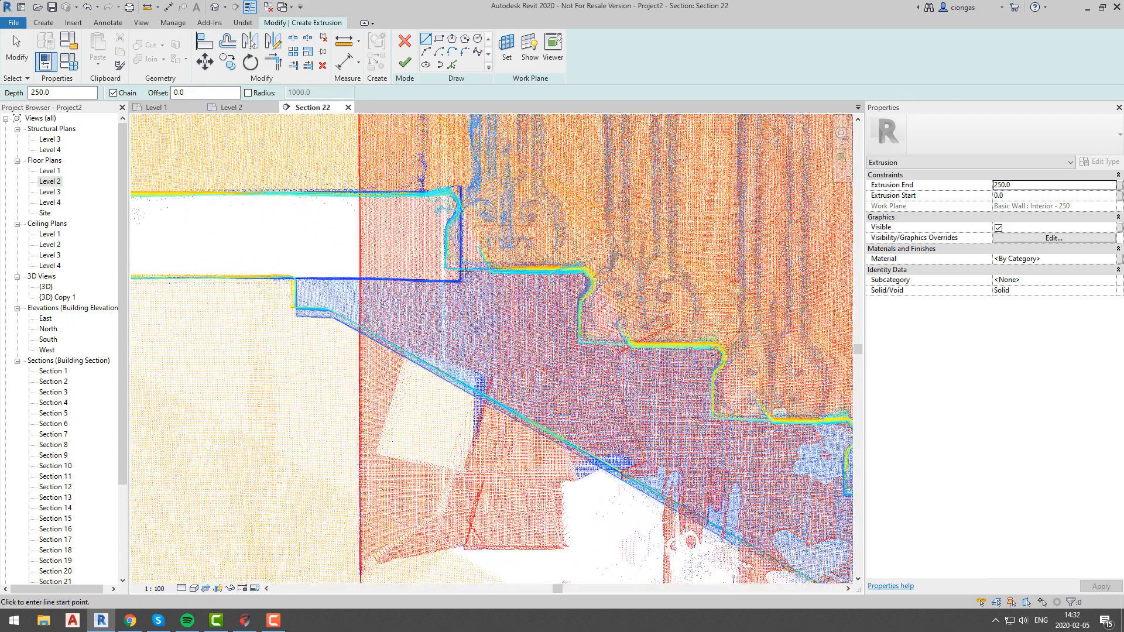
click(460, 267)
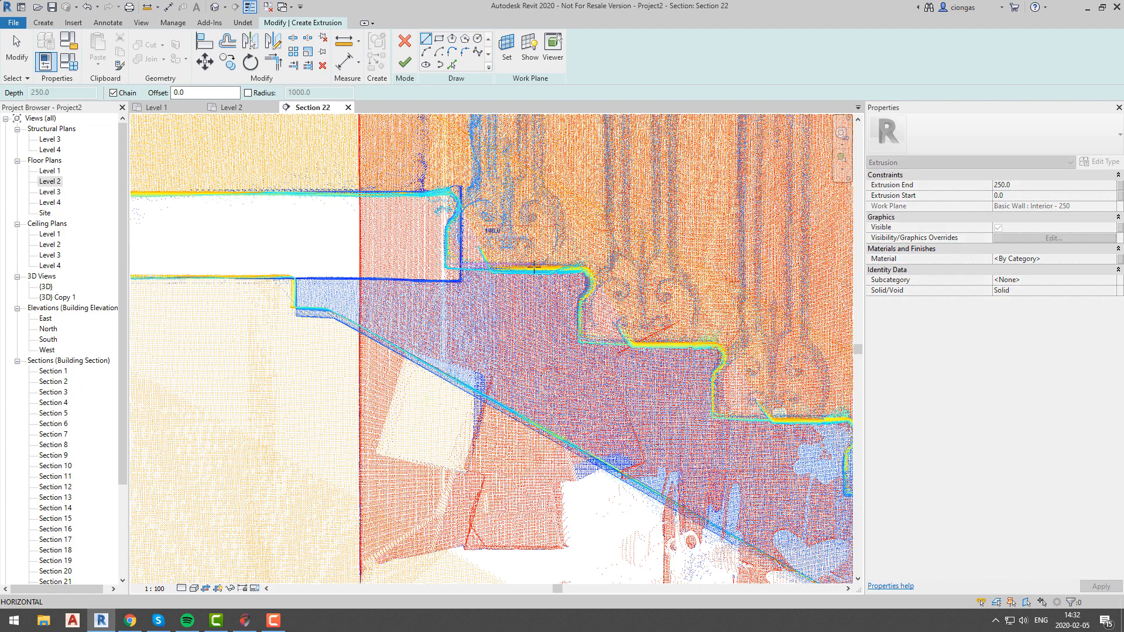
click(582, 266)
click(586, 340)
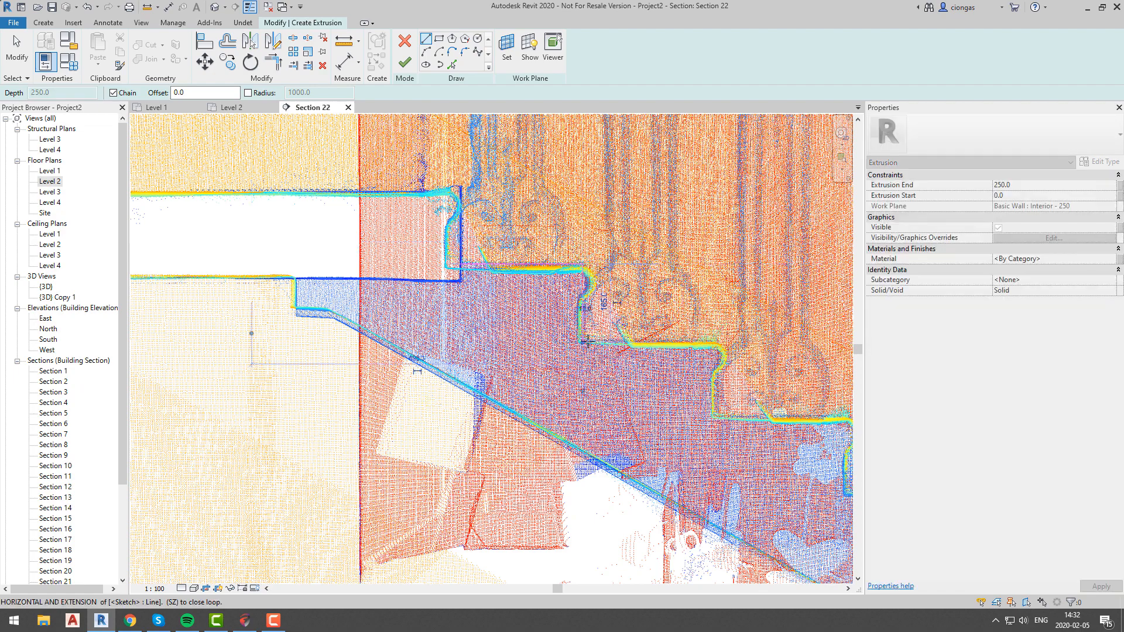
scroll(636, 344, up, 3)
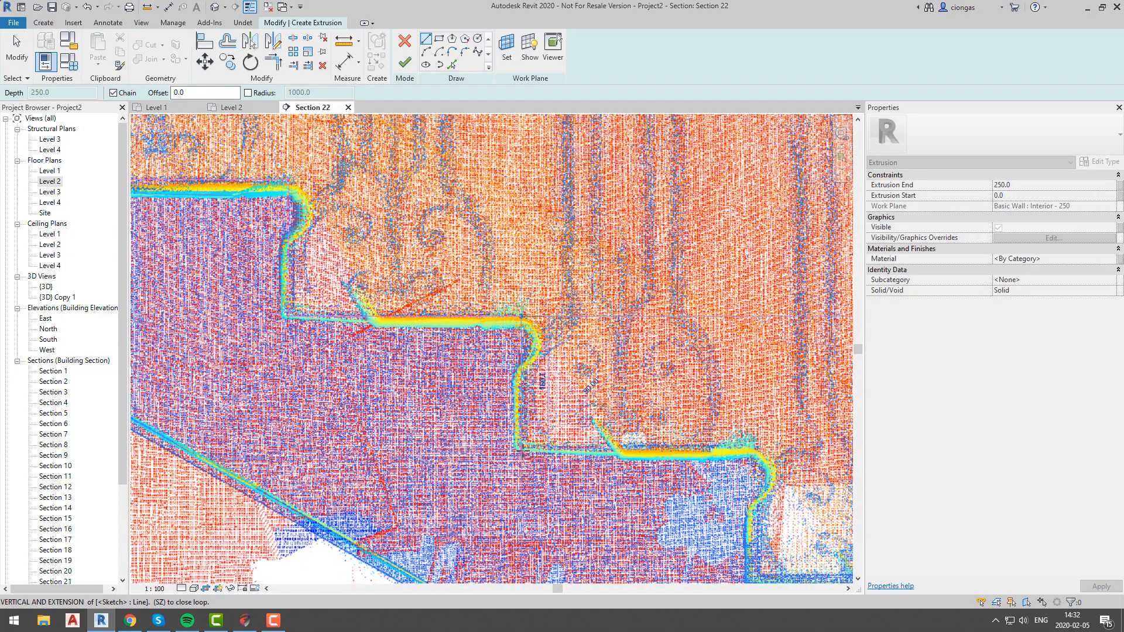
click(521, 451)
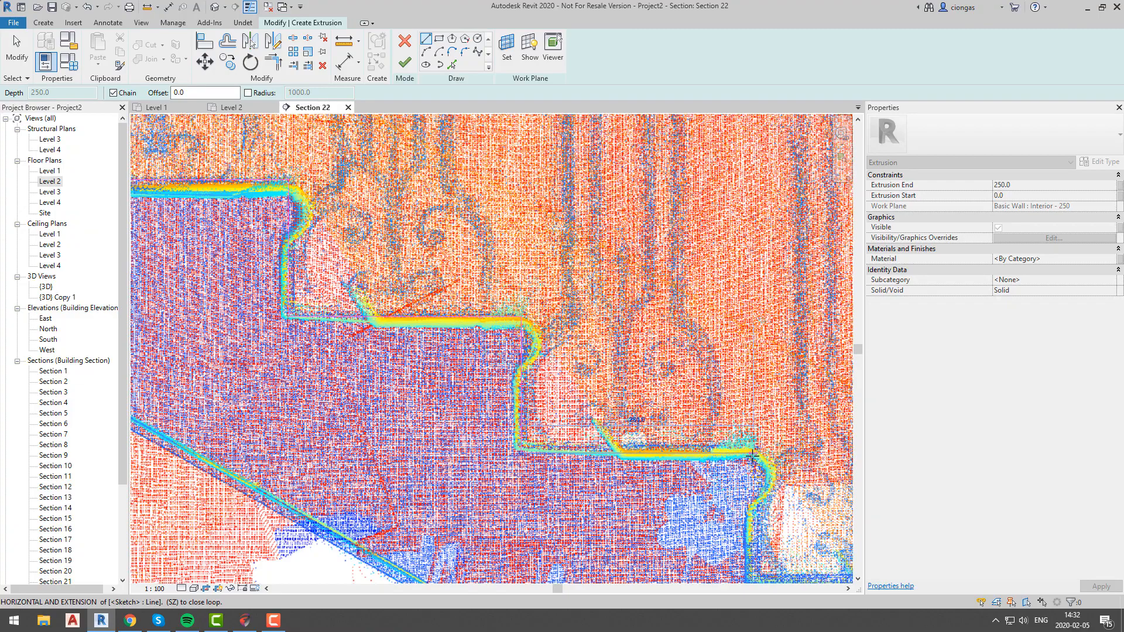
- Continue the stair profile down along the treads and risers in the middle of the scanned flight
middle_drag(521, 448, 489, 351)
middle_drag(682, 366, 284, 249)
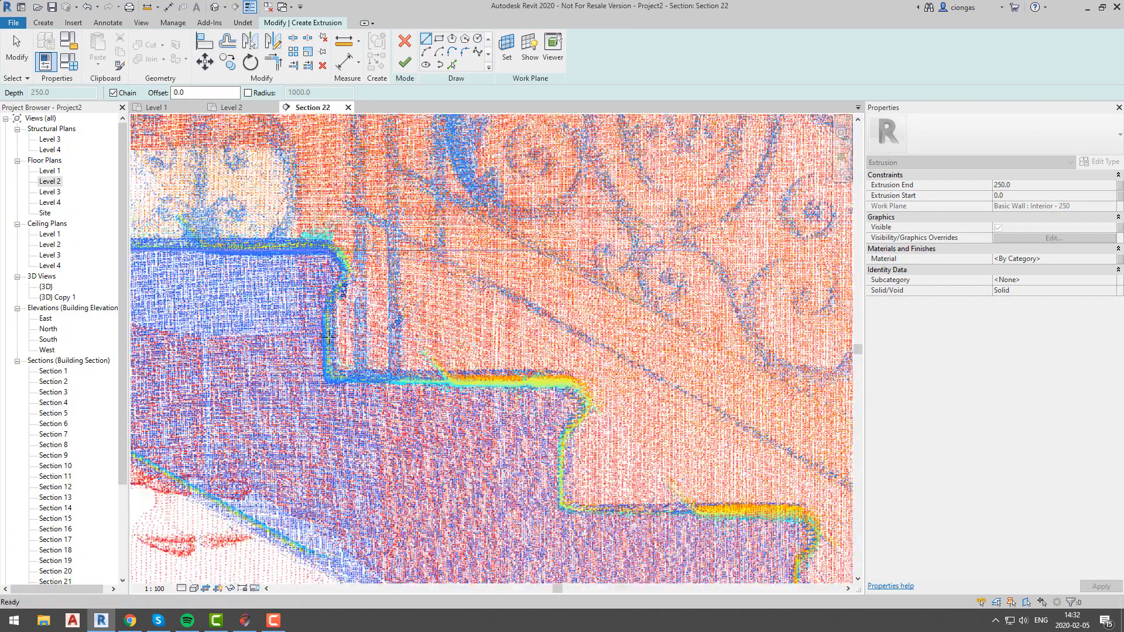
click(563, 508)
middle_drag(666, 486, 194, 290)
click(324, 314)
click(556, 447)
middle_drag(556, 530, 563, 429)
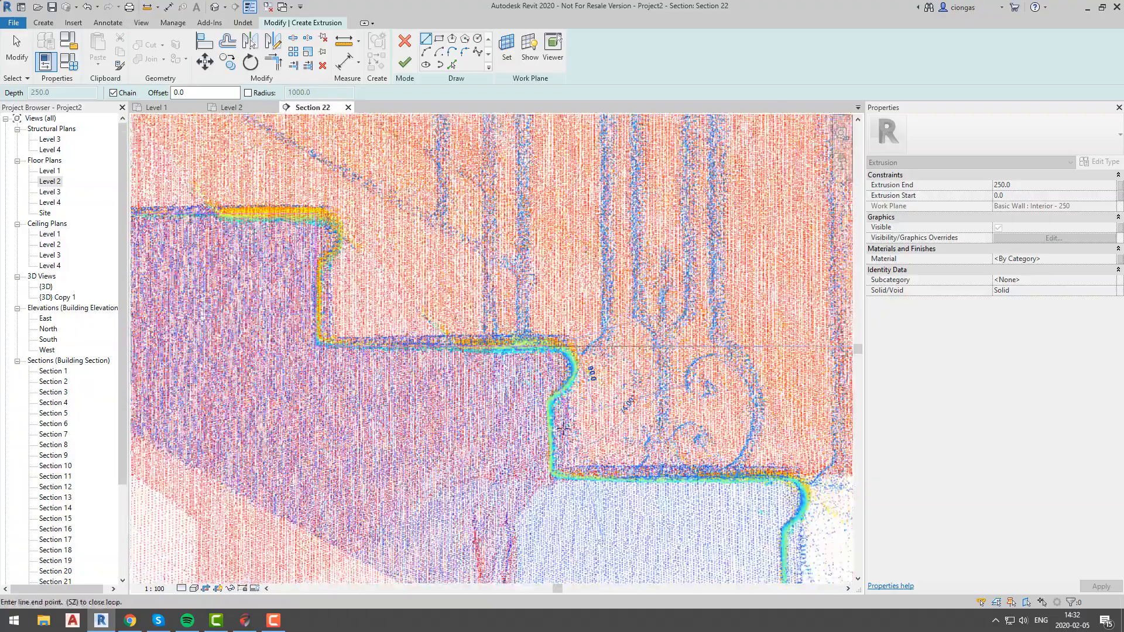
- Trace the lowest treads and risers of the stair profile down to the ground floor
click(778, 479)
scroll(753, 435, up, 10)
middle_drag(777, 479, 709, 361)
scroll(751, 436, down, 13)
mouse_move(708, 446)
middle_down()
mouse_move(636, 472)
mouse_move(555, 388)
middle_up()
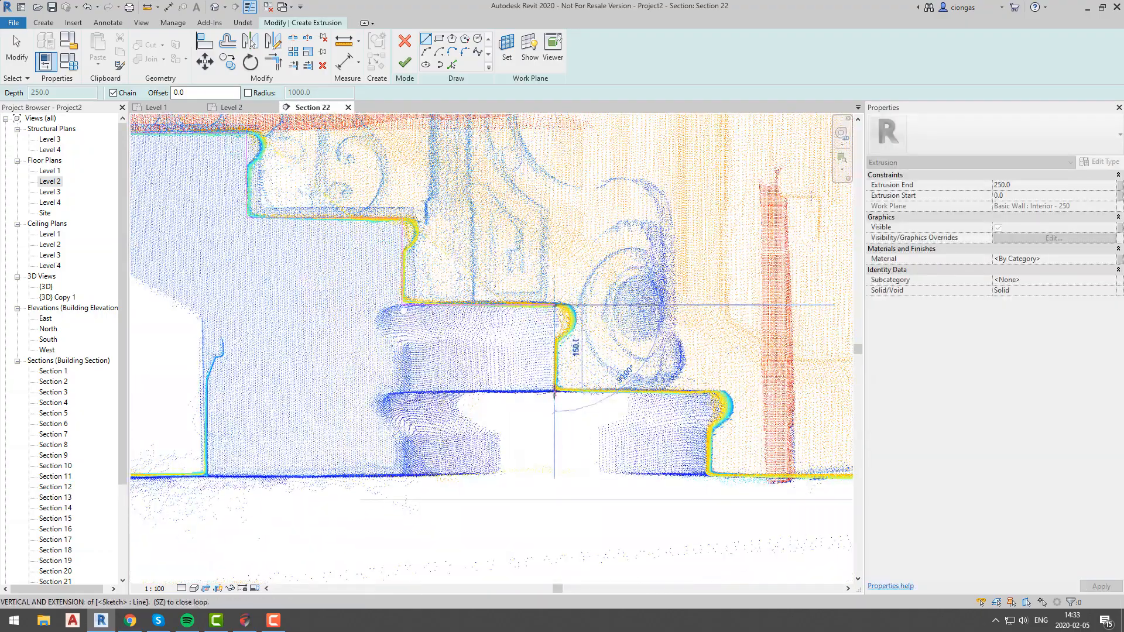
click(555, 391)
click(709, 391)
click(709, 475)
- Sketch the profile's base line along the floor and the vertical edge up to the sloped underside
scroll(710, 475, down, 3)
click(380, 475)
scroll(374, 370, up, 5)
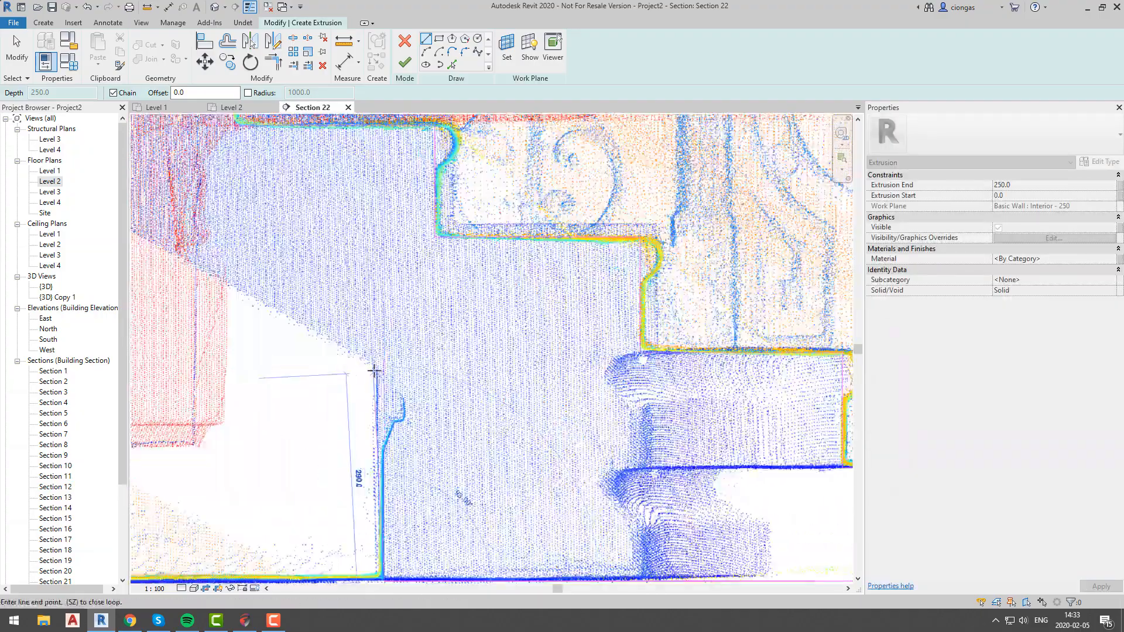
scroll(375, 370, up, 2)
click(380, 369)
- Trace the flight's sloped underside up to the landing, then sketch the landing's end and top edges
scroll(377, 364, down, 6)
middle_drag(292, 298, 523, 371)
scroll(403, 310, up, 5)
click(364, 364)
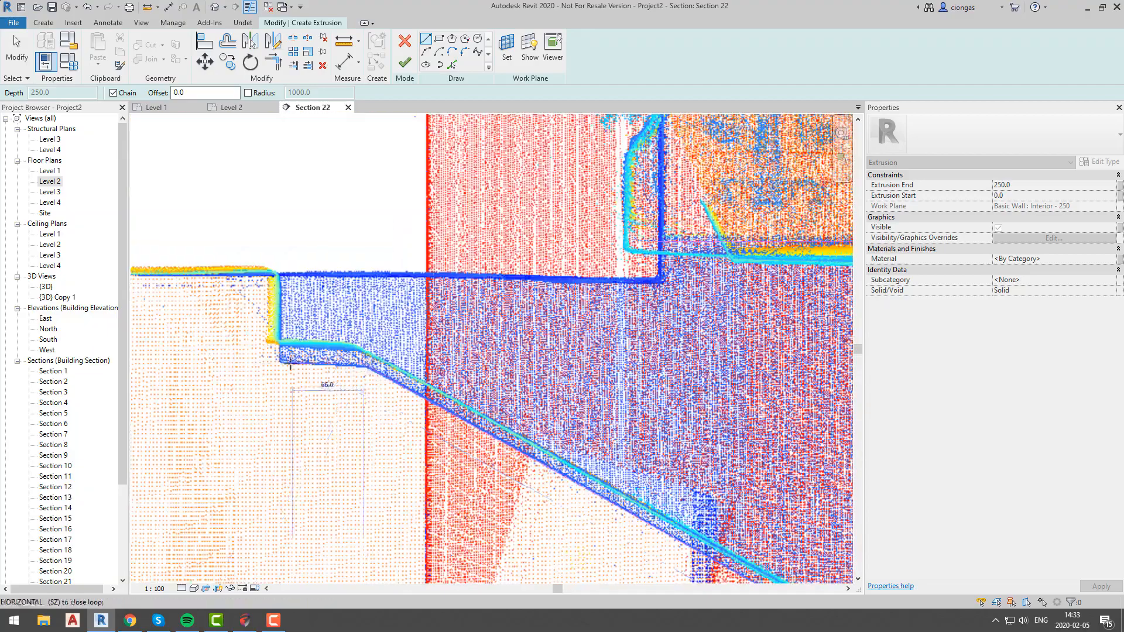
click(276, 363)
click(276, 241)
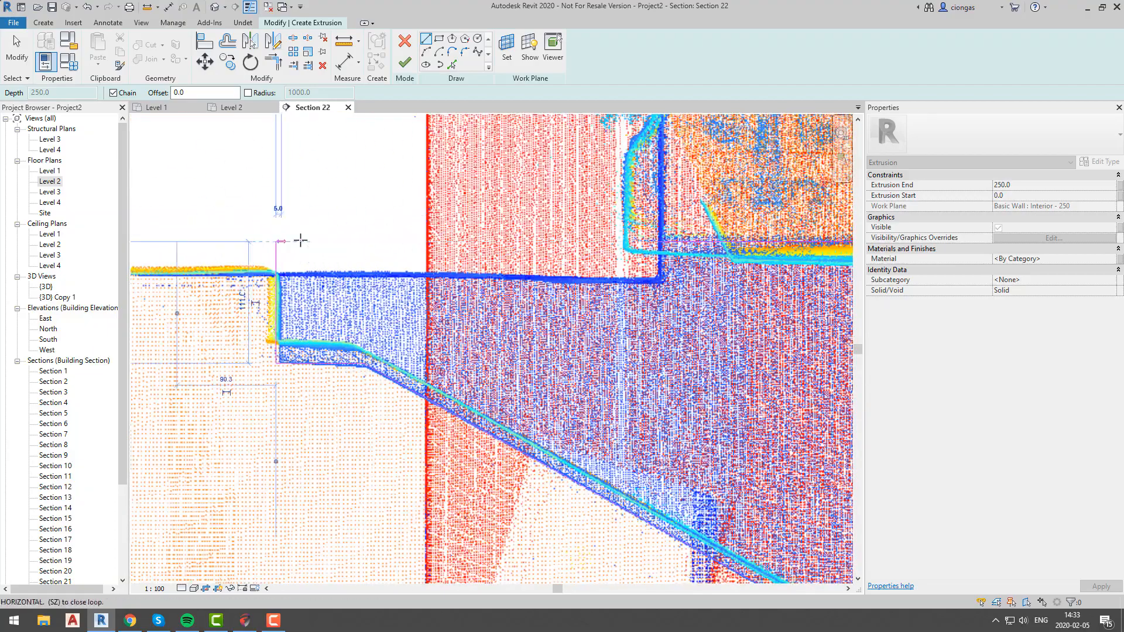
click(659, 242)
- Close the stair profile at the first tread and finish the extrusion with a depth of 250
scroll(648, 301, down, 5)
middle_drag(648, 301, 454, 243)
click(407, 66)
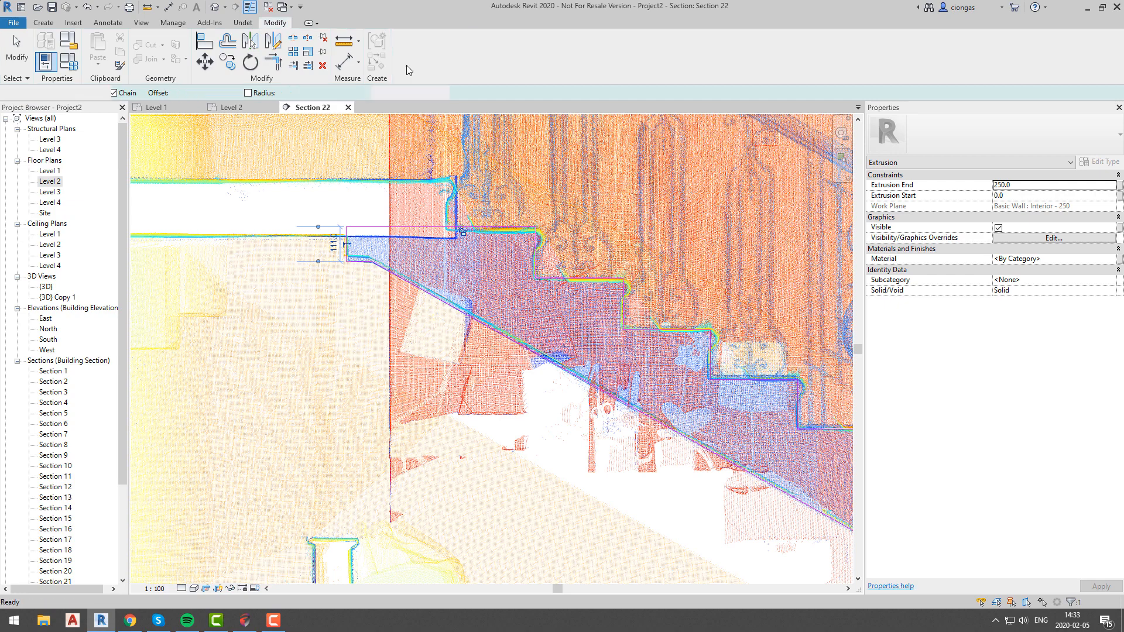
- Open the Level 1 floor plan and finish the in-place stair model
scroll(486, 280, down, 3)
middle_drag(700, 397, 553, 373)
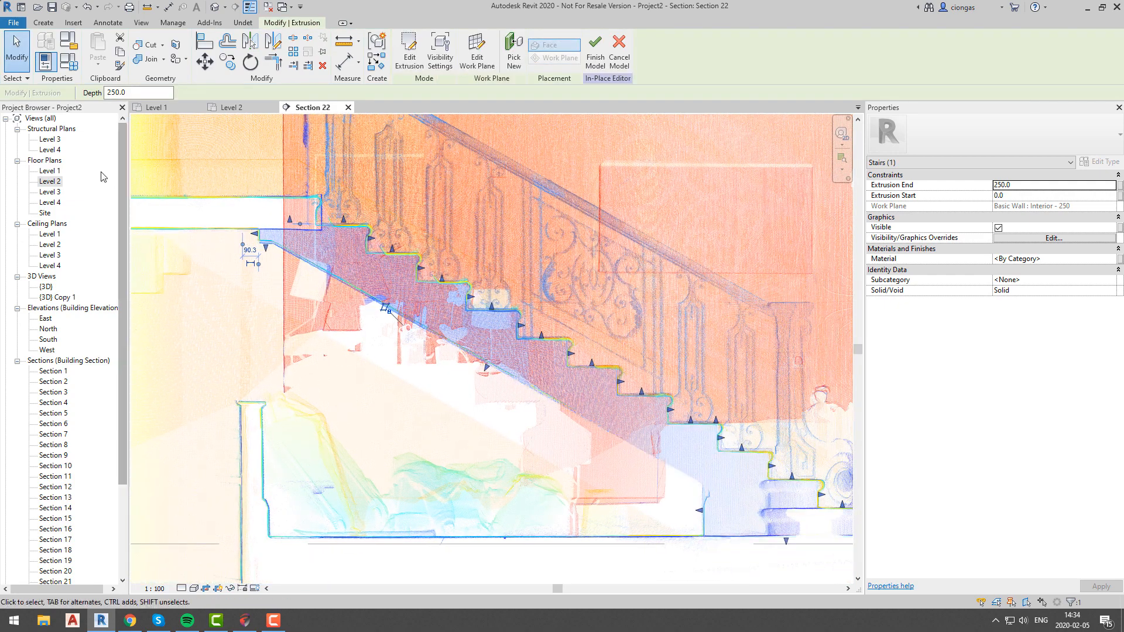
double_click(52, 171)
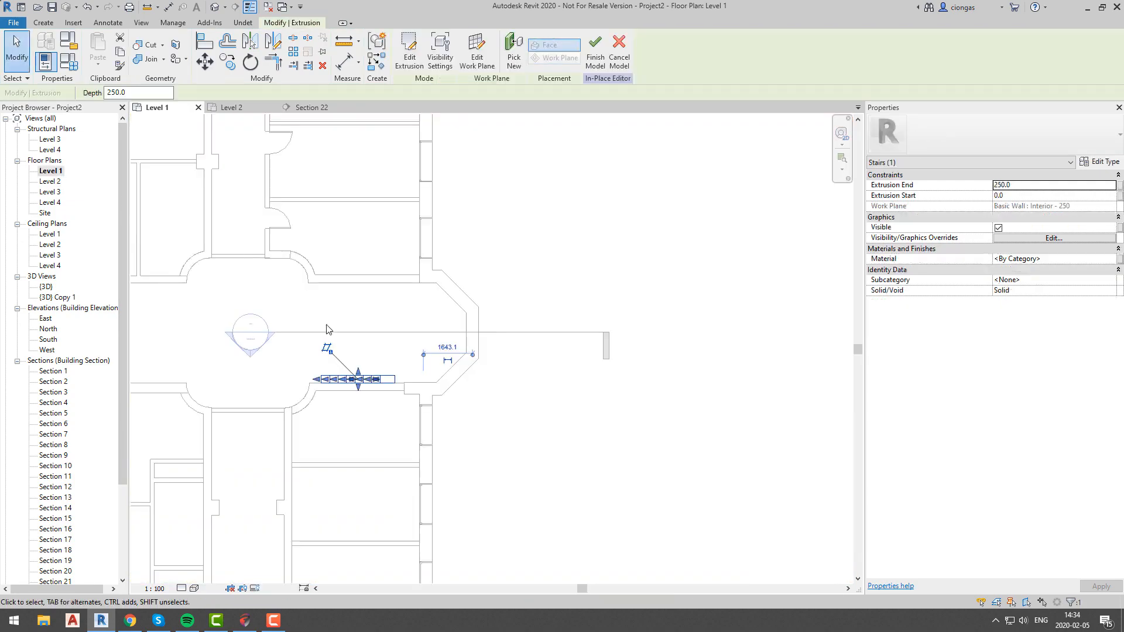
click(587, 55)
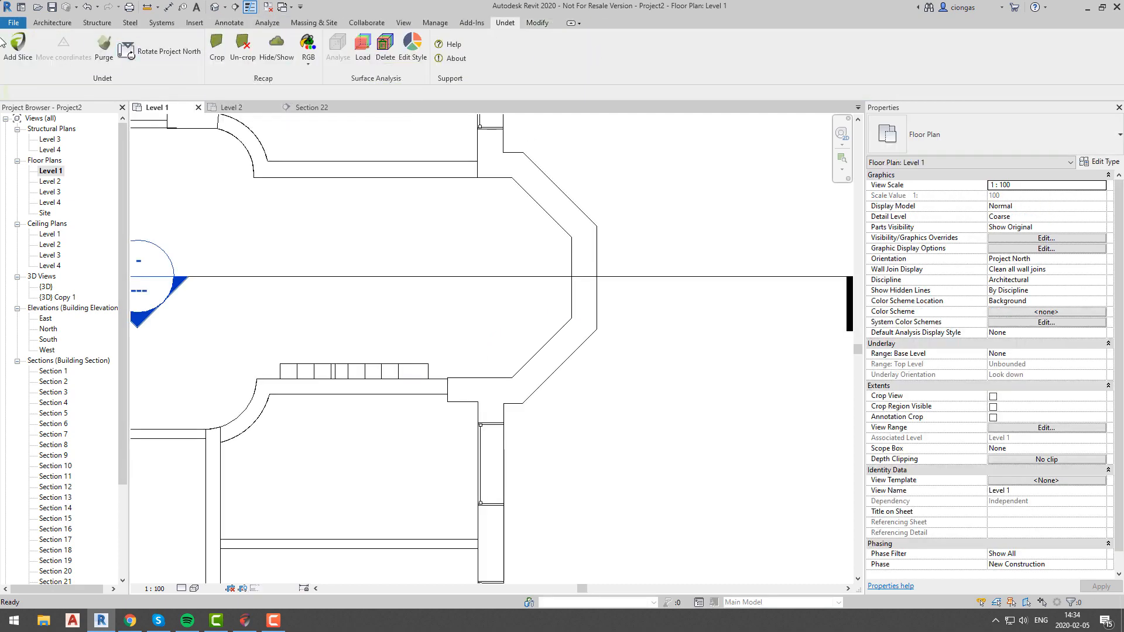
- Add a Floor/FWD slice at elevation 19,839 m with 1,200 m thickness and 20 mm resolution over the staircase area
click(6, 44)
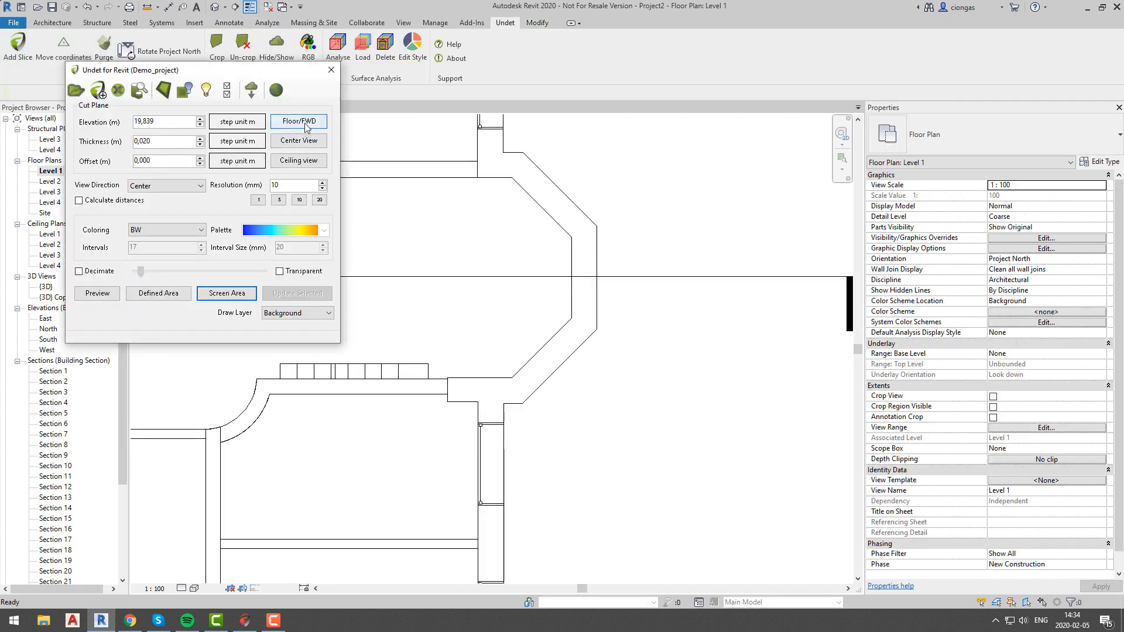
click(143, 293)
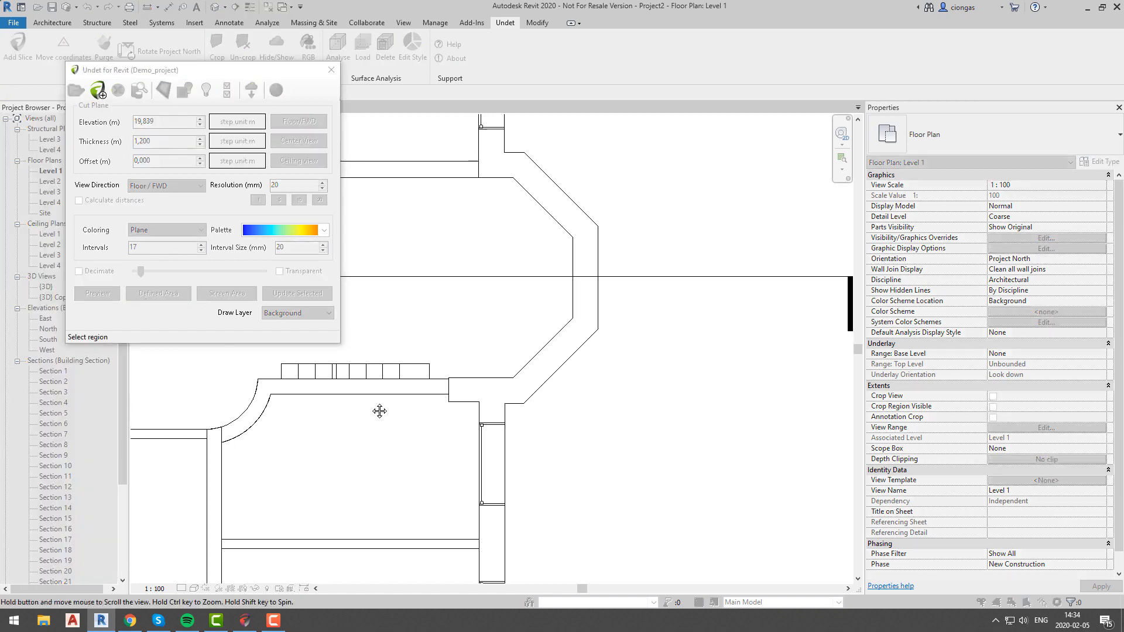
drag(469, 308, 729, 474)
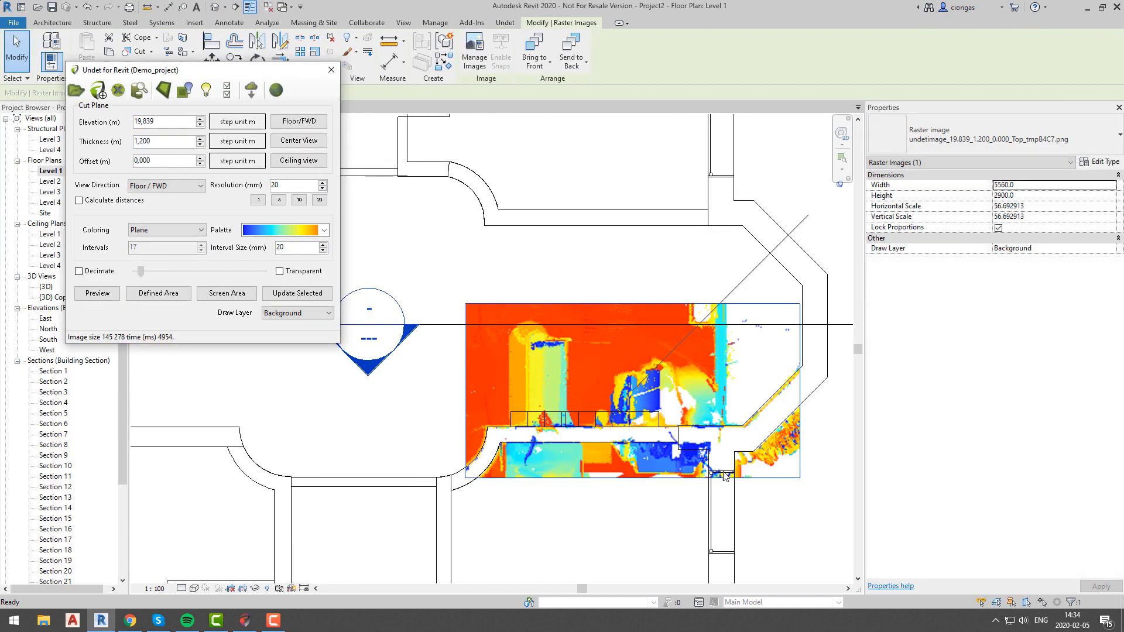
- Update the staircase slice image with 5 mm resolution
scroll(607, 414, up, 2)
click(279, 200)
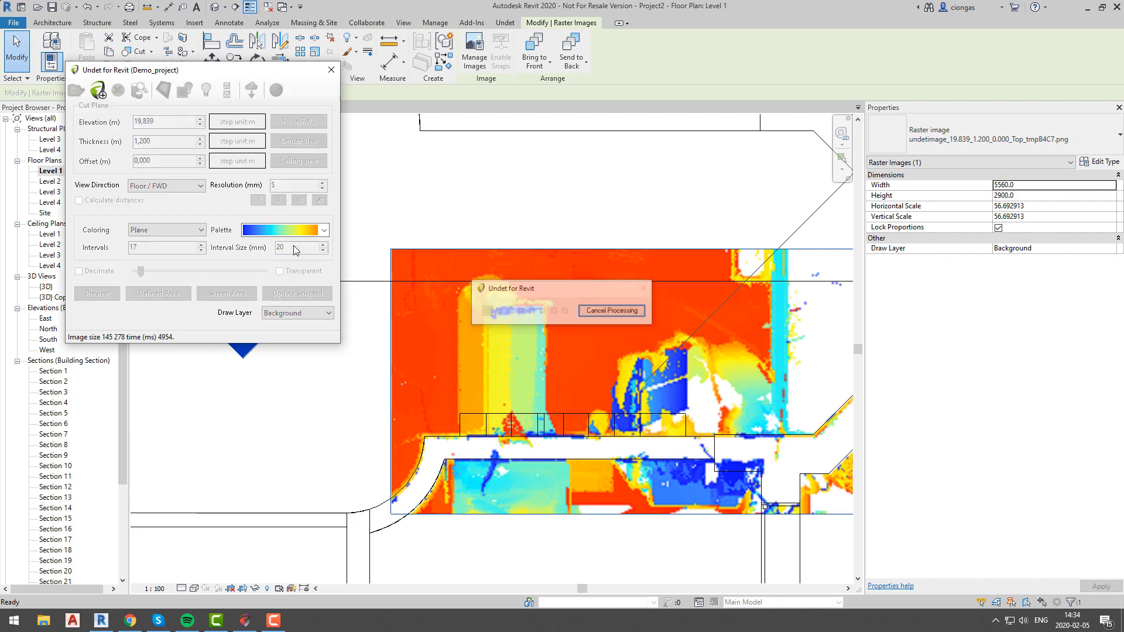
scroll(534, 409, up, 2)
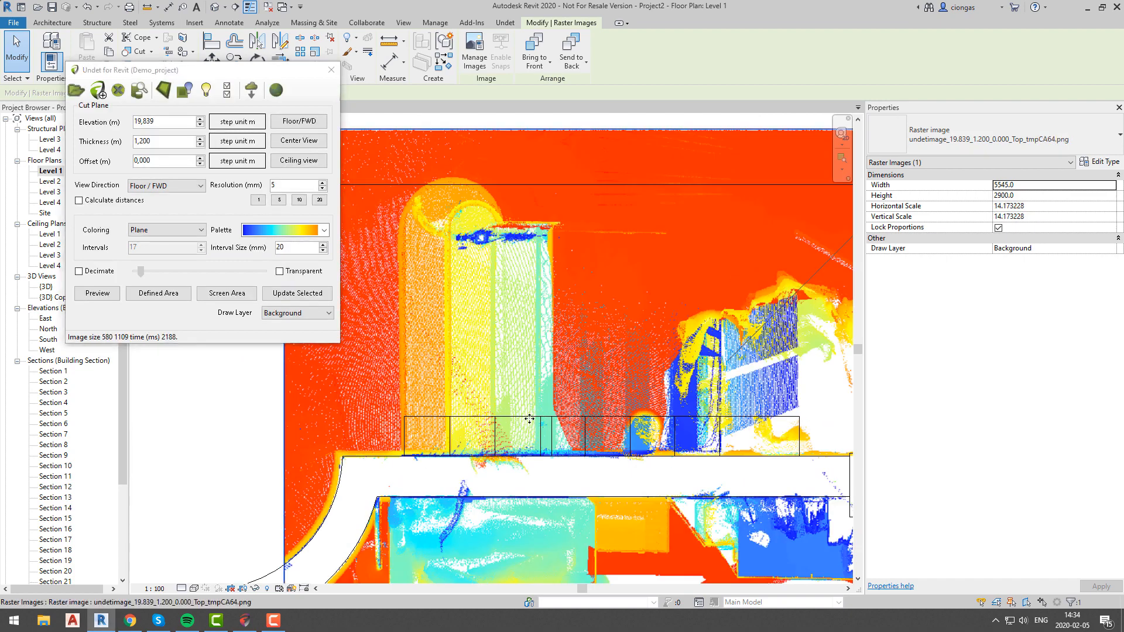
- Stretch the stair model's free side away from the wall to the scanned flight's outer edge and close the slice settings
click(566, 431)
drag(601, 413, 602, 364)
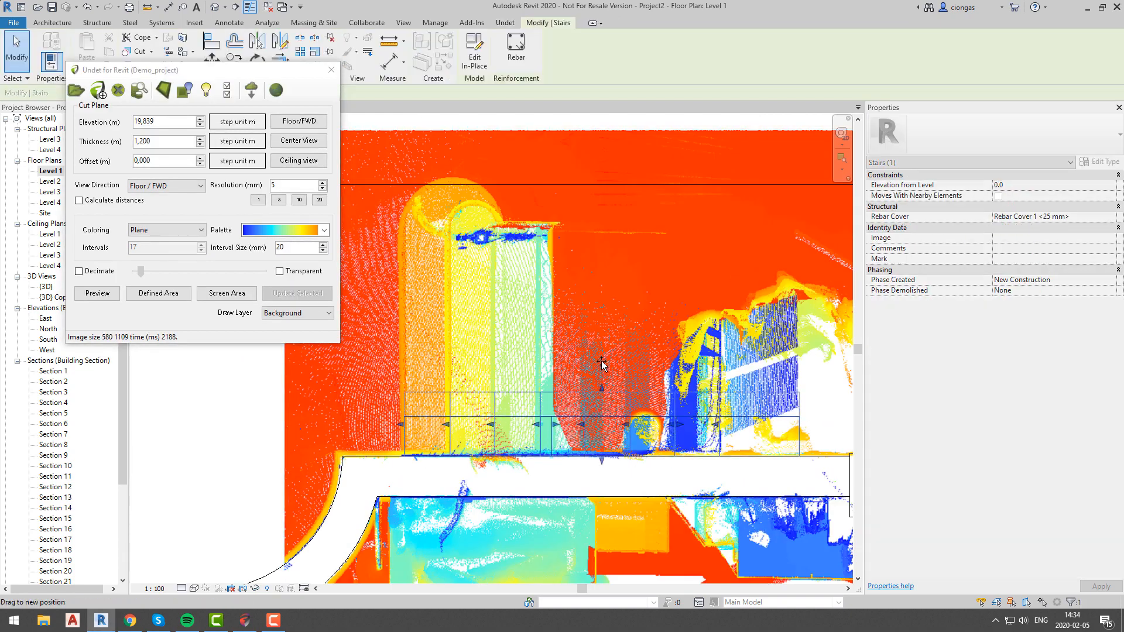
drag(602, 230, 602, 228)
click(553, 354)
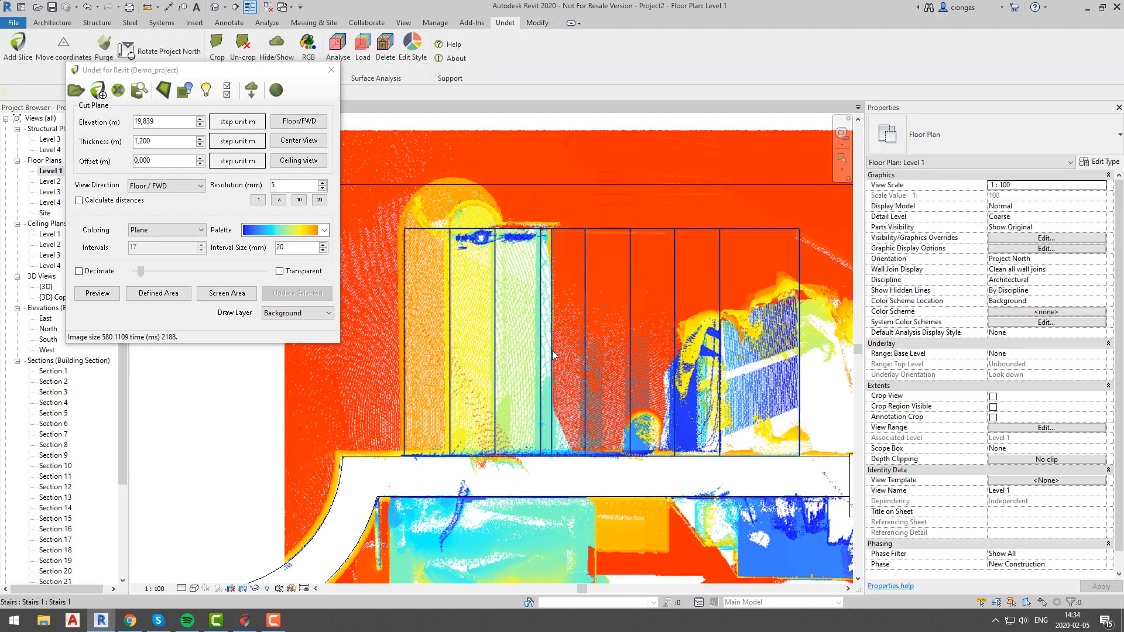
click(331, 70)
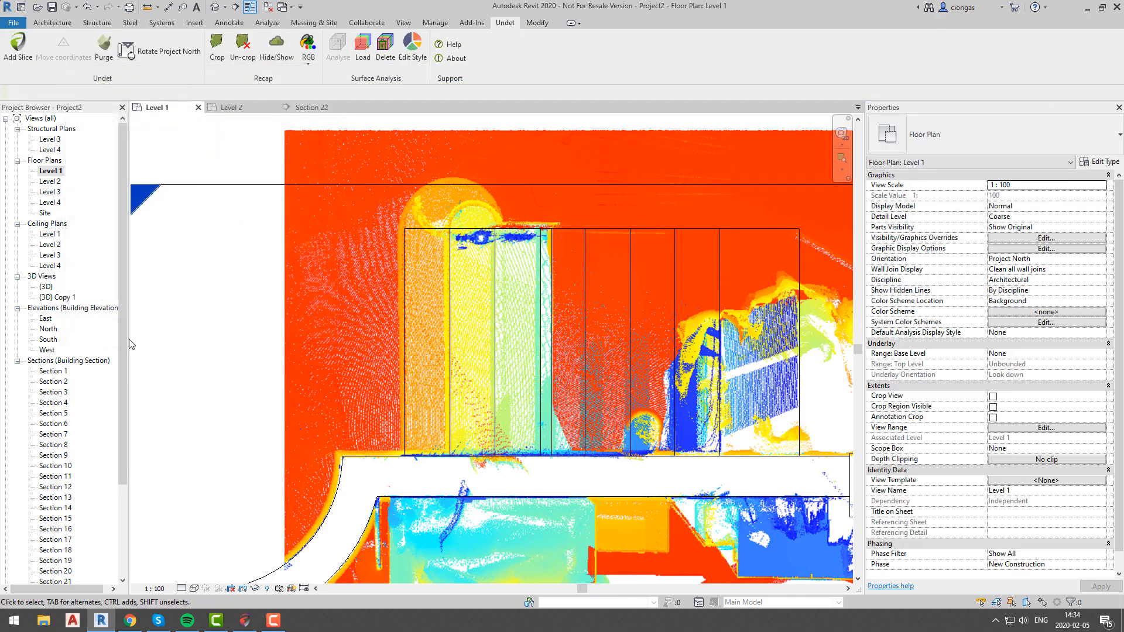
- Examine the modelled staircase from the side in the {3D} Copy 1 view
double_click(58, 297)
scroll(464, 495, up, 4)
shift+middle_drag(464, 494, 404, 449)
scroll(396, 433, up, 1)
scroll(515, 430, down, 2)
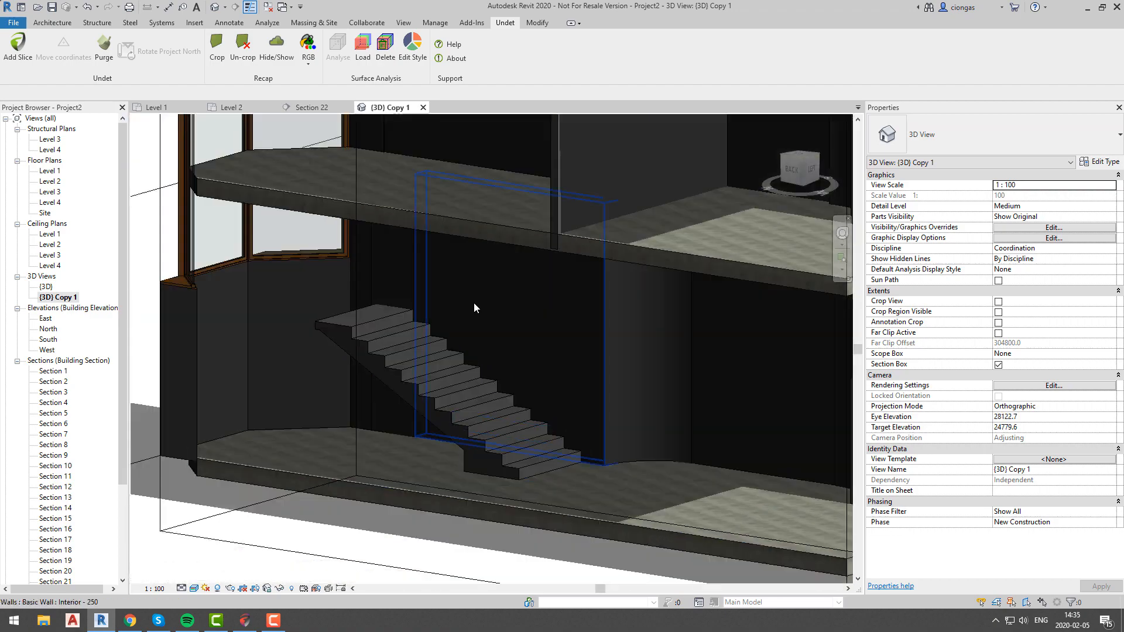
- Add a Floor/FWD slice on Level 1 with 1,200 m thickness, 2,000 m offset and 20 mm resolution over the bay window area
click(155, 107)
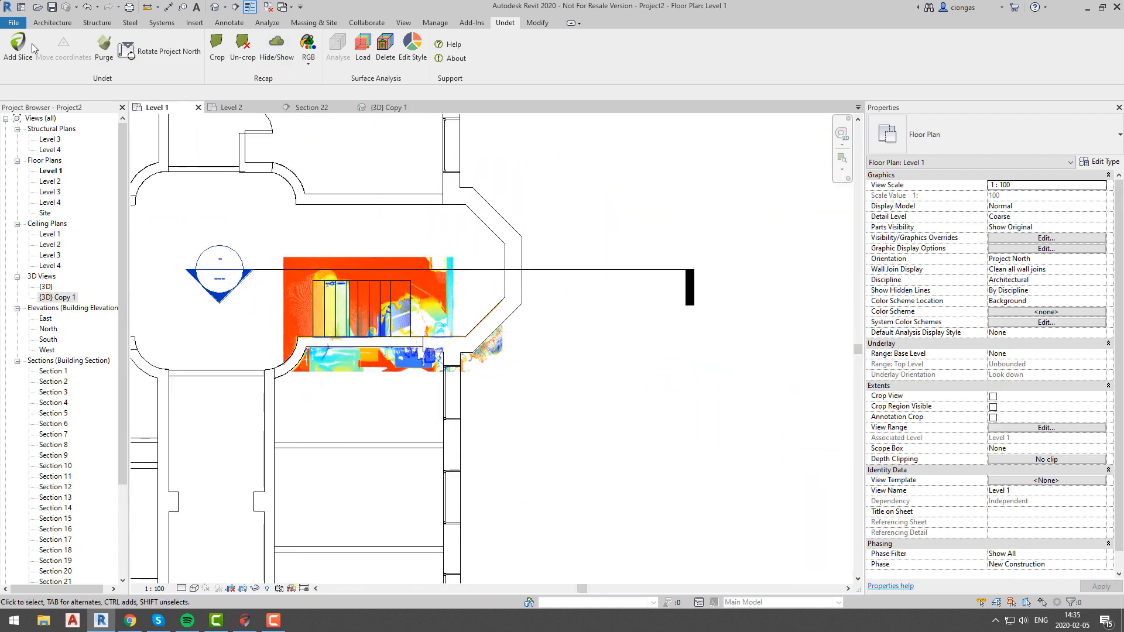
click(31, 44)
click(309, 139)
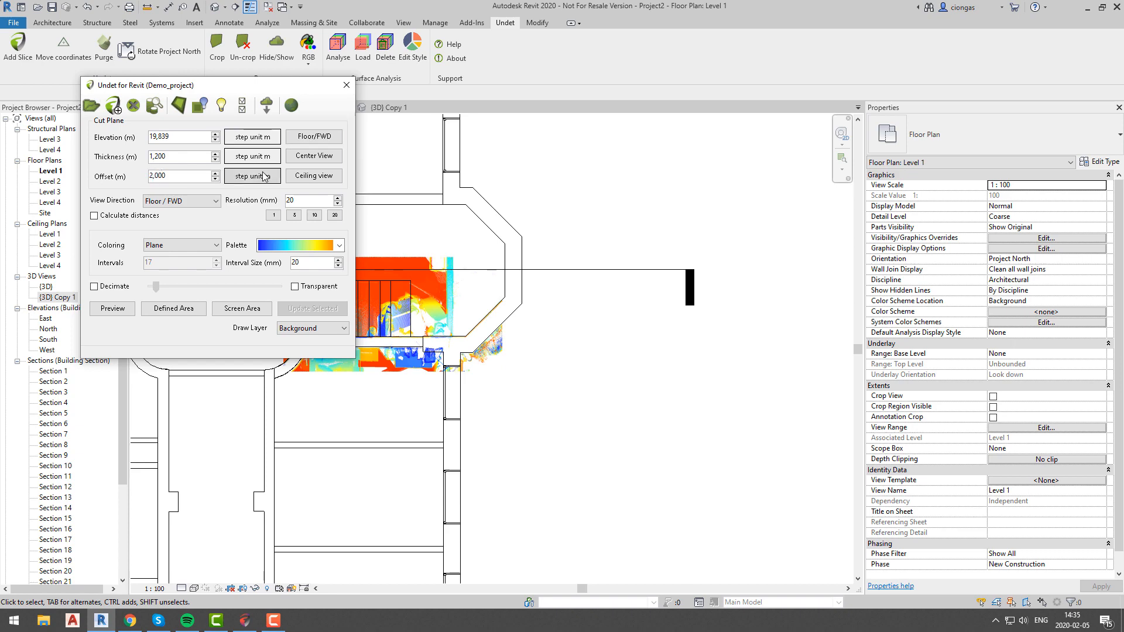
click(167, 308)
drag(422, 169, 545, 375)
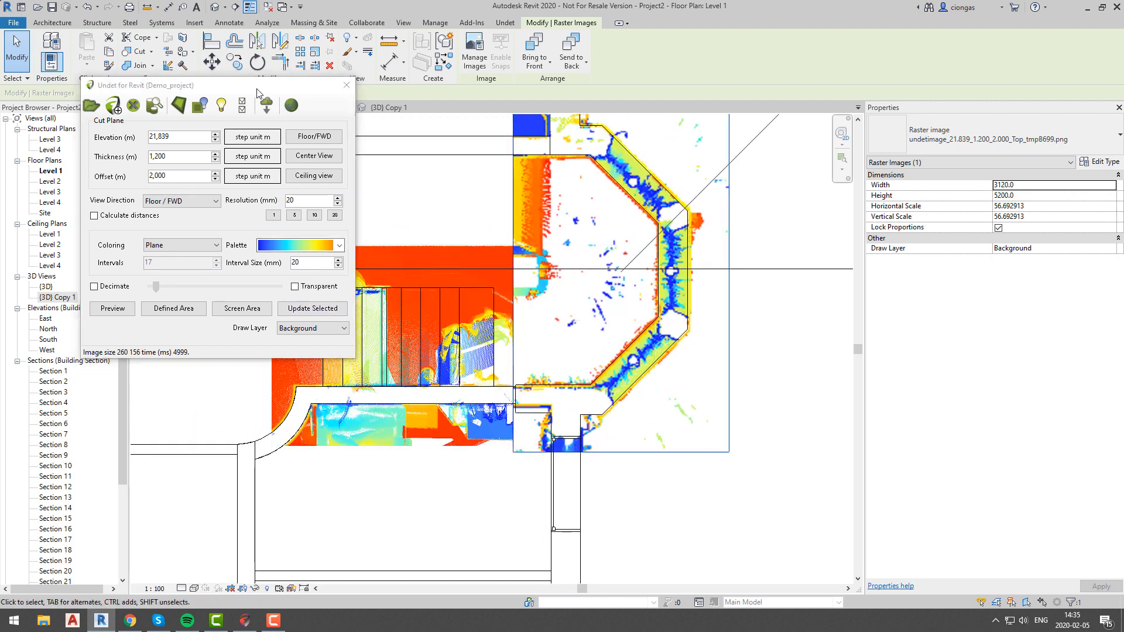
- Delete both slice images from Level 1 in the Raster Manager
click(242, 106)
ctrl+click(495, 237)
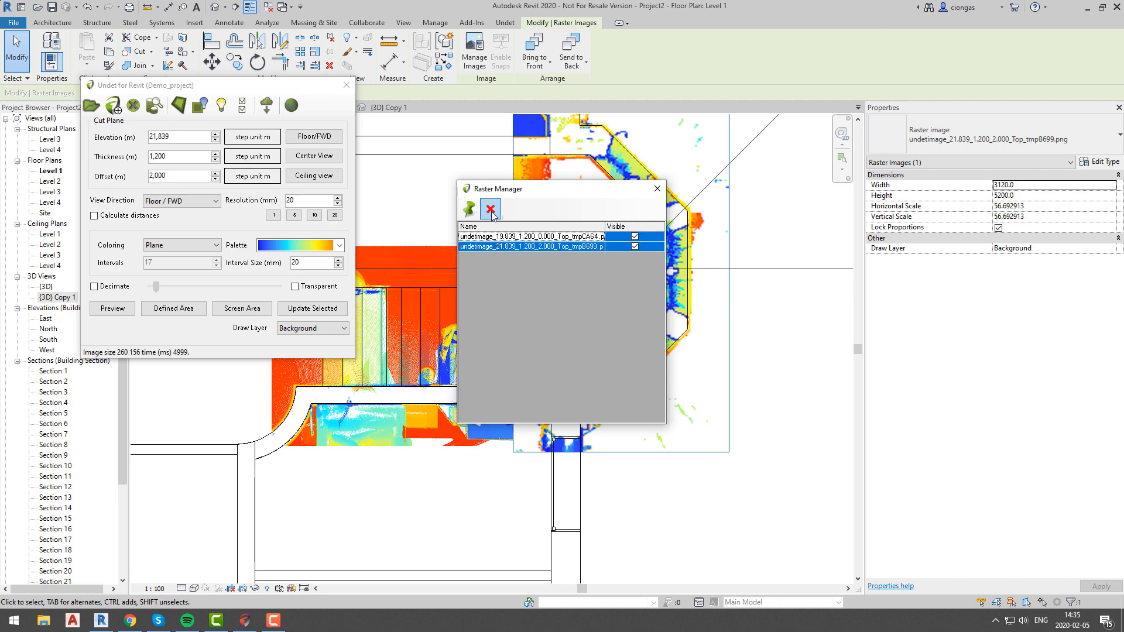
click(490, 210)
click(657, 188)
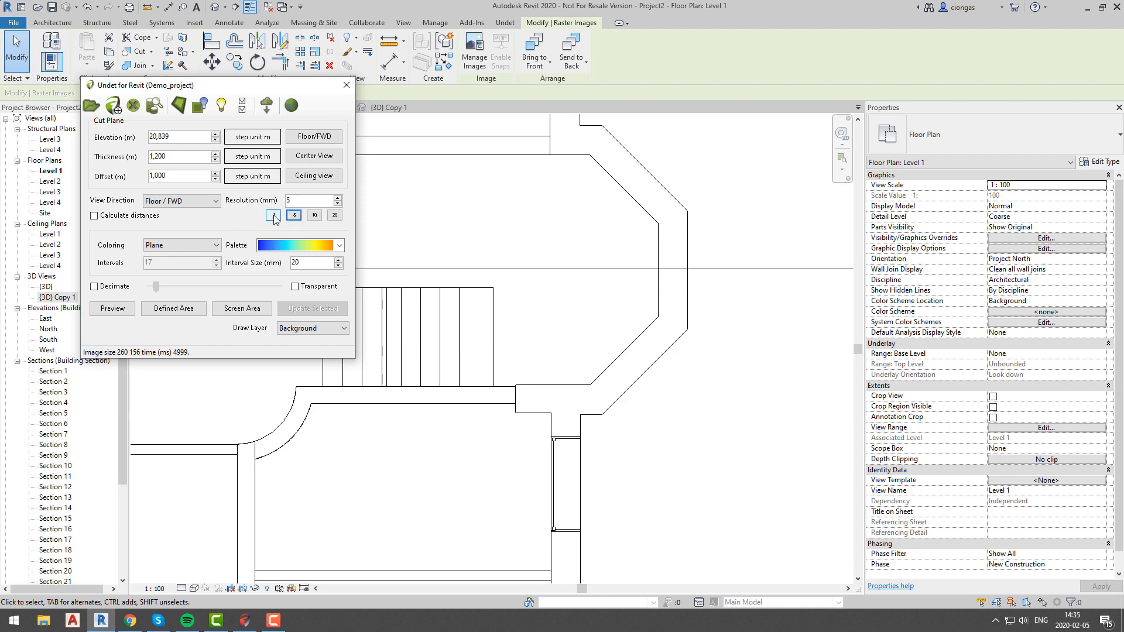
- Add a Floor/FWD slice with 1,200 m thickness, 1,000 m offset and 5 mm resolution over the bay window area, then close the slice settings
click(173, 308)
drag(490, 123, 714, 422)
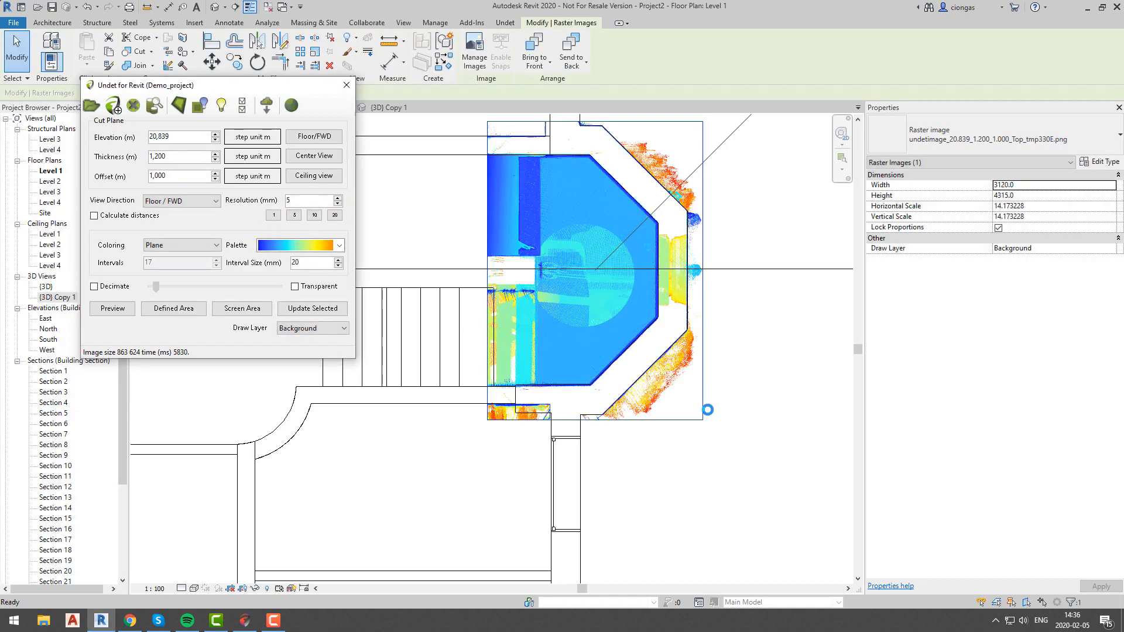
scroll(577, 333, up, 4)
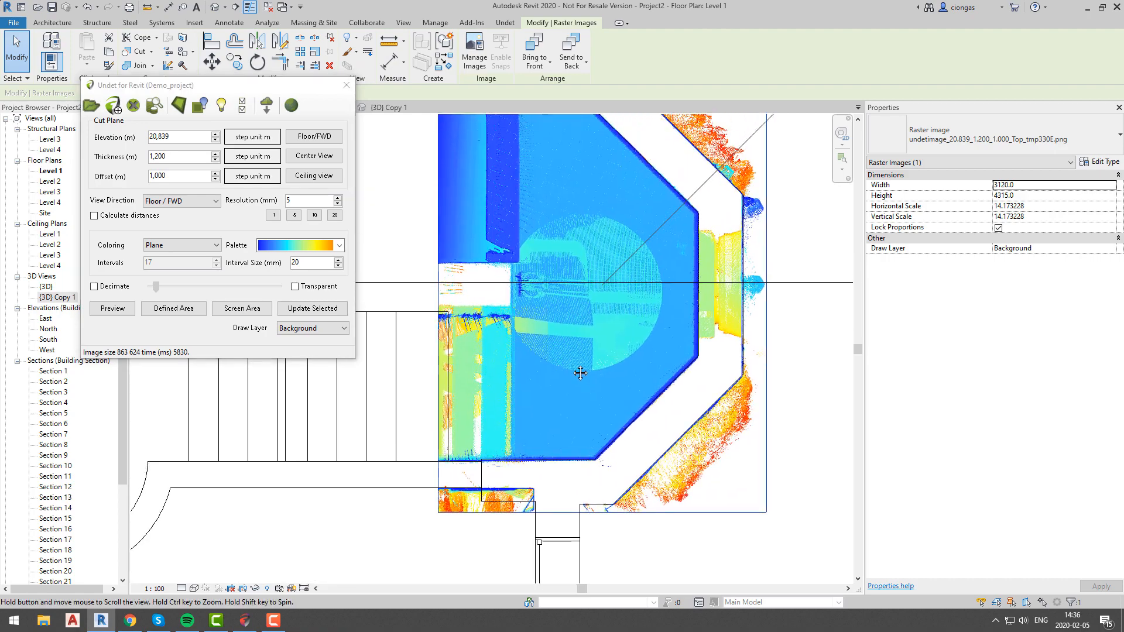
scroll(521, 333, up, 3)
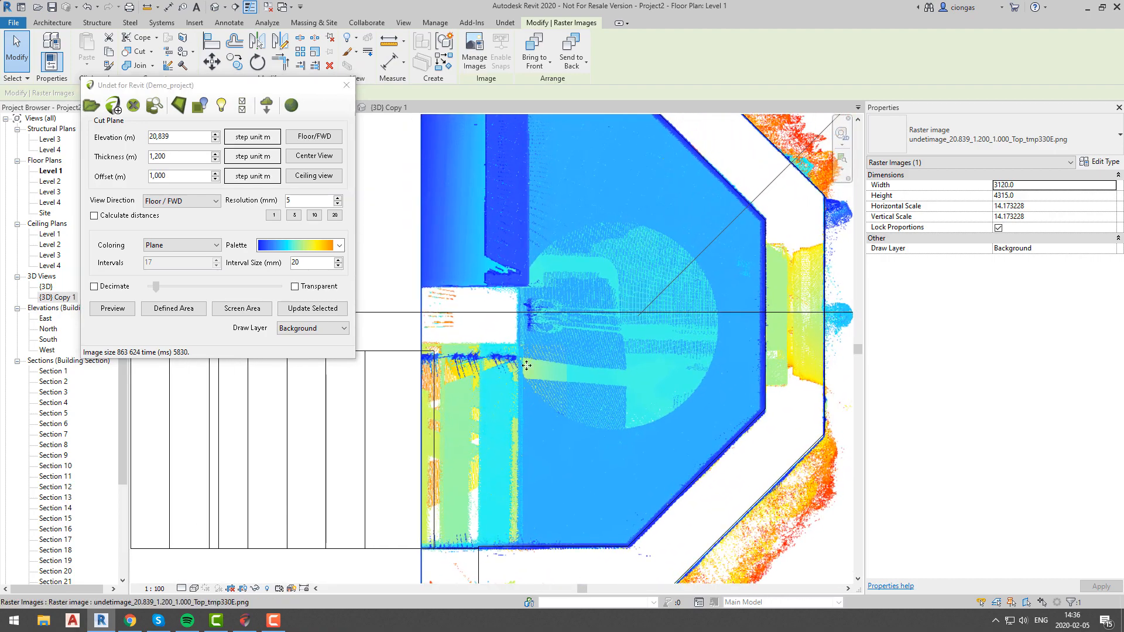
scroll(529, 354, down, 1)
key(Escape)
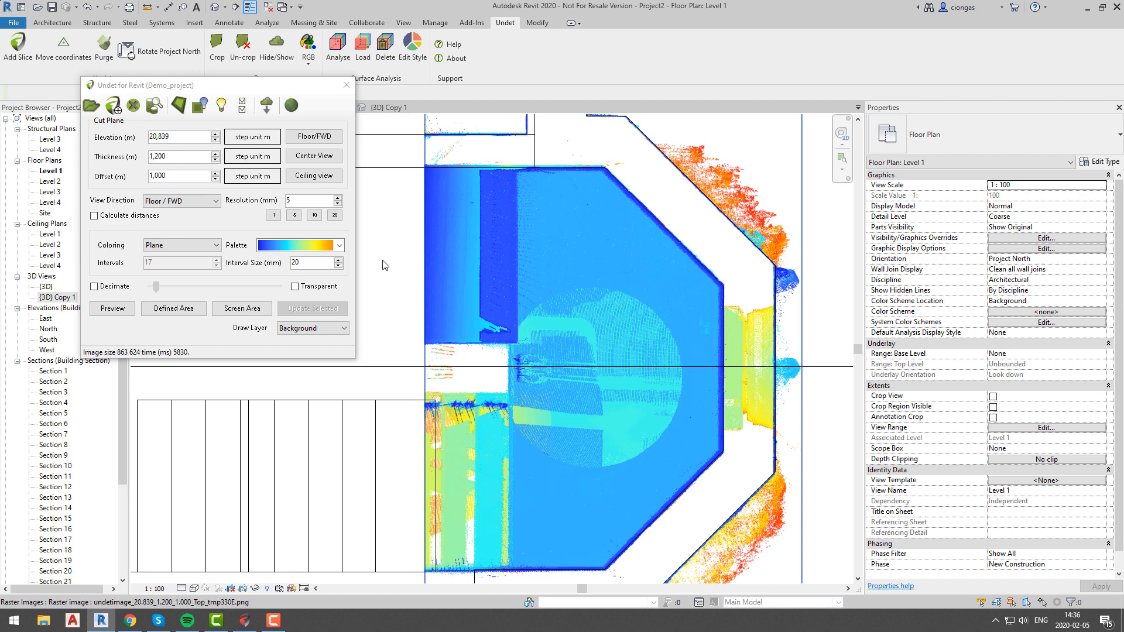
click(346, 85)
- Create a new in-place model in the Floors family category with the default name
click(52, 23)
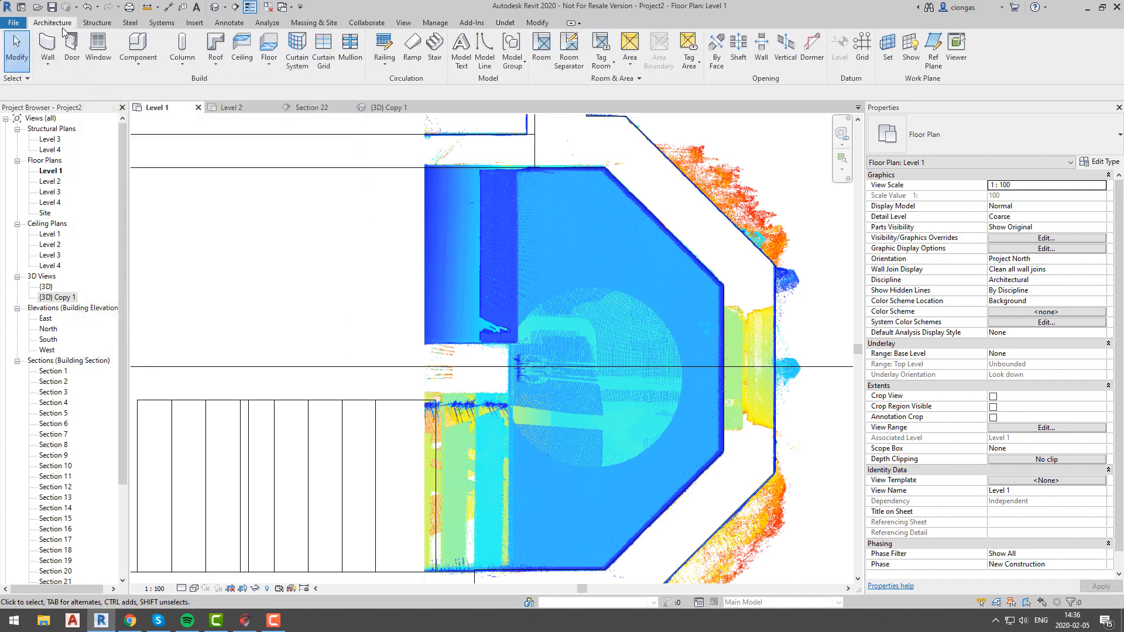
click(138, 63)
click(154, 110)
scroll(543, 301, down, 5)
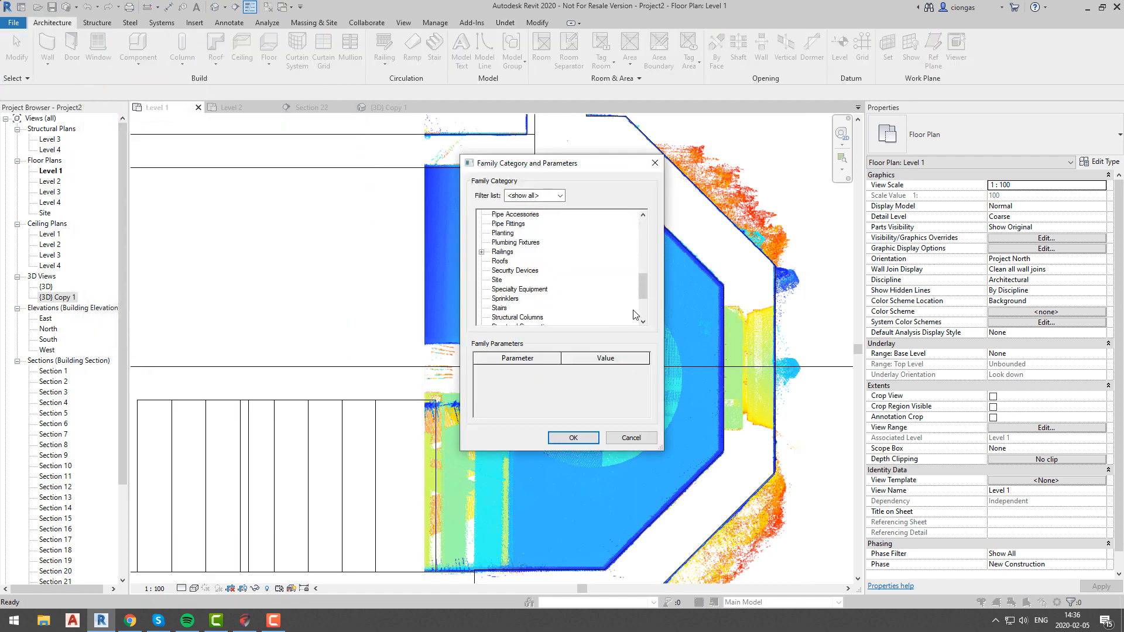
drag(646, 294, 645, 264)
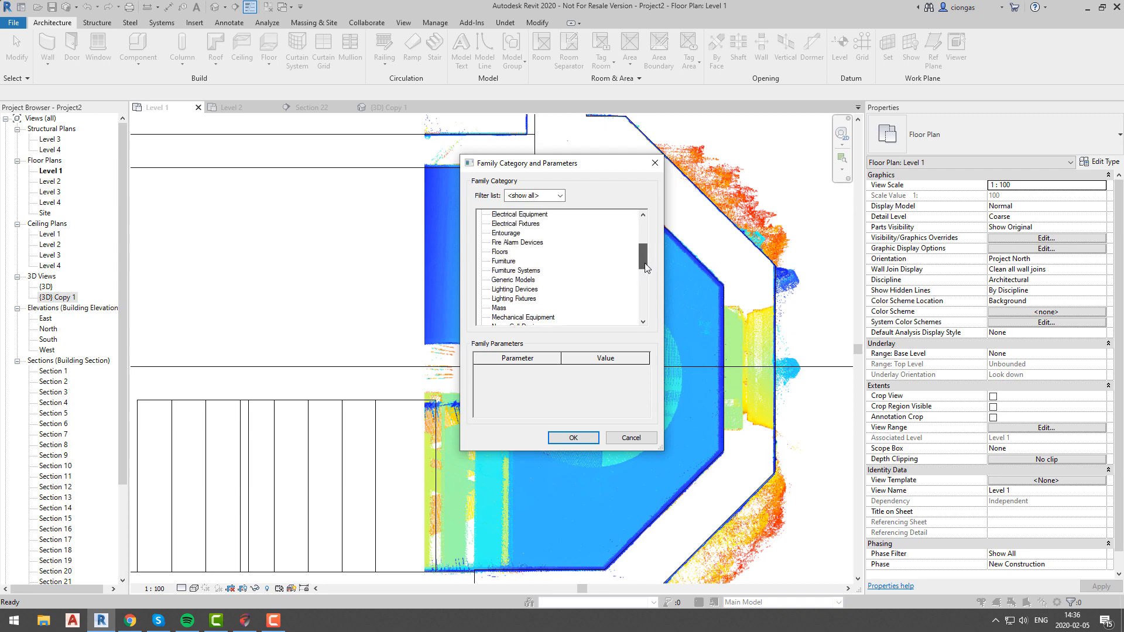
double_click(500, 253)
click(566, 333)
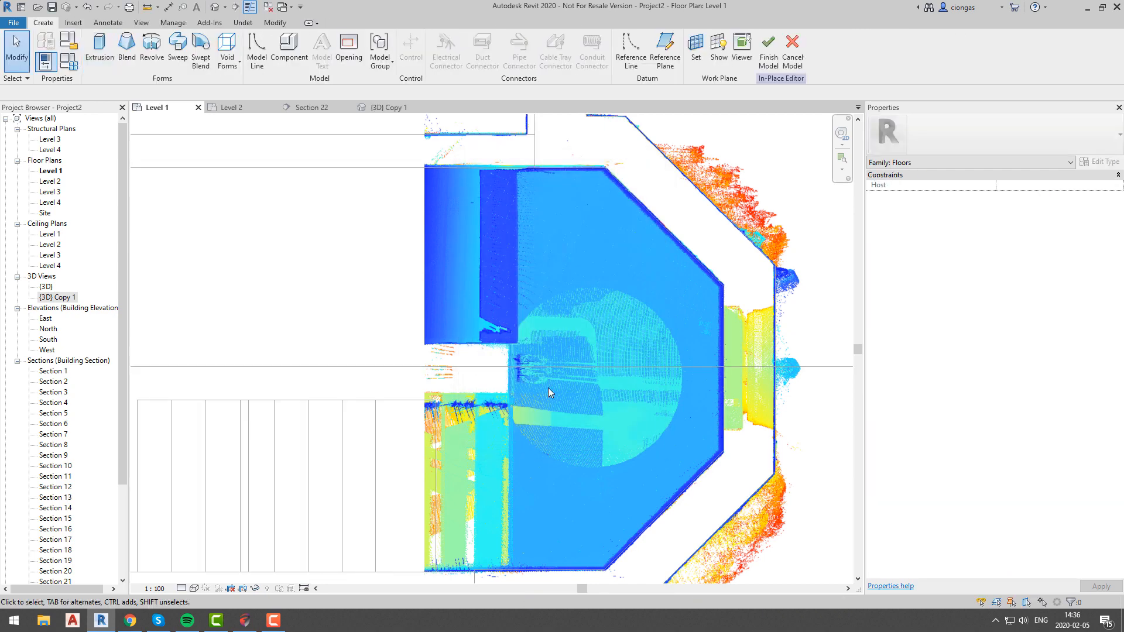
- Start an extrusion on the Level 1 work plane and sketch its outline along the bay's scanned lower, diagonal and outer inside wall faces
click(110, 57)
click(509, 51)
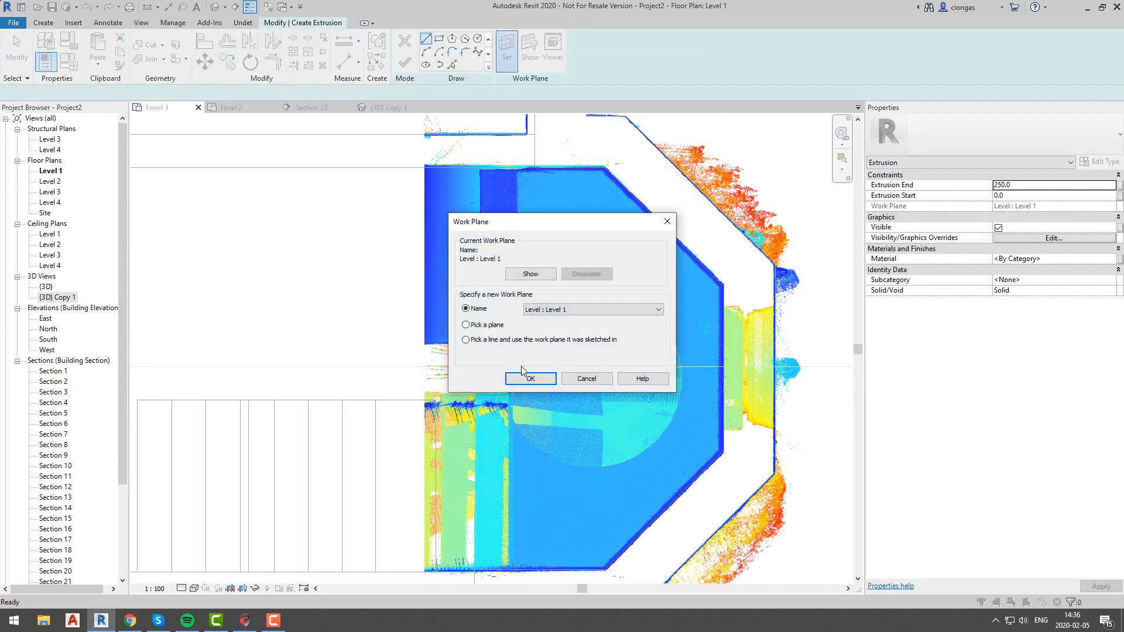
click(529, 379)
scroll(512, 372, up, 2)
scroll(510, 375, down, 2)
middle_drag(501, 568, 492, 483)
scroll(492, 484, up, 3)
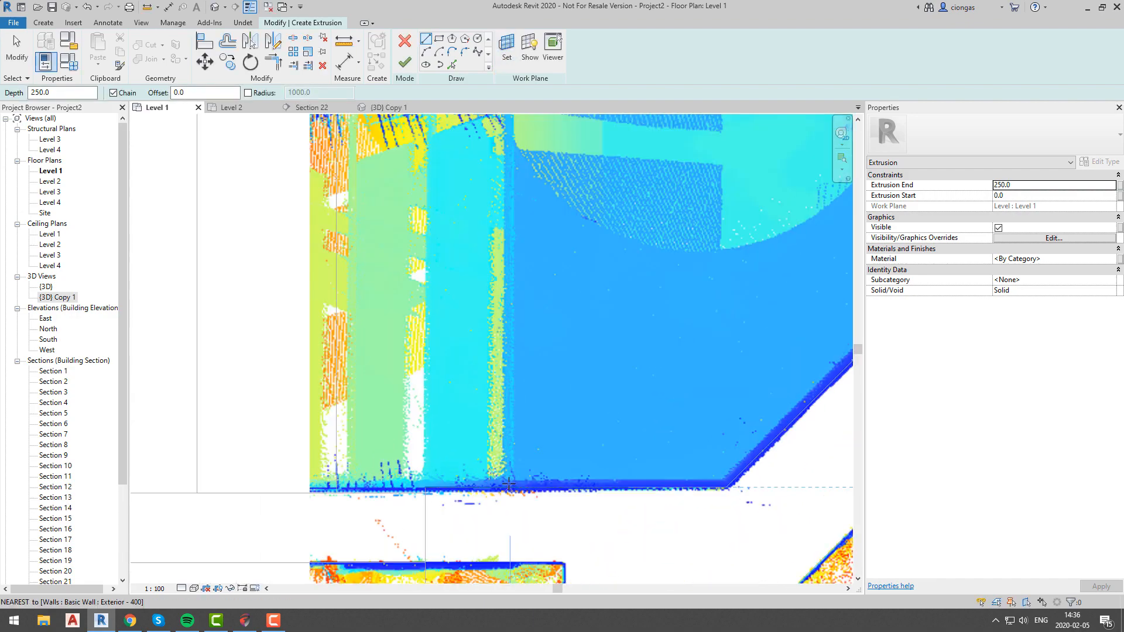
click(728, 485)
scroll(584, 454, down, 2)
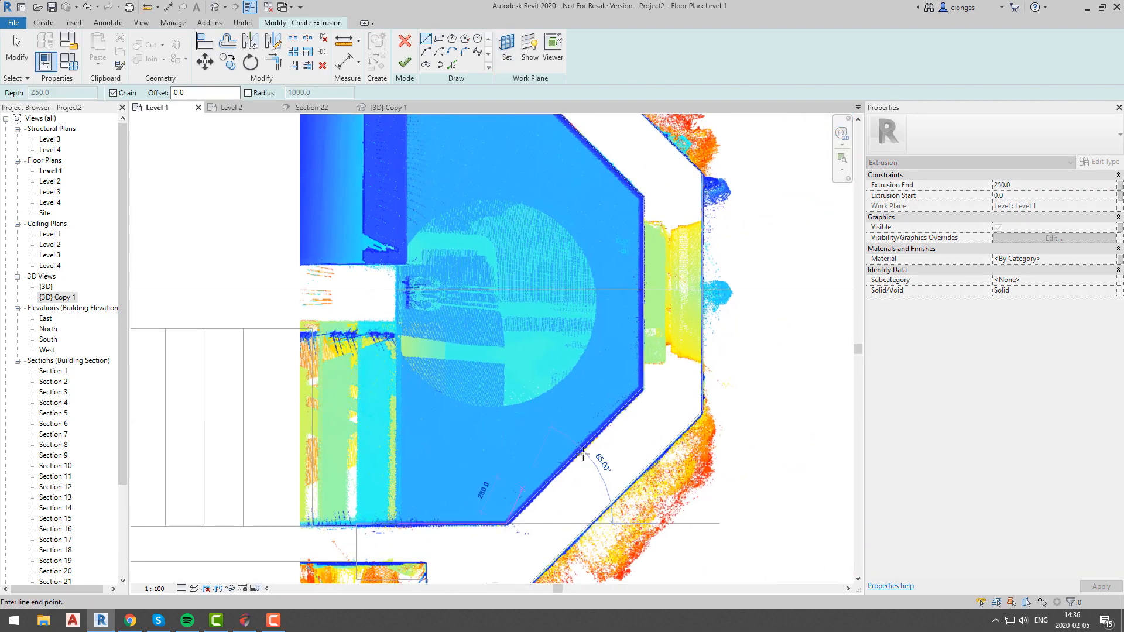
click(642, 387)
click(642, 196)
- Close the floor outline along the bay's upper wall and the top edge of the stair flight, and finish the extrusion and in-place model
scroll(620, 213, down, 4)
scroll(551, 146, up, 5)
click(674, 217)
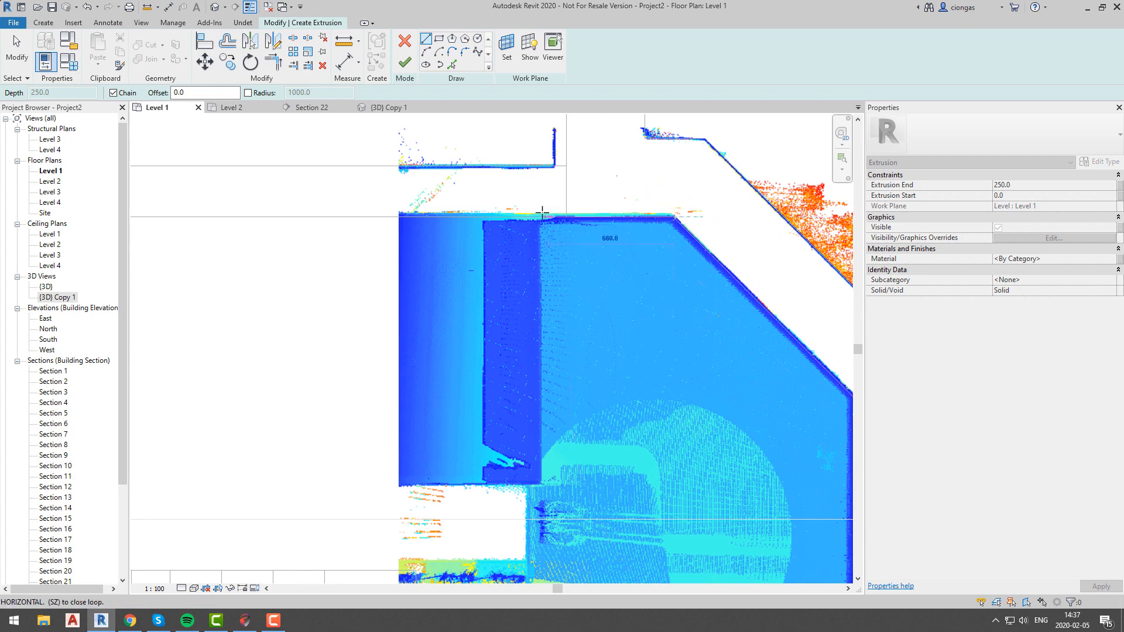
click(542, 217)
scroll(541, 217, down, 3)
scroll(529, 225, up, 2)
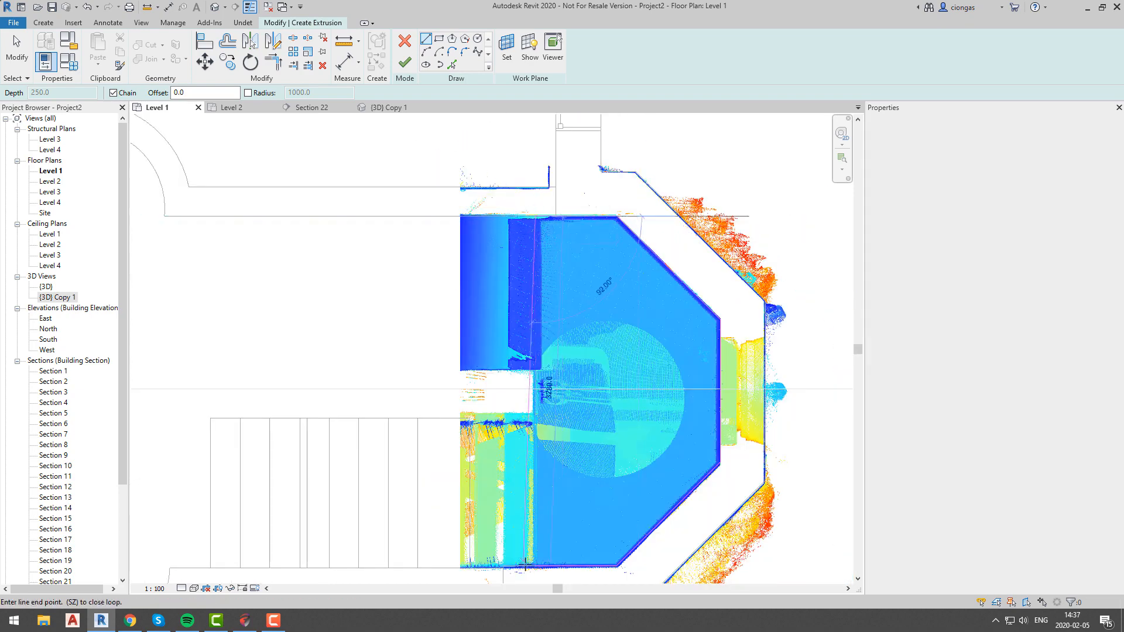
click(535, 565)
key(Return)
click(665, 226)
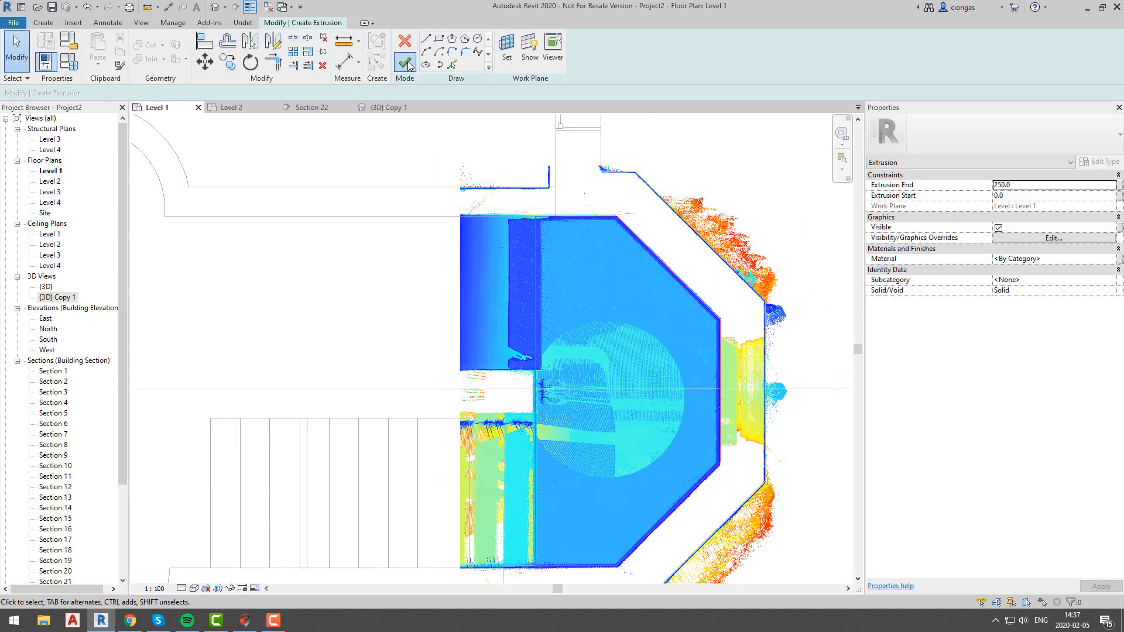
click(405, 62)
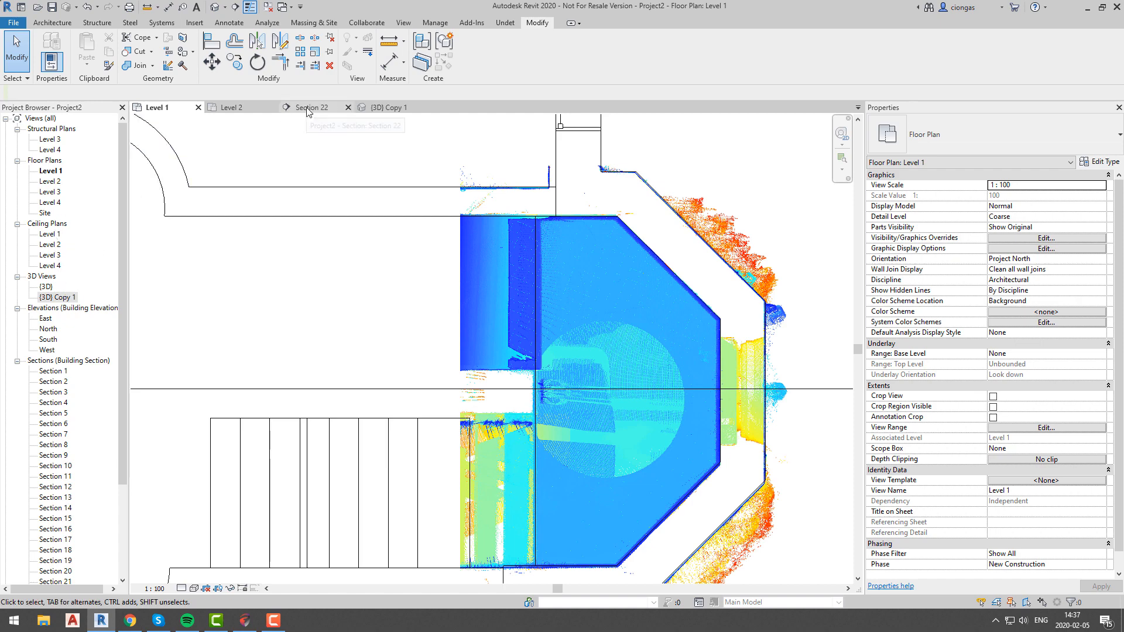
- Check the new bay floor beside the staircase in the {3D} Copy 1 view
click(374, 107)
click(344, 417)
key(Escape)
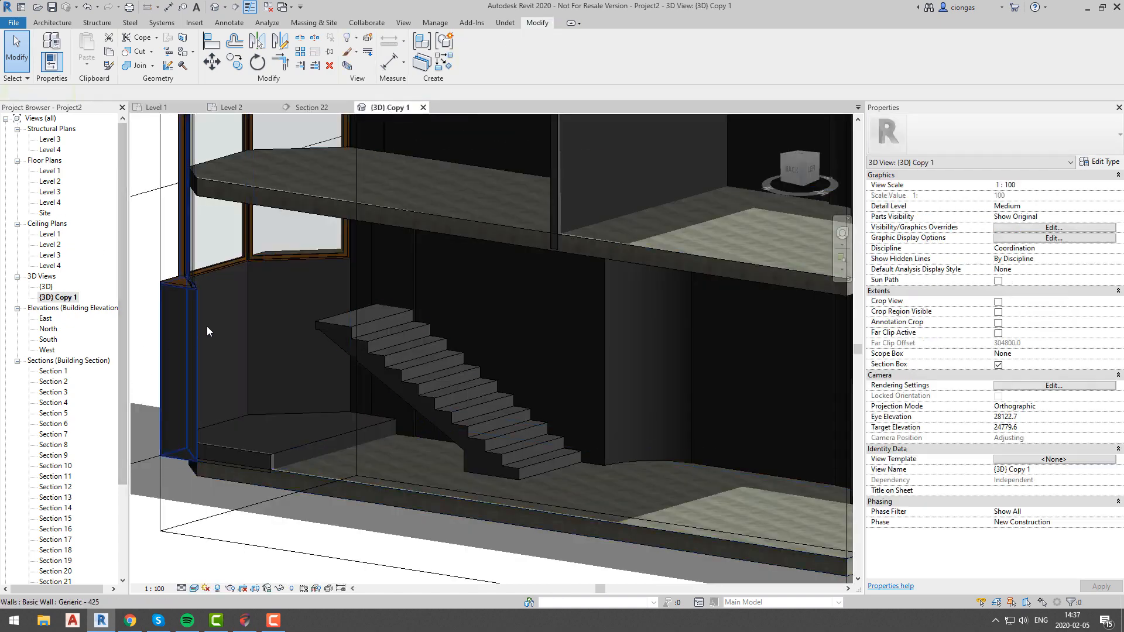
- Open Section 22 from its section line on the Level 1 floor plan
double_click(53, 172)
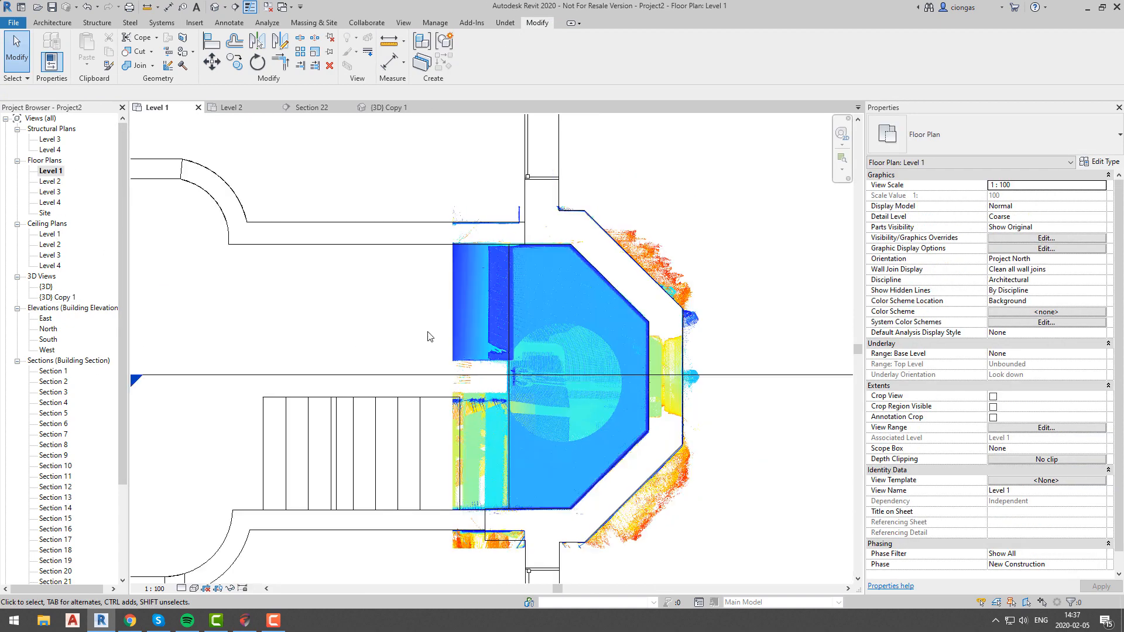
click(404, 364)
right_click(404, 364)
click(451, 124)
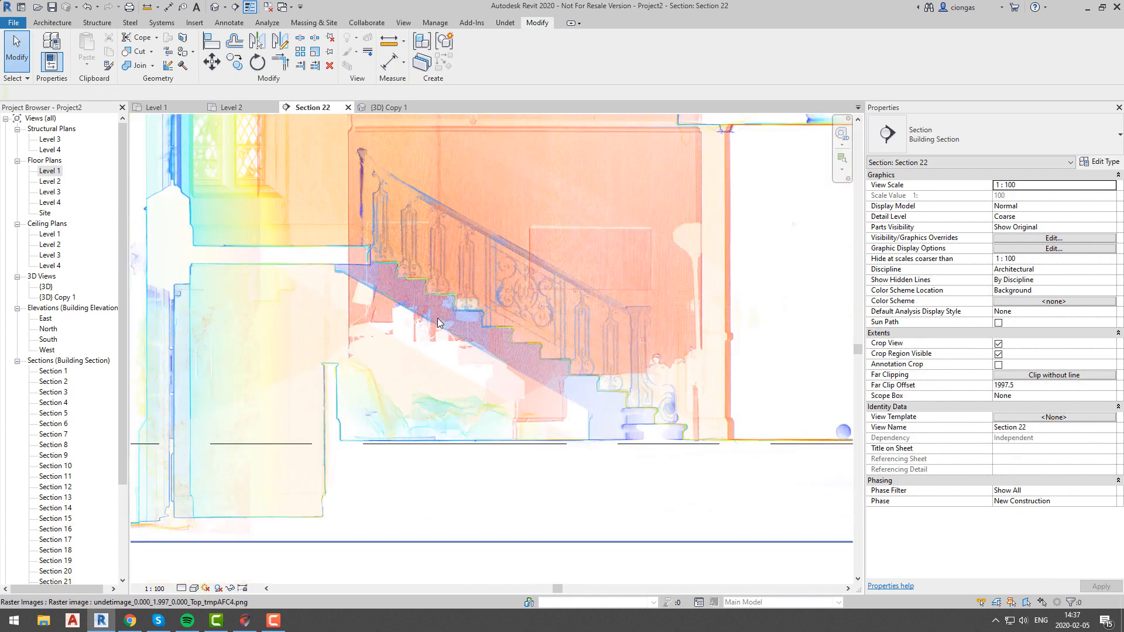
scroll(357, 456, down, 3)
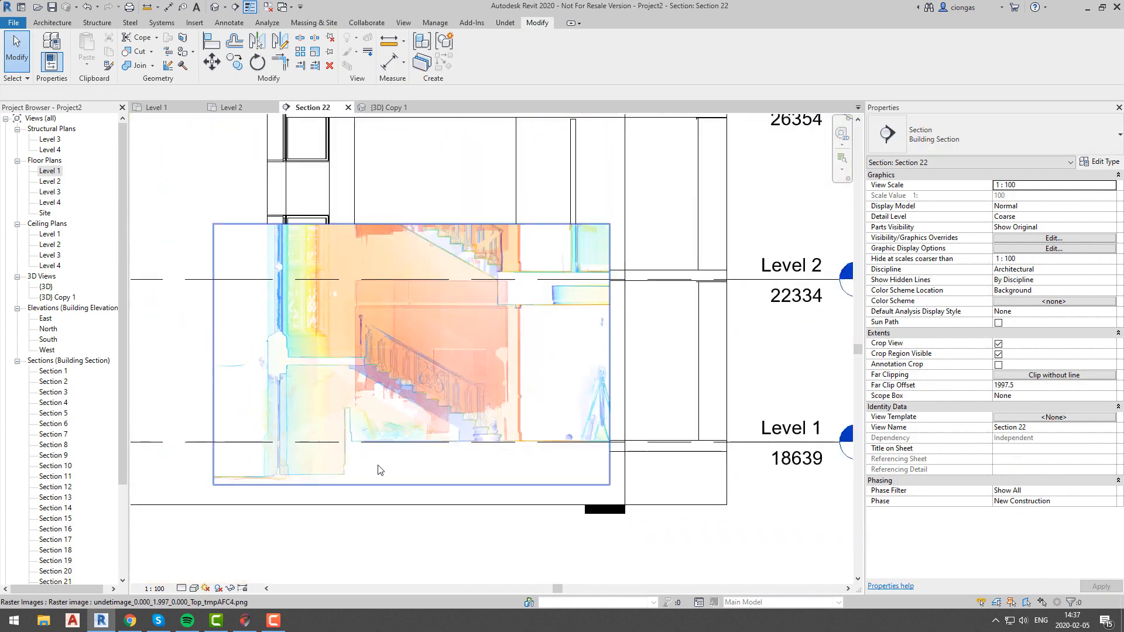
- Update the Section 22 slice image with BW coloring, 10 mm resolution and the Background draw layer
click(542, 414)
click(505, 22)
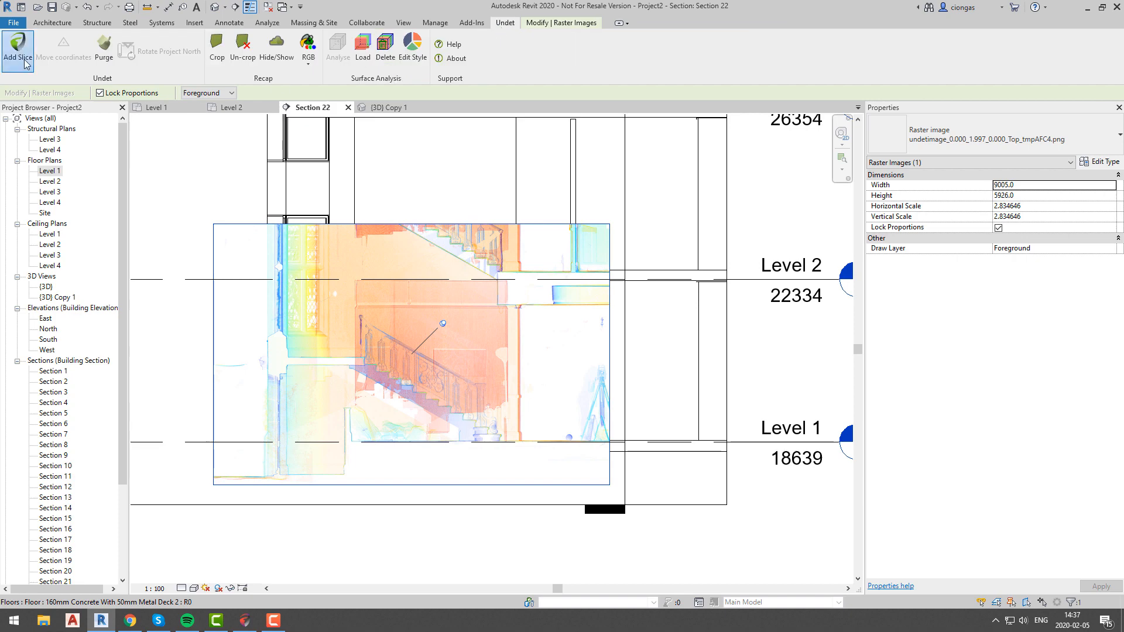
click(17, 47)
click(328, 344)
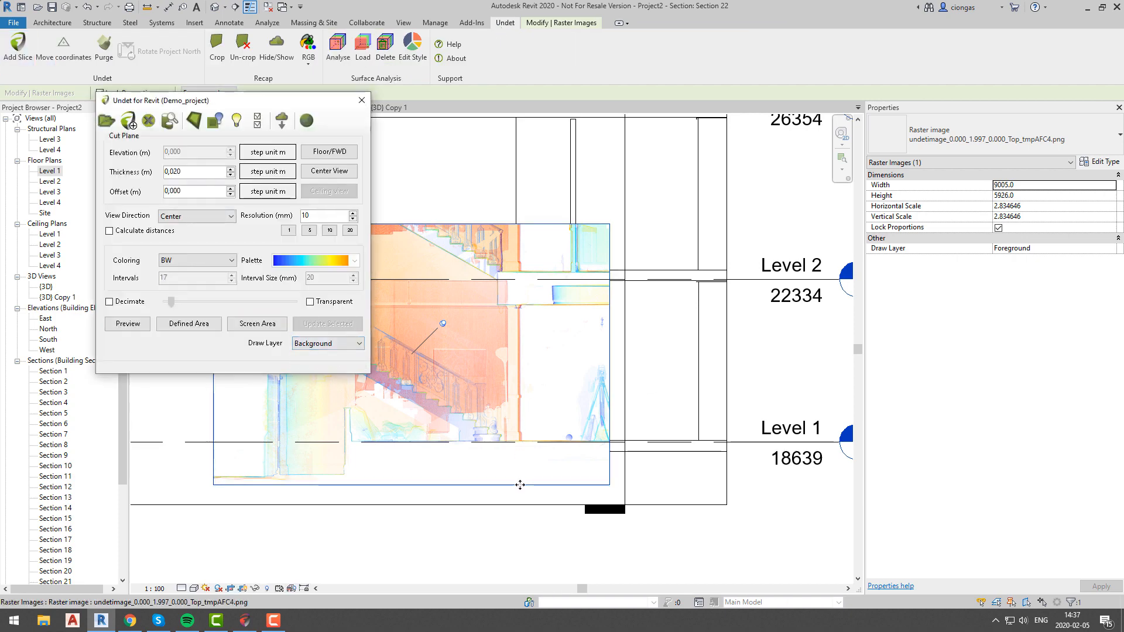
click(460, 376)
click(328, 323)
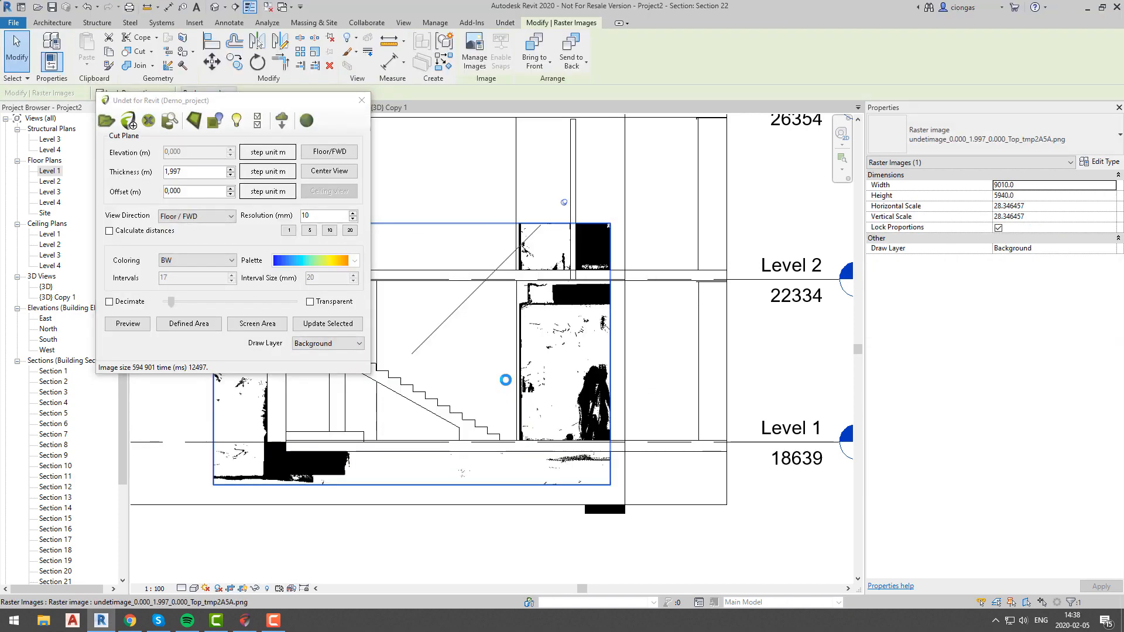
scroll(338, 397, up, 4)
click(361, 438)
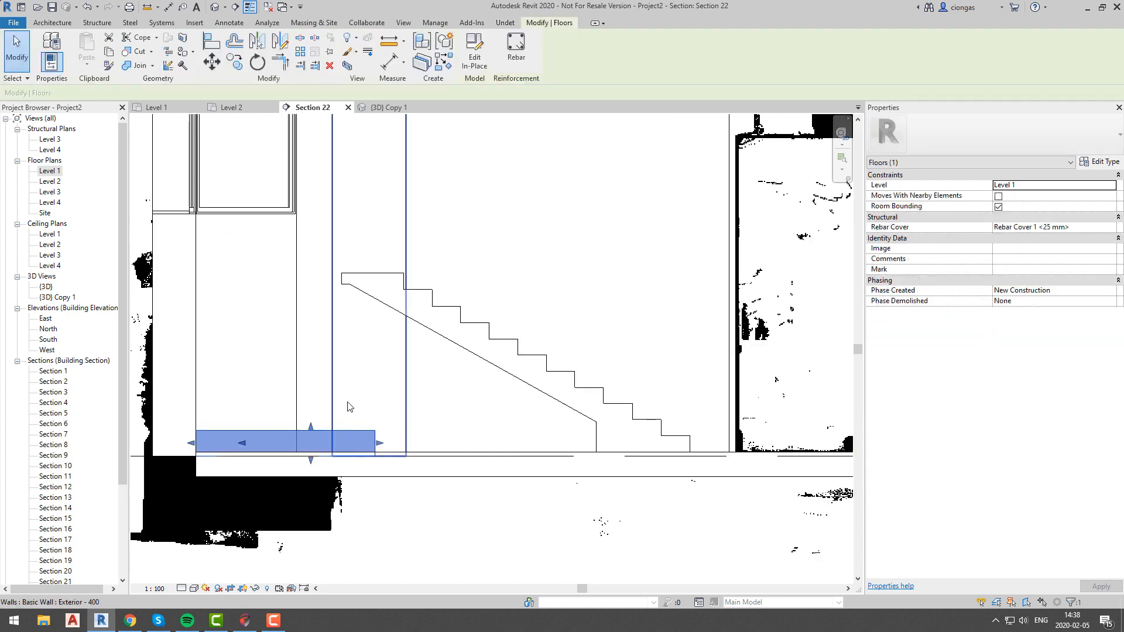
mouse_move(309, 427)
mouse_down()
mouse_move(307, 376)
mouse_move(306, 412)
mouse_up()
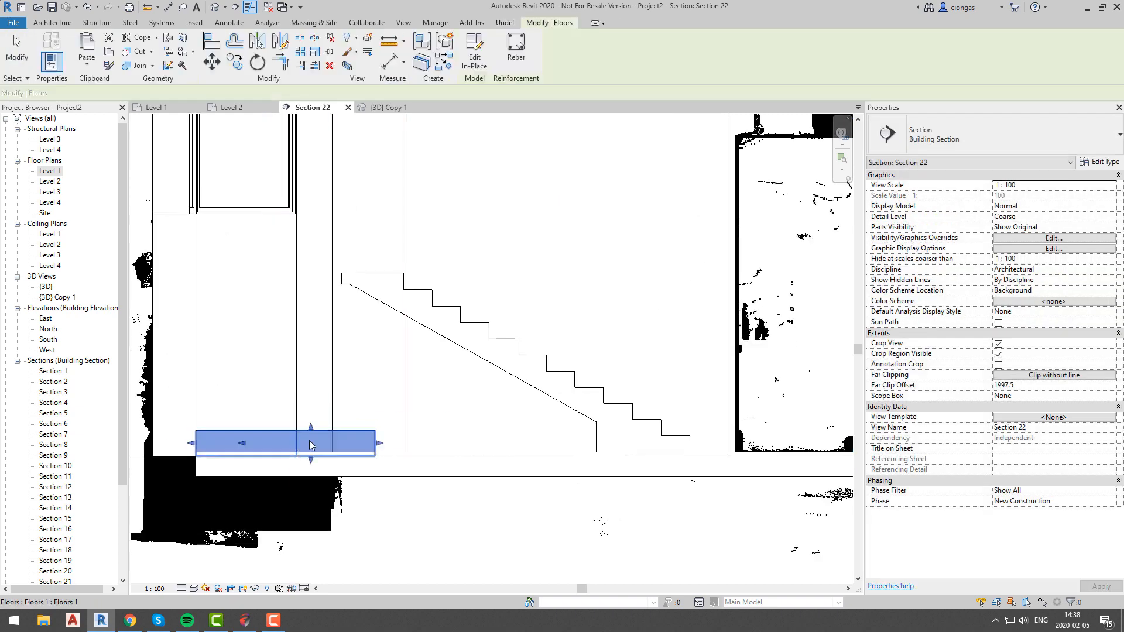
click(1068, 186)
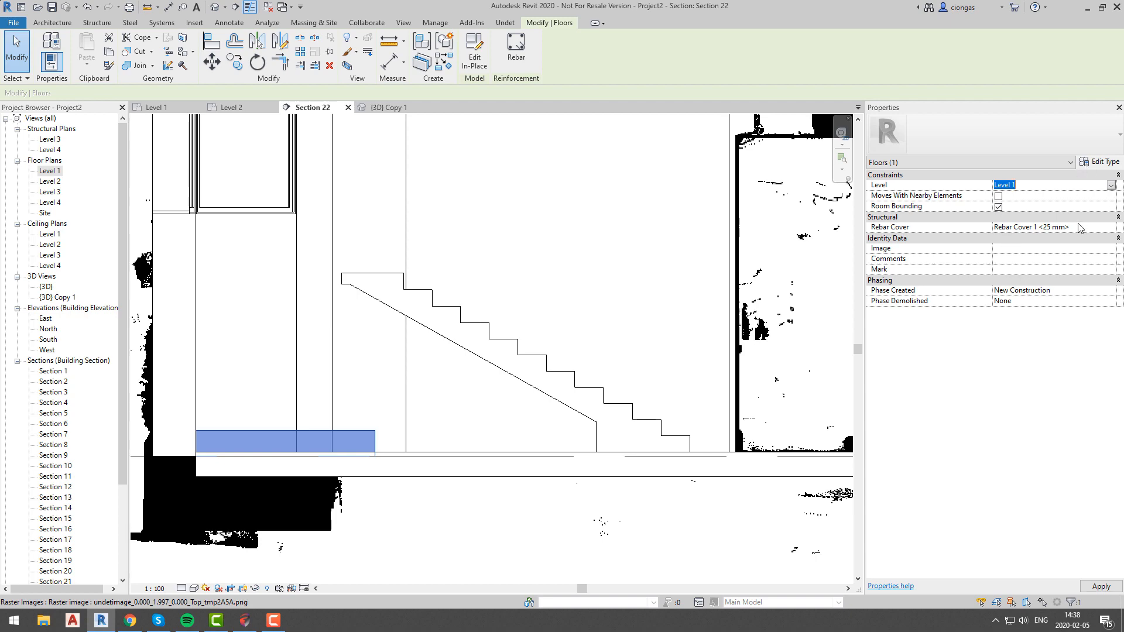
key(Escape)
- Stretch the in-place floor's top up to the stair's upper landing and raise its underside to the landing's lower edge
click(307, 449)
drag(311, 426, 343, 273)
scroll(344, 272, up, 6)
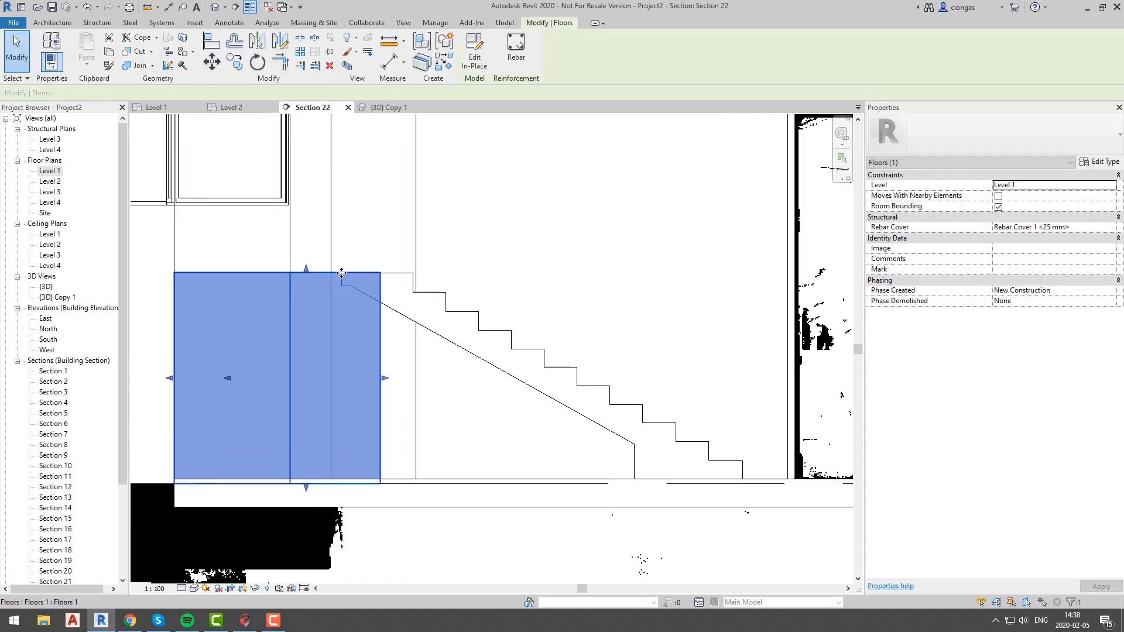
scroll(349, 281, down, 3)
middle_drag(350, 281, 443, 230)
drag(387, 514, 422, 268)
scroll(422, 268, down, 4)
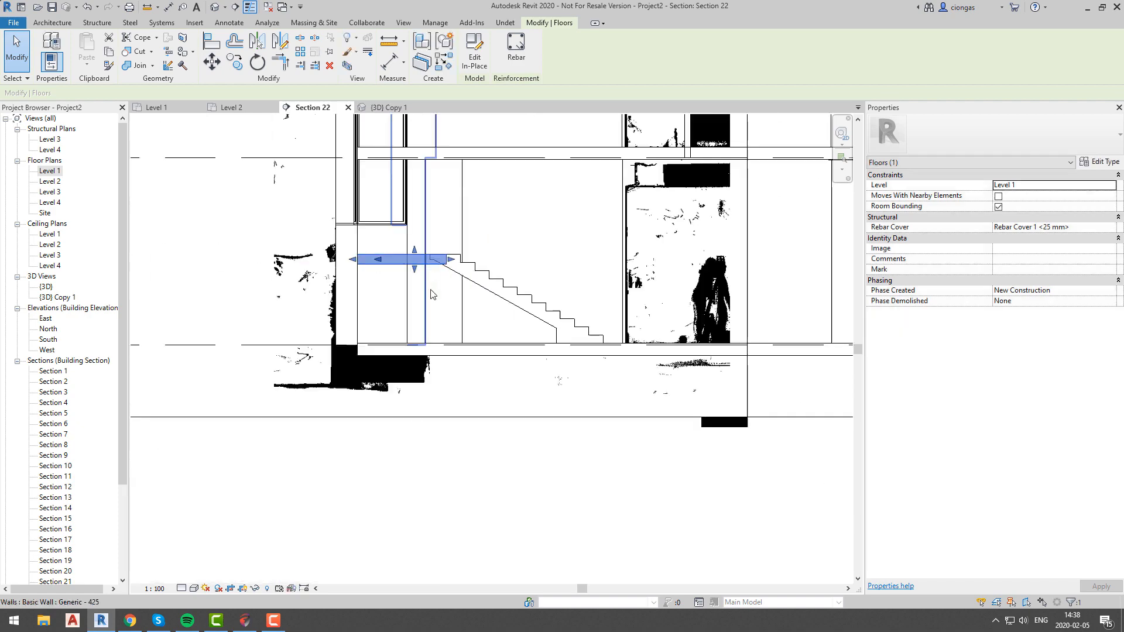
middle_drag(431, 292, 399, 342)
- Add a Floor/FWD slice in Section 22 with 1,997 m thickness, 20 mm resolution, Plane coloring and the Foreground draw layer over the bay and upper stairs
click(439, 425)
click(505, 22)
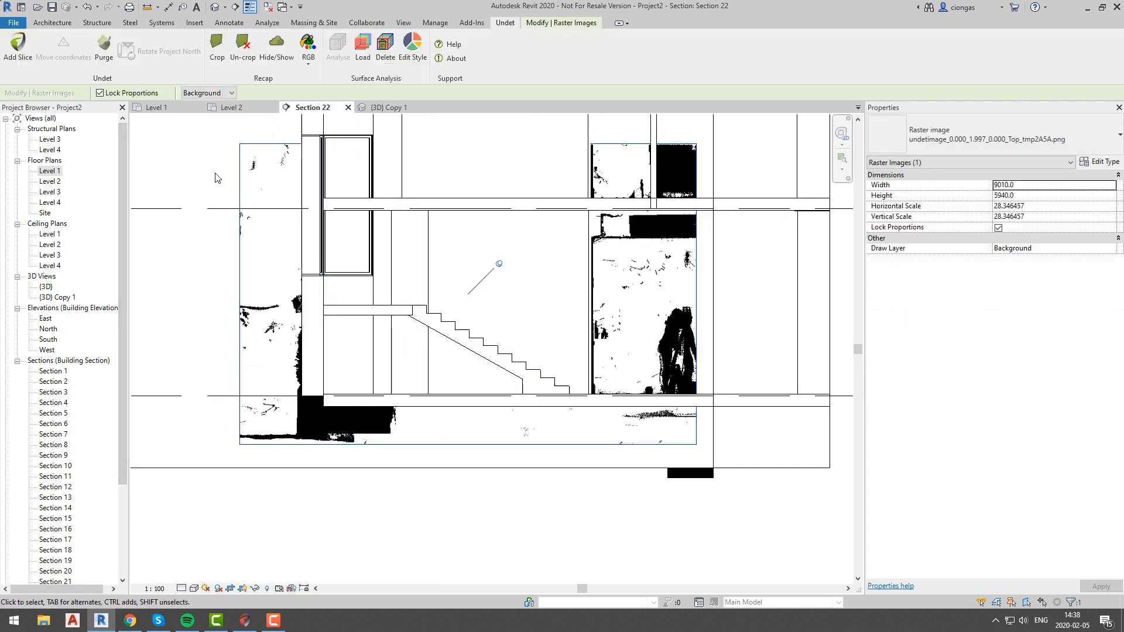
click(24, 51)
click(350, 359)
click(347, 377)
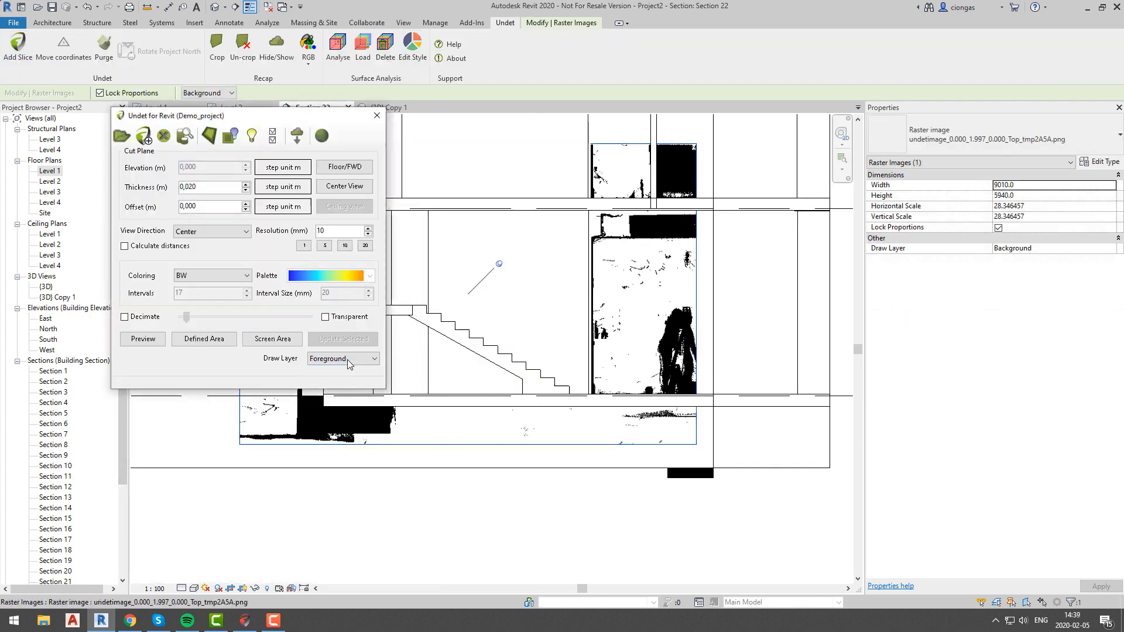
click(344, 167)
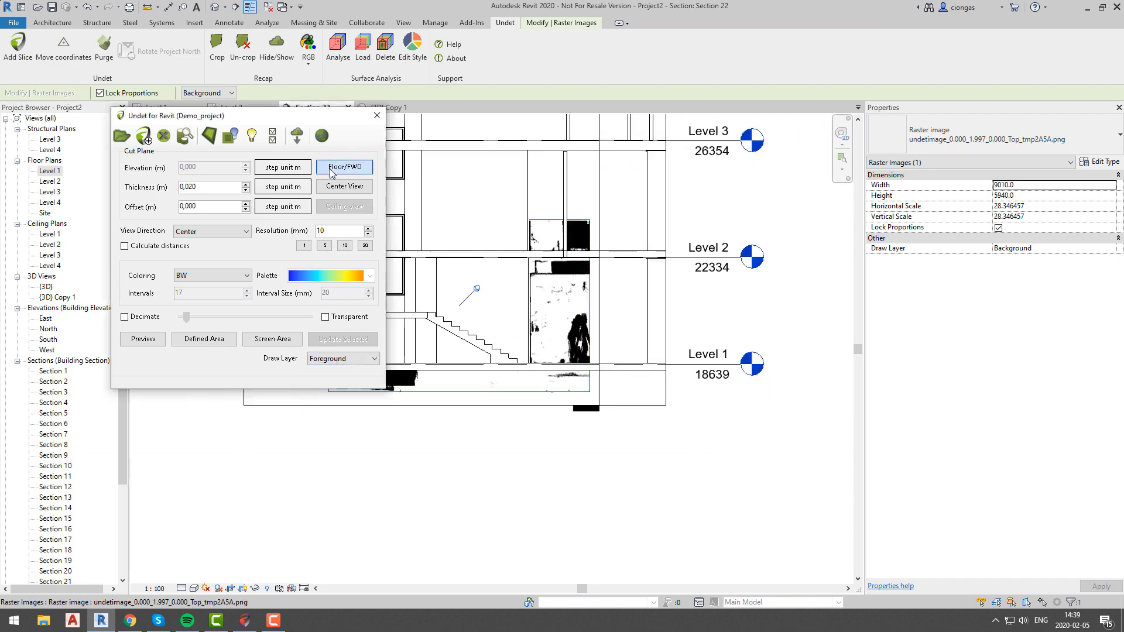
click(204, 339)
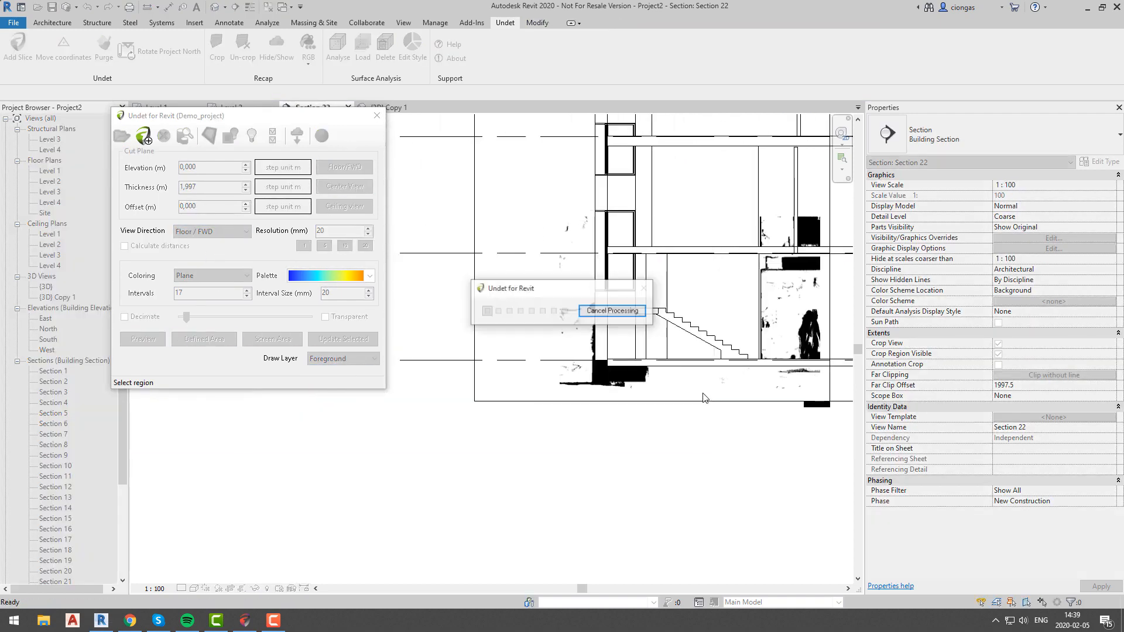
scroll(665, 325, up, 5)
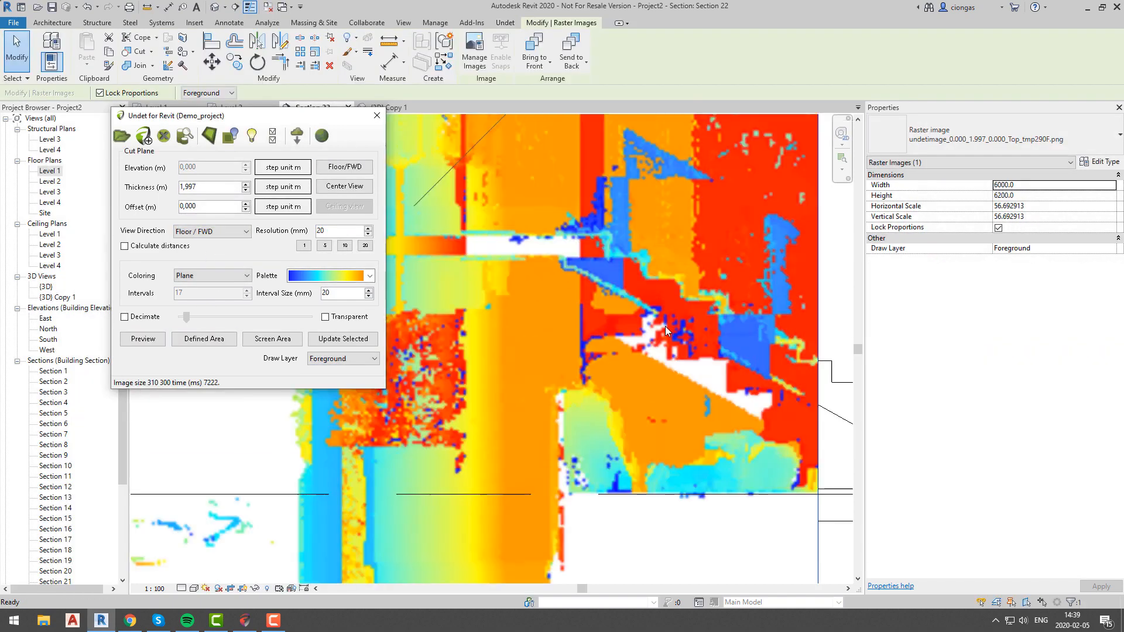
- Update the new Section 22 slice image with the Background draw layer
scroll(518, 322, down, 2)
click(322, 358)
click(323, 378)
click(328, 339)
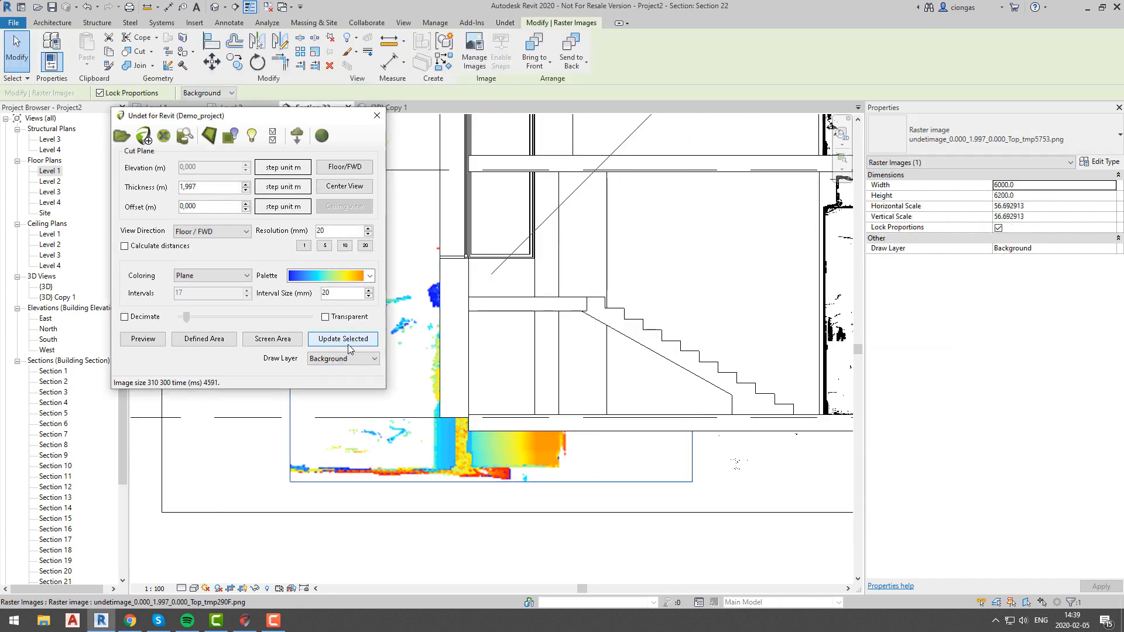
- Make the model categories' surfaces transparent in Section 22's visibility/graphics overrides so the slice image shows through
scroll(531, 466, up, 1)
key(Escape)
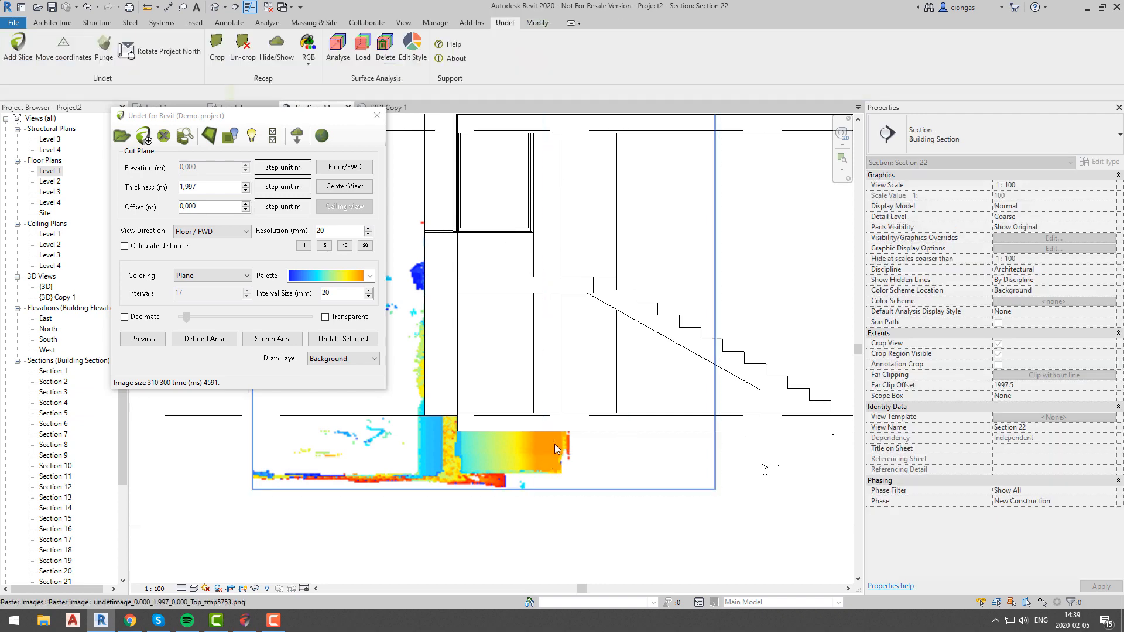
key(v)
key(v)
scroll(294, 235, down, 15)
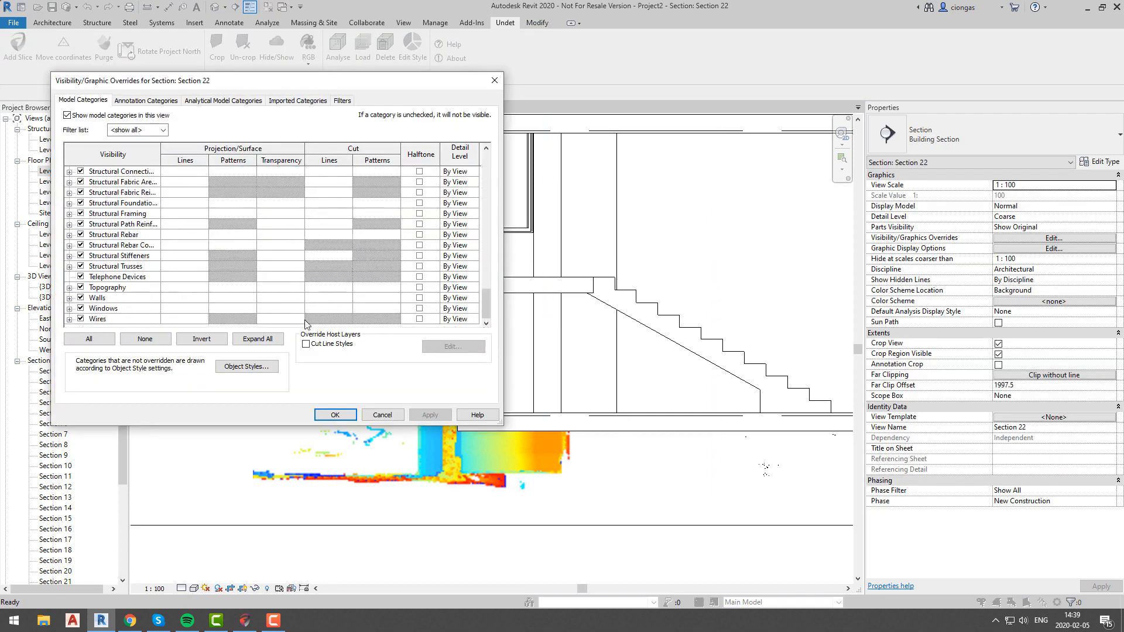
shift+click(281, 318)
click(281, 319)
click(291, 269)
click(335, 414)
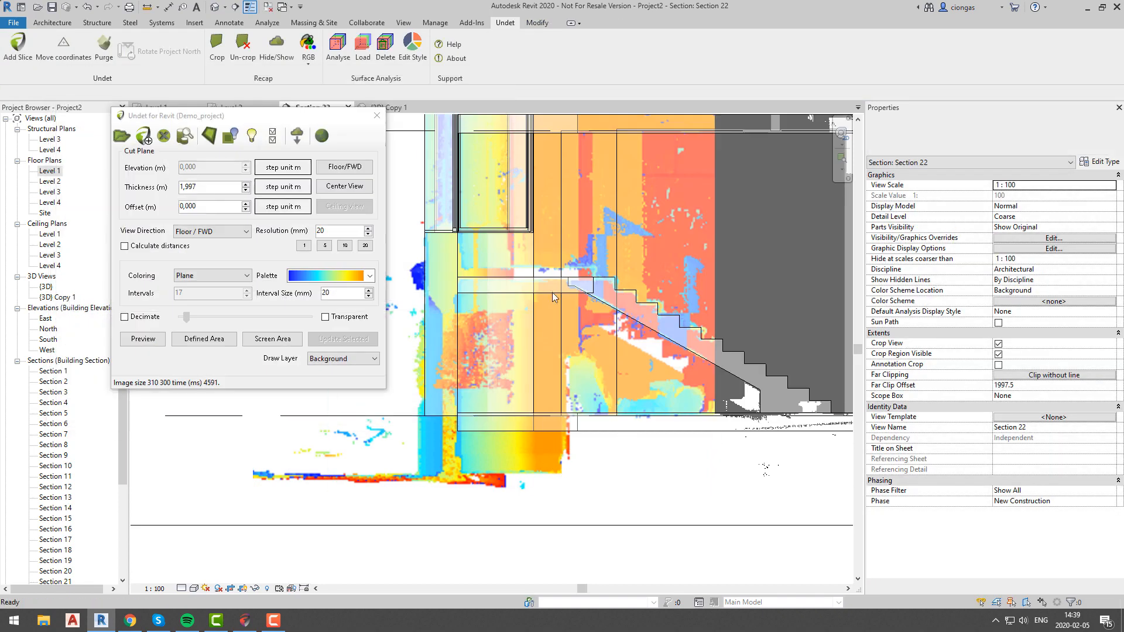
- Raise the landing floor's top and underside to match the scanned landing slab, and close the Undet window
scroll(553, 293, up, 4)
click(523, 290)
drag(521, 281, 522, 258)
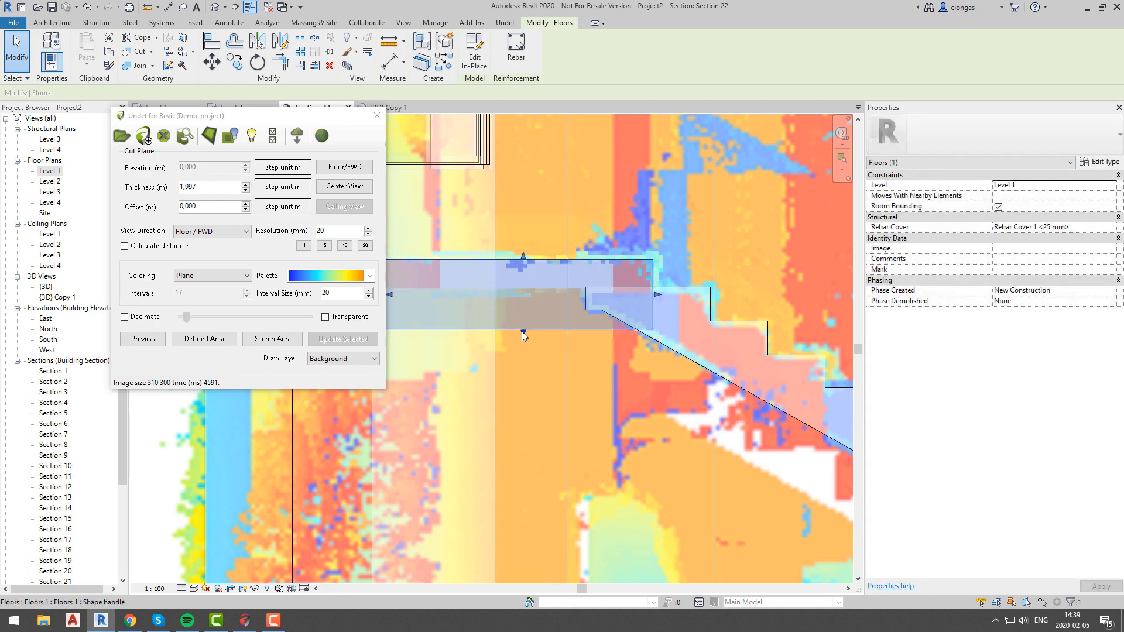
drag(521, 332, 524, 291)
key(Escape)
scroll(547, 328, down, 2)
click(377, 115)
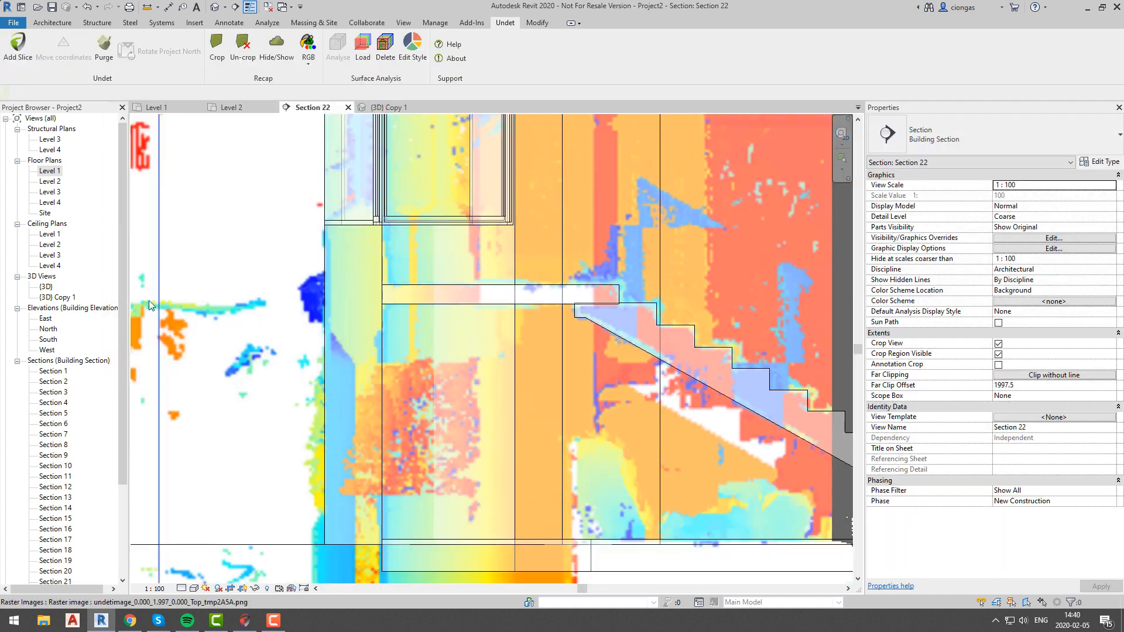
- Open the 3D Copy 1 view and look over the modelled building
double_click(57, 298)
scroll(228, 345, up, 2)
shift+middle_drag(317, 420, 414, 427)
scroll(363, 427, down, 4)
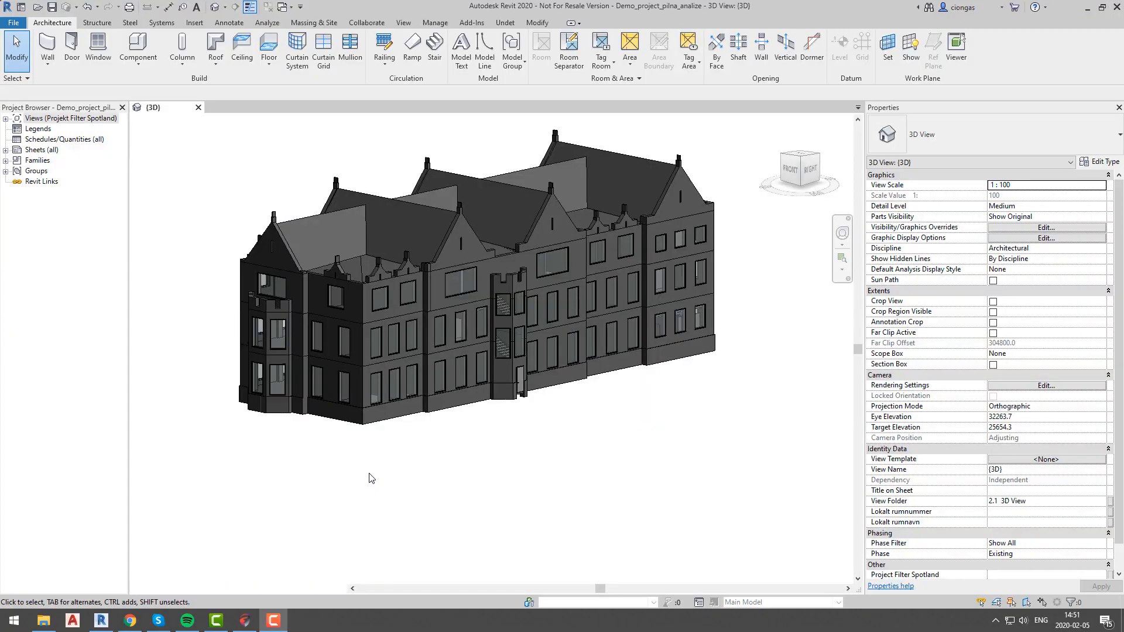
- Examine the completed building model in Demo_project_pilna_analize from several sides
shift+middle_drag(458, 464, 363, 463)
shift+middle_drag(608, 446, 515, 438)
shift+middle_drag(684, 433, 508, 441)
shift+middle_drag(672, 428, 546, 423)
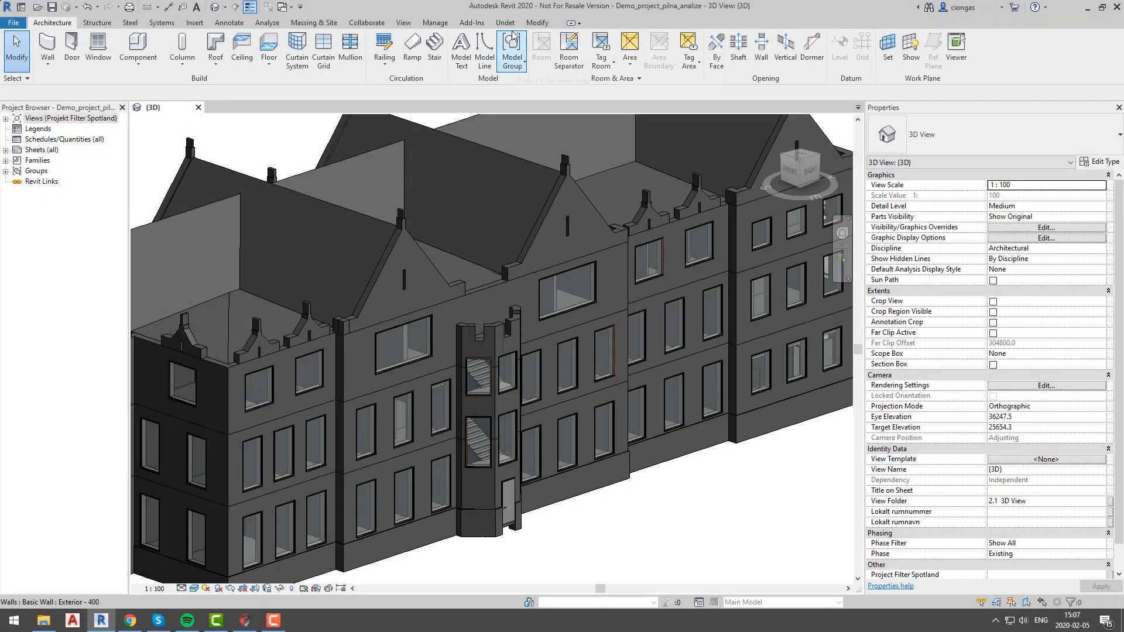
- Run an Undet multiple-face surface analysis on the two gables and the central facade's wall faces on both sides of the entrance tower
click(505, 22)
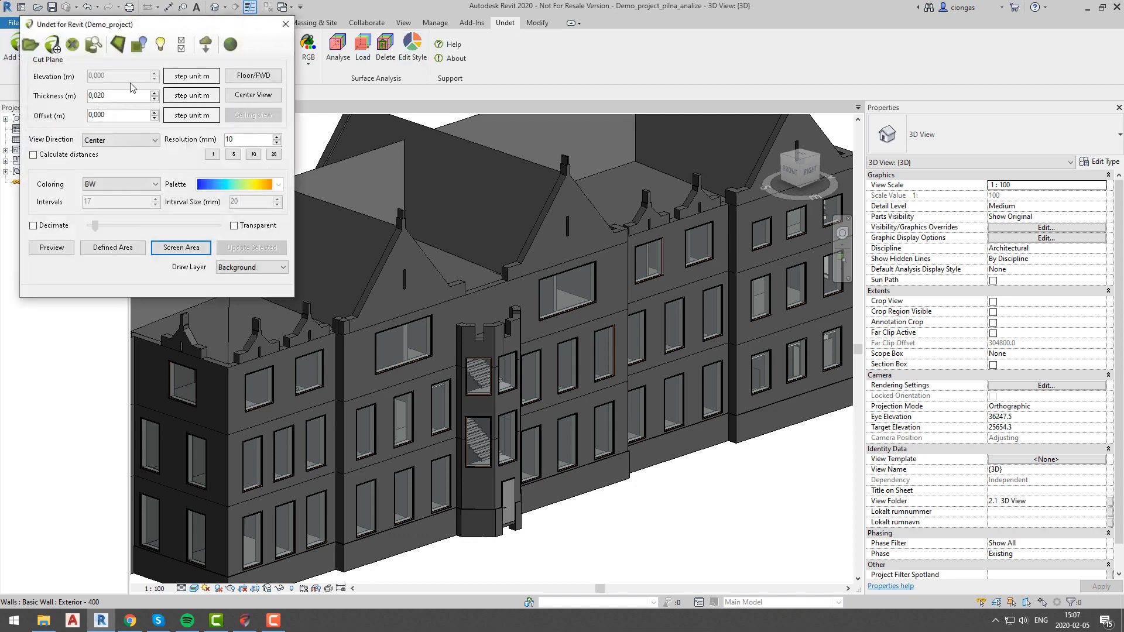
click(338, 47)
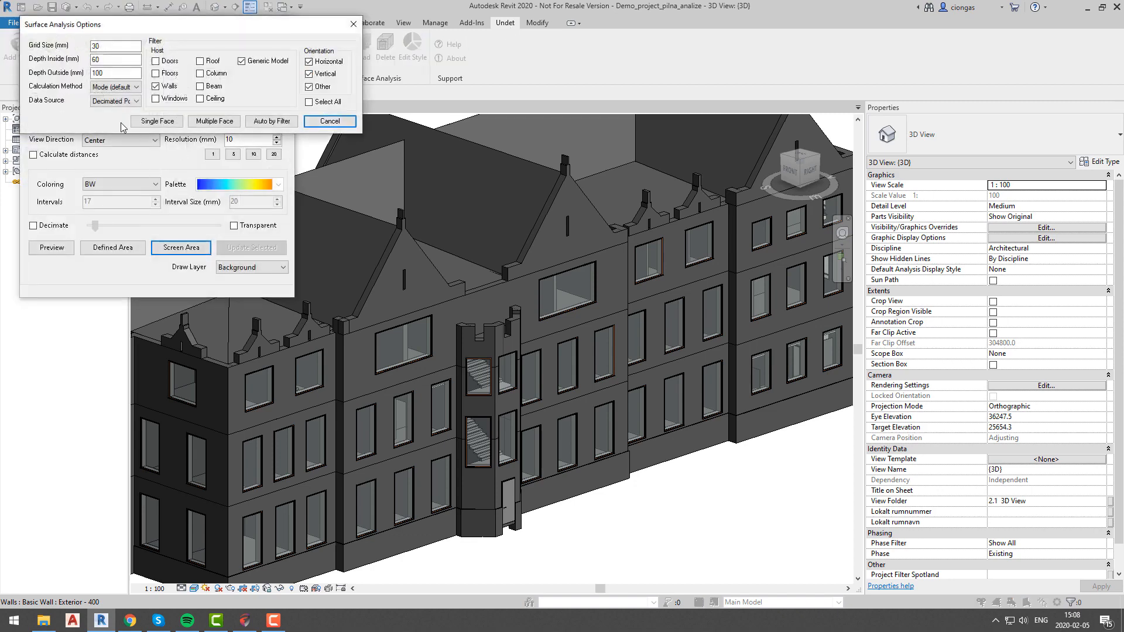
click(212, 122)
click(408, 304)
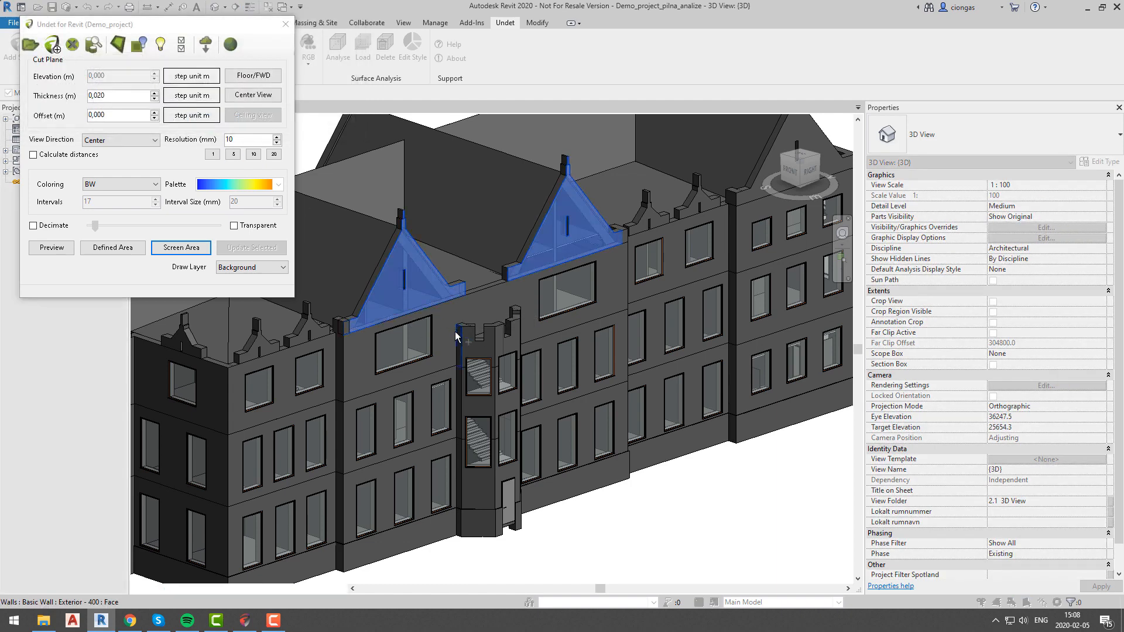
click(446, 364)
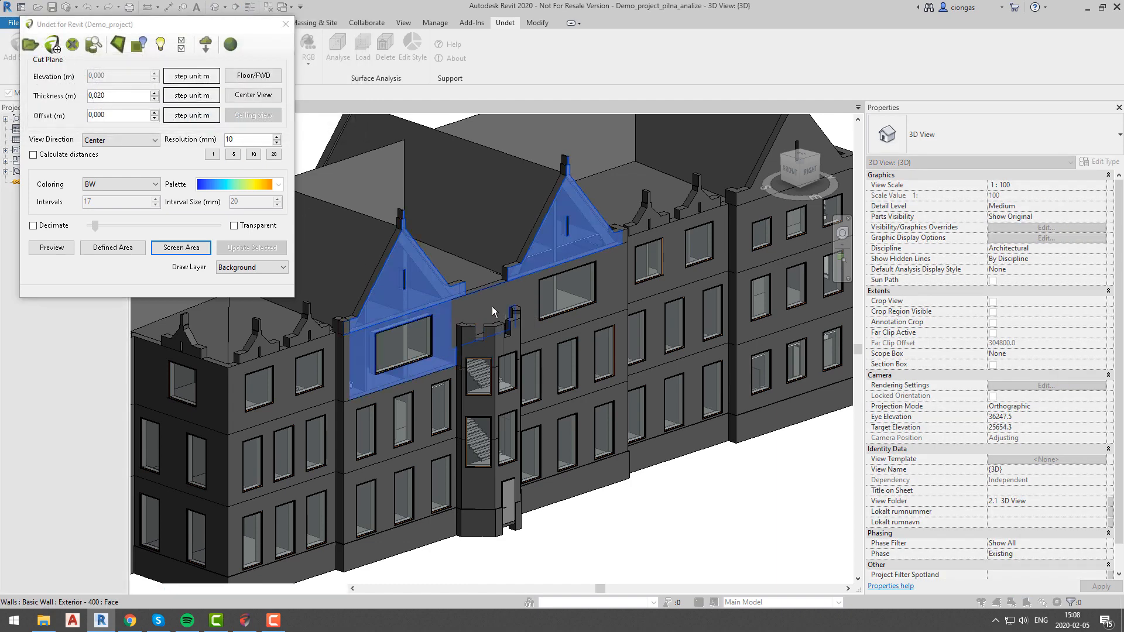
click(537, 327)
click(549, 400)
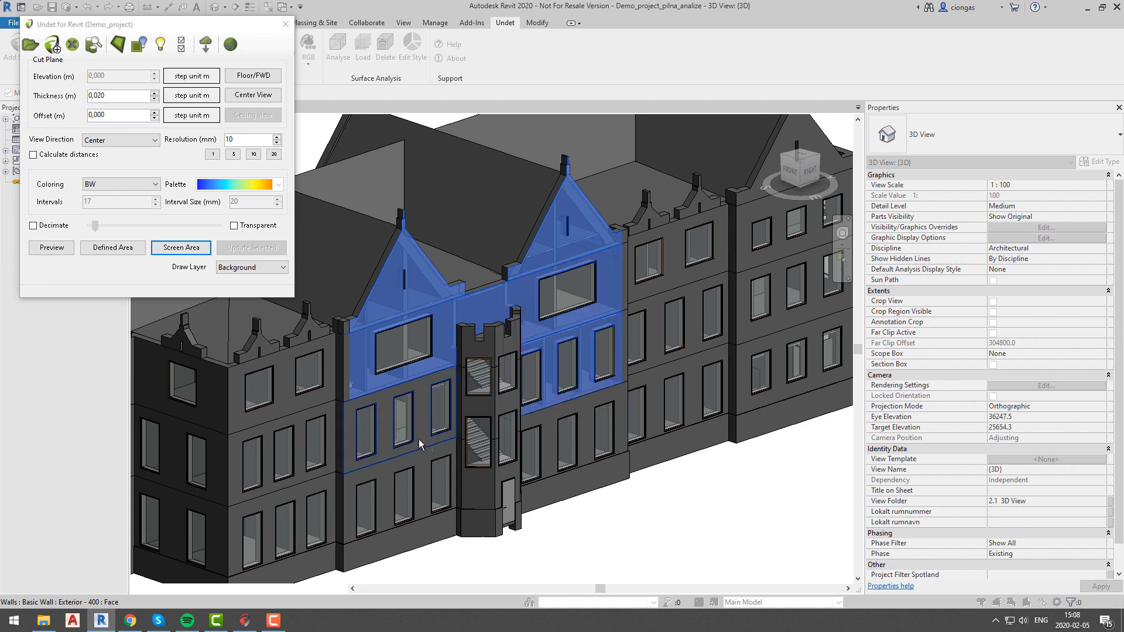
click(419, 438)
click(425, 481)
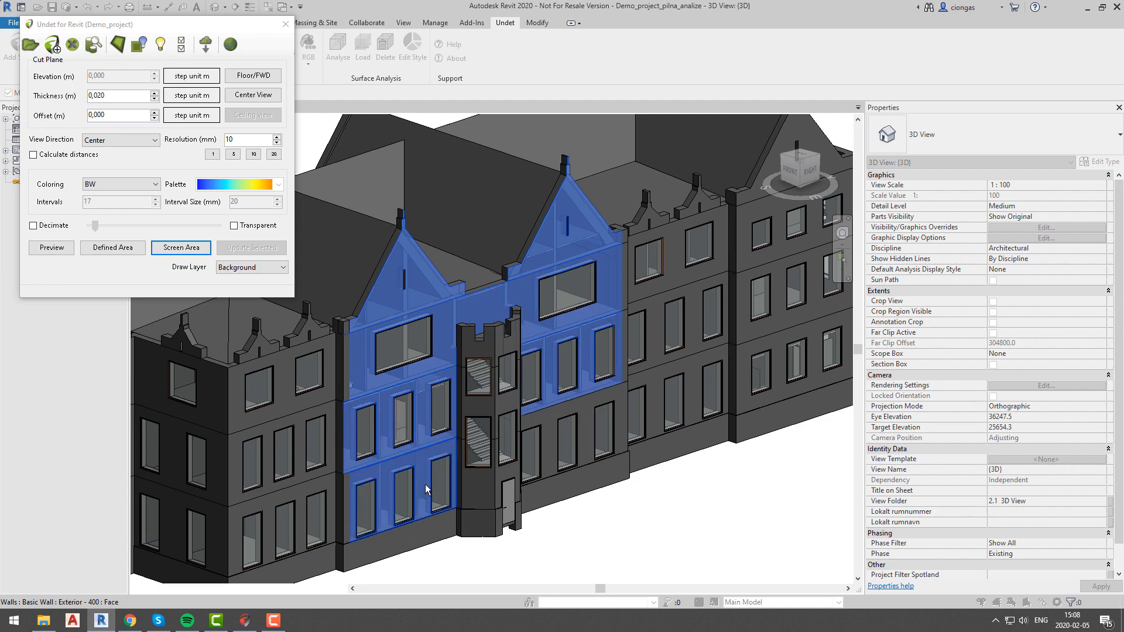
click(551, 452)
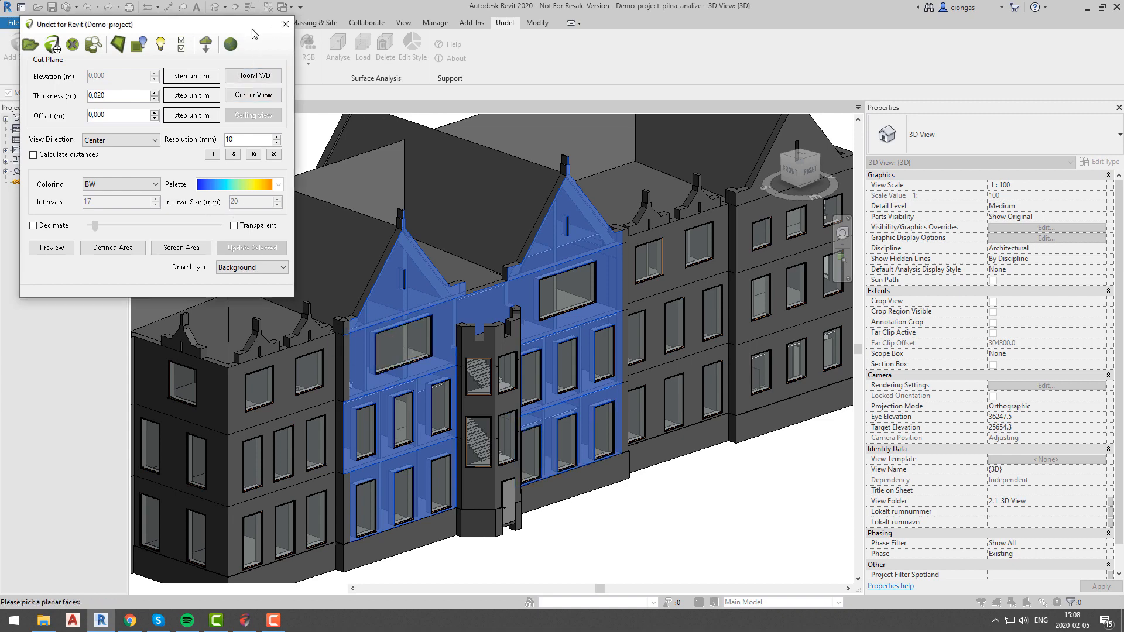
drag(207, 24, 163, 134)
key(Return)
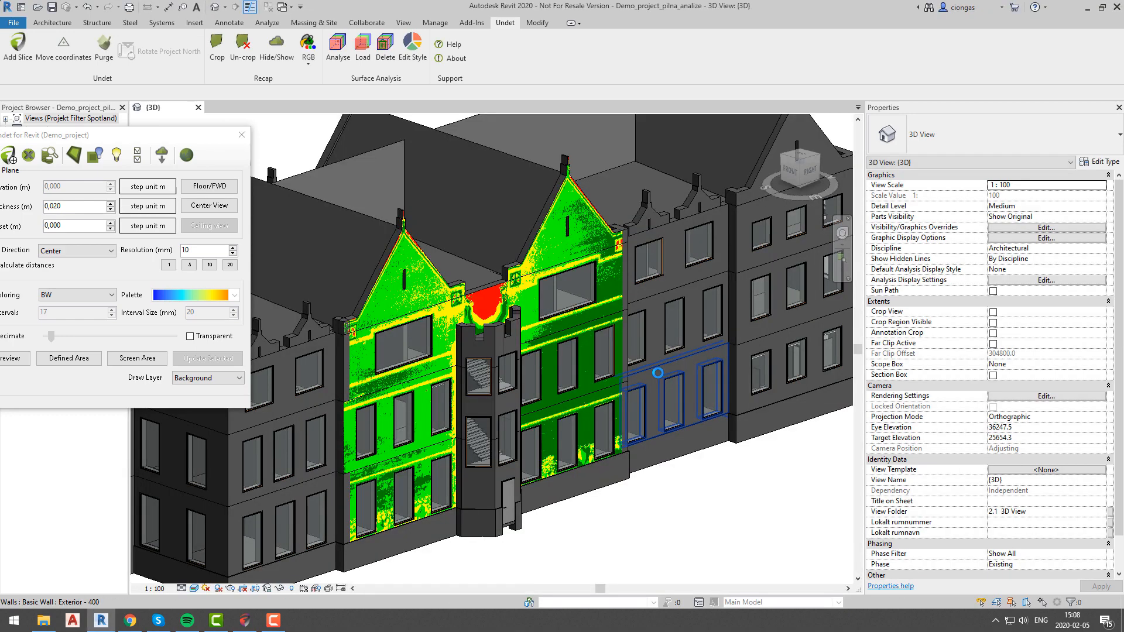
- Close the Undet window and move the analysis colour legend next to the building
click(242, 134)
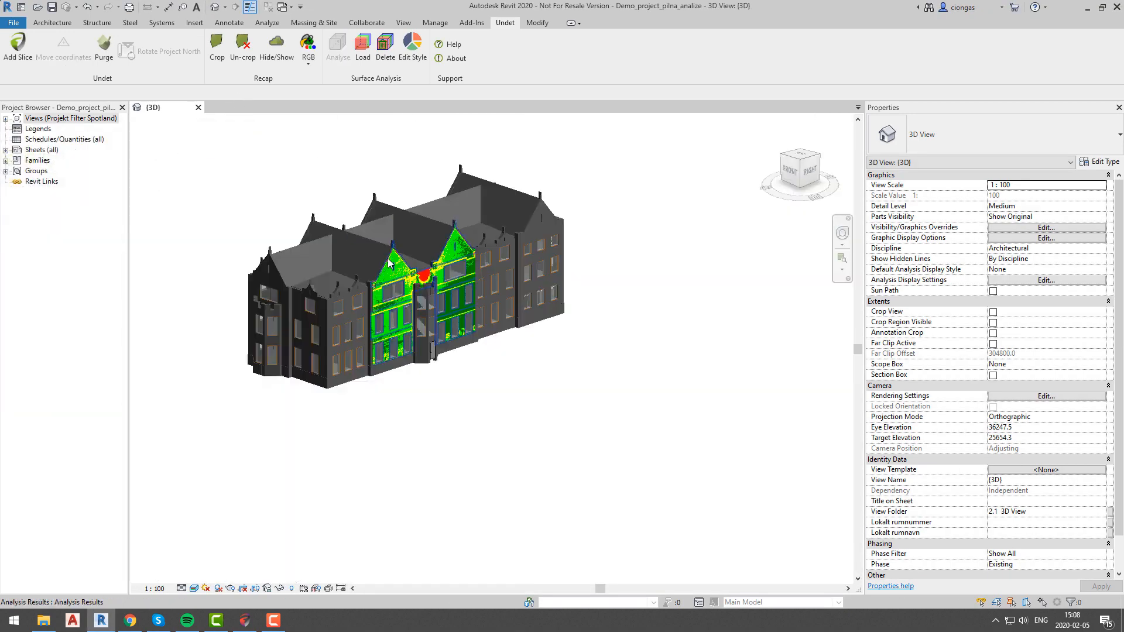
click(195, 417)
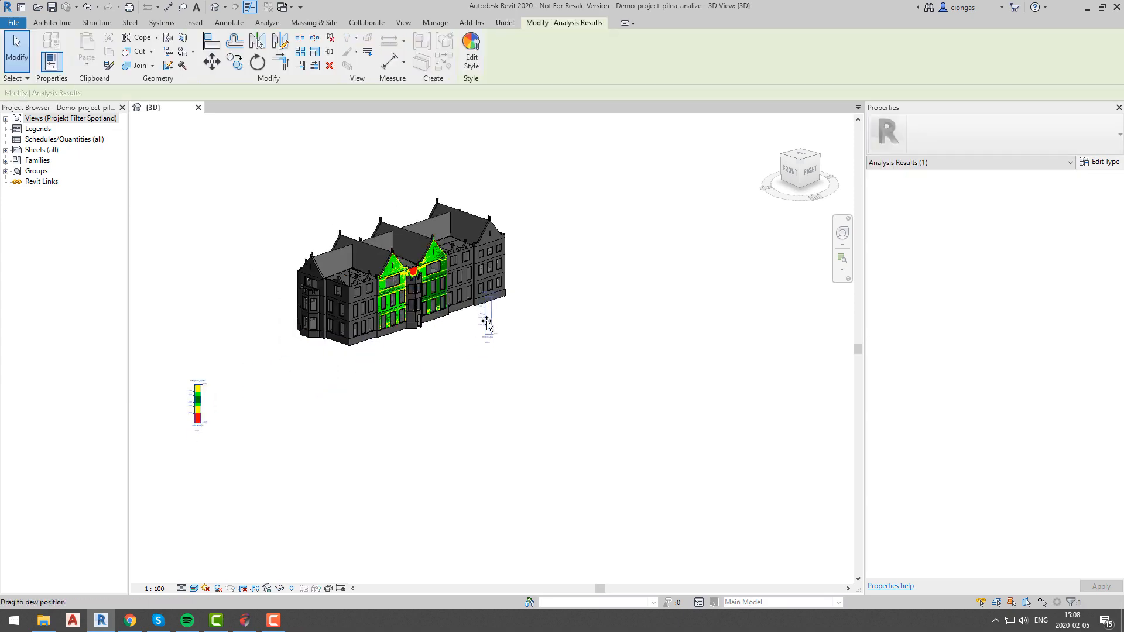
scroll(424, 309, up, 5)
scroll(427, 310, up, 4)
- Examine the analysed facade's deviation colours against the legend, especially the wall area above the entrance tower
shift+middle_drag(467, 330, 404, 310)
scroll(447, 309, down, 3)
shift+middle_drag(496, 307, 571, 461)
scroll(599, 305, up, 3)
scroll(550, 388, up, 2)
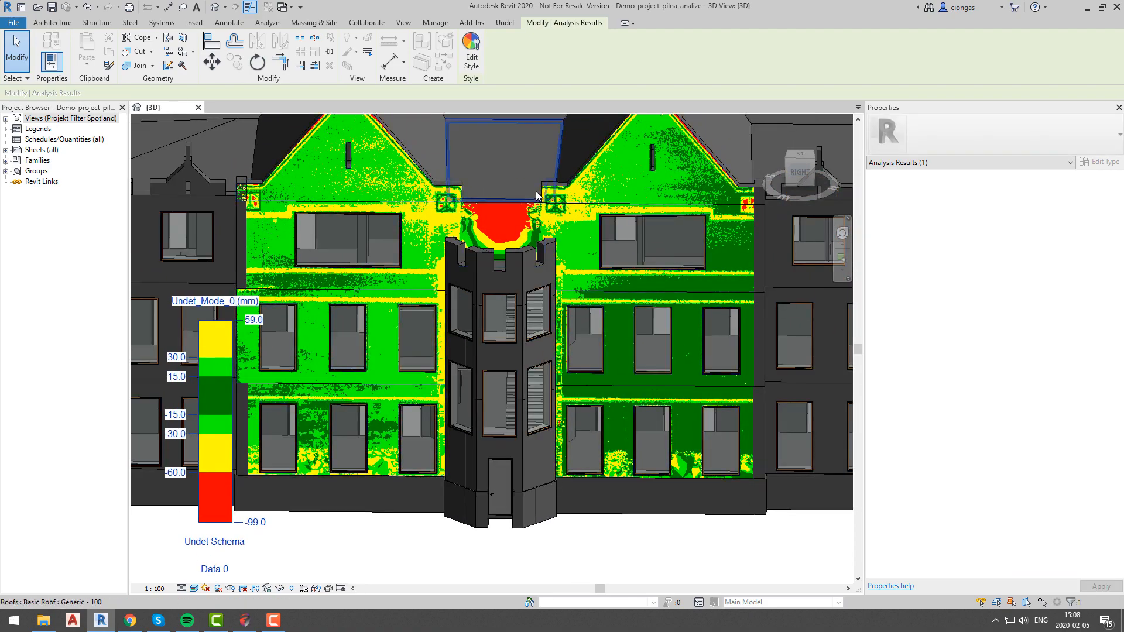
scroll(547, 202, up, 4)
scroll(568, 229, down, 3)
mouse_move(508, 381)
shift+middle_down()
mouse_move(524, 355)
mouse_move(514, 377)
shift+middle_up()
scroll(515, 376, down, 2)
middle_drag(506, 429, 519, 385)
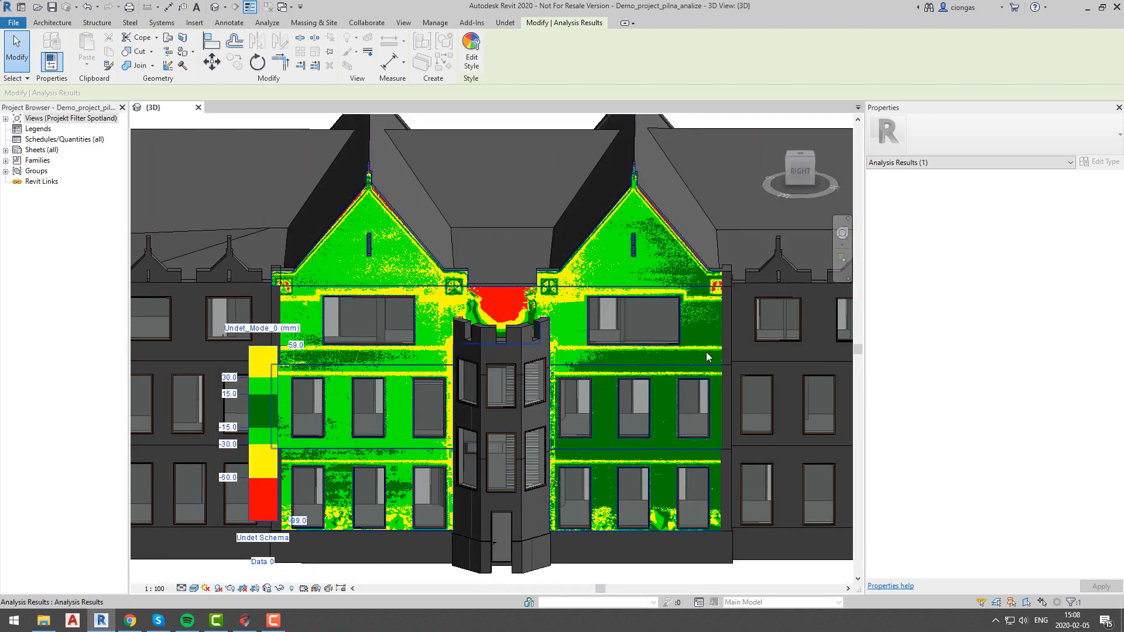
scroll(293, 234, down, 3)
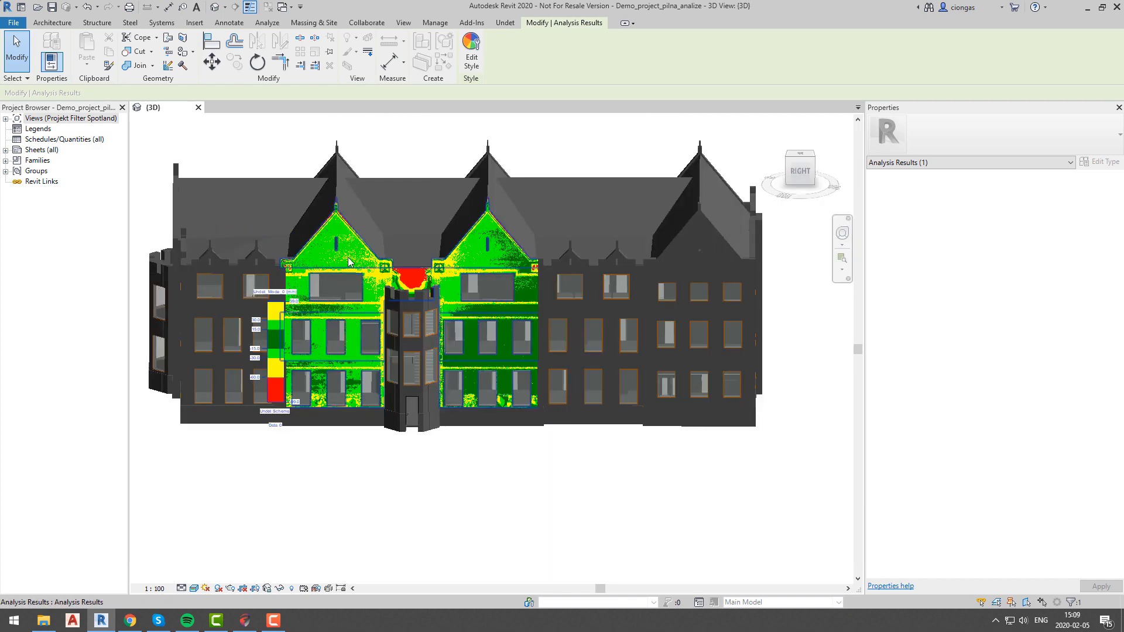
- Switch to the isometric corner view and inspect the analysed facade together with the whole building and legend
click(788, 162)
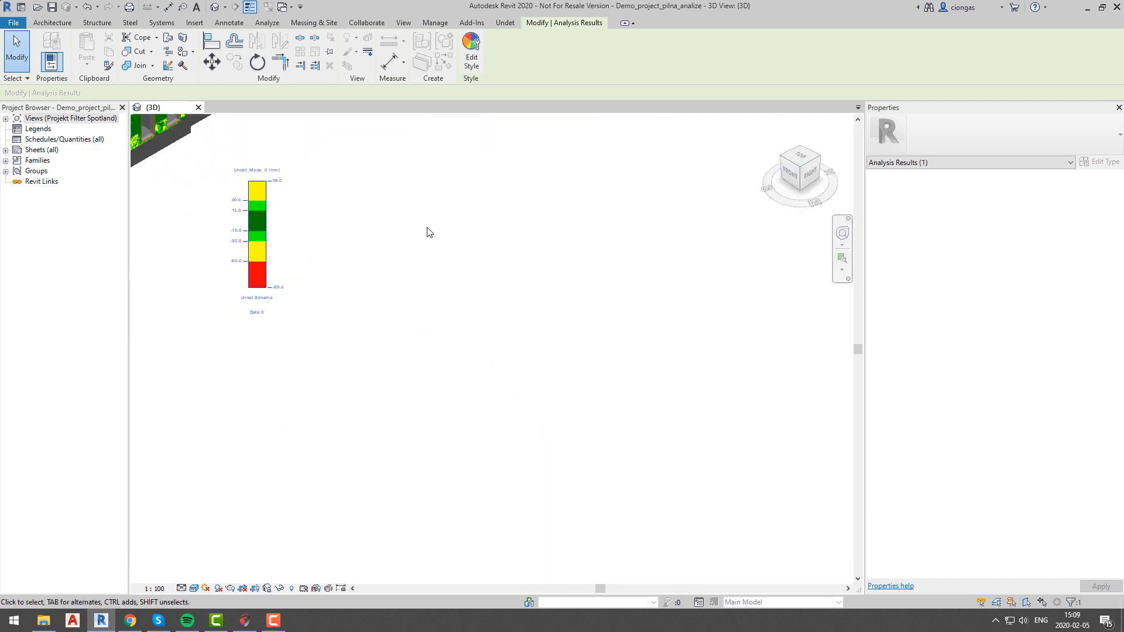
middle_drag(421, 227, 502, 350)
scroll(560, 385, up, 3)
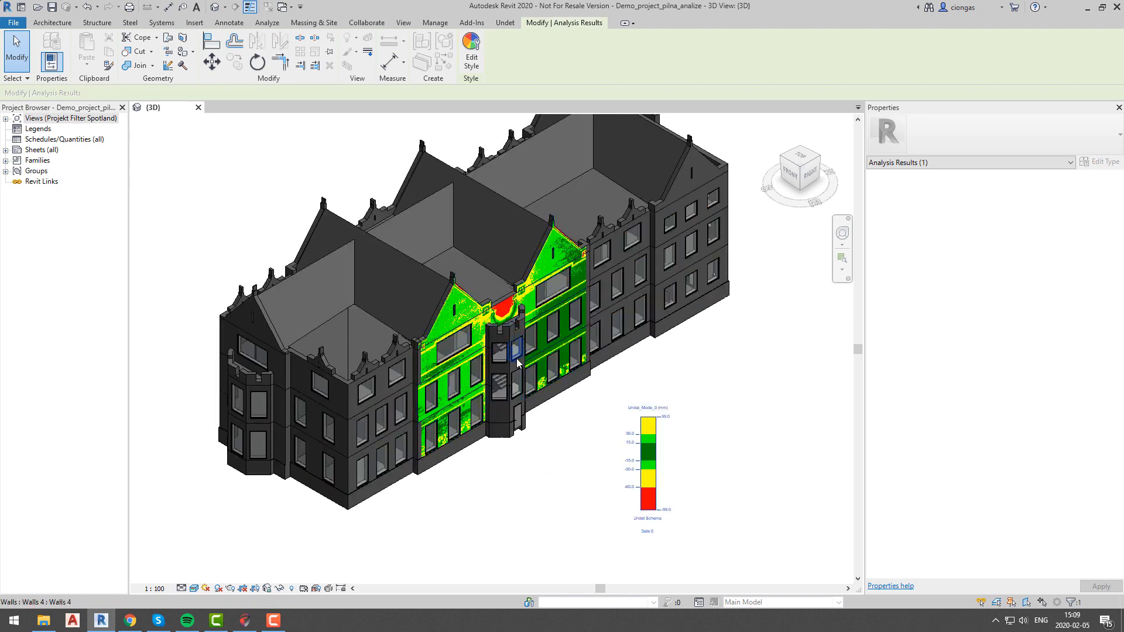
shift+middle_drag(398, 364, 552, 399)
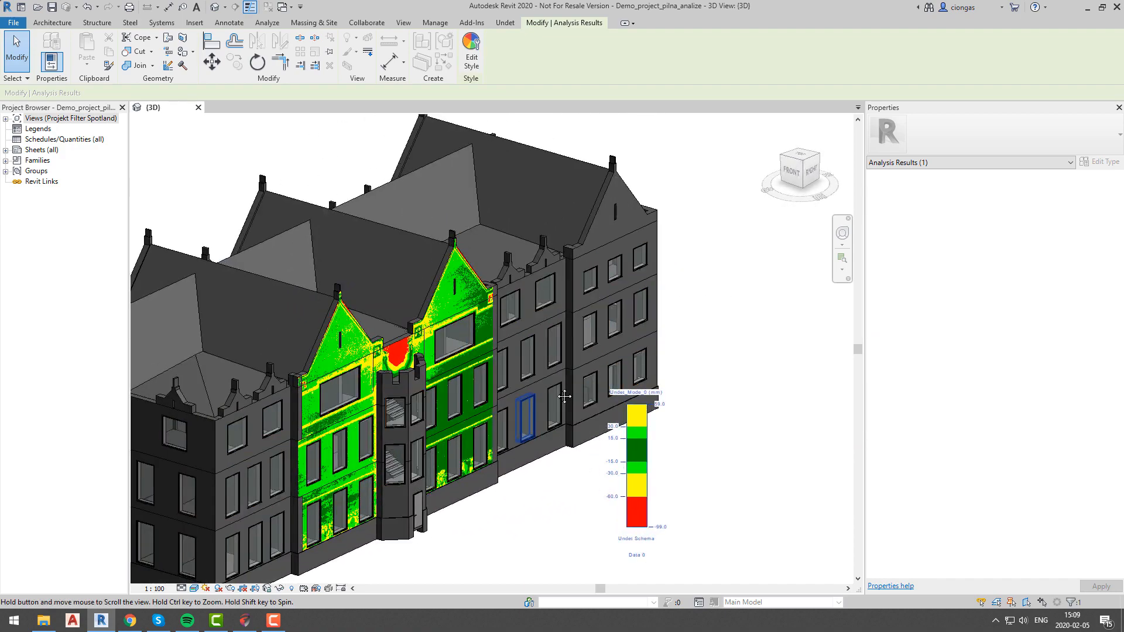